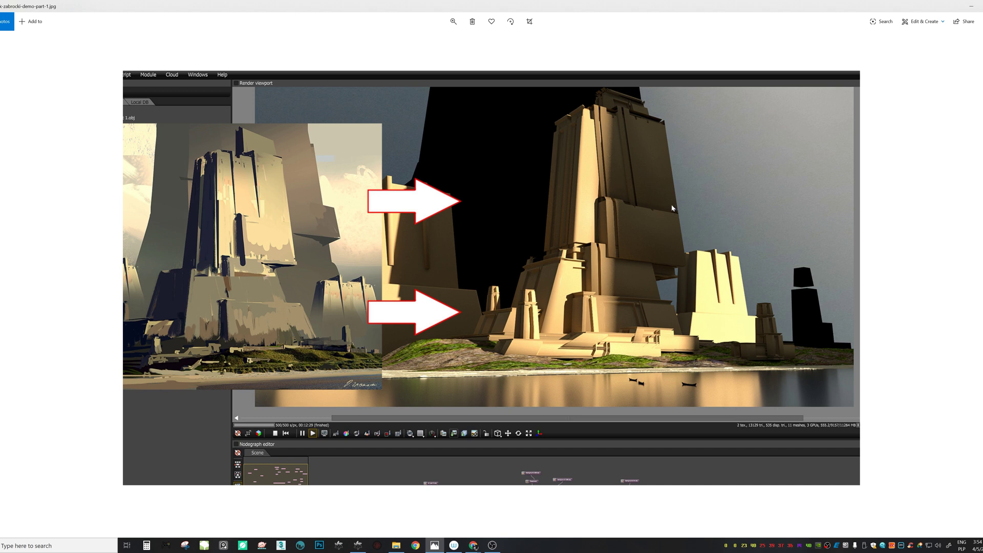
- Look through the stone tower and ruined city concept paintings together with the 3D renders and models behind them
{"action": "key", "text": "Right"}
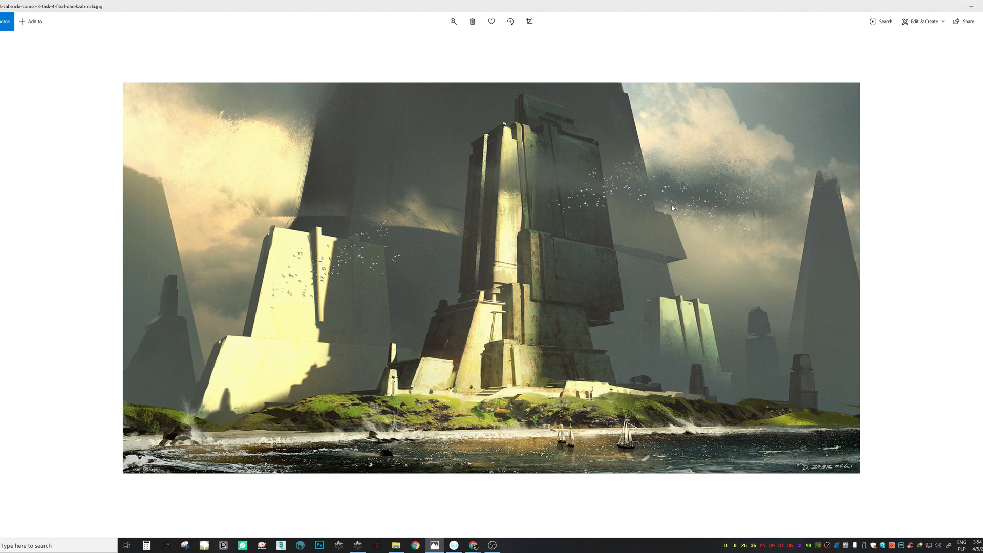
{"action": "key", "text": "Right"}
{"action": "key", "text": "Right"}
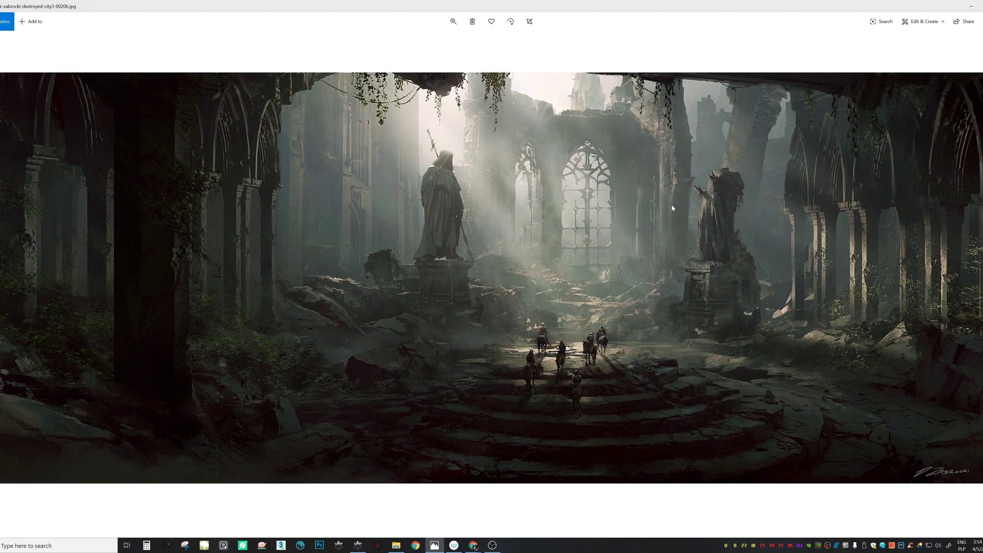
{"action": "key", "text": "Right"}
{"action": "key", "text": "Right"}
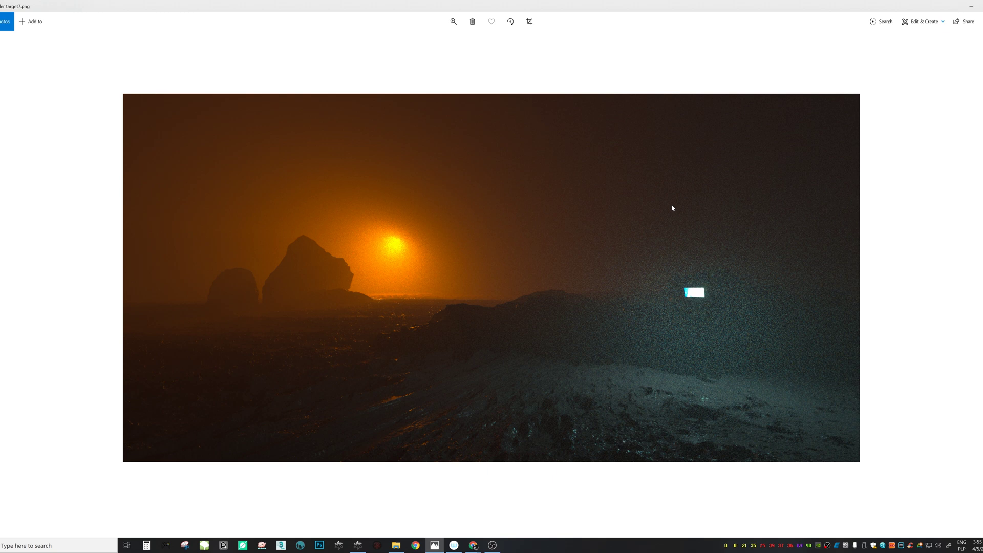
{"action": "key", "text": "Right"}
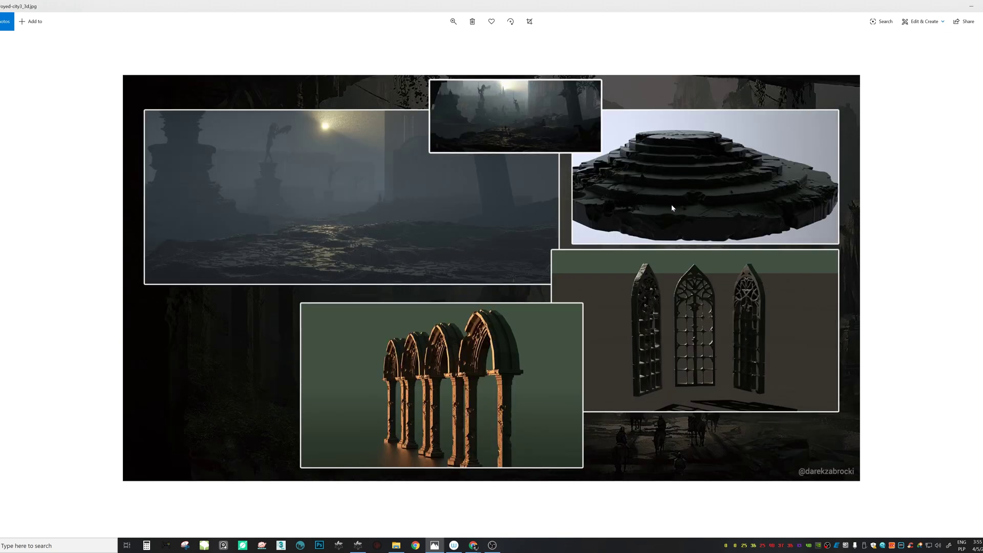
{"action": "key", "text": "Right"}
{"action": "key", "text": "Left"}
{"action": "key", "text": "Left"}
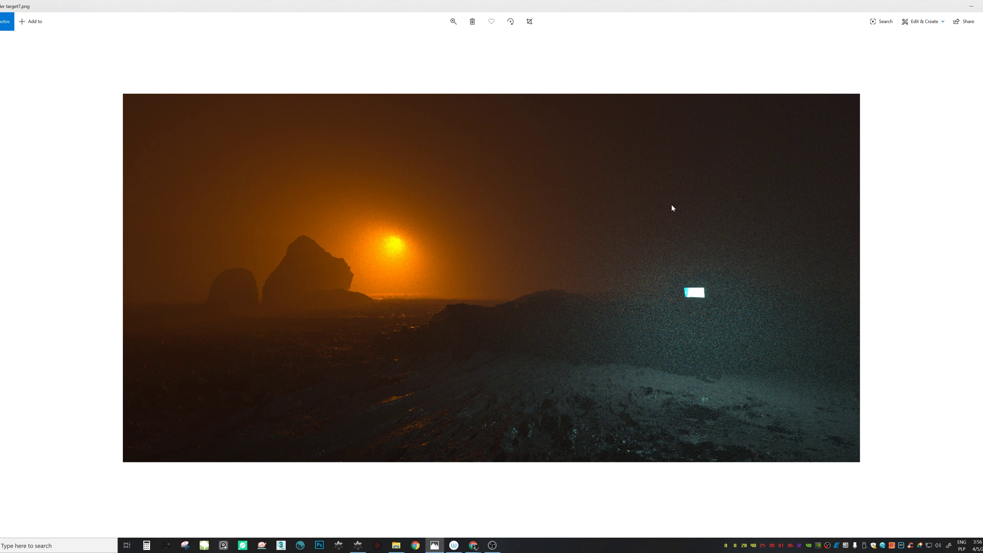
- Compare the foggy rocky coast renders from target7 to target11 with their orange and cyan lights
{"action": "key", "text": "Right"}
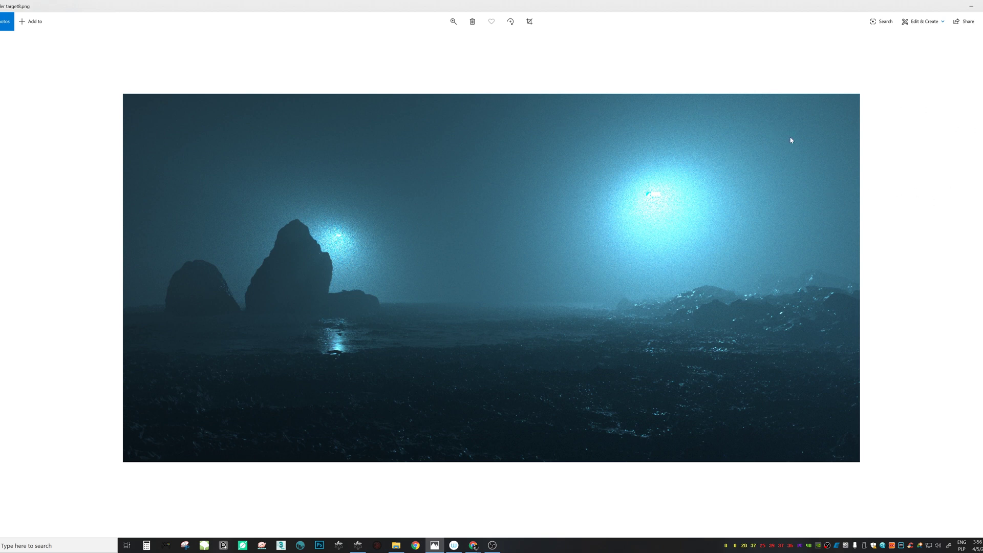
{"action": "key", "text": "Right"}
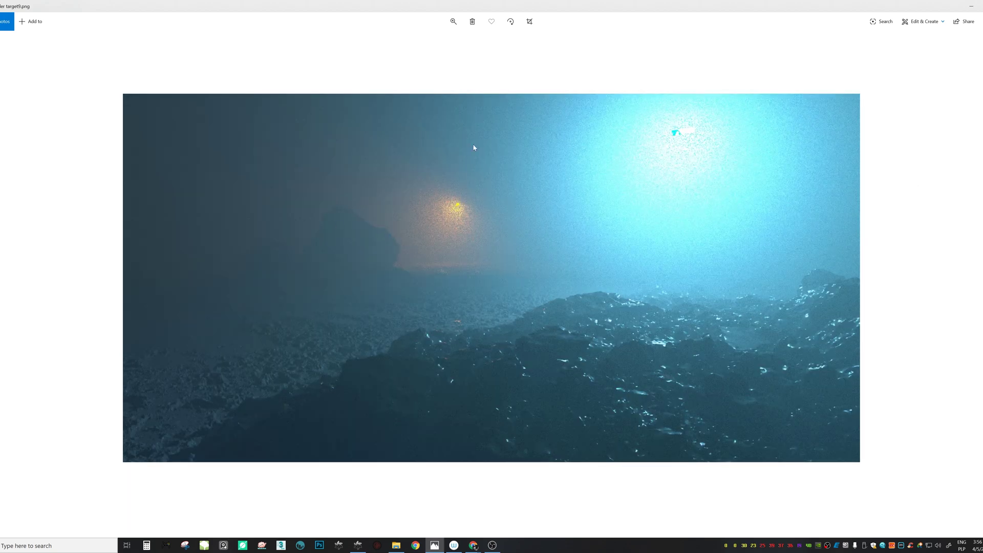
{"action": "key", "text": "Left"}
{"action": "key", "text": "Left"}
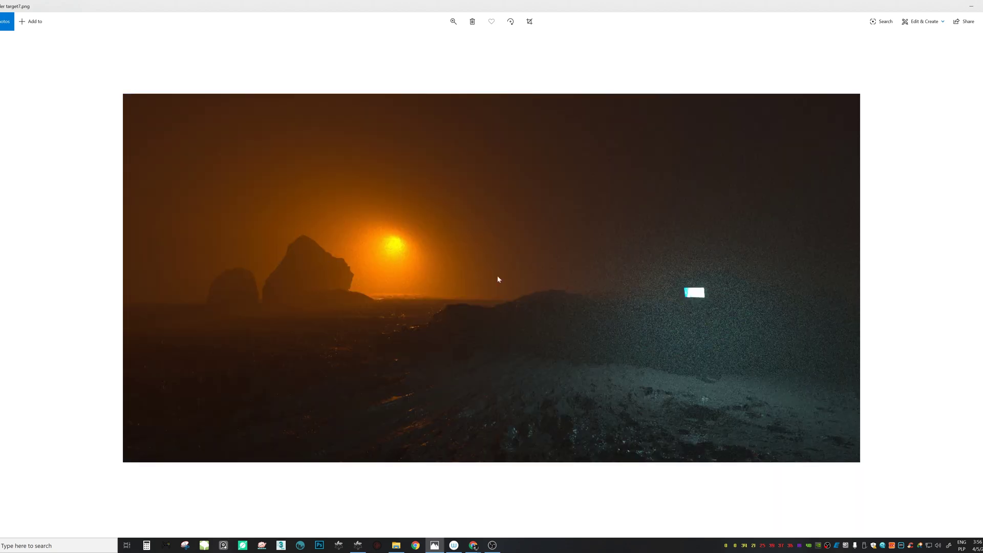
{"action": "key", "text": "Right"}
{"action": "key", "text": "Right"}
{"action": "key", "text": "Right"}
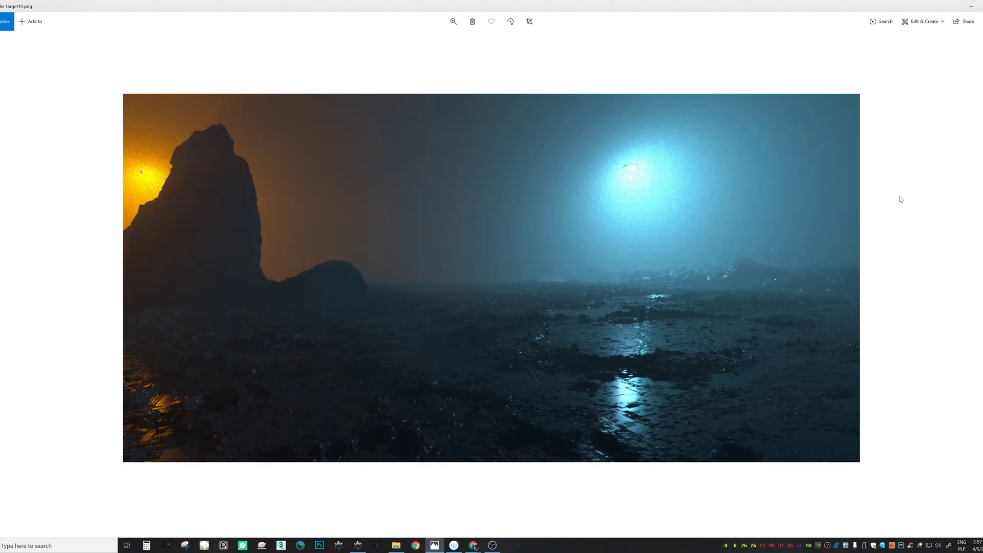
{"action": "key", "text": "Right"}
- View the white airport building renders, from the aerial shots to the ground-level perspectives
{"action": "key", "text": "Right"}
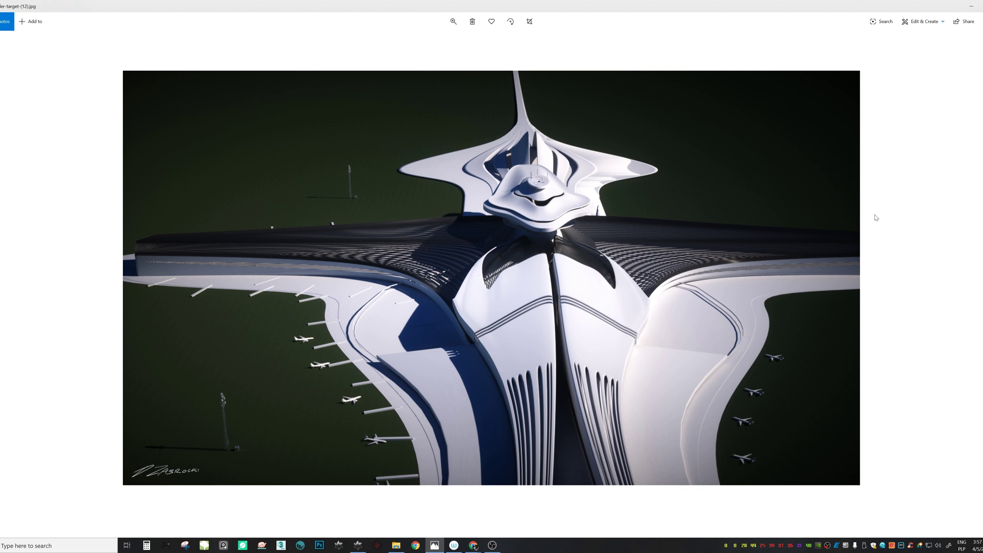
{"action": "key", "text": "Right"}
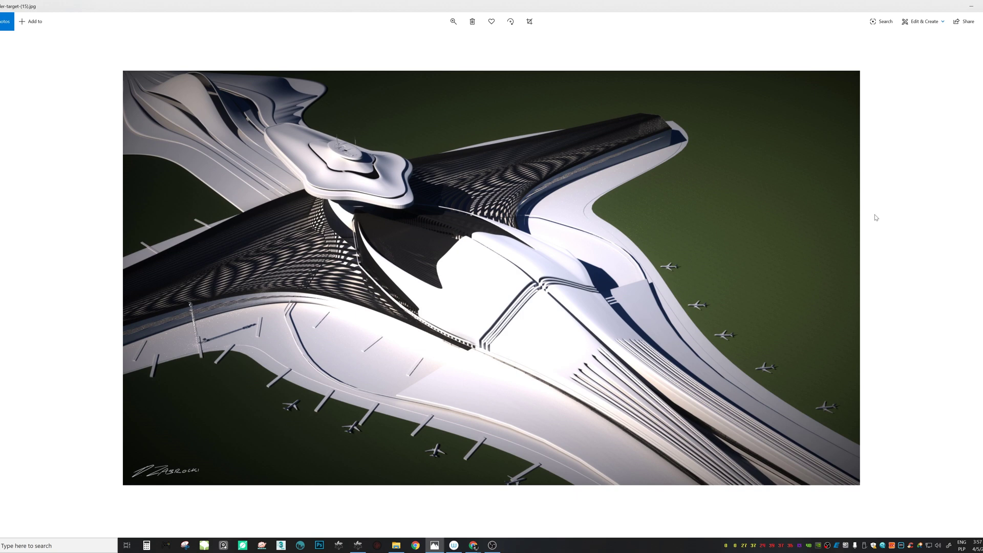
{"action": "key", "text": "Right"}
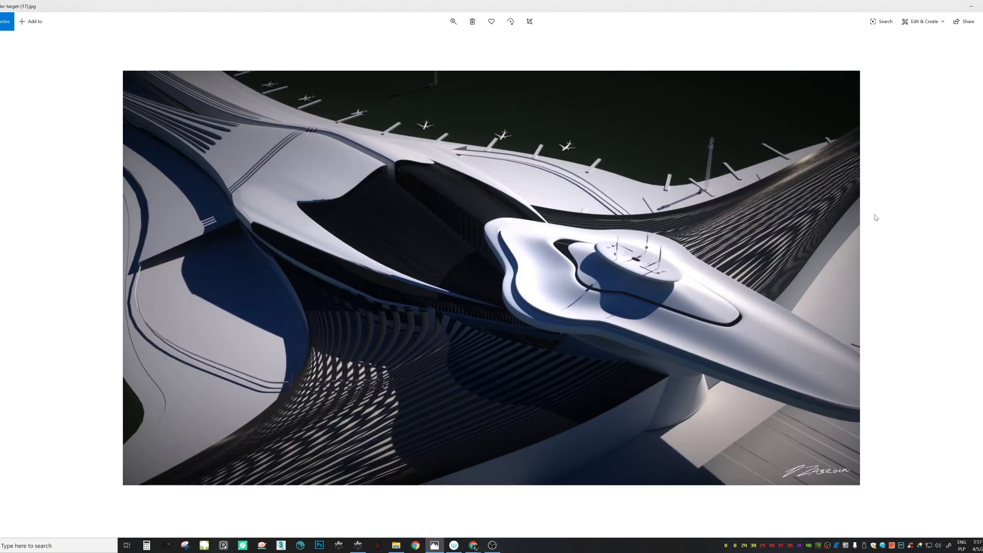
{"action": "key", "text": "Right"}
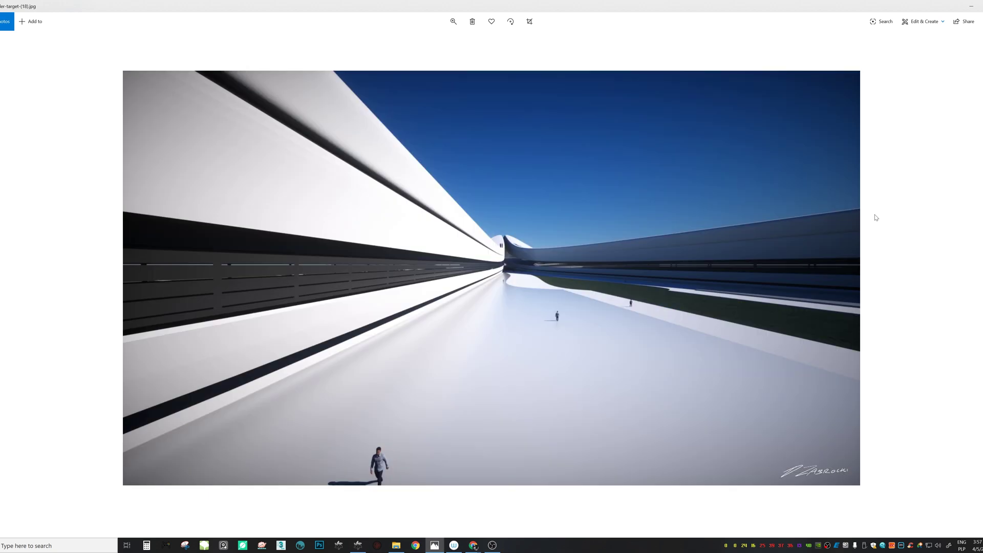
{"action": "key", "text": "Right"}
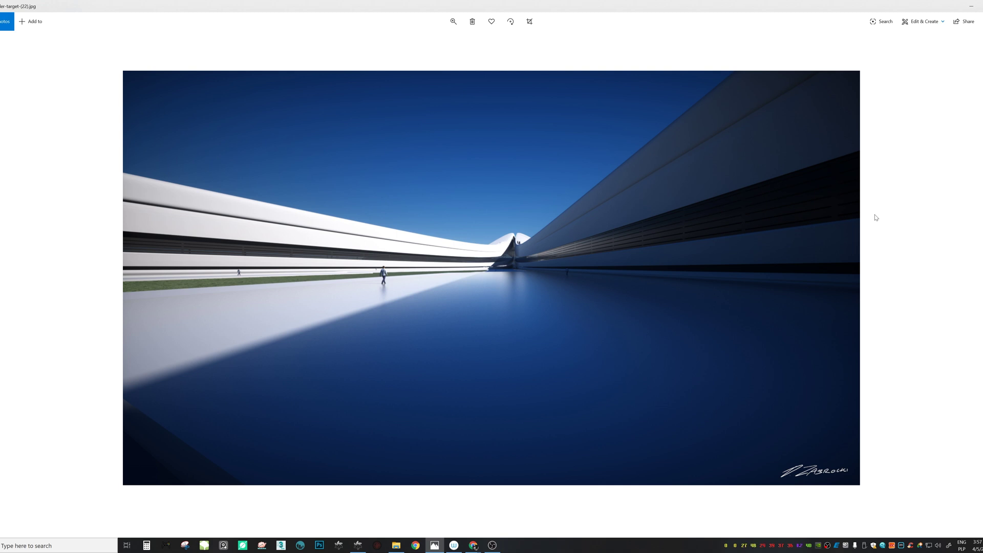
{"action": "key", "text": "Left"}
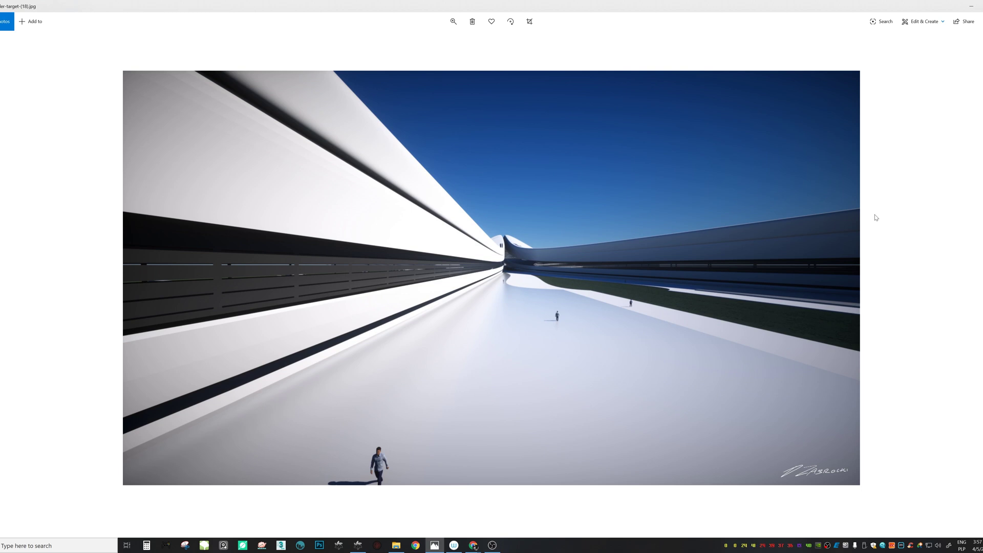
- Return to the foggy coast render target11 and examine the airport renders once more for comparison
{"action": "key", "text": "Left"}
{"action": "key", "text": "Left"}
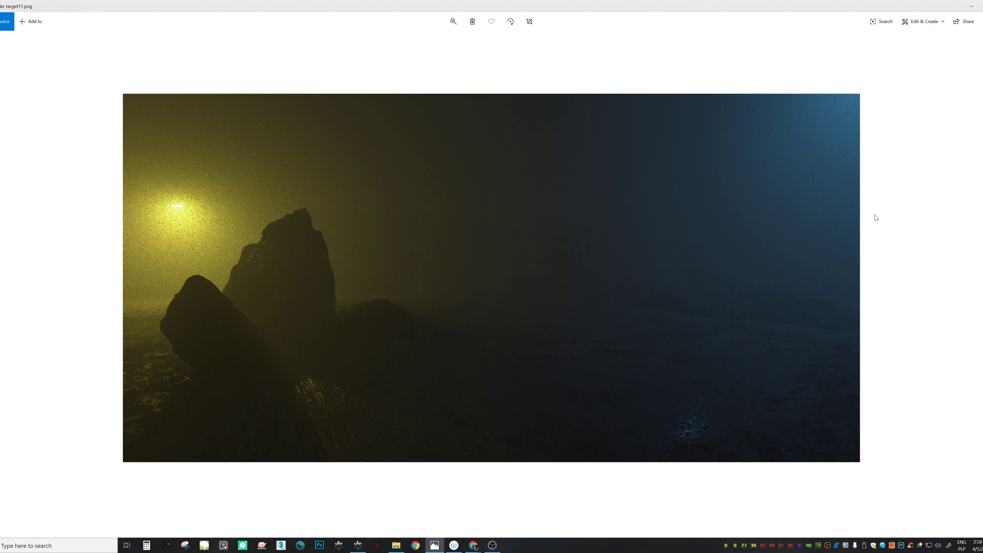
{"action": "key", "text": "Right"}
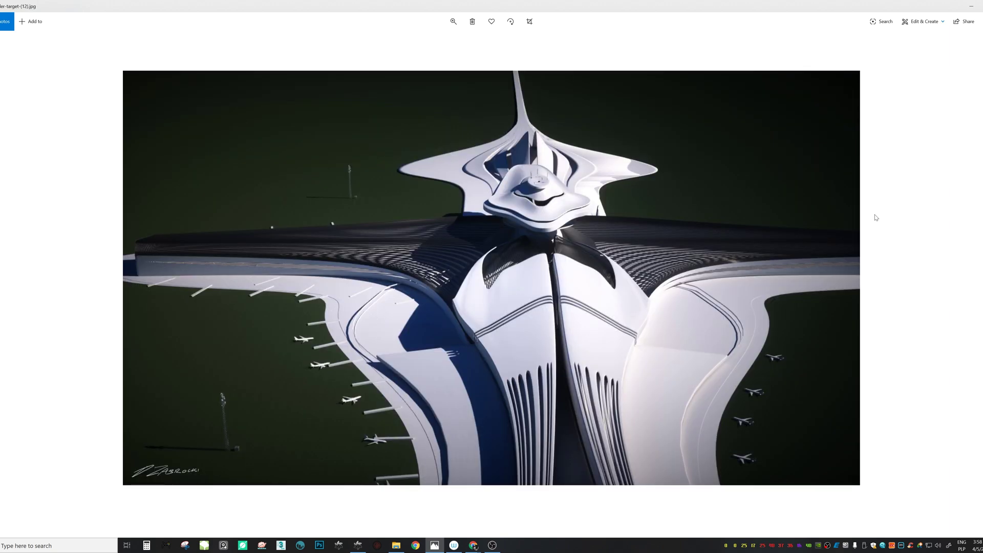
{"action": "key", "text": "Right"}
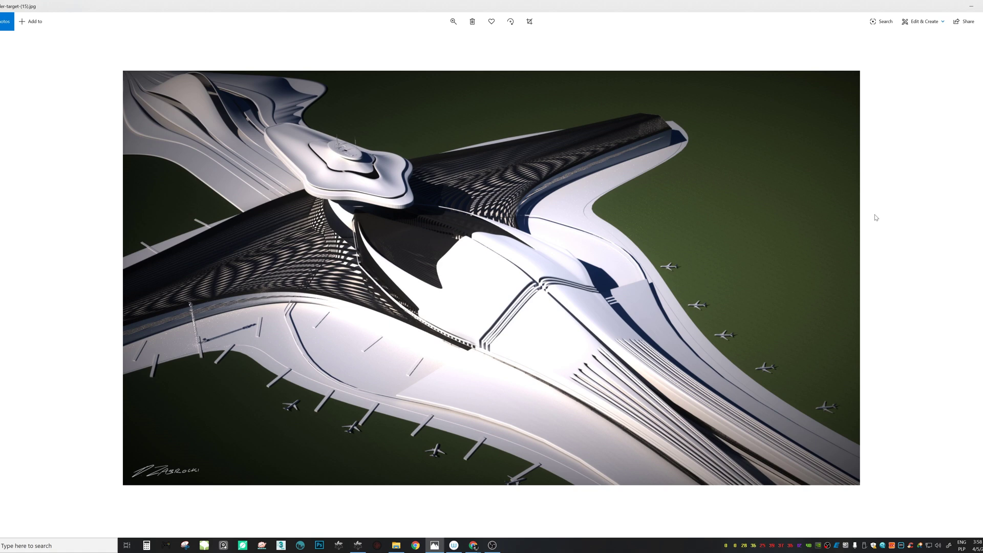
{"action": "key", "text": "Right"}
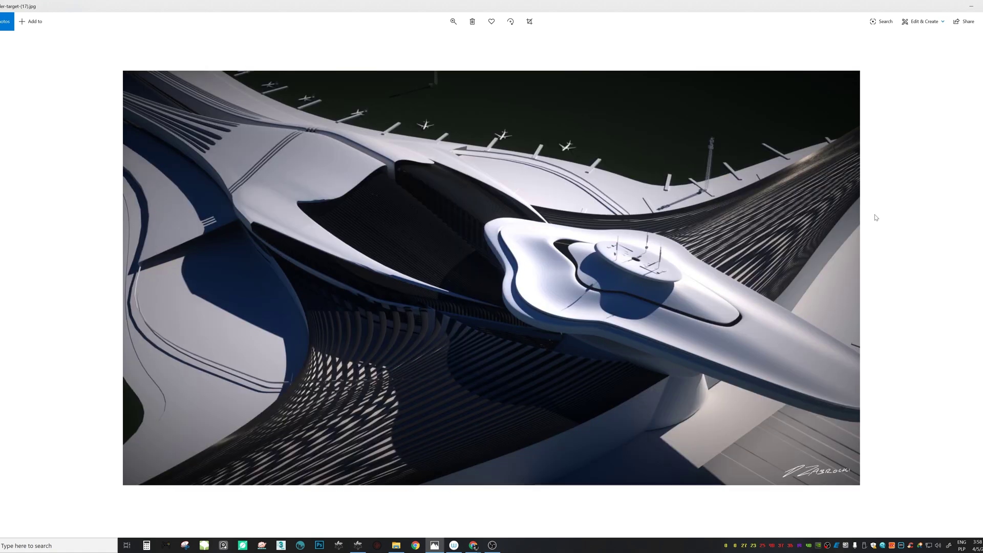
{"action": "key", "text": "Right"}
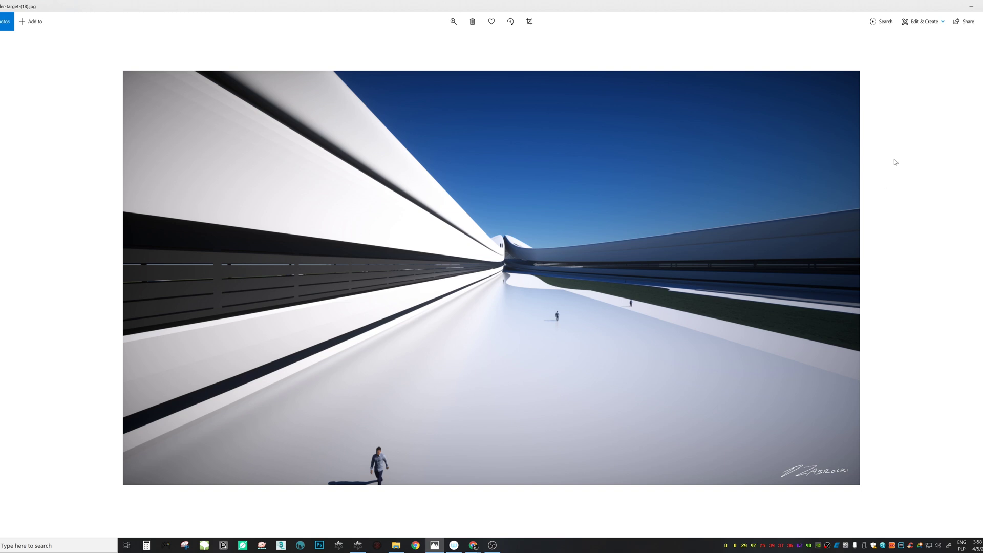
{"action": "key", "text": "Left"}
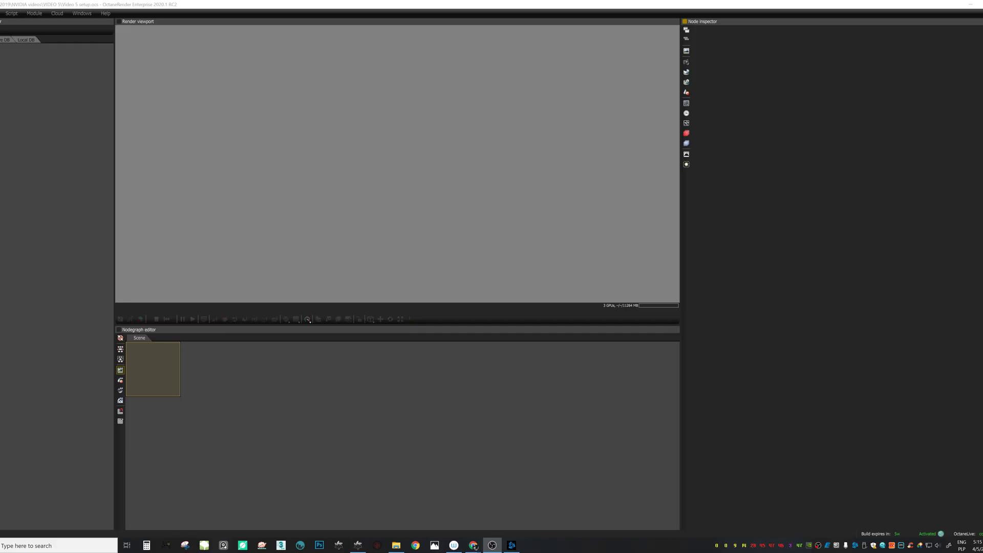
{"action": "left_click", "coordinate": [288, 350]}
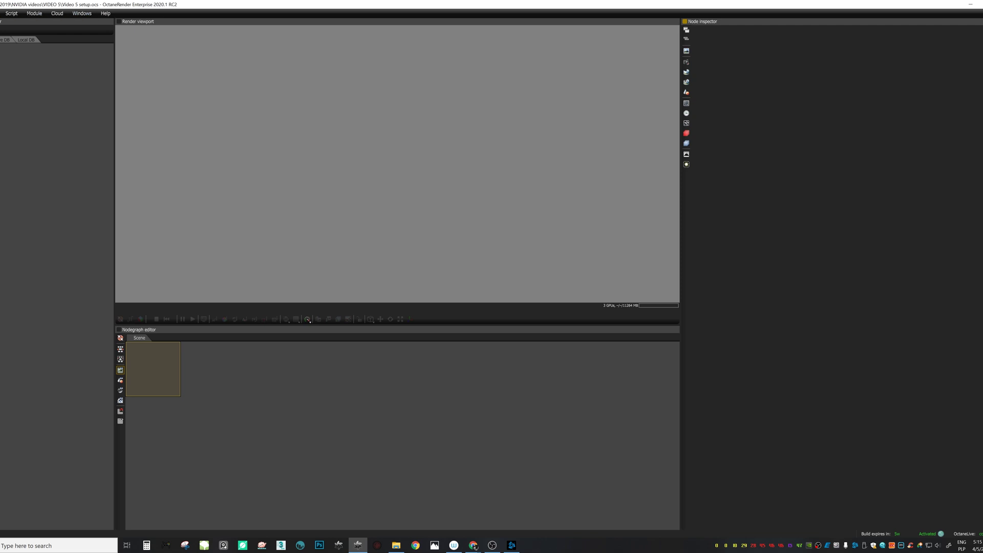
{"action": "left_click", "coordinate": [60, 14]}
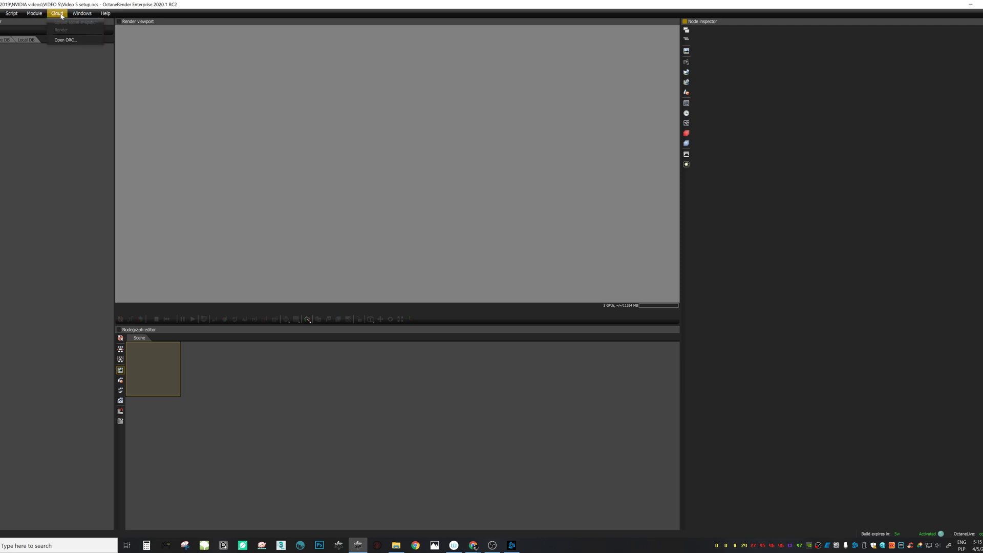
{"action": "mouse_move", "coordinate": [82, 14]}
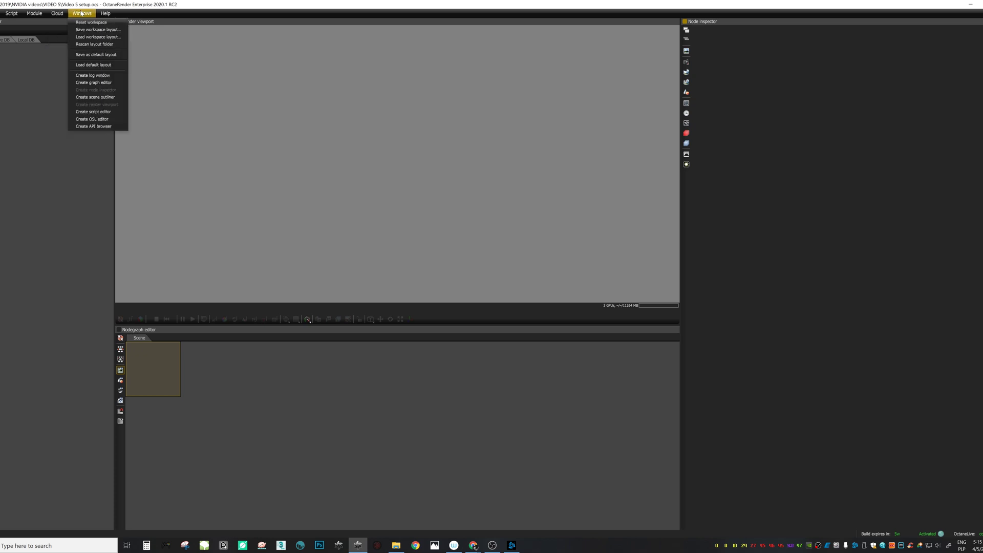
{"action": "mouse_move", "coordinate": [49, 15]}
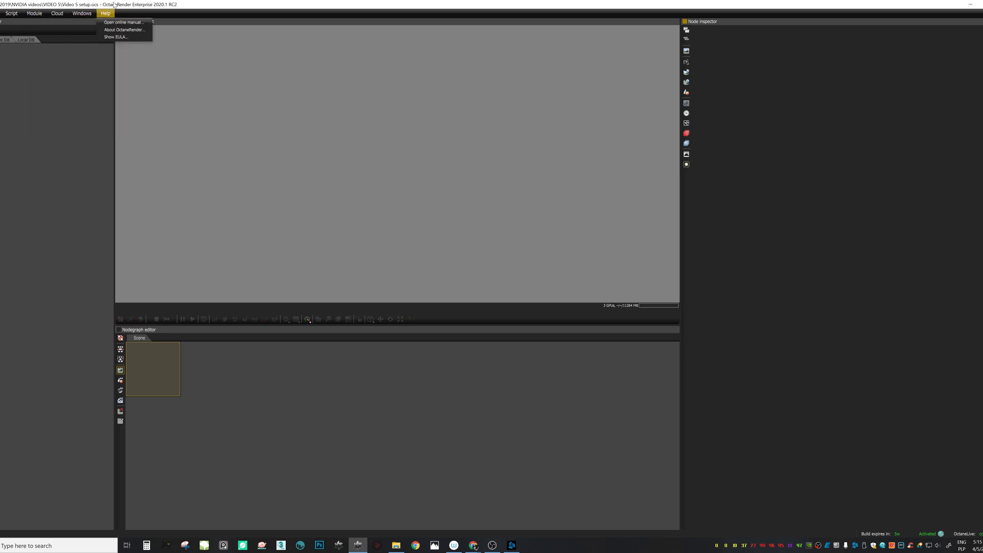
{"action": "left_click", "coordinate": [113, 3]}
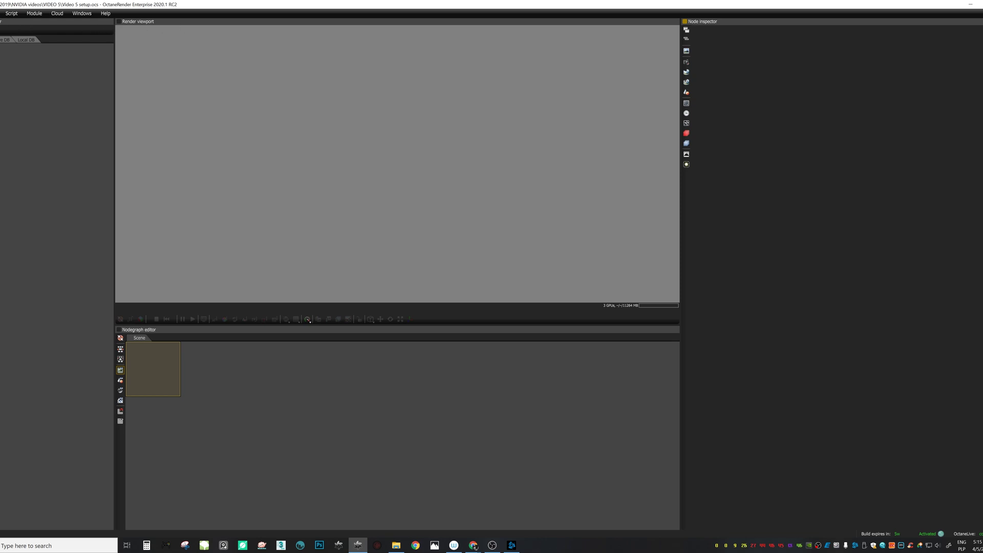
- Open the Devices preferences and switch rendering off and back on for the third GPU, a GeForce RTX 2080 Ti
{"action": "key", "text": "alt+f"}
{"action": "key", "text": "Up"}
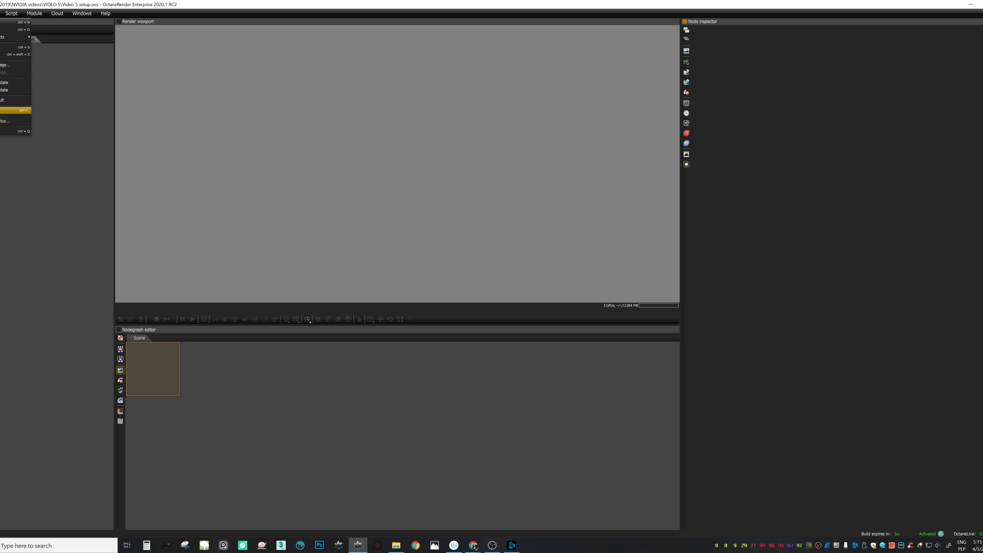
{"action": "key", "text": "Return"}
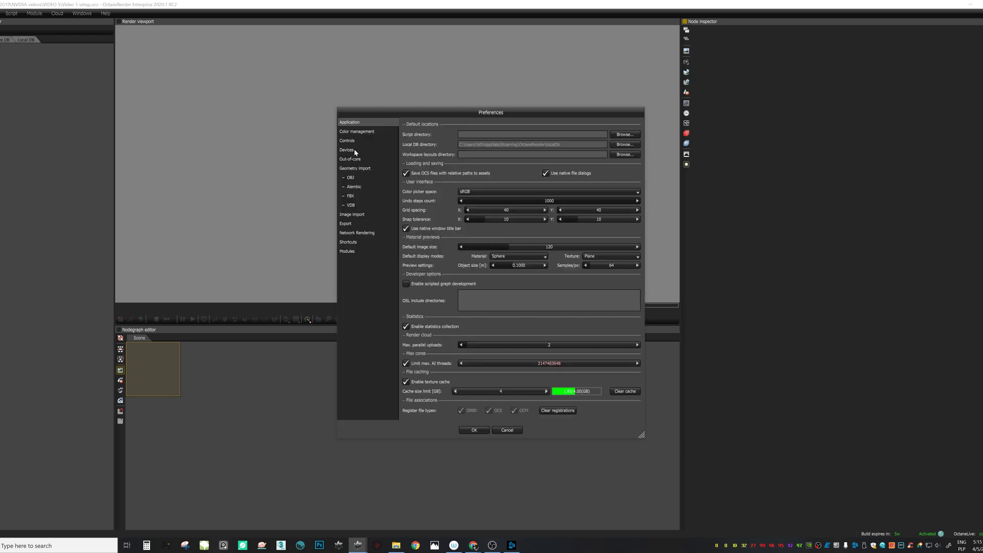
{"action": "left_click", "coordinate": [354, 150]}
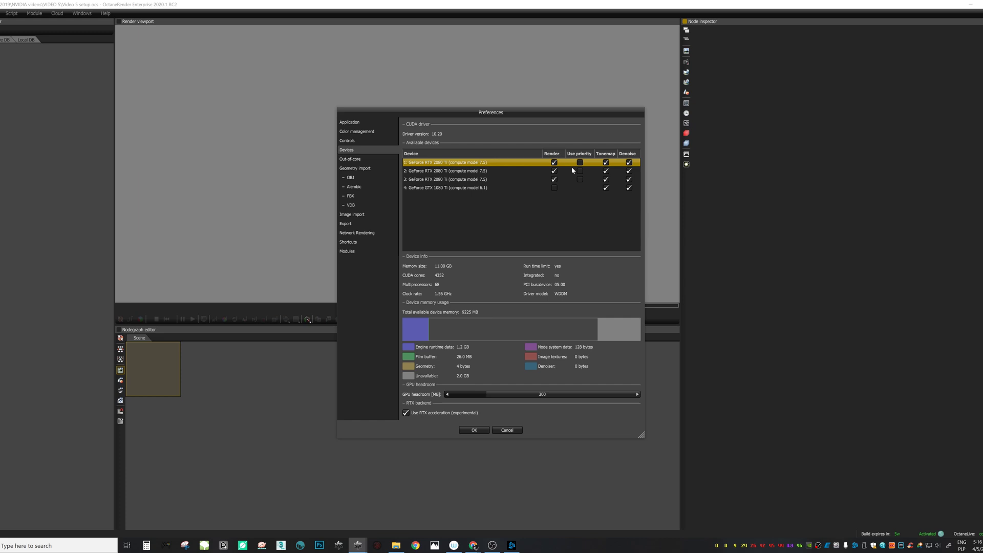
{"action": "left_click", "coordinate": [556, 180]}
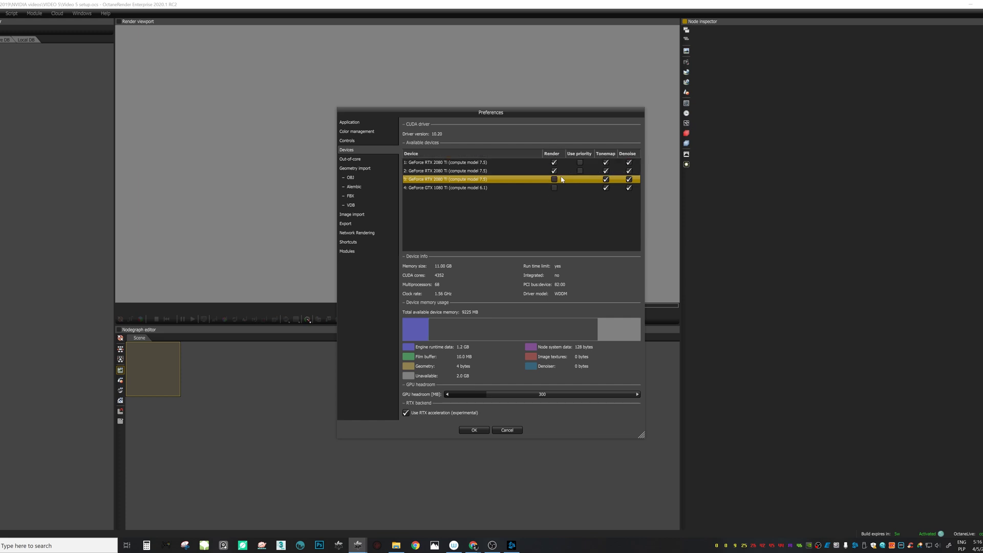
{"action": "left_click", "coordinate": [555, 179]}
- Review the geometry import preferences for OBJ, VDB and FBX files
{"action": "left_click", "coordinate": [368, 168]}
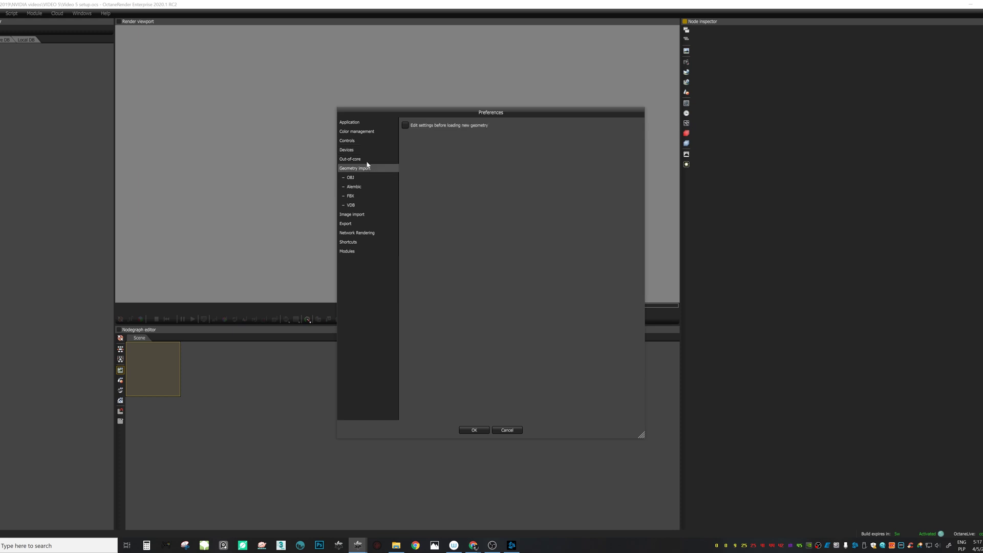
{"action": "left_click", "coordinate": [351, 178]}
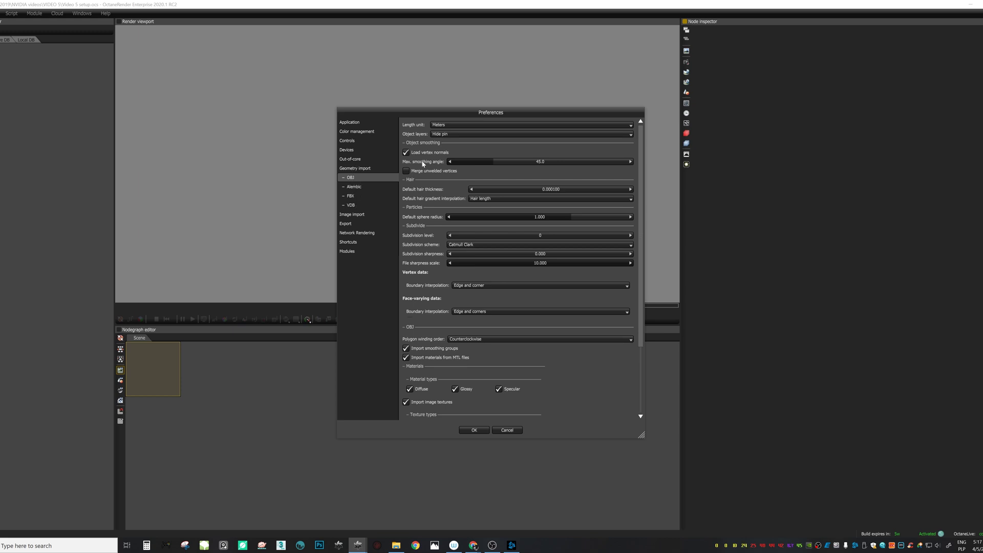
{"action": "left_click", "coordinate": [353, 207]}
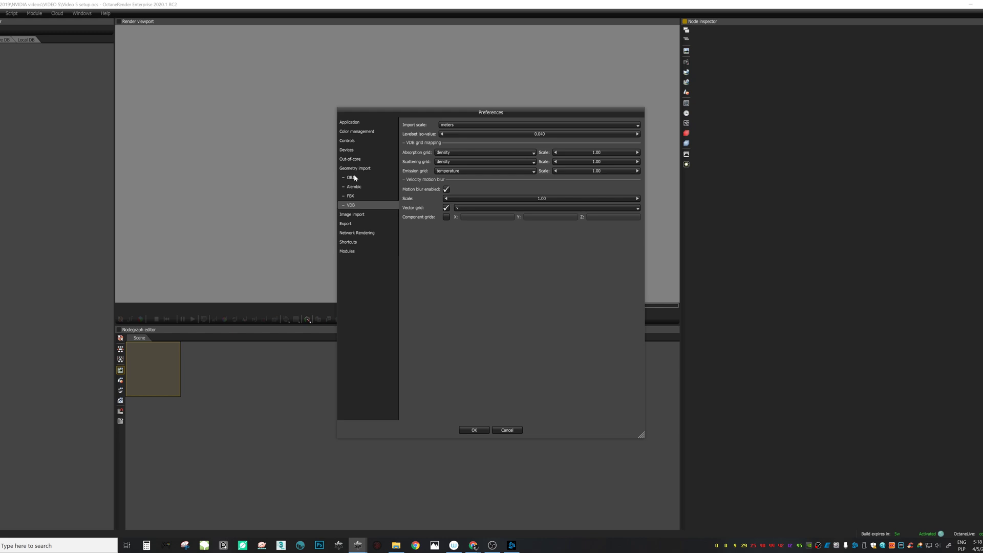
{"action": "left_click", "coordinate": [354, 180]}
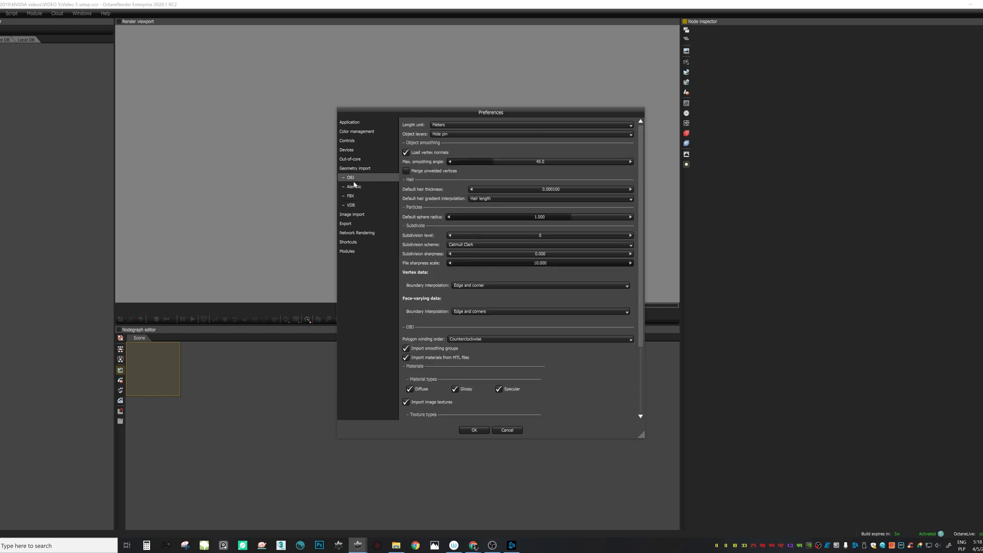
{"action": "left_click", "coordinate": [358, 197]}
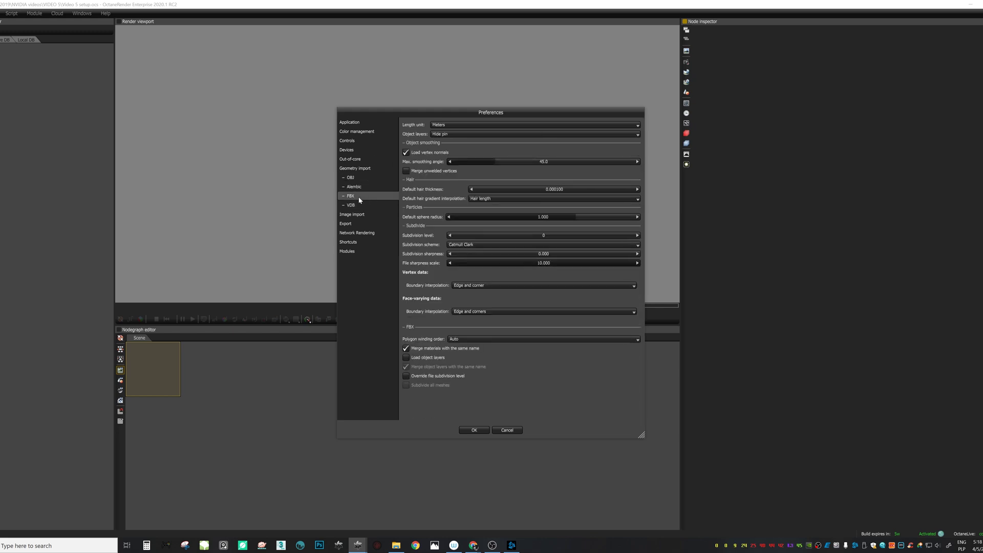
- Check the OBJ and FBX geometry import preferences again and close the preferences without saving changes
{"action": "left_click", "coordinate": [364, 176]}
{"action": "left_click", "coordinate": [358, 197]}
{"action": "left_click", "coordinate": [516, 432]}
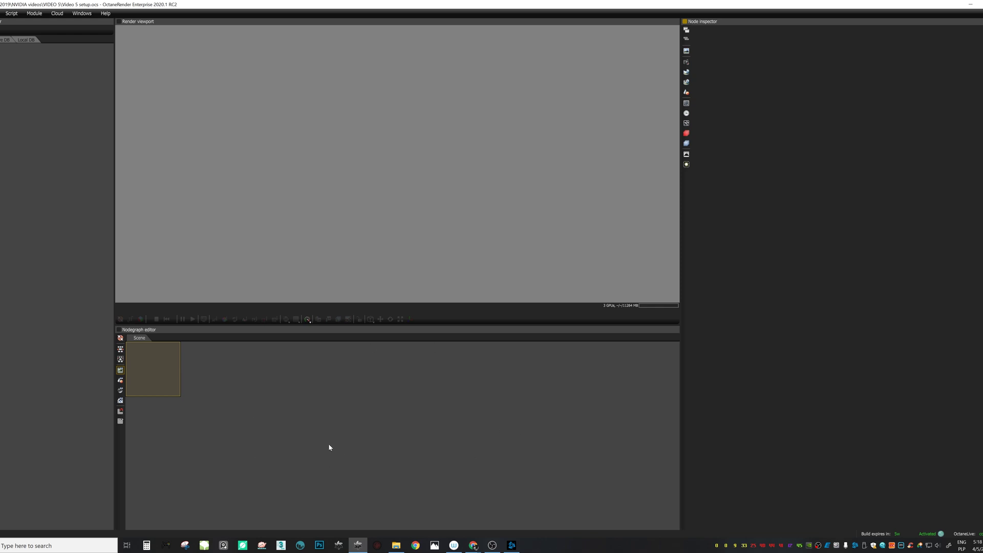
- Browse the node types that can be added to the node graph, including geometry, transforms and the full item list
{"action": "right_click", "coordinate": [296, 422]}
{"action": "left_click", "coordinate": [334, 474]}
{"action": "right_click", "coordinate": [334, 474]}
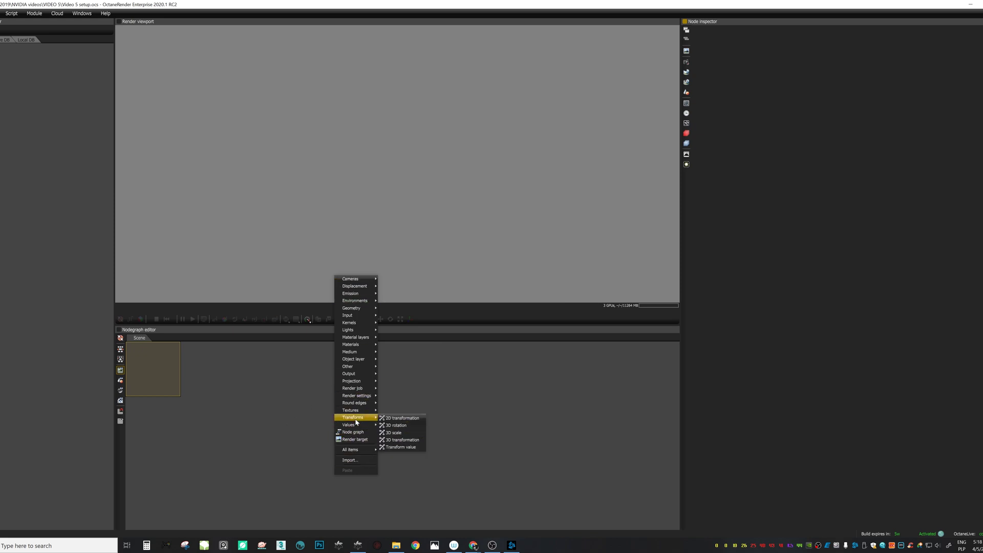
{"action": "mouse_move", "coordinate": [359, 450]}
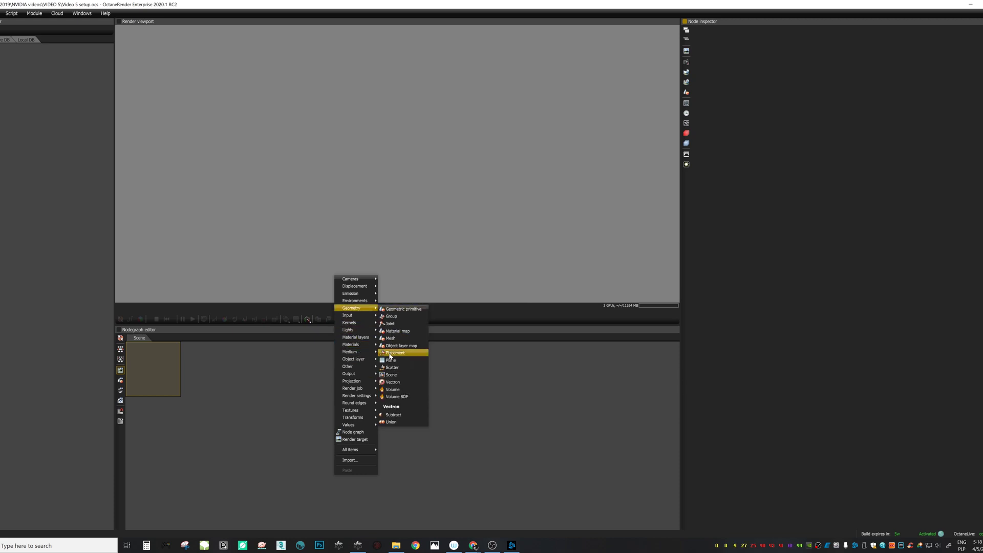
{"action": "mouse_move", "coordinate": [376, 308]}
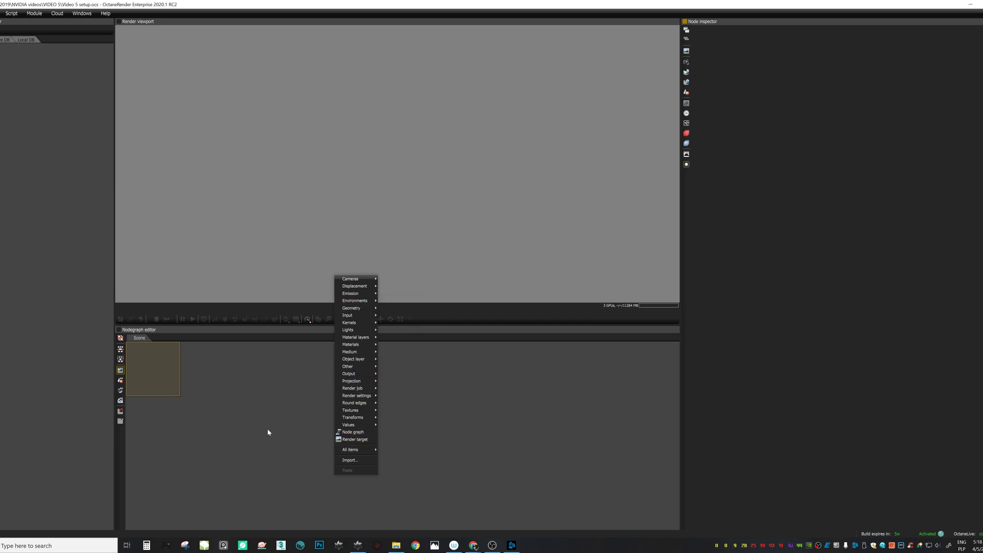
{"action": "right_click", "coordinate": [273, 483]}
{"action": "left_click", "coordinate": [228, 452]}
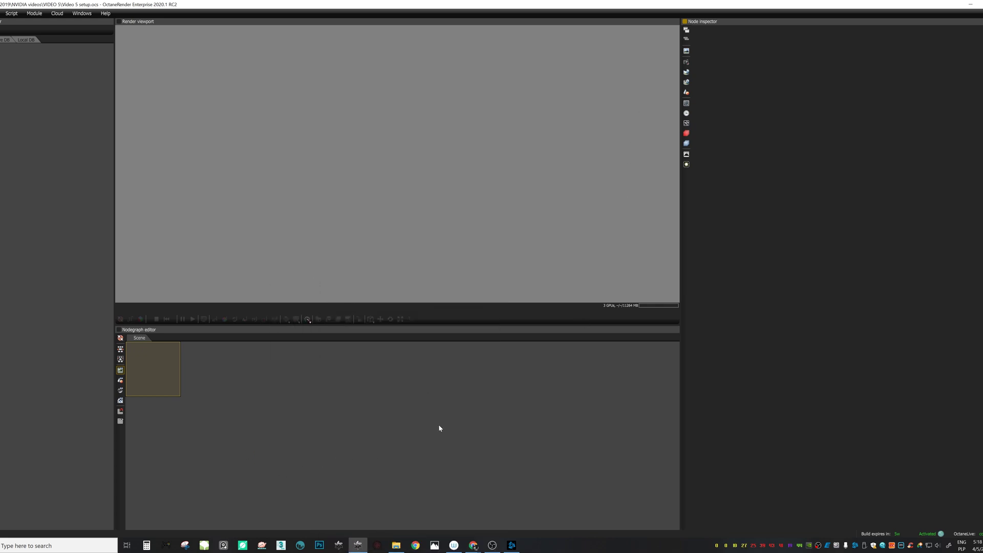
{"action": "right_click", "coordinate": [340, 467]}
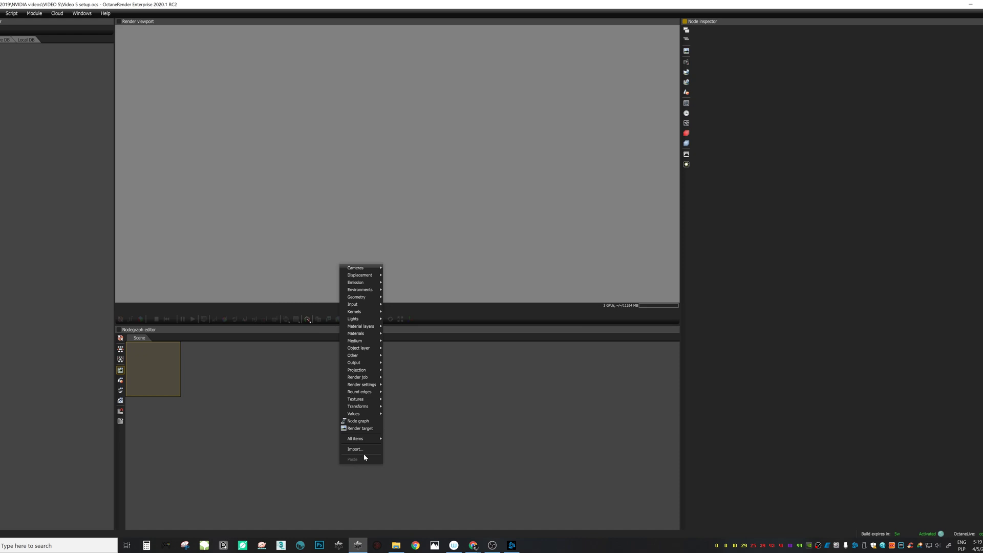
{"action": "left_click", "coordinate": [462, 448]}
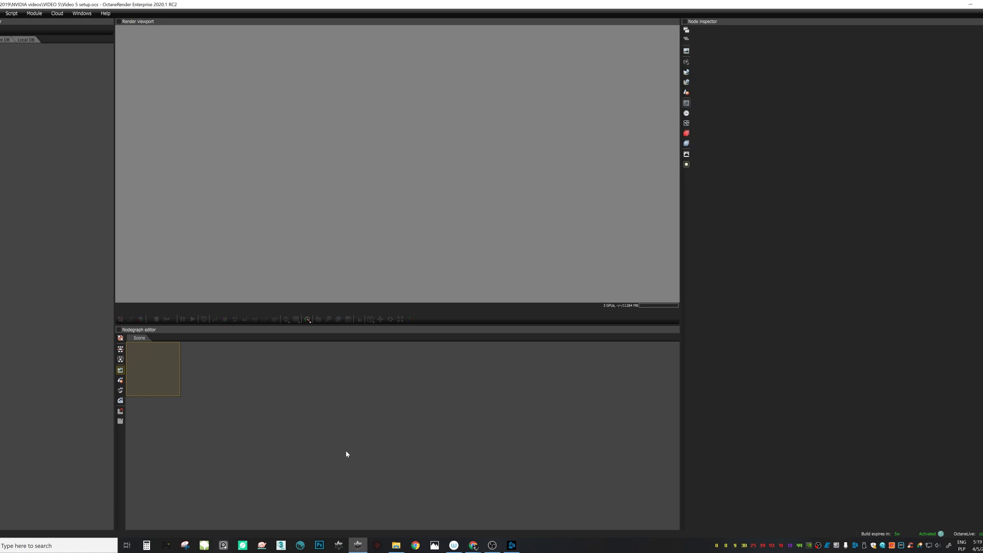
{"action": "right_click", "coordinate": [270, 459]}
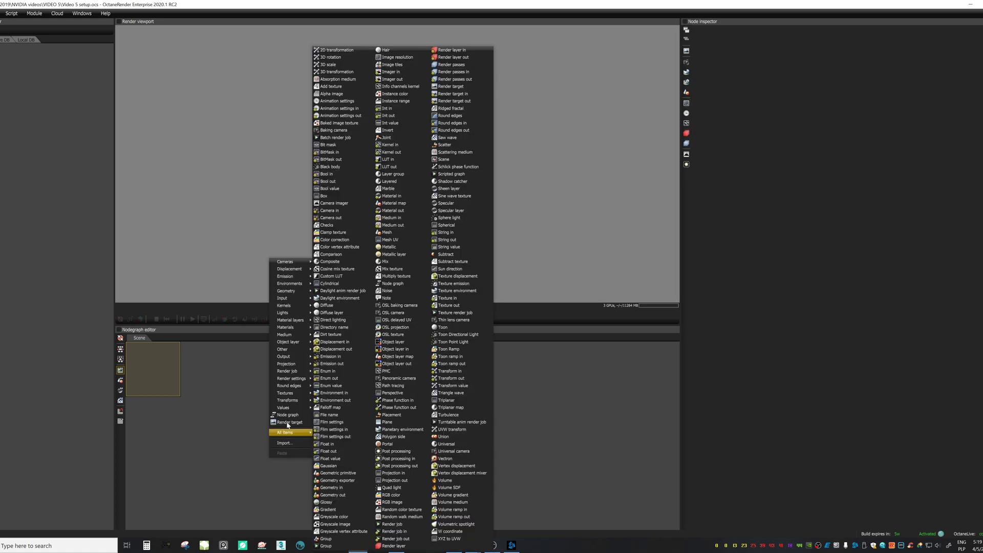
{"action": "left_click", "coordinate": [215, 431]}
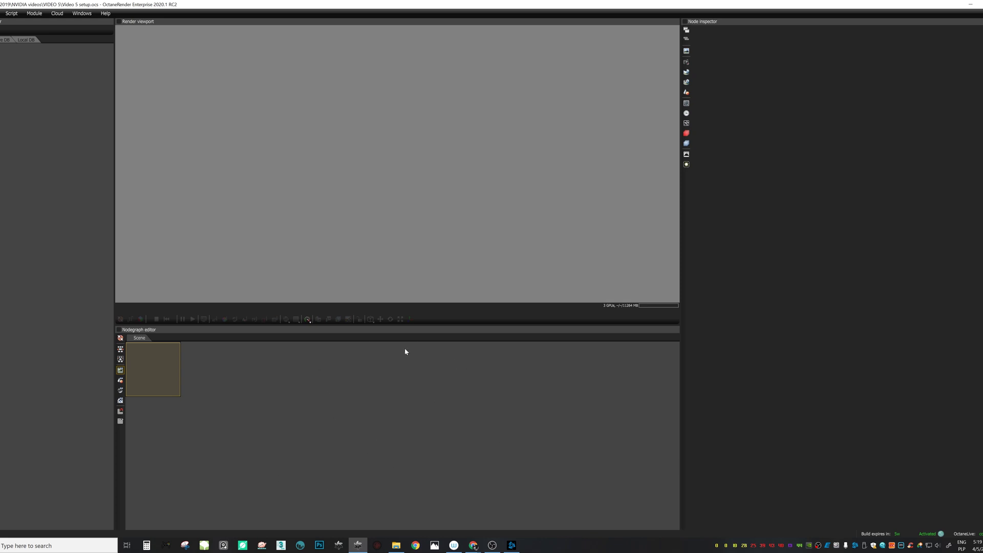
- Add a Render target node to the empty node graph and select it to start rendering
{"action": "right_click", "coordinate": [224, 456]}
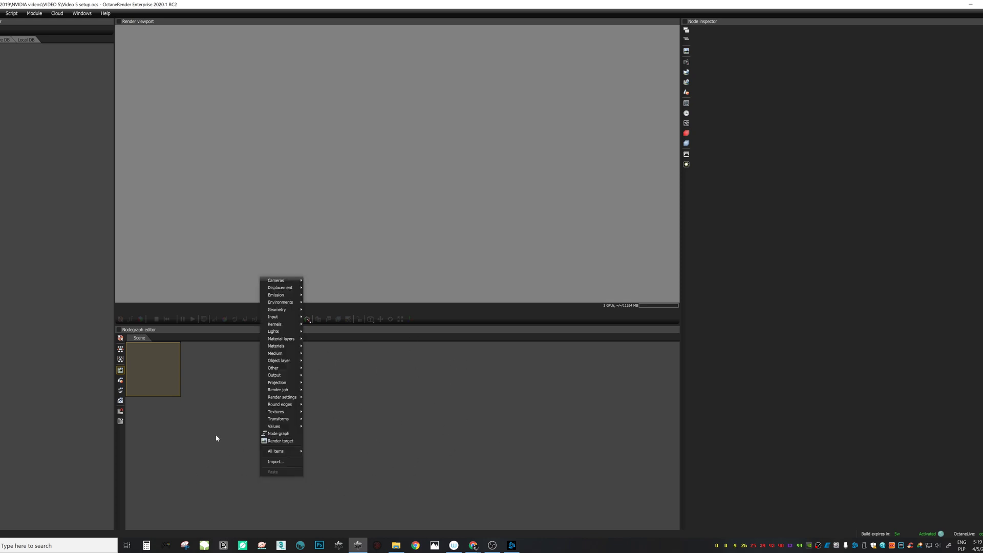
{"action": "left_click", "coordinate": [281, 441]}
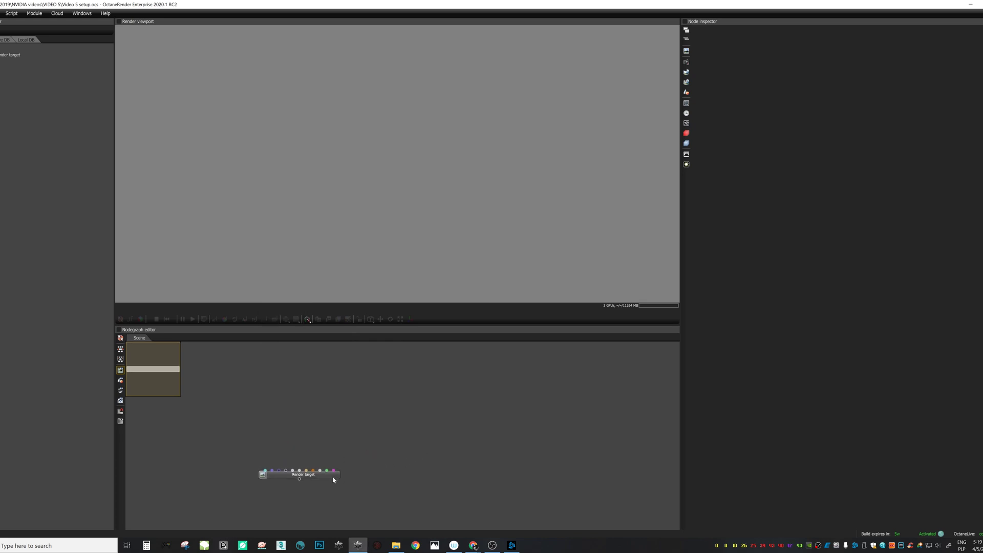
{"action": "left_click", "coordinate": [276, 478]}
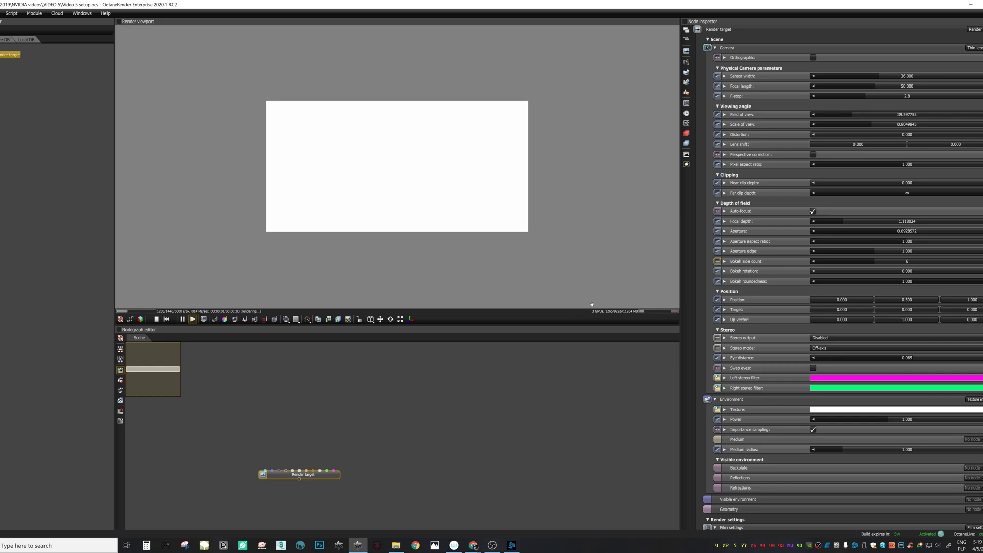
- Inspect the render target's camera and environment settings, then return to the full render target parameters
{"action": "left_click", "coordinate": [688, 63]}
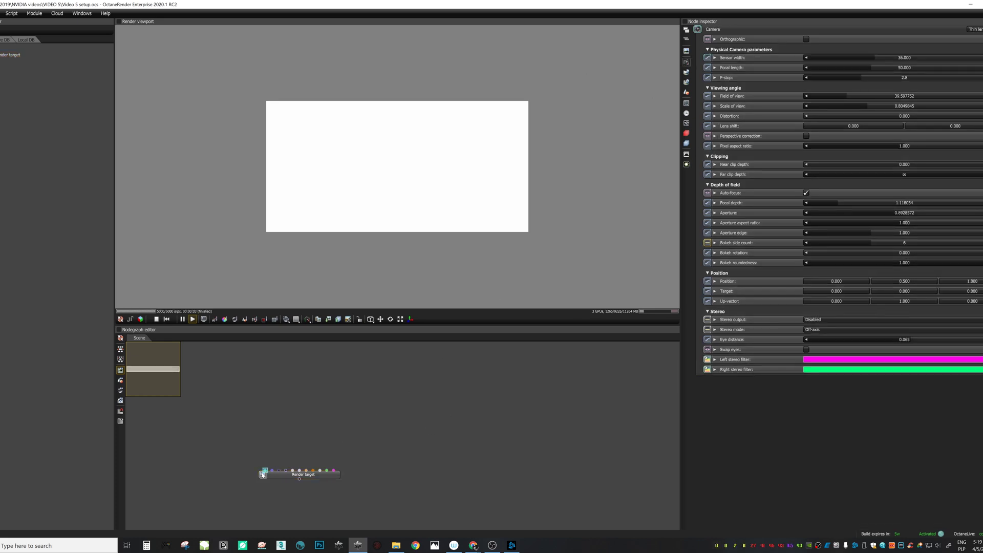
{"action": "left_click", "coordinate": [686, 74]}
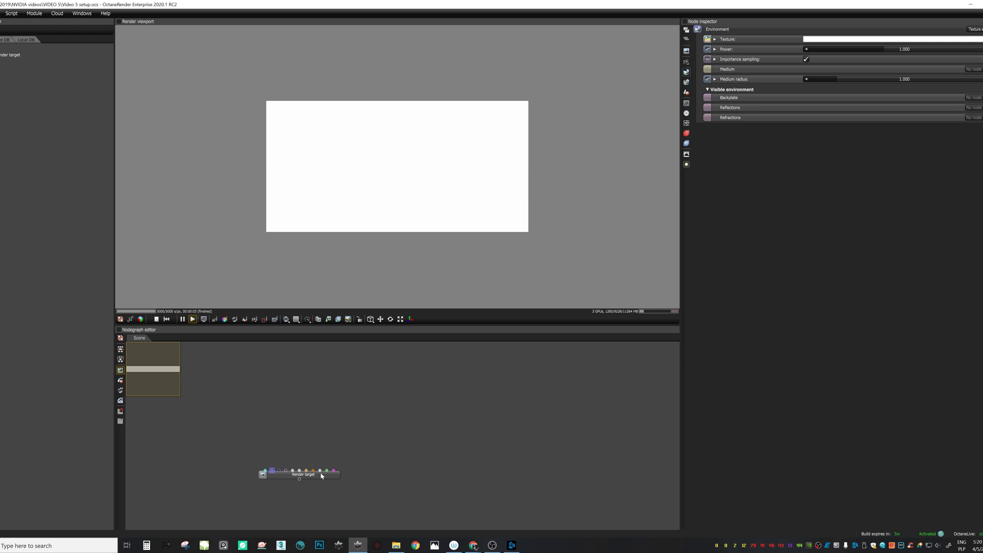
{"action": "left_click", "coordinate": [304, 477]}
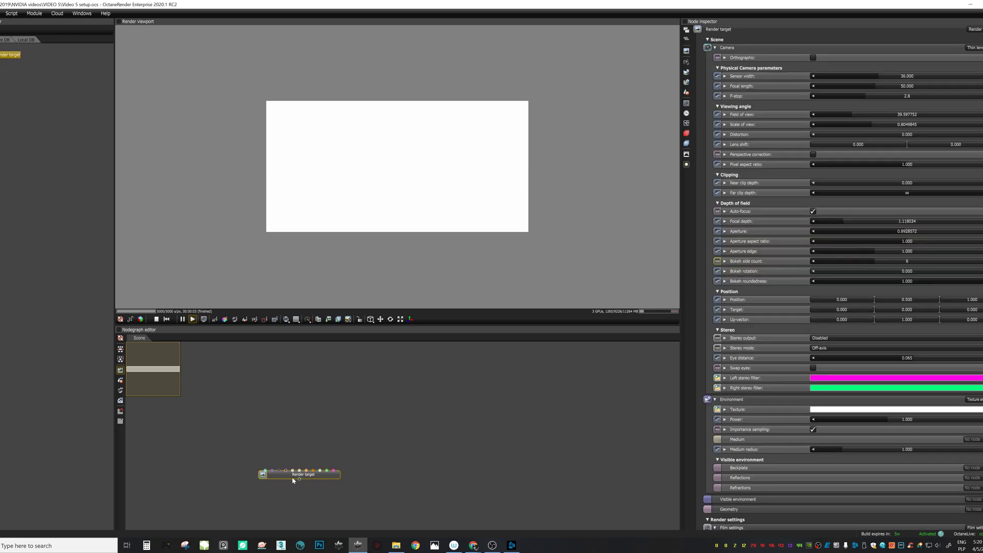
- Expand the Render target's items into separate connected nodes, look them over and undo the expansion
{"action": "middle_click_drag", "start_coordinate": [329, 462], "coordinate": [284, 441]}
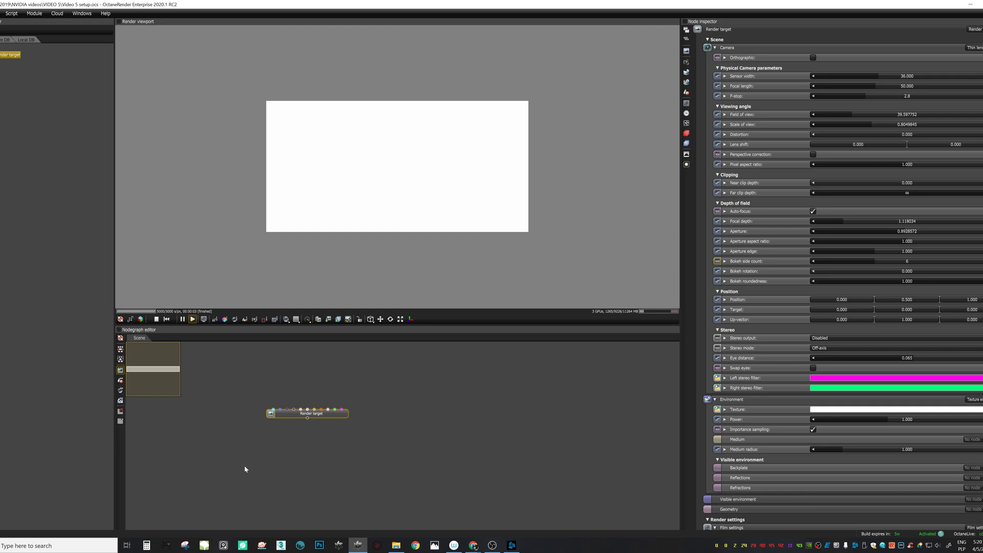
{"action": "right_click", "coordinate": [281, 417]}
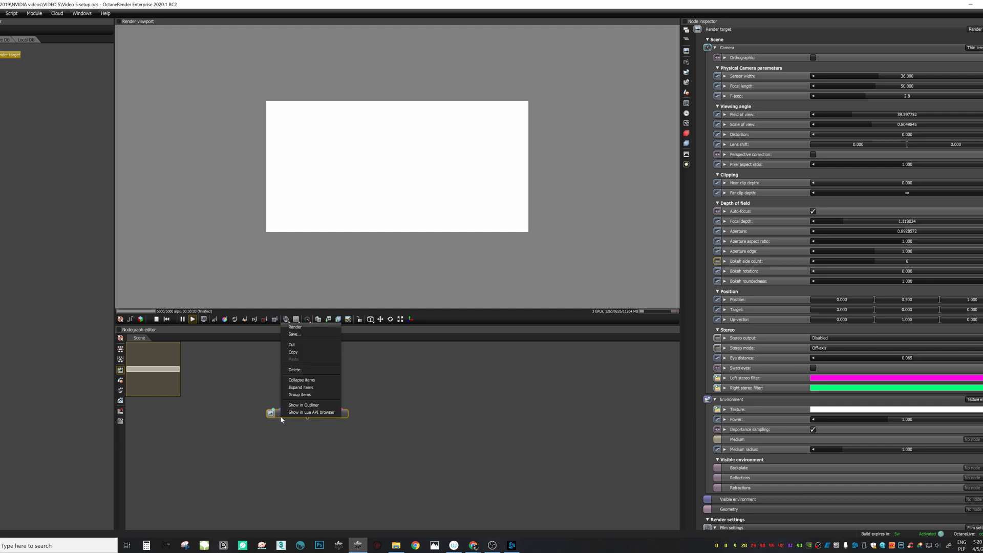
{"action": "left_click", "coordinate": [300, 387]}
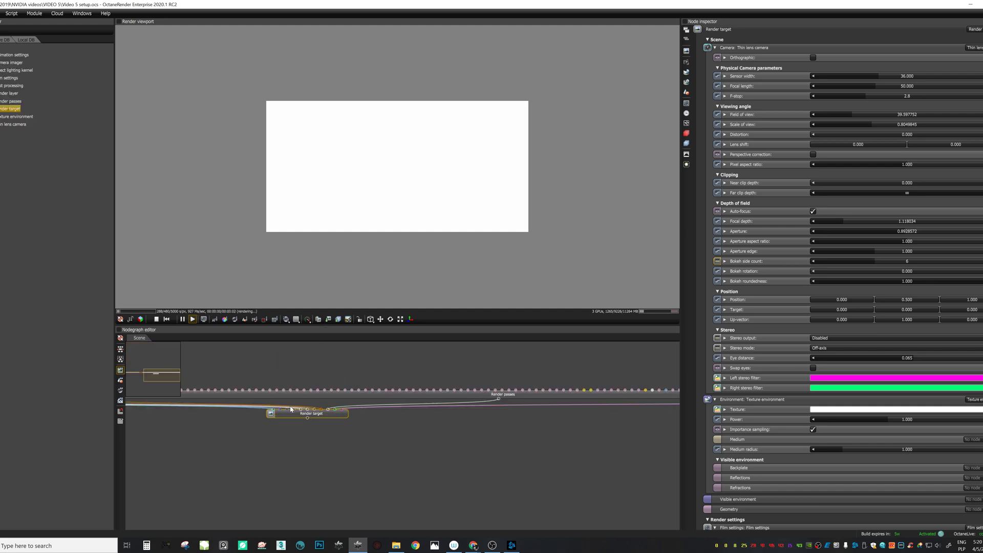
{"action": "left_click_drag", "start_coordinate": [248, 462], "coordinate": [385, 451]}
{"action": "left_click_drag", "start_coordinate": [167, 443], "coordinate": [299, 443]}
{"action": "left_click_drag", "start_coordinate": [508, 483], "coordinate": [287, 465]}
{"action": "left_click_drag", "start_coordinate": [461, 453], "coordinate": [356, 458]}
{"action": "key", "text": "ctrl+z"}
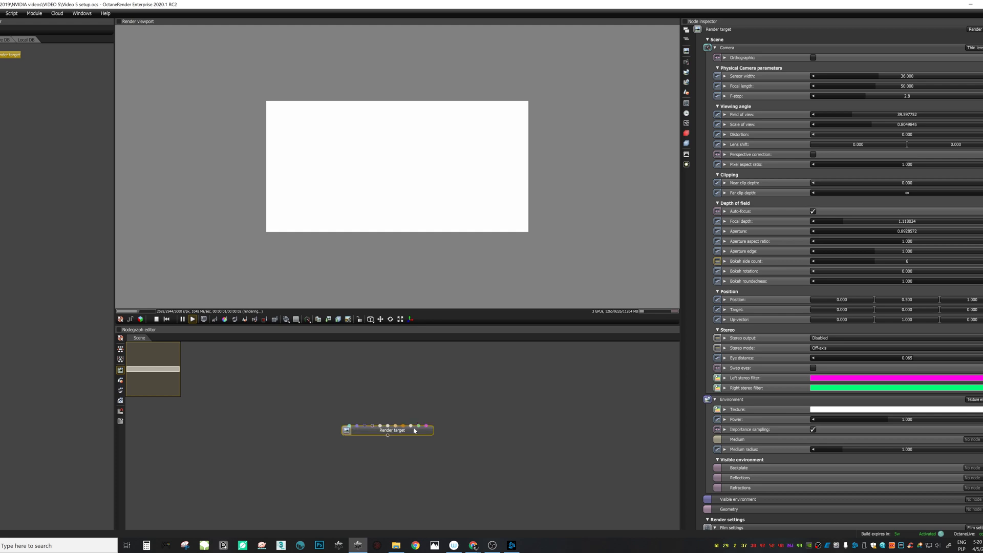
{"action": "scroll", "coordinate": [412, 433], "scroll_direction": "up", "scroll_amount": 1}
{"action": "left_click_drag", "start_coordinate": [412, 433], "coordinate": [342, 434]}
{"action": "scroll", "coordinate": [342, 436], "scroll_direction": "down", "scroll_amount": 1}
{"action": "left_click_drag", "start_coordinate": [285, 445], "coordinate": [307, 466]}
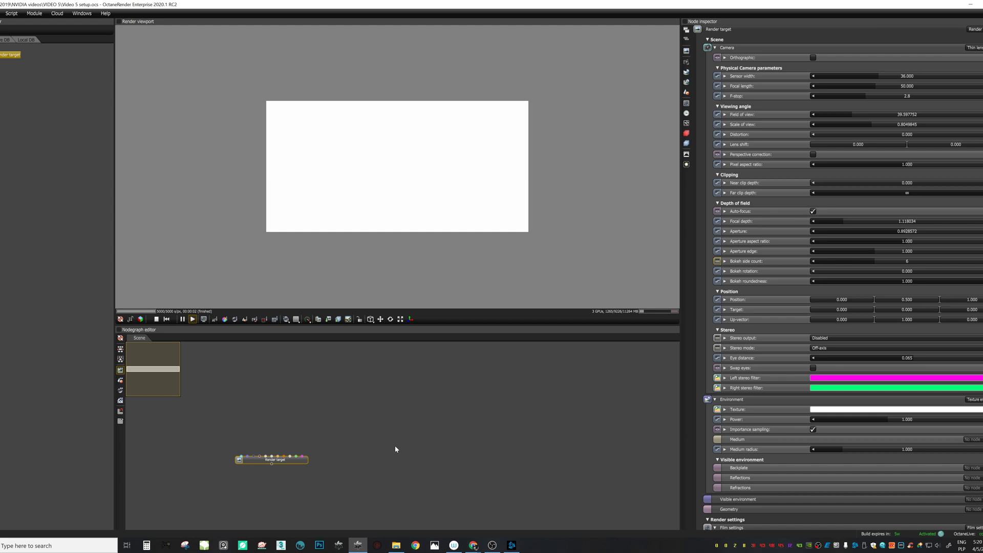
{"action": "left_click_drag", "start_coordinate": [366, 476], "coordinate": [410, 465]}
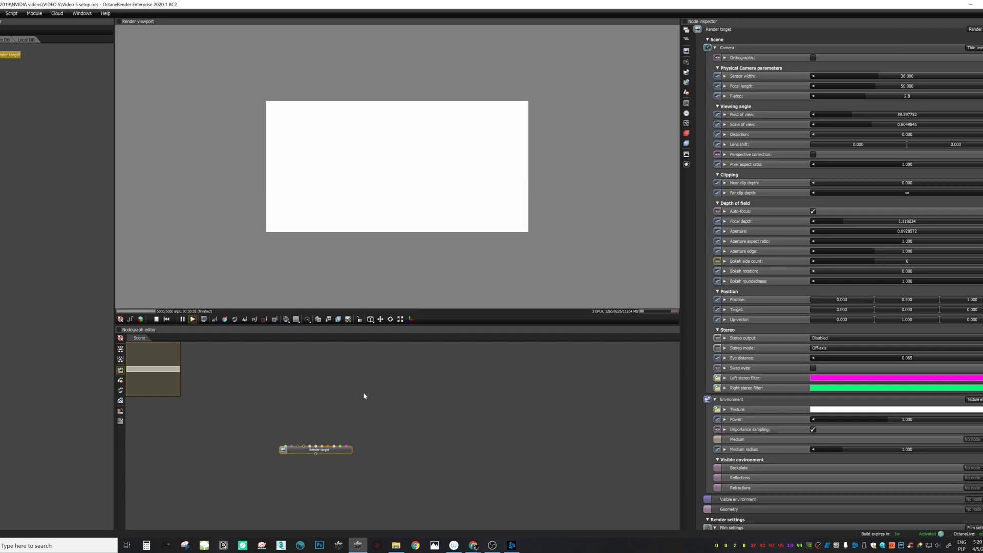
{"action": "left_click_drag", "start_coordinate": [344, 418], "coordinate": [322, 447]}
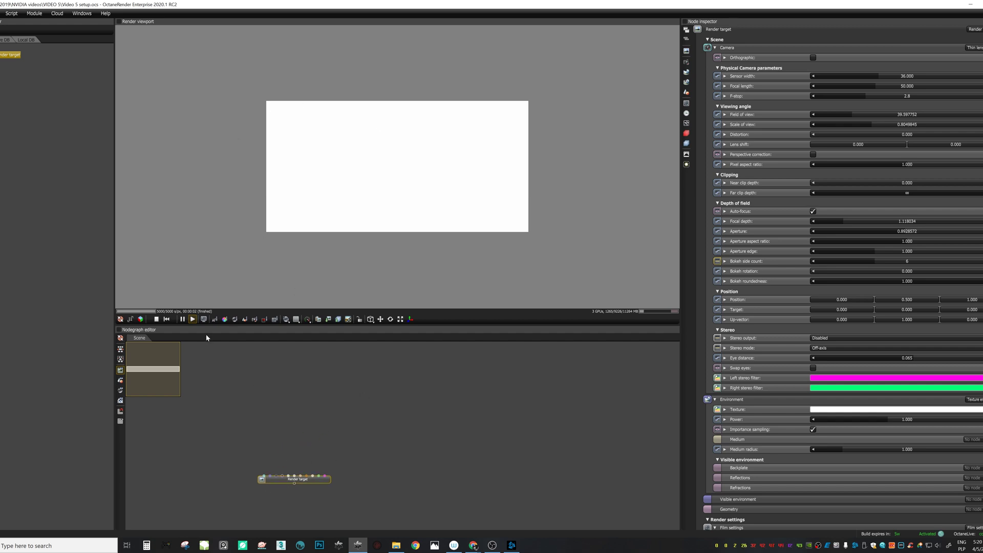
- Collapse all the render target's parameters, then expand only the Scene, Render settings and Tonemap settings groups
{"action": "left_click", "coordinate": [687, 40]}
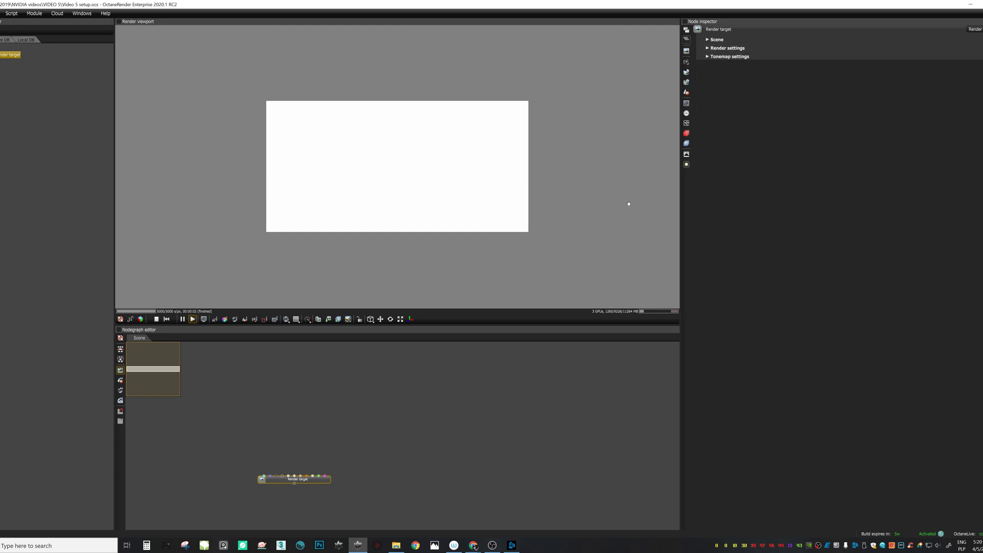
{"action": "left_click", "coordinate": [708, 40]}
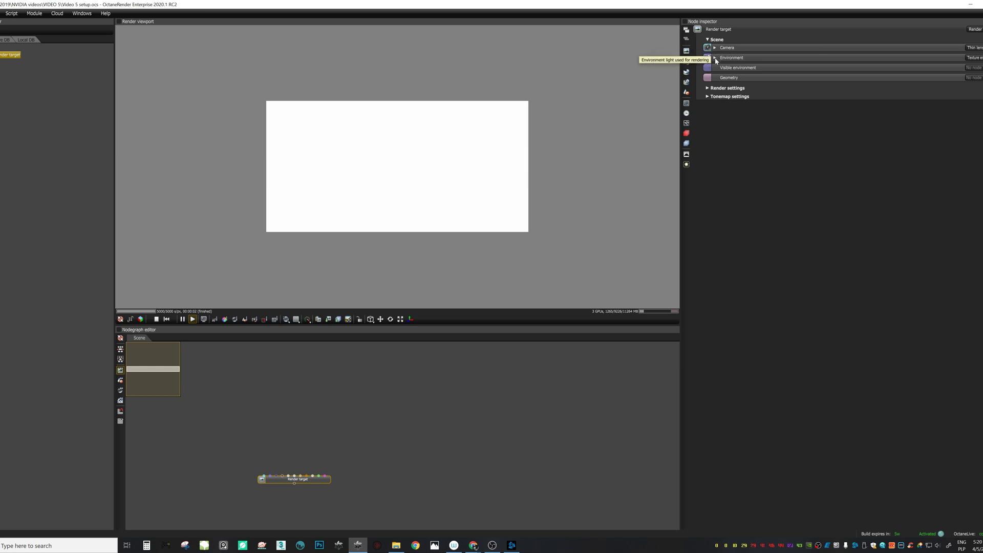
{"action": "left_click", "coordinate": [708, 88]}
{"action": "left_click", "coordinate": [707, 147]}
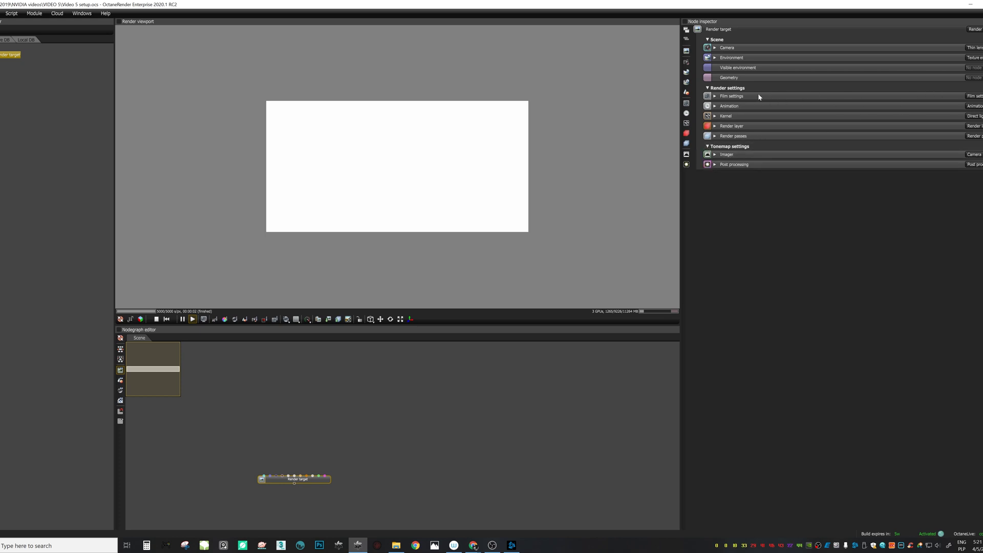
- Set the render target's film resolution to the 1920 x 1080 (HDCAM SR) digital film preset
{"action": "left_click", "coordinate": [716, 96]}
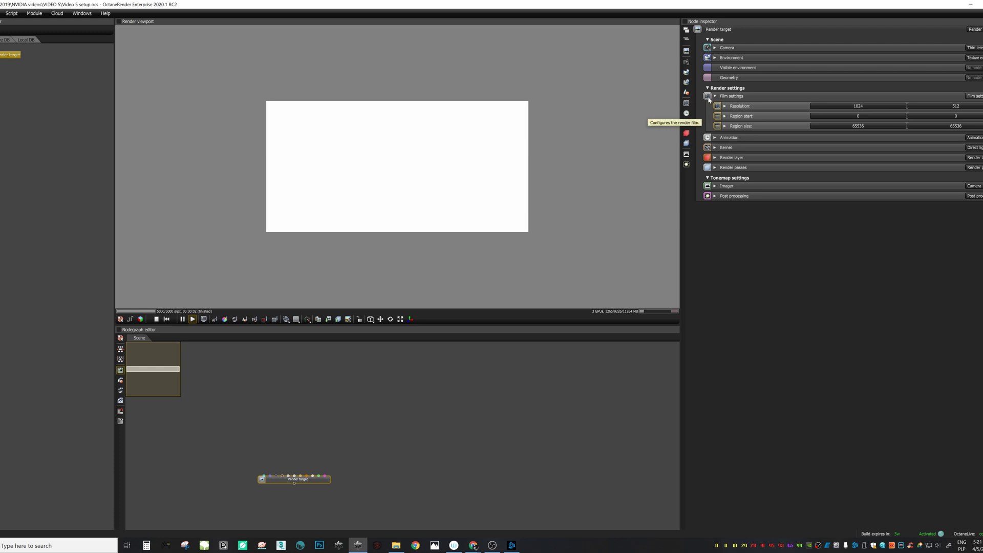
{"action": "left_click", "coordinate": [723, 107]}
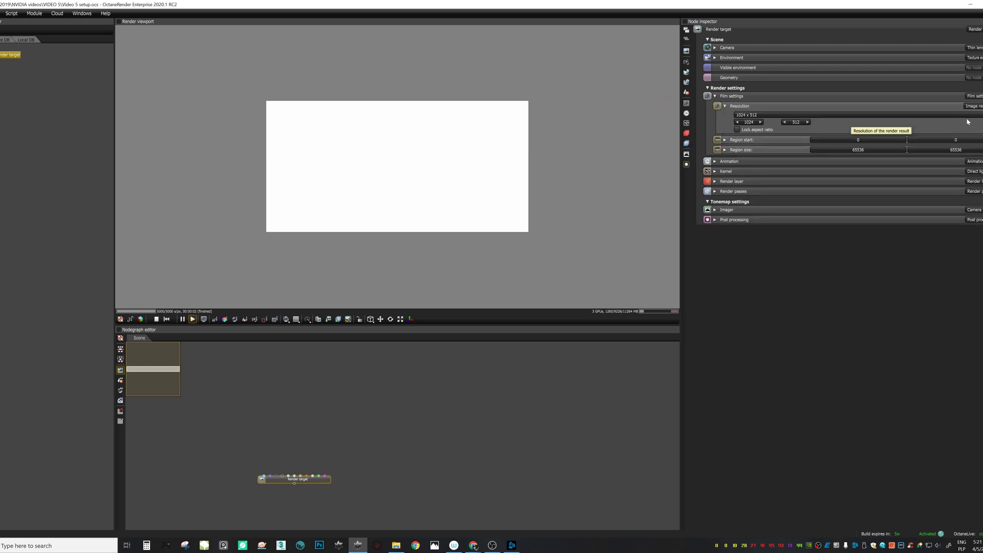
{"action": "left_click", "coordinate": [819, 114]}
{"action": "mouse_move", "coordinate": [791, 155]}
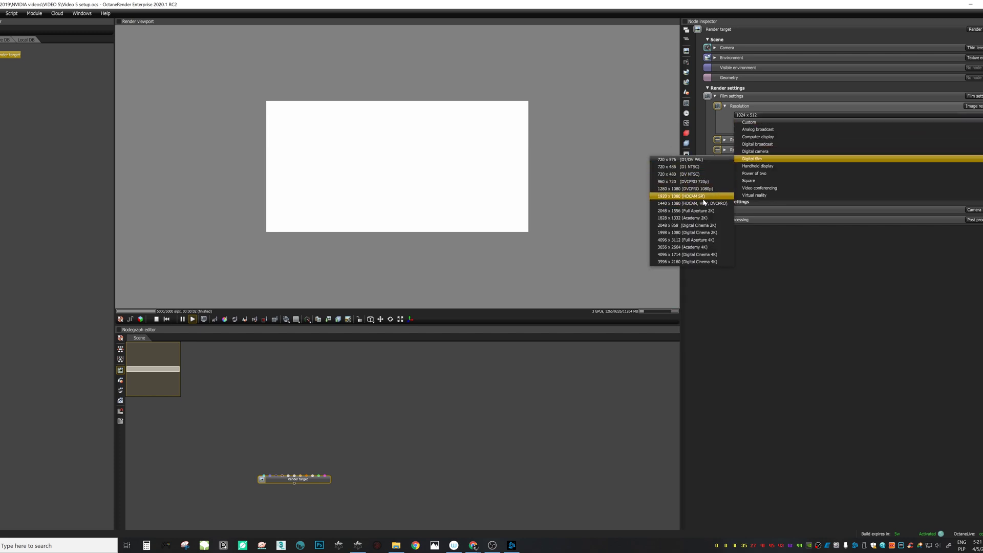
{"action": "left_click", "coordinate": [681, 196]}
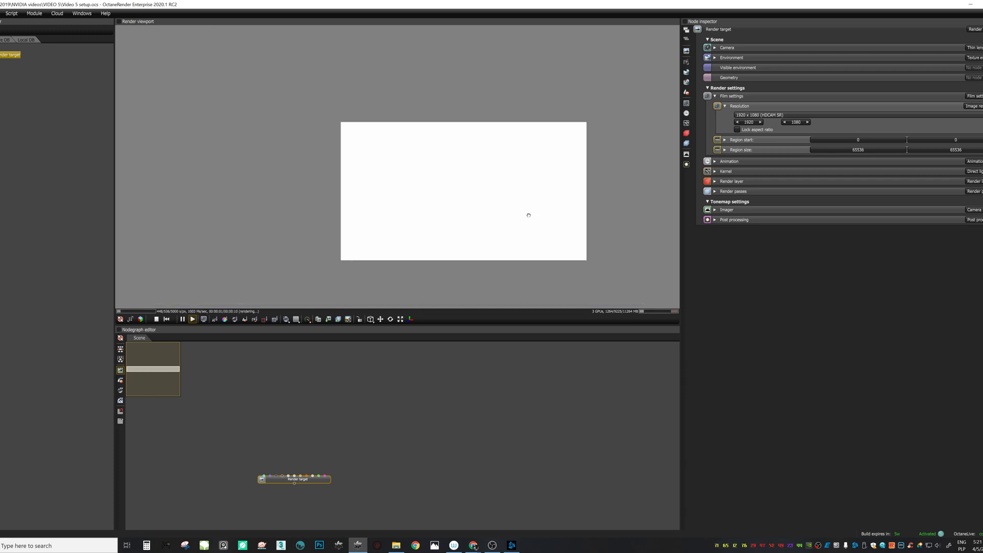
{"action": "scroll", "coordinate": [516, 217], "scroll_direction": "down", "scroll_amount": 1, "text": "ctrl"}
{"action": "left_click_drag", "start_coordinate": [528, 215], "coordinate": [491, 216], "text": "ctrl"}
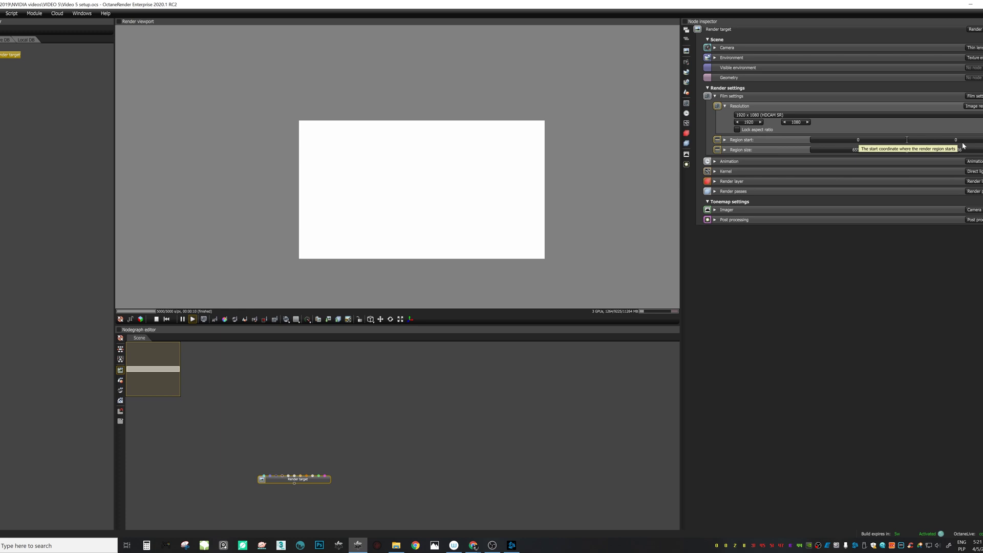
- Expand the kernel settings and review the available kernel types, keeping direct lighting selected
{"action": "left_click", "coordinate": [714, 171]}
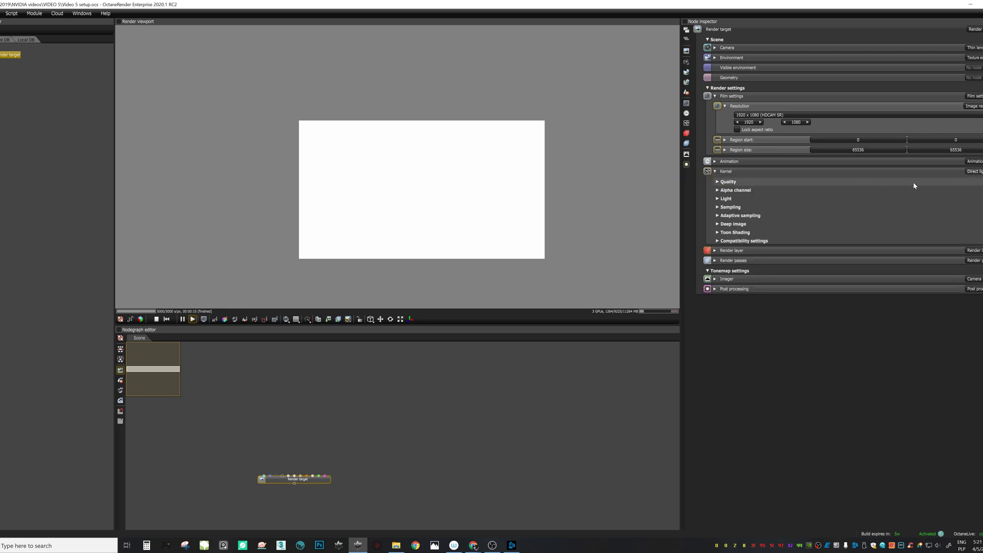
{"action": "left_click", "coordinate": [975, 171]}
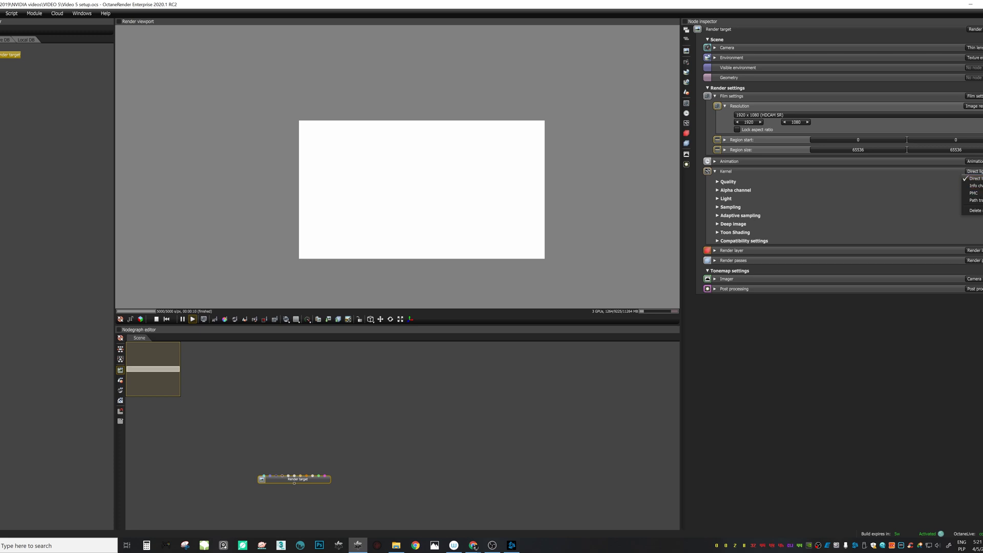
{"action": "left_click", "coordinate": [975, 179]}
{"action": "left_click", "coordinate": [975, 171]}
{"action": "left_click", "coordinate": [976, 178]}
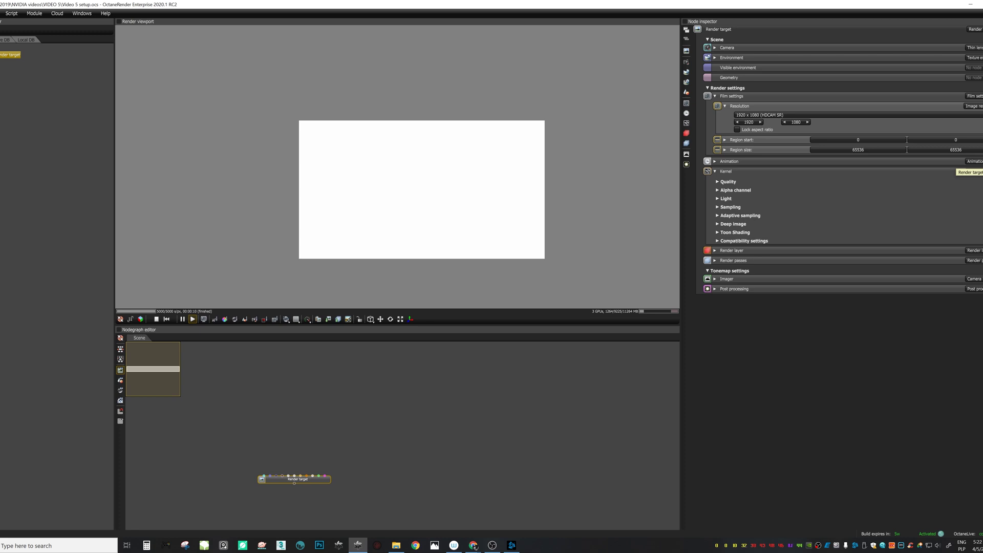
{"action": "left_click", "coordinate": [976, 171]}
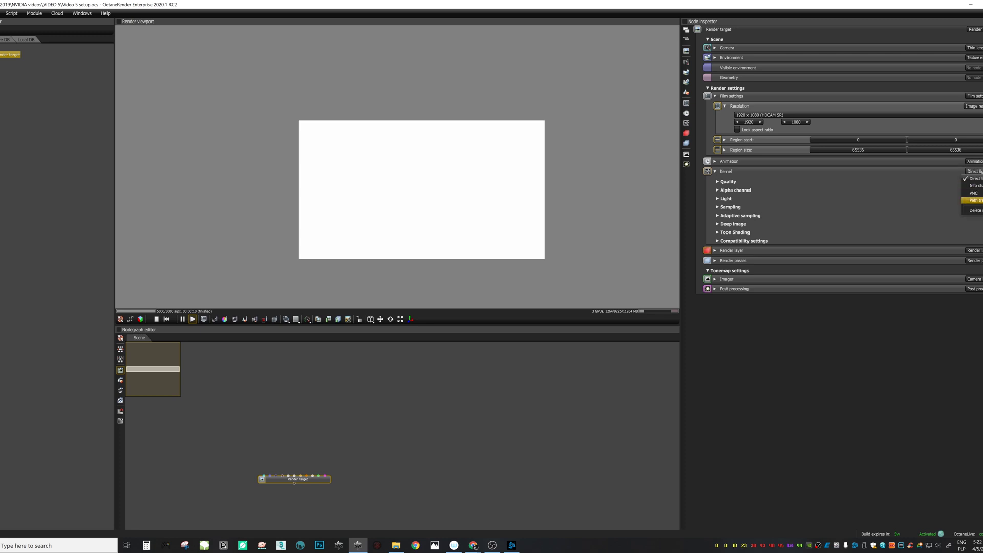
{"action": "key", "text": "Escape"}
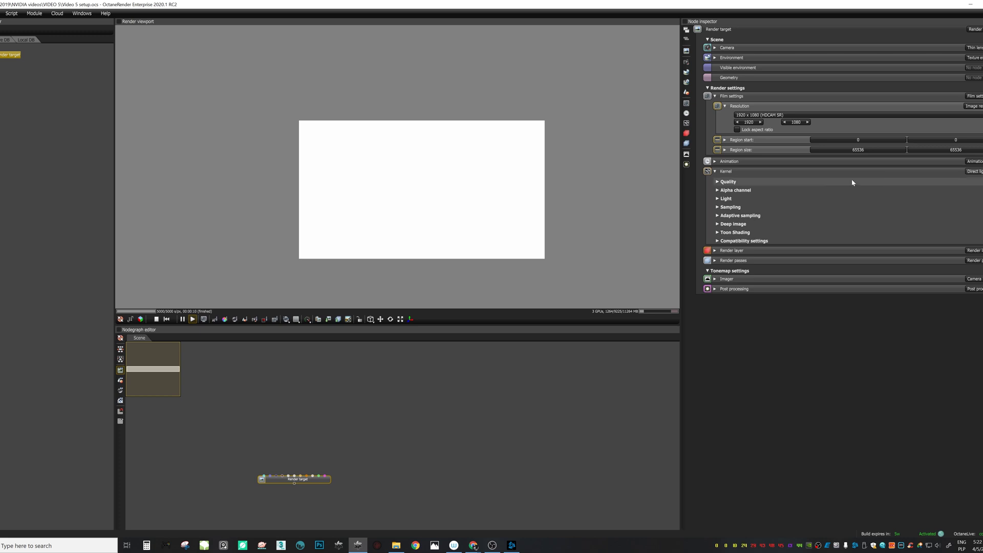
- Review the kernel's Quality settings, and enlarge the render viewport so the whole frame has more room
{"action": "left_click", "coordinate": [727, 182]}
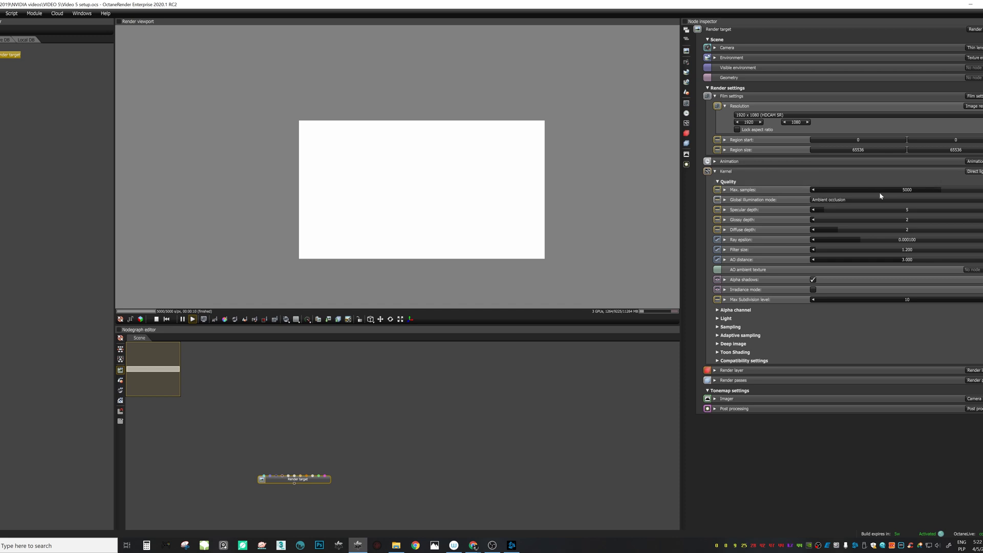
{"action": "scroll", "coordinate": [535, 215], "scroll_direction": "up", "scroll_amount": 5}
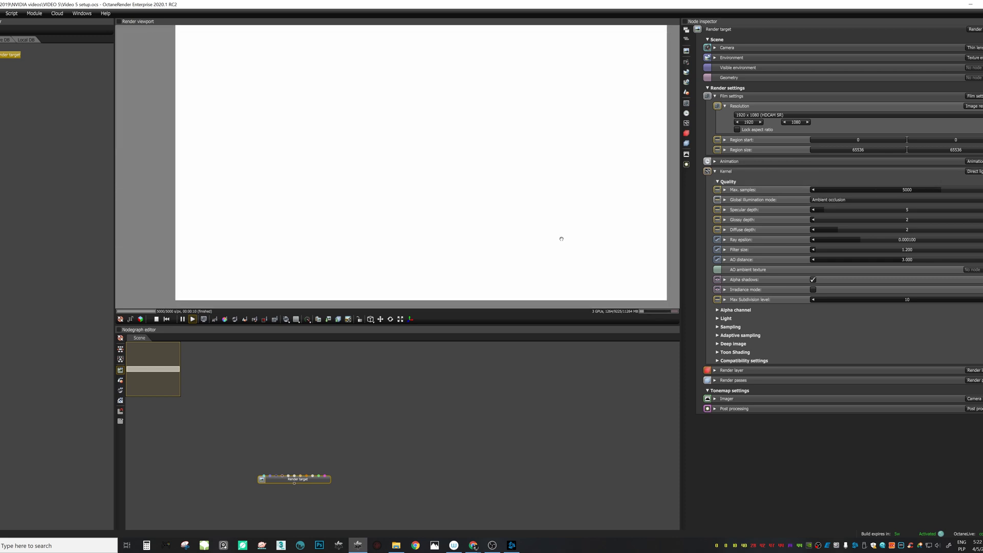
{"action": "middle_click_drag", "start_coordinate": [552, 241], "coordinate": [553, 248]}
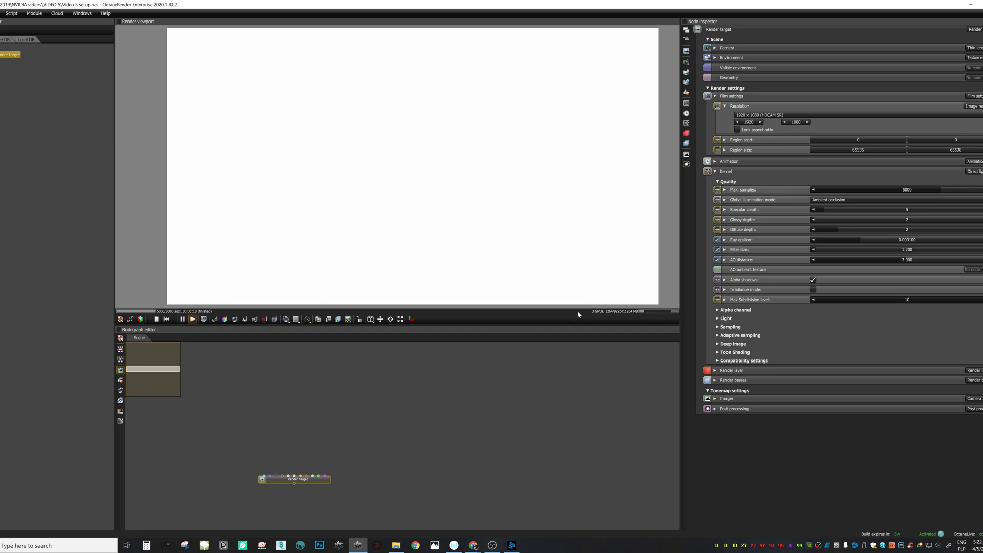
{"action": "left_click_drag", "start_coordinate": [577, 326], "coordinate": [585, 380]}
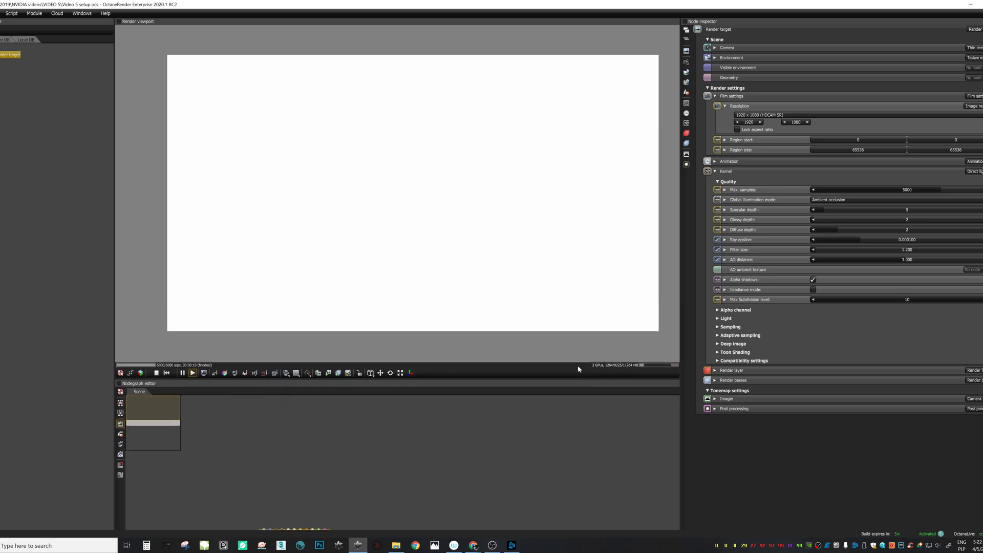
{"action": "mouse_move", "coordinate": [547, 267]}
{"action": "middle_mouse_down"}
{"action": "mouse_move", "coordinate": [515, 274]}
{"action": "mouse_move", "coordinate": [530, 274]}
{"action": "middle_mouse_up"}
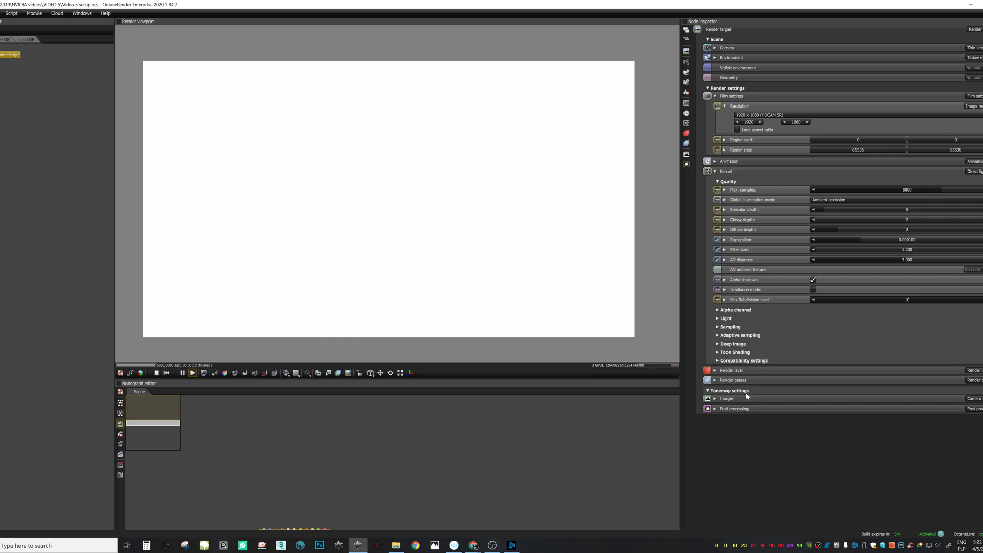
{"action": "left_click", "coordinate": [727, 182]}
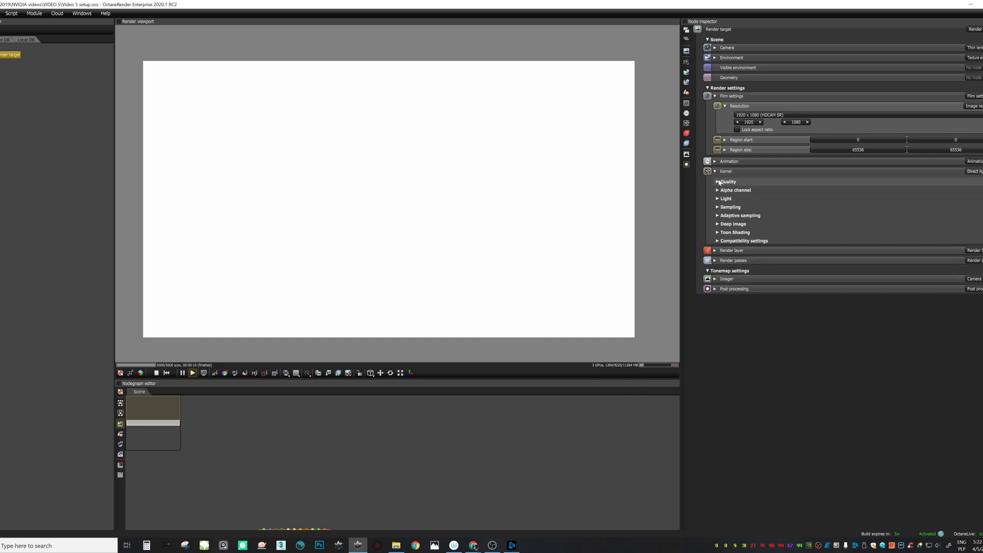
- Briefly expand the render target's Render layer and Render passes settings, and collapse them again
{"action": "left_click", "coordinate": [716, 250]}
{"action": "left_click", "coordinate": [716, 251]}
{"action": "left_click", "coordinate": [716, 261]}
{"action": "left_click", "coordinate": [715, 261]}
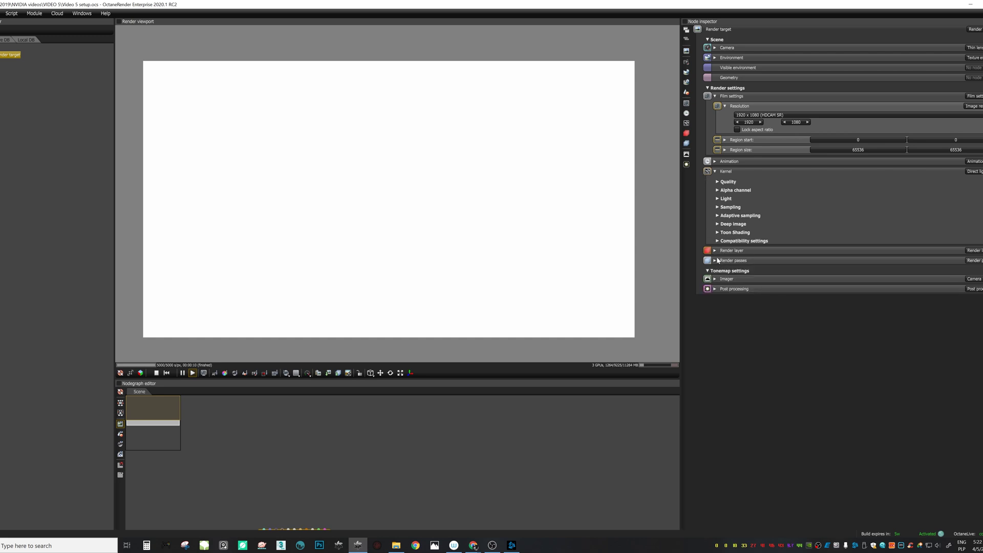
- Open the Render passes and Render layer settings on their own and look through the full list of passes
{"action": "left_click_drag", "start_coordinate": [410, 512], "coordinate": [436, 468]}
{"action": "left_click_drag", "start_coordinate": [350, 489], "coordinate": [389, 452]}
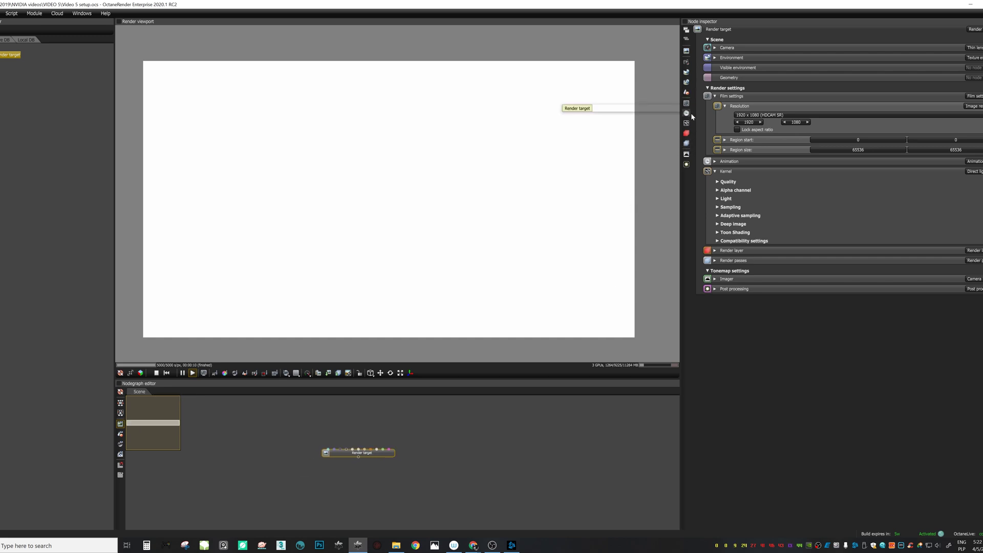
{"action": "left_click", "coordinate": [688, 144]}
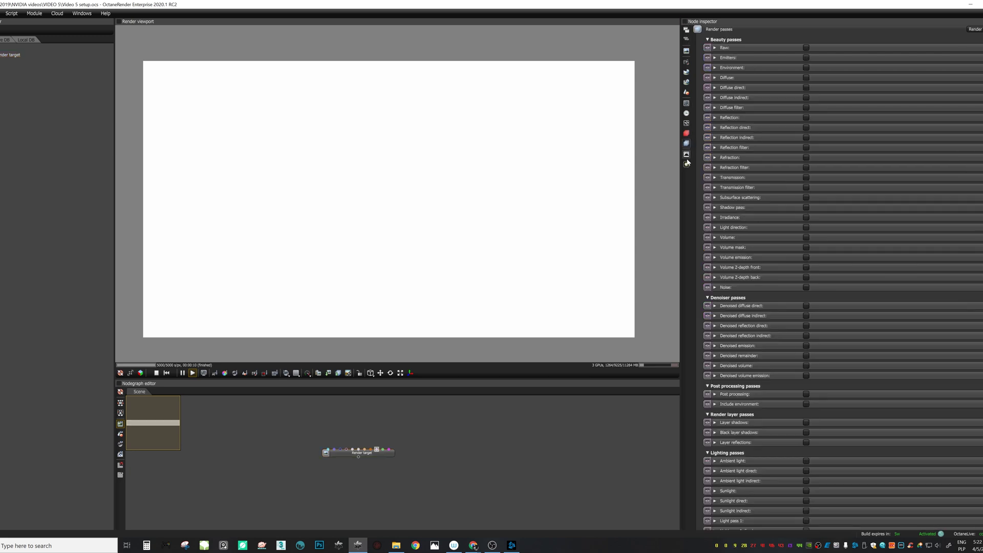
{"action": "scroll", "coordinate": [811, 280], "scroll_direction": "down", "scroll_amount": 1}
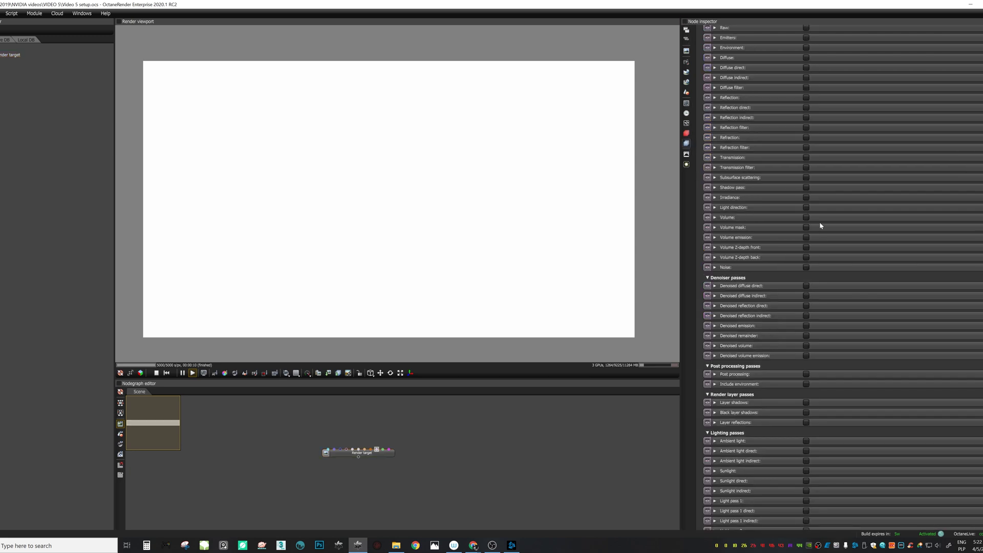
{"action": "scroll", "coordinate": [820, 226], "scroll_direction": "up", "scroll_amount": 1}
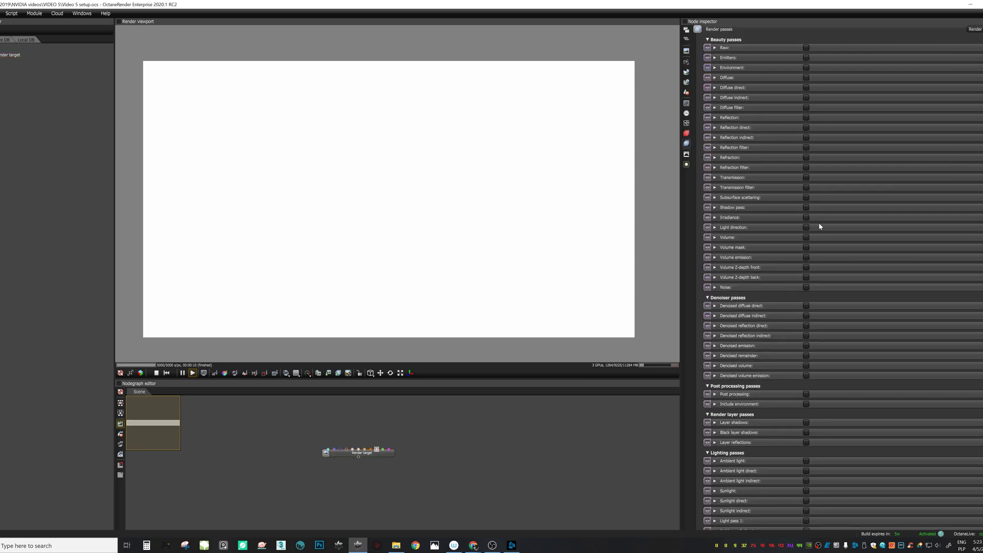
{"action": "left_click", "coordinate": [687, 134]}
{"action": "left_click", "coordinate": [687, 144]}
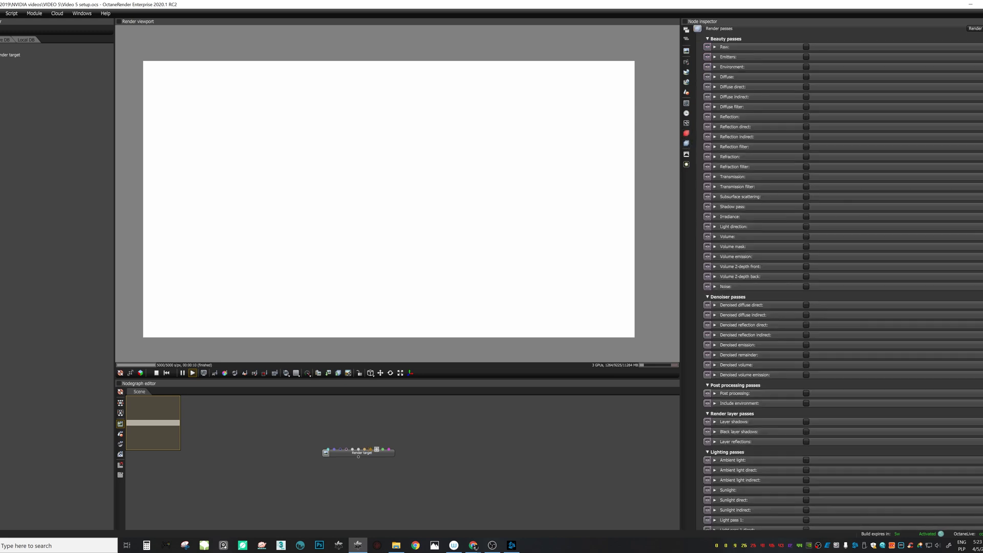
{"action": "scroll", "coordinate": [840, 277], "scroll_direction": "down", "scroll_amount": 10}
{"action": "scroll", "coordinate": [840, 276], "scroll_direction": "up", "scroll_amount": 10}
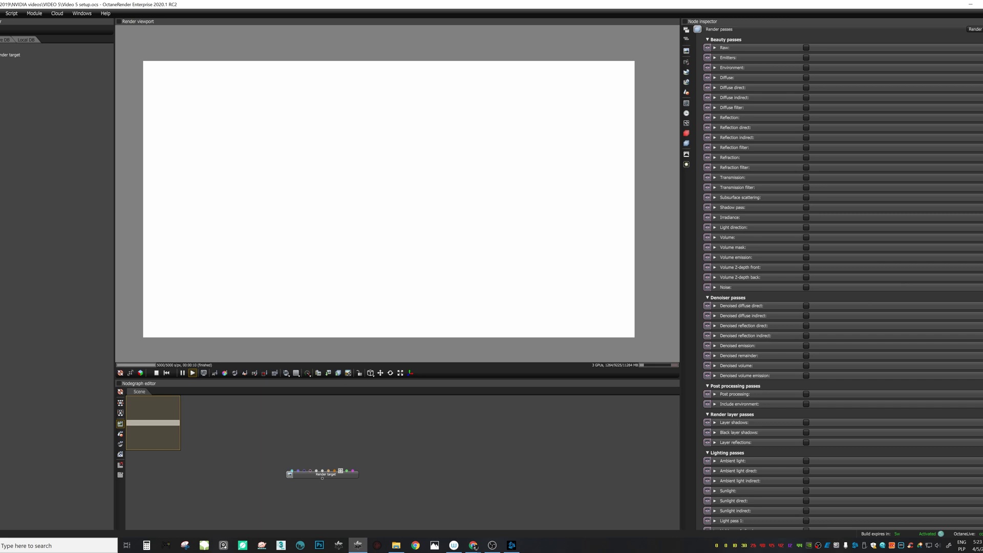
{"action": "scroll", "coordinate": [842, 277], "scroll_direction": "down", "scroll_amount": 12}
- Review the render target's film, animation, kernel, render layer, render passes, imager and post processing settings one after another
{"action": "left_click", "coordinate": [687, 90]}
{"action": "left_click", "coordinate": [687, 103]}
{"action": "left_click", "coordinate": [687, 113]}
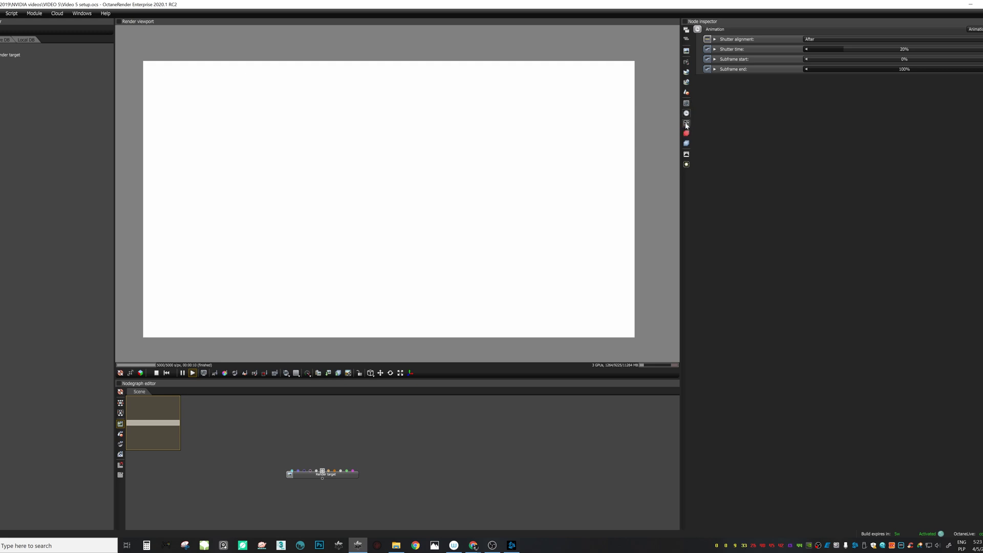
{"action": "left_click", "coordinate": [687, 123]}
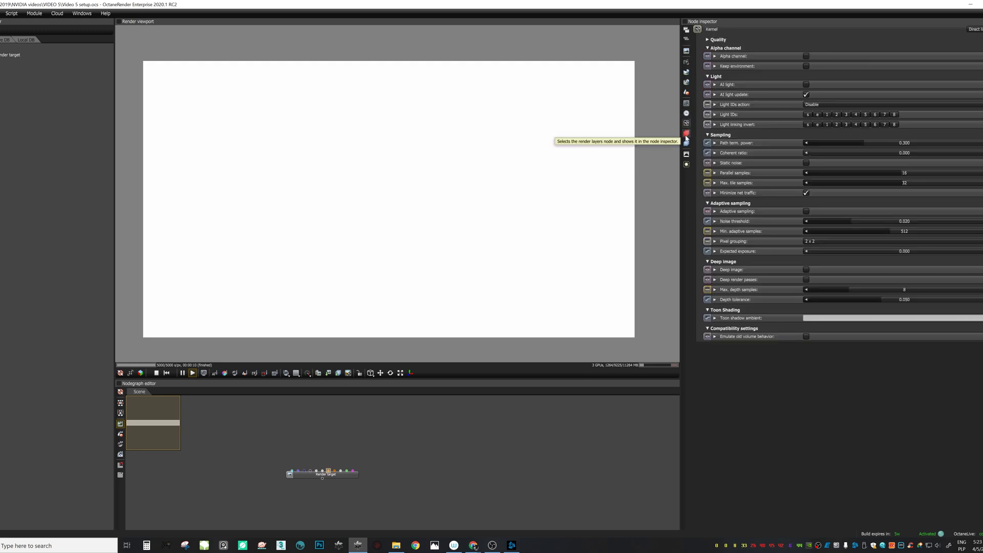
{"action": "left_click", "coordinate": [686, 135]}
{"action": "left_click", "coordinate": [686, 144]}
{"action": "left_click", "coordinate": [687, 155]}
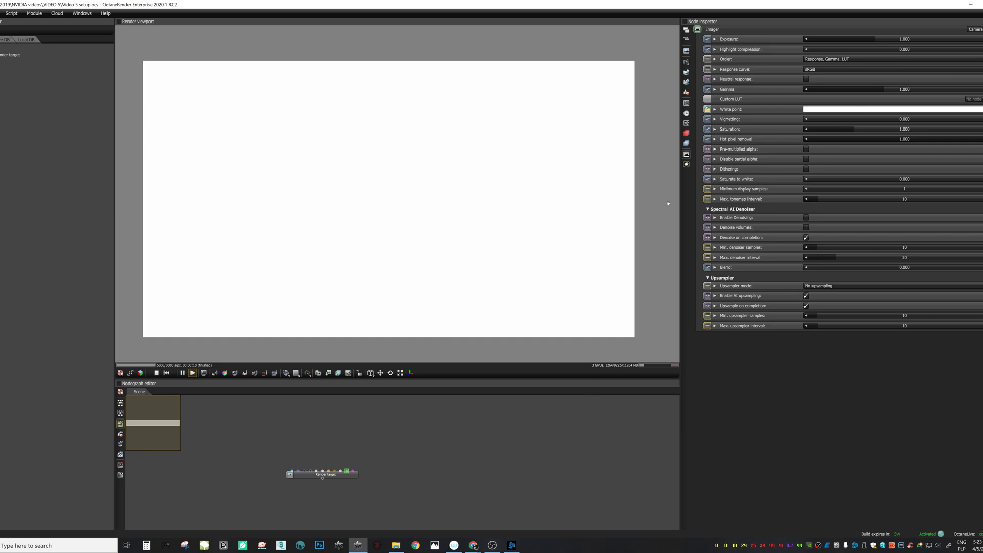
{"action": "left_click", "coordinate": [687, 165]}
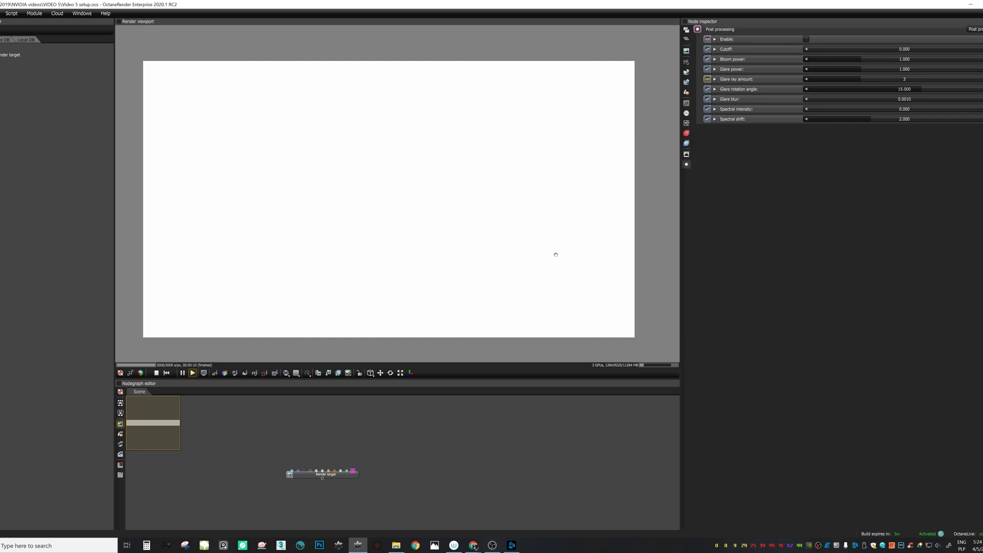
{"action": "right_click", "coordinate": [475, 458]}
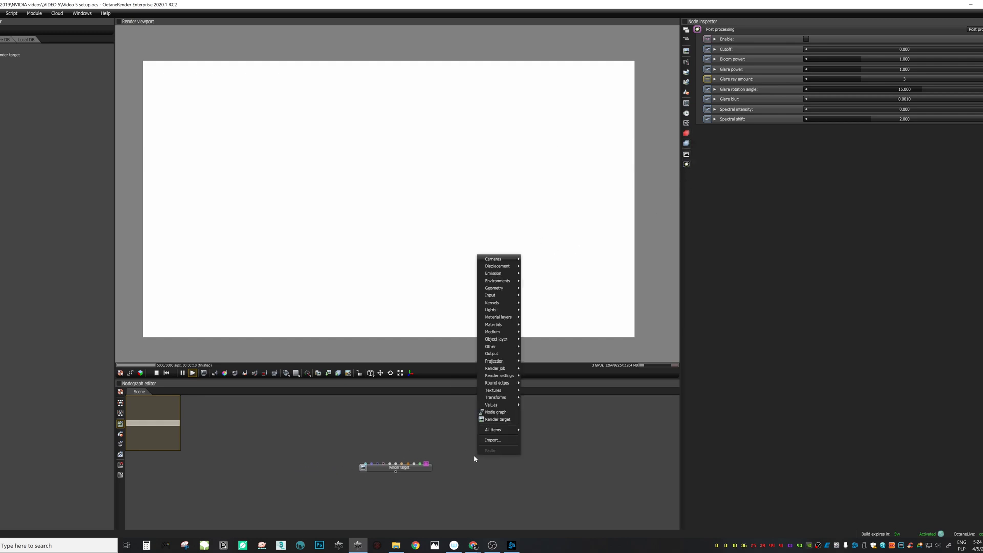
{"action": "right_click", "coordinate": [441, 441]}
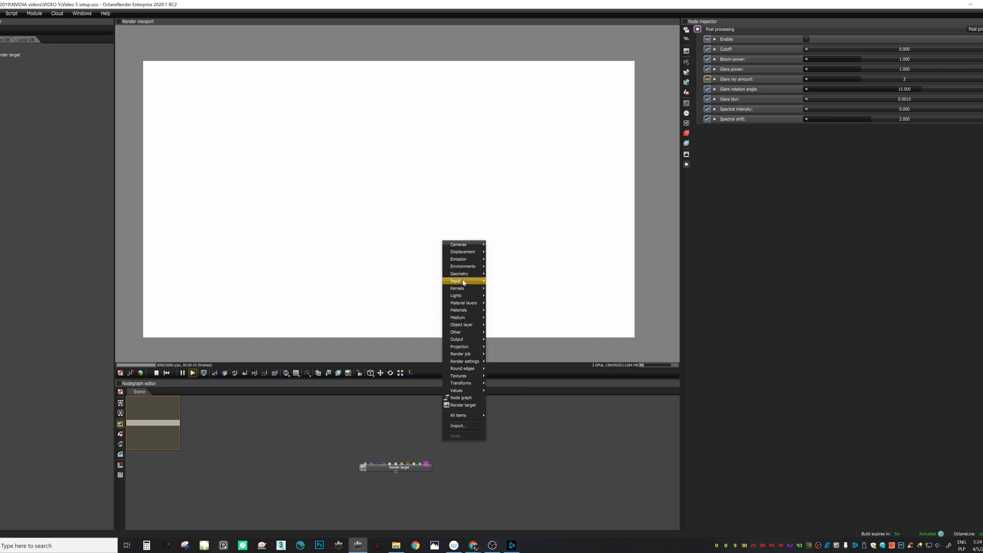
{"action": "key", "text": "Escape"}
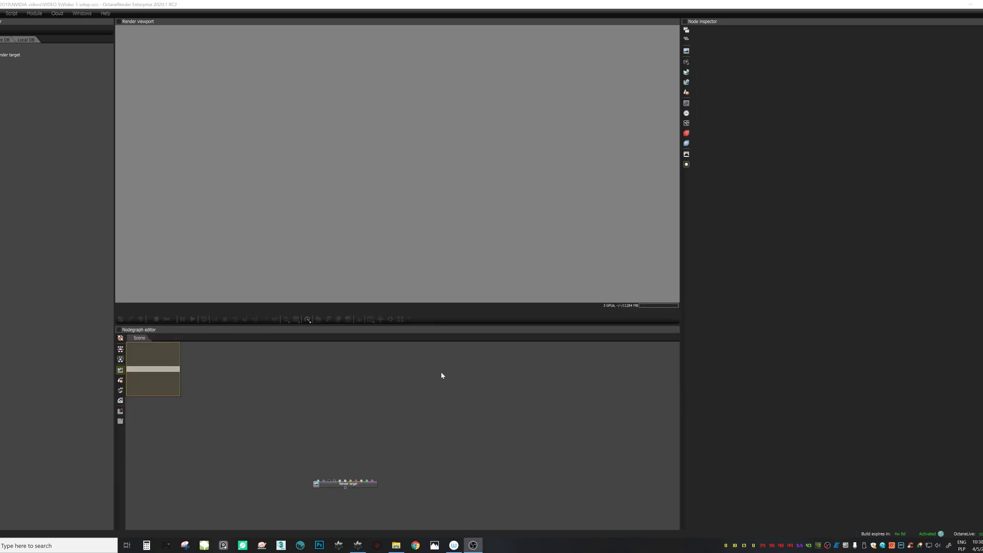
- Select the Render target node and move it slightly in the node graph
{"action": "left_click", "coordinate": [104, 9]}
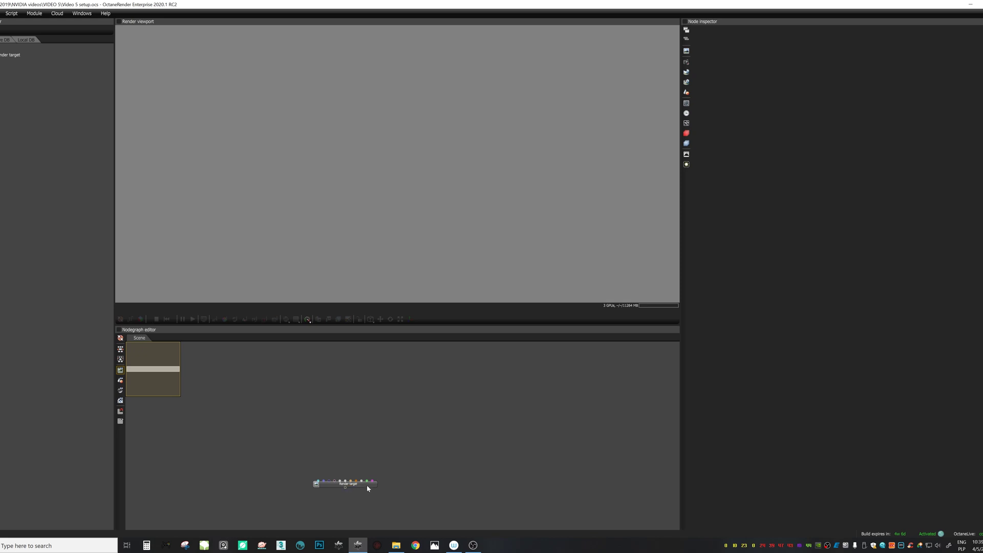
{"action": "left_click_drag", "start_coordinate": [368, 489], "coordinate": [347, 496]}
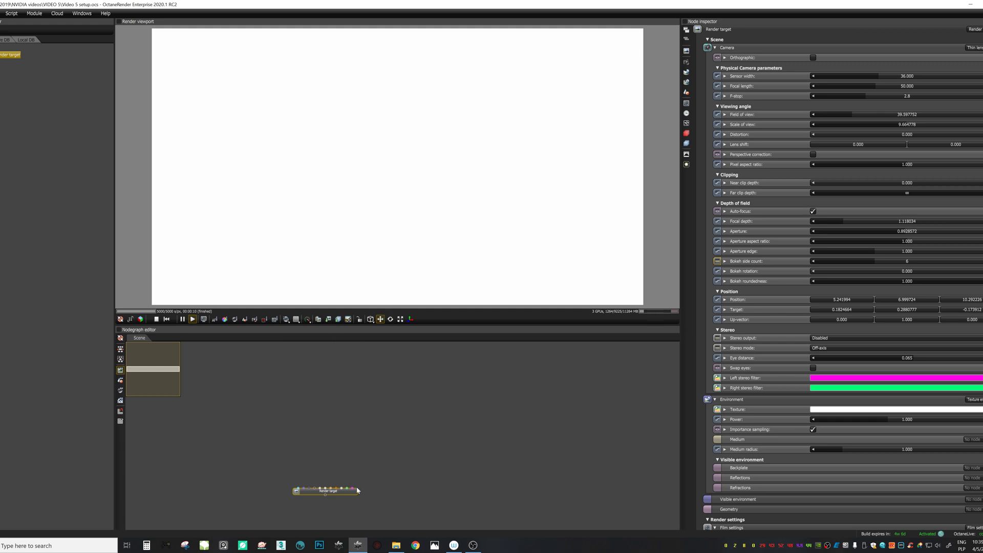
{"action": "right_click", "coordinate": [366, 469]}
{"action": "right_click", "coordinate": [327, 454]}
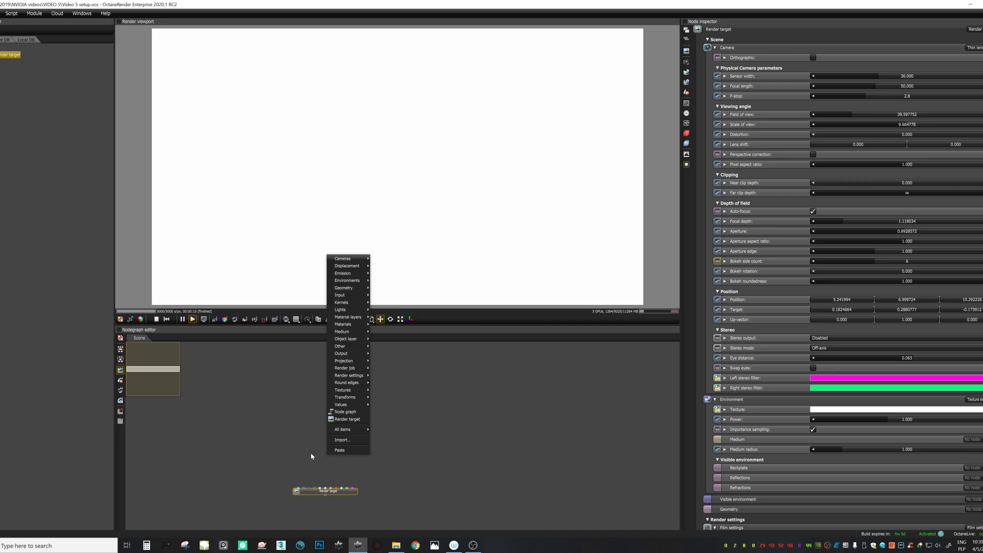
{"action": "right_click", "coordinate": [266, 434]}
{"action": "right_click", "coordinate": [375, 457]}
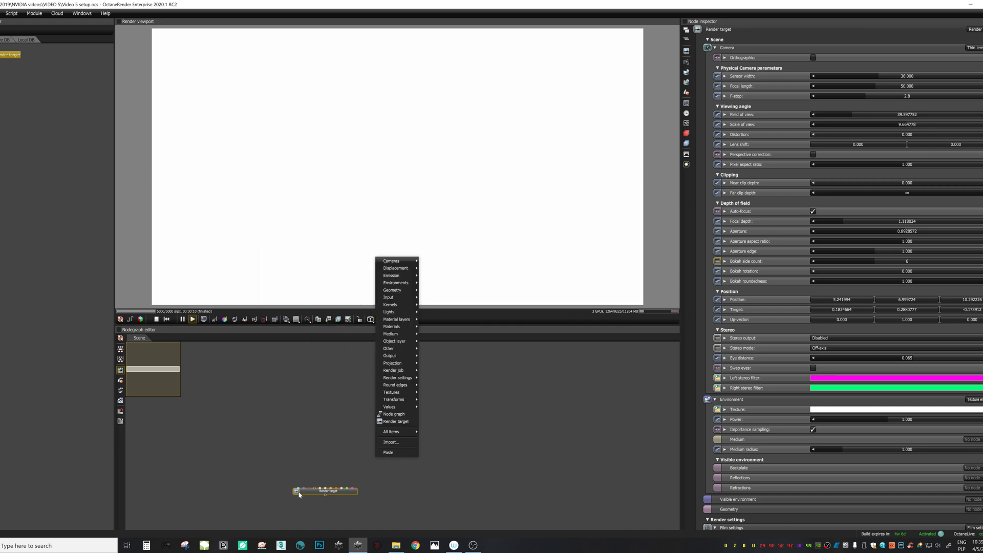
{"action": "right_click", "coordinate": [318, 390]}
{"action": "left_click", "coordinate": [430, 472]}
{"action": "right_click", "coordinate": [379, 469]}
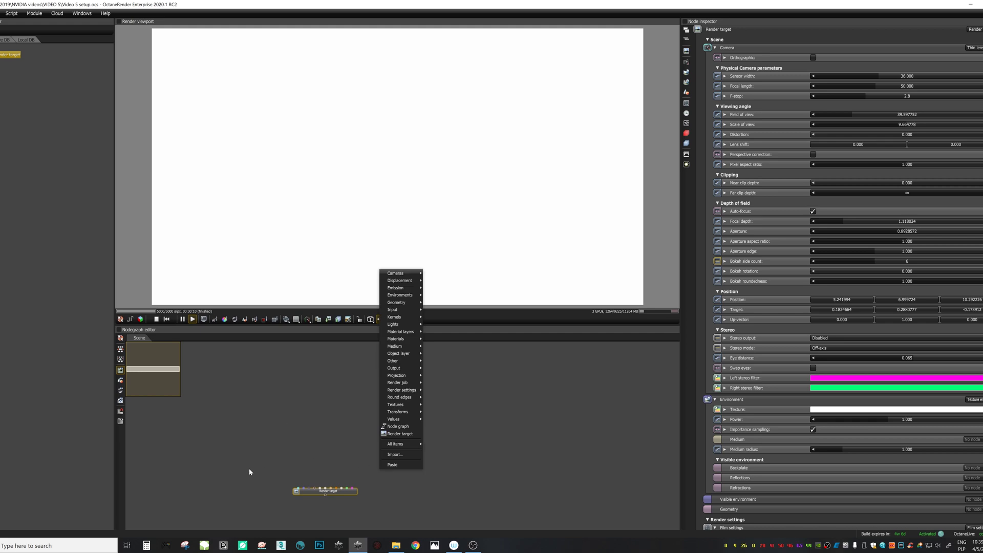
{"action": "right_click", "coordinate": [278, 469]}
{"action": "mouse_move", "coordinate": [302, 310]}
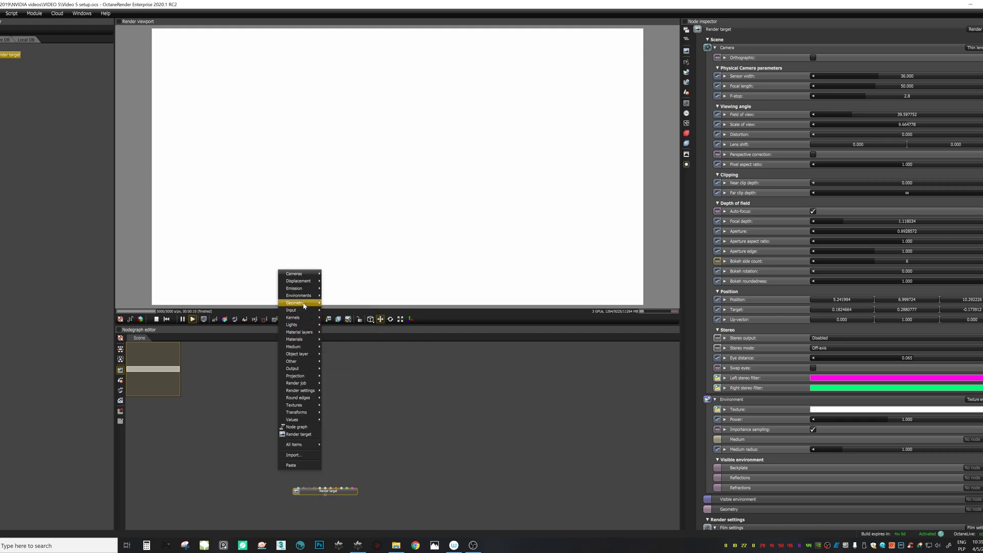
{"action": "left_click", "coordinate": [197, 441]}
{"action": "left_click", "coordinate": [197, 441]}
{"action": "right_click", "coordinate": [373, 462]}
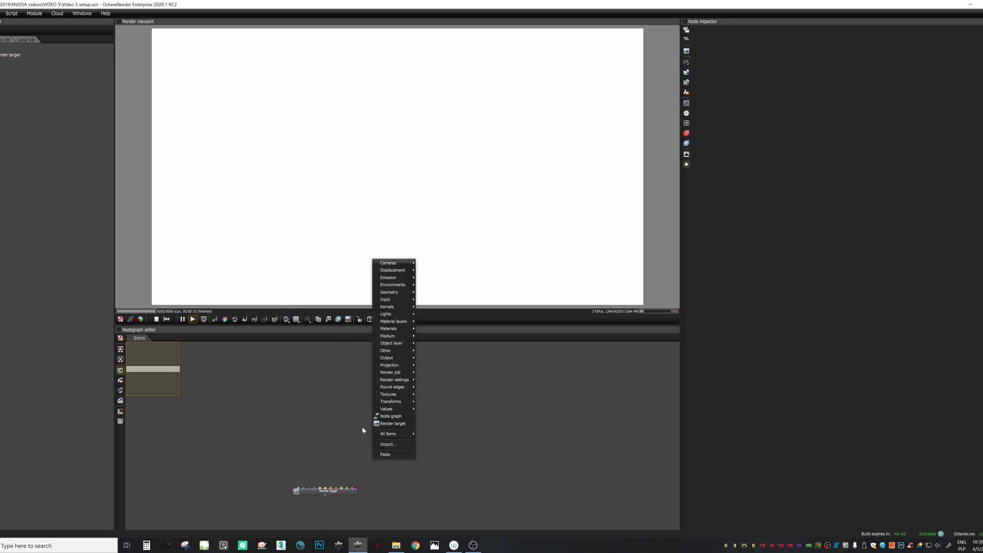
- Switch to File Explorer and import the Box, Cylinder, Plane and Sphere models from the VIDEO 5 geometry folder into the node graph
{"action": "mouse_move", "coordinate": [396, 292]}
{"action": "left_click", "coordinate": [395, 545]}
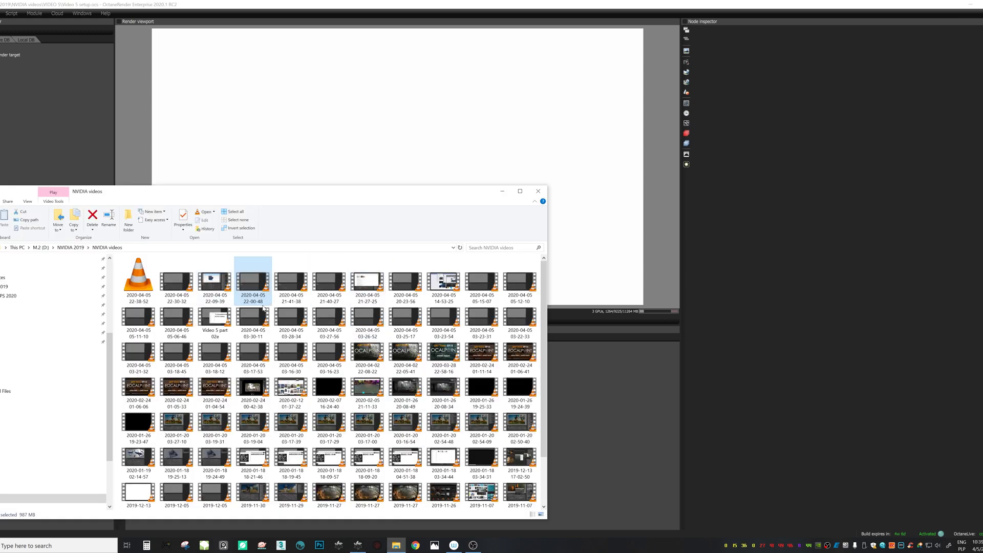
{"action": "scroll", "coordinate": [263, 308], "scroll_direction": "down", "scroll_amount": 2}
{"action": "double_click", "coordinate": [138, 489]}
{"action": "double_click", "coordinate": [182, 279]}
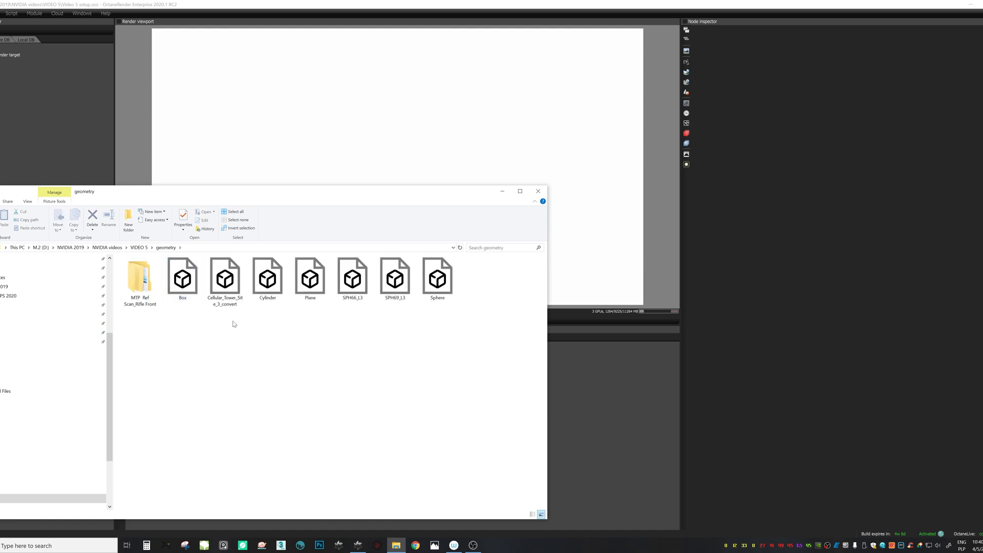
{"action": "left_click", "coordinate": [182, 279]}
{"action": "left_click", "coordinate": [268, 279], "text": "ctrl"}
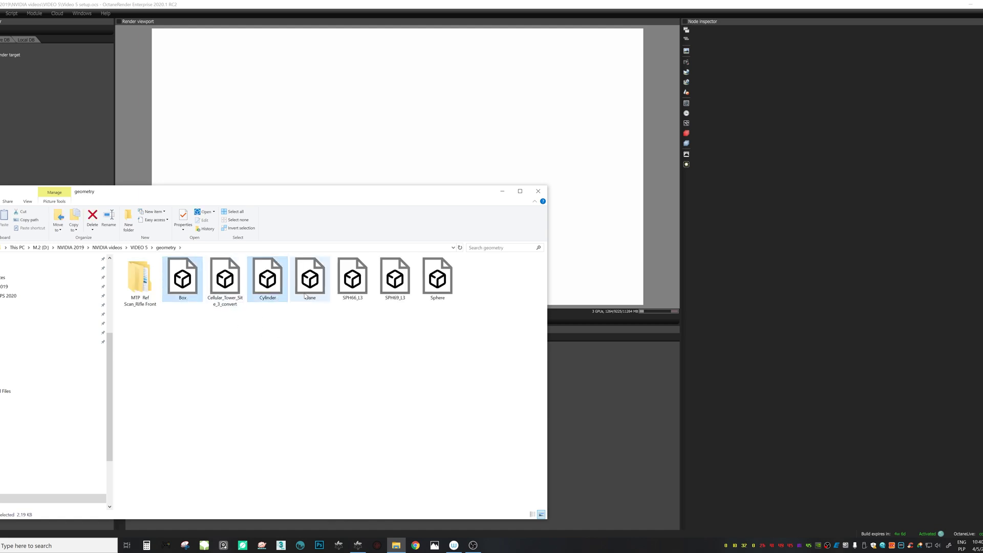
{"action": "left_click", "coordinate": [307, 294], "text": "ctrl"}
{"action": "left_click", "coordinate": [448, 297], "text": "ctrl"}
{"action": "left_click_drag", "start_coordinate": [448, 297], "coordinate": [599, 422]}
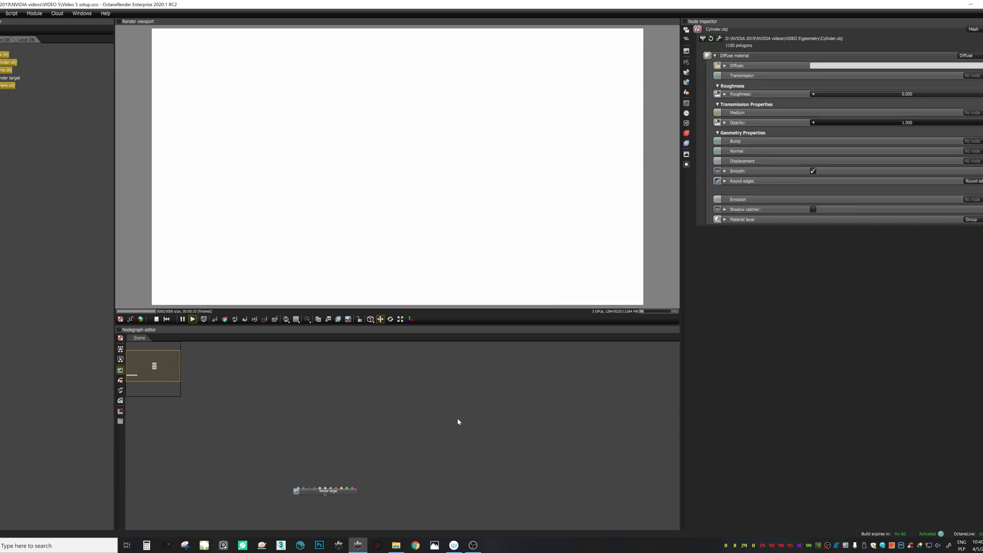
- Arrange the Sphere, Box, Cylinder and Plane mesh nodes side by side in a row above the Render target node
{"action": "left_click", "coordinate": [353, 419]}
{"action": "left_click_drag", "start_coordinate": [353, 419], "coordinate": [392, 429]}
{"action": "left_click", "coordinate": [351, 436]}
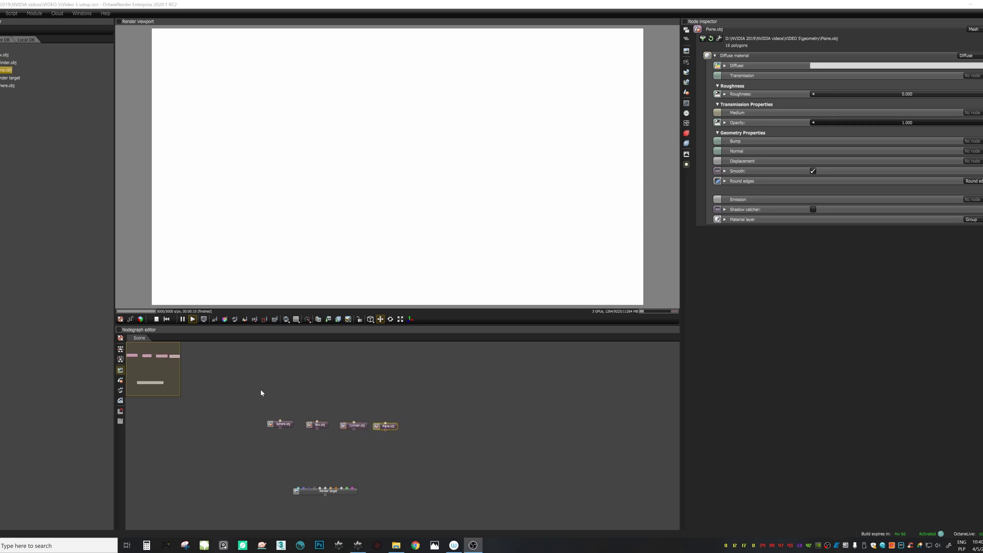
{"action": "left_click", "coordinate": [316, 452]}
{"action": "scroll", "coordinate": [366, 477], "scroll_direction": "up", "scroll_amount": 1}
{"action": "left_click_drag", "start_coordinate": [236, 404], "coordinate": [390, 400]}
{"action": "left_click", "coordinate": [387, 432]}
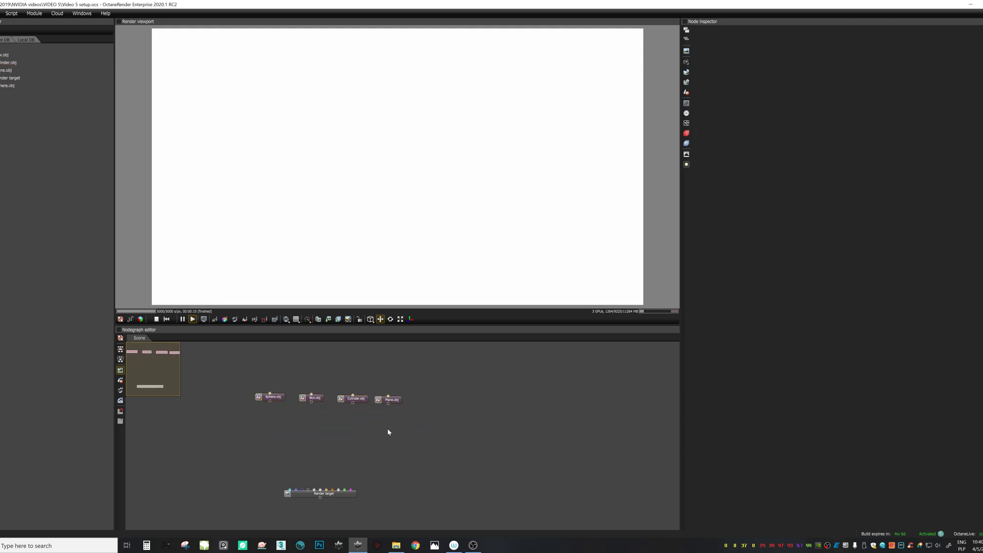
- Add a Placement geometry node fed by Sphere.obj, and duplicate it beside the first one
{"action": "right_click", "coordinate": [271, 427]}
{"action": "mouse_move", "coordinate": [305, 257]}
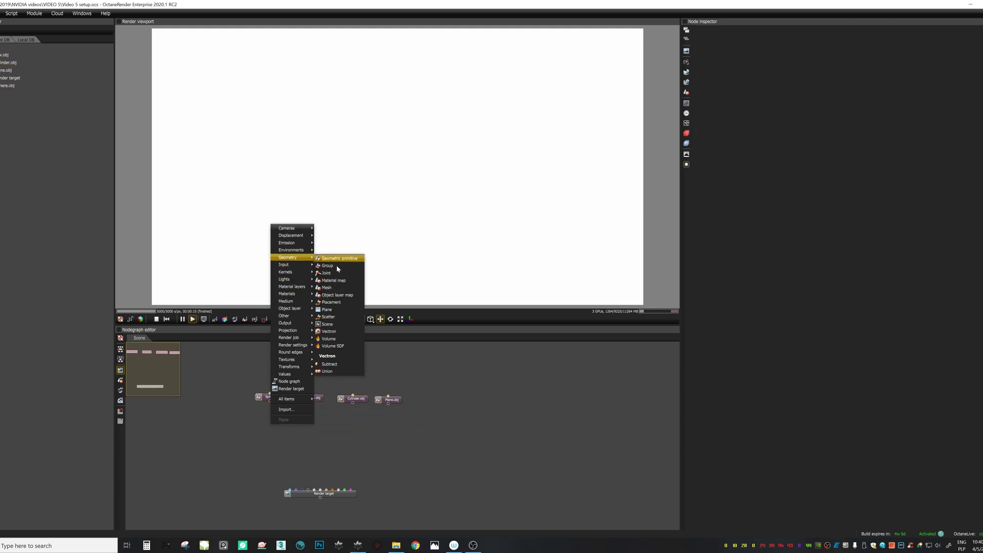
{"action": "left_click", "coordinate": [331, 303]}
{"action": "left_click_drag", "start_coordinate": [284, 422], "coordinate": [269, 402]}
{"action": "key", "text": "ctrl+c"}
{"action": "key", "text": "ctrl+v"}
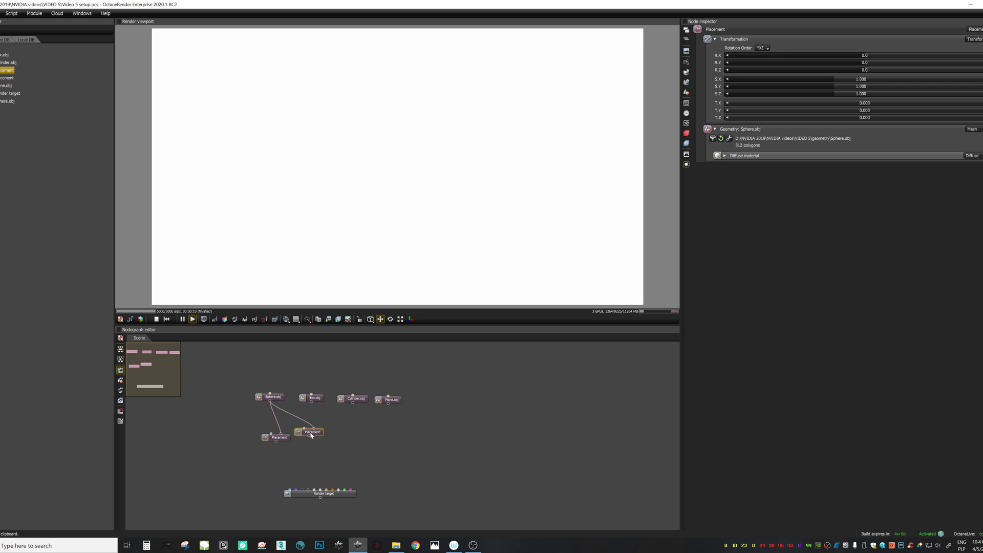
- Give Box.obj, Cylinder.obj and Plane.obj their own duplicated Placement nodes and line up all four placements below their meshes
{"action": "left_click_drag", "start_coordinate": [314, 428], "coordinate": [353, 403]}
{"action": "key", "text": "ctrl+v"}
{"action": "left_click", "coordinate": [367, 423]}
{"action": "left_click", "coordinate": [348, 430]}
{"action": "key", "text": "ctrl+c"}
{"action": "key", "text": "ctrl+v"}
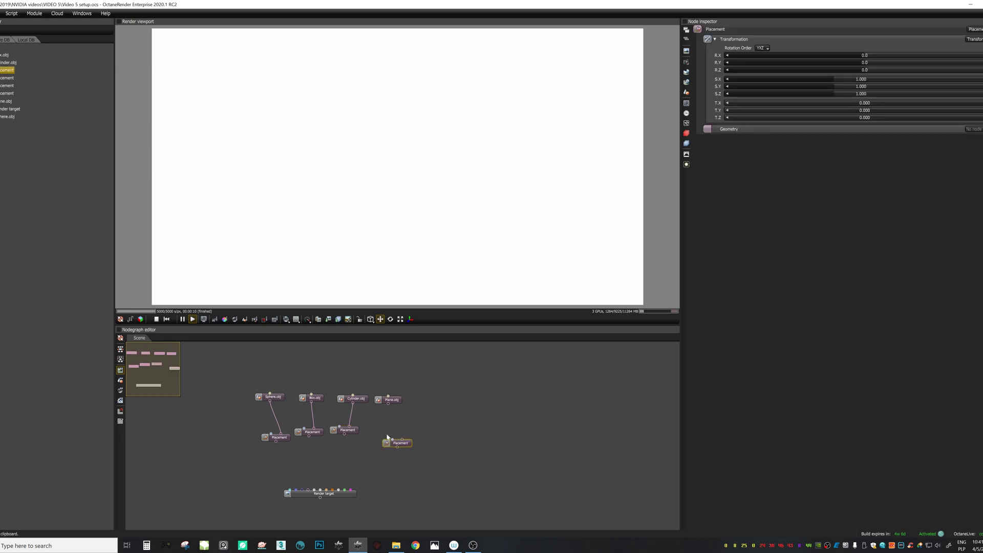
{"action": "left_click_drag", "start_coordinate": [402, 440], "coordinate": [358, 434]}
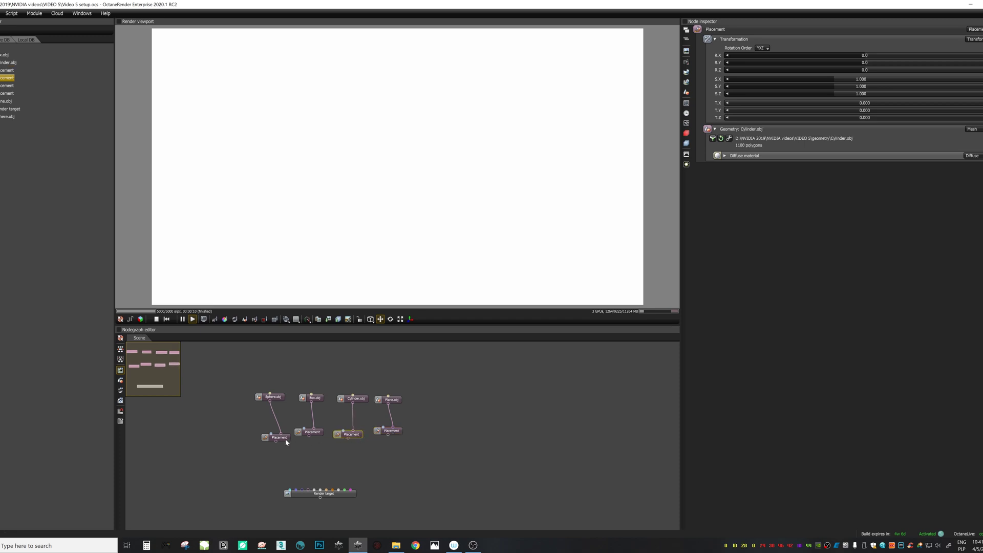
{"action": "left_click_drag", "start_coordinate": [284, 438], "coordinate": [281, 432]}
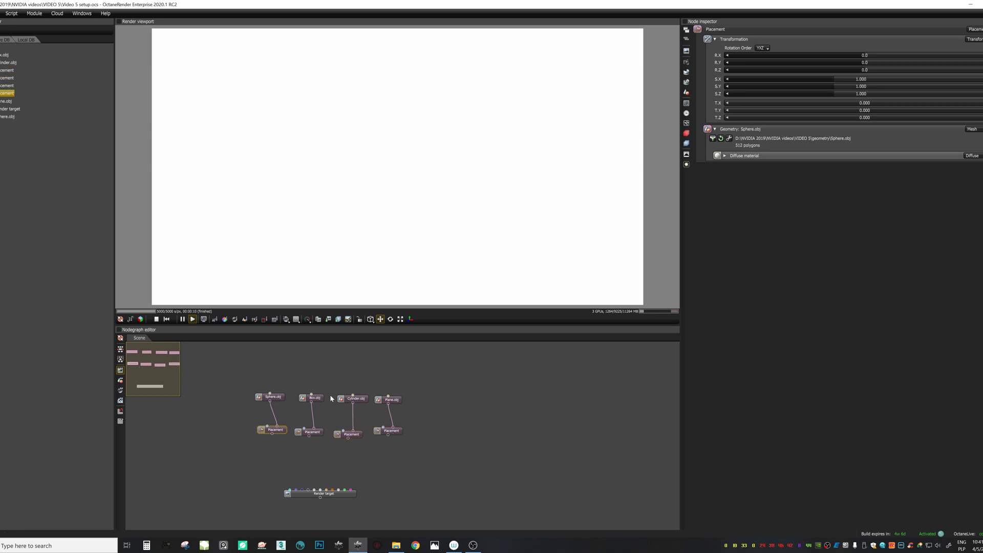
- Add a Geometry group node and place it between the Placement row and the Render target
{"action": "left_click", "coordinate": [351, 491]}
{"action": "left_click_drag", "start_coordinate": [351, 491], "coordinate": [371, 500]}
{"action": "middle_click_drag", "start_coordinate": [371, 500], "coordinate": [395, 461]}
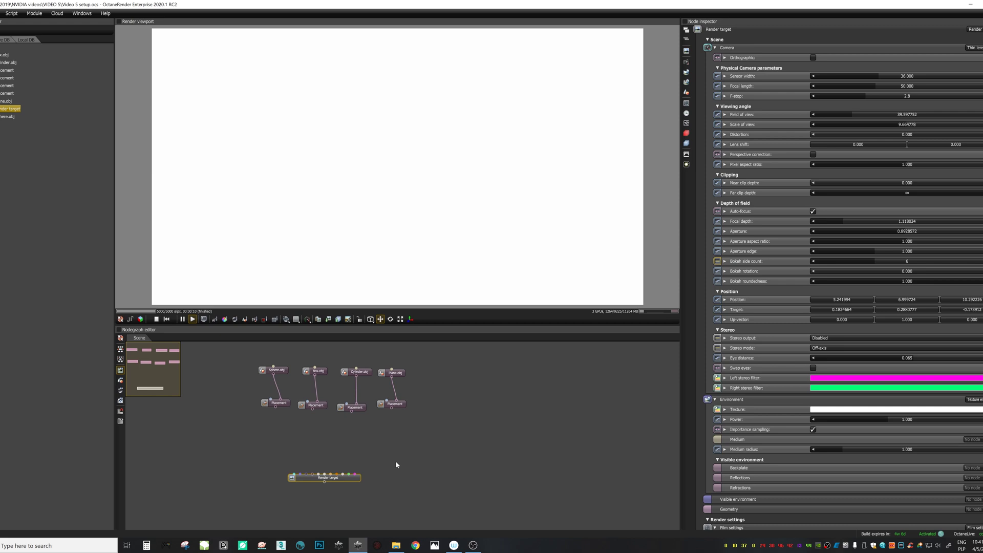
{"action": "right_click", "coordinate": [395, 461]}
{"action": "mouse_move", "coordinate": [428, 295]}
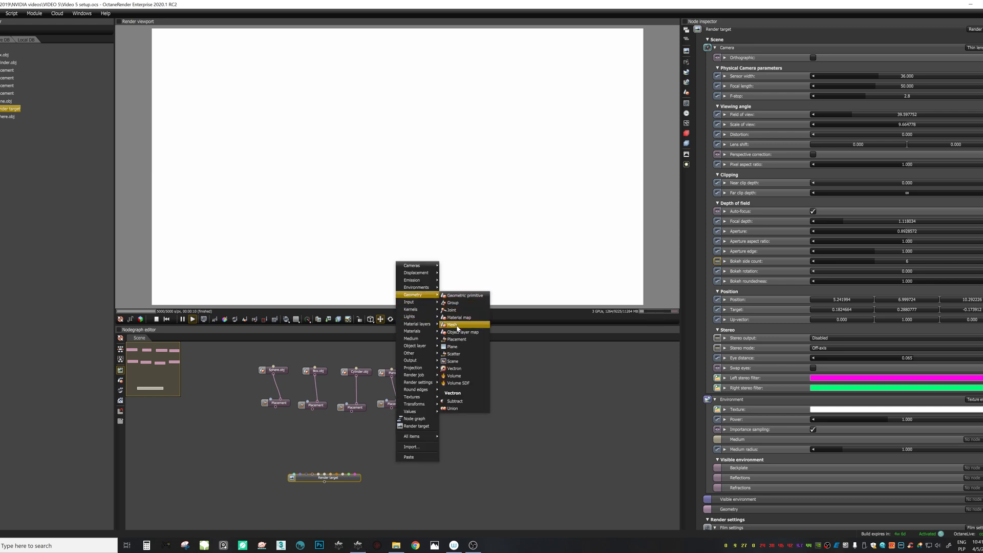
{"action": "left_click", "coordinate": [453, 302]}
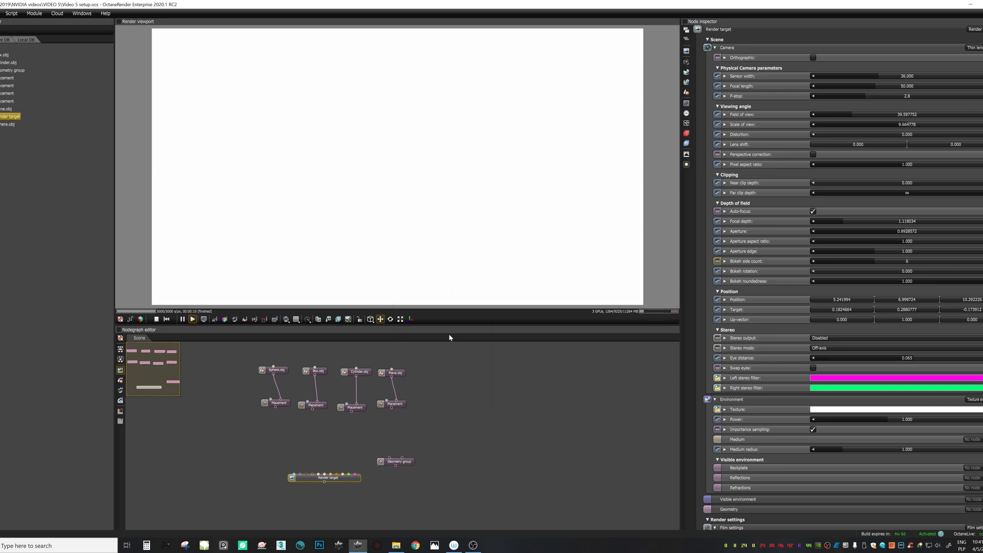
{"action": "left_click_drag", "start_coordinate": [402, 461], "coordinate": [333, 451]}
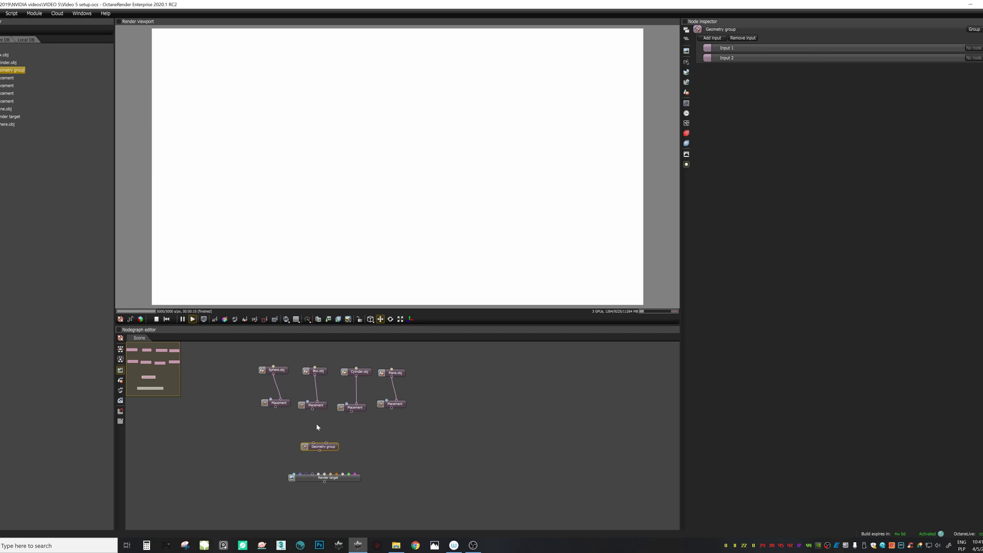
- Add five more inputs to the Geometry group for a total of seven
{"action": "left_click", "coordinate": [711, 38]}
{"action": "left_click", "coordinate": [711, 38]}
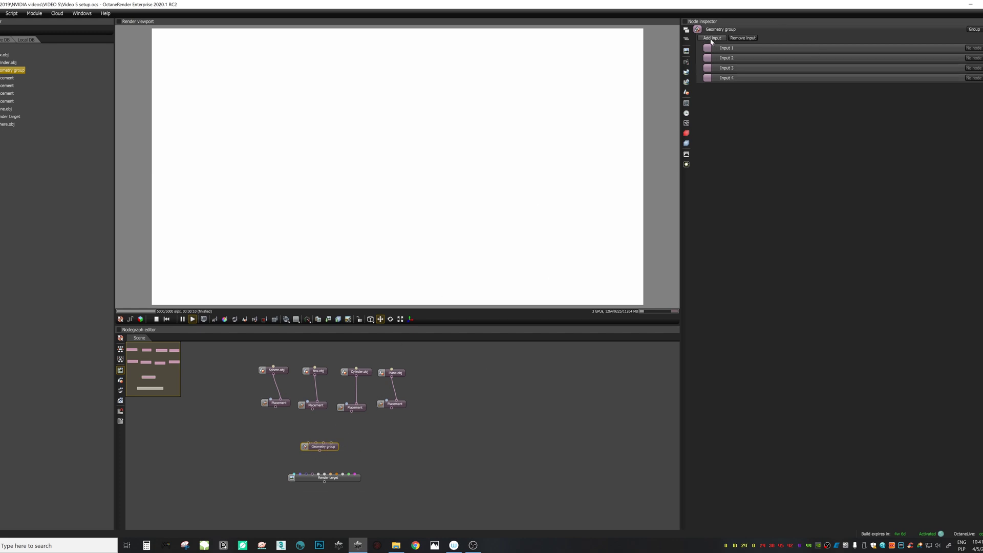
{"action": "left_click", "coordinate": [711, 37]}
{"action": "left_click", "coordinate": [712, 38]}
{"action": "left_click", "coordinate": [712, 38]}
- Connect the four Placement nodes to the Geometry group's first four inputs and feed the group into the Render target's geometry input
{"action": "left_click_drag", "start_coordinate": [301, 443], "coordinate": [275, 408]}
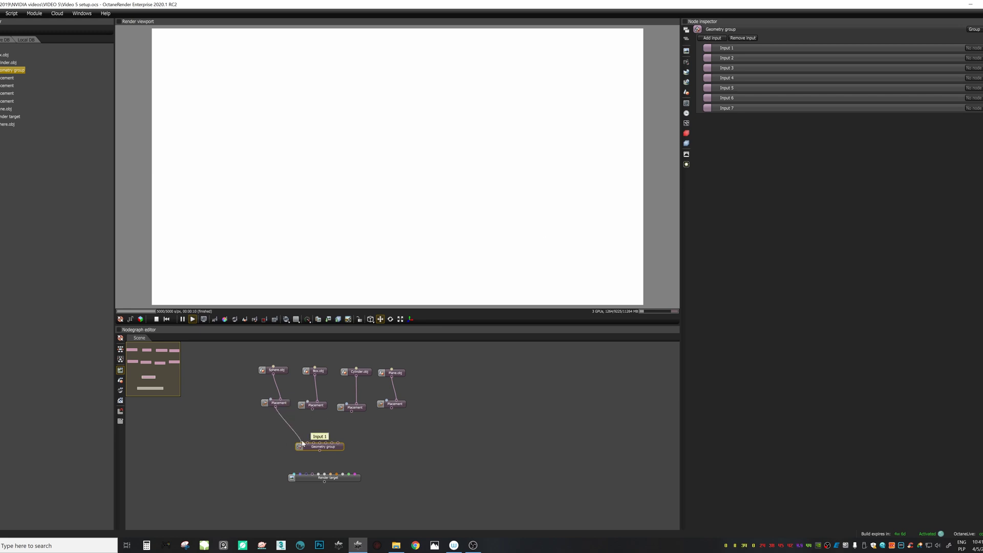
{"action": "left_click_drag", "start_coordinate": [307, 444], "coordinate": [393, 407]}
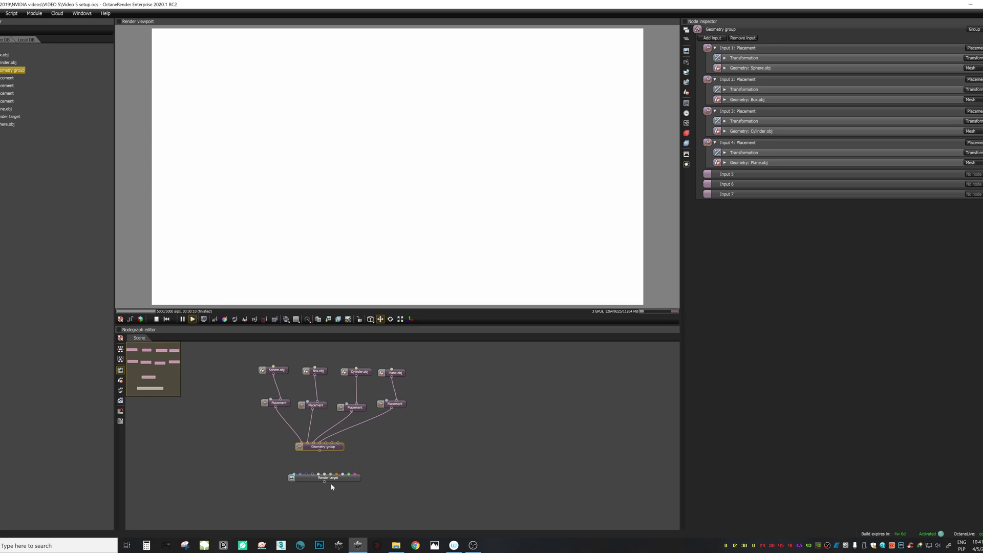
{"action": "left_click_drag", "start_coordinate": [326, 448], "coordinate": [340, 451]}
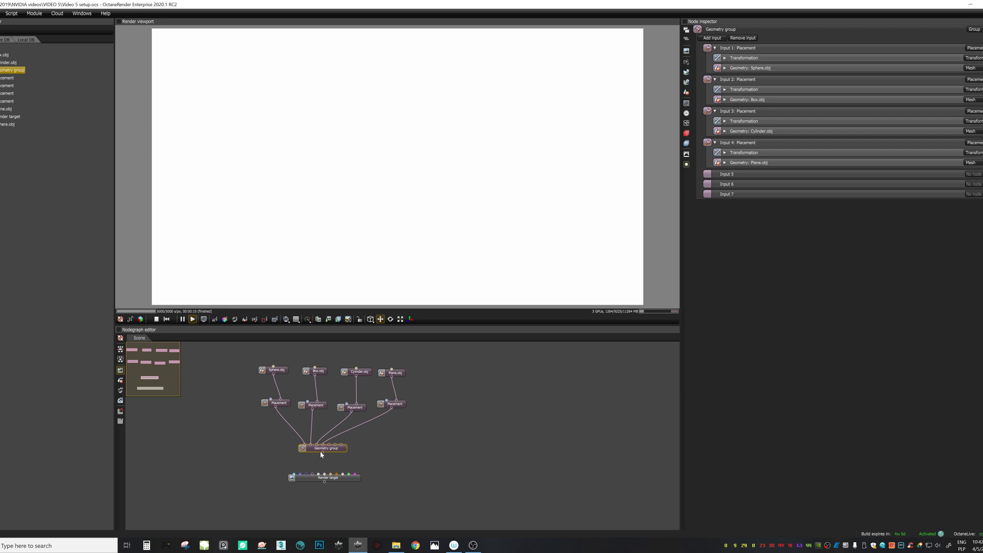
{"action": "left_click", "coordinate": [318, 479]}
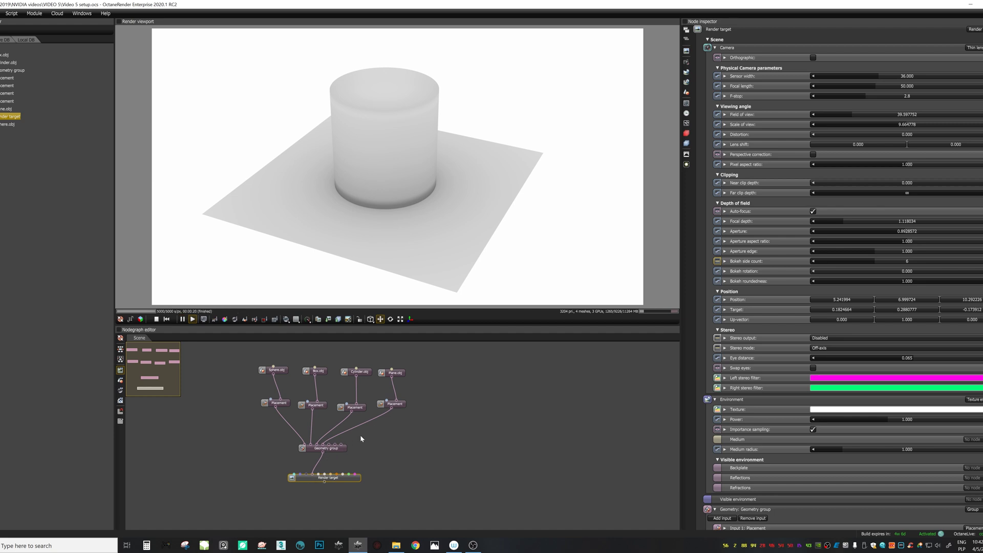
{"action": "left_click_drag", "start_coordinate": [308, 483], "coordinate": [297, 508]}
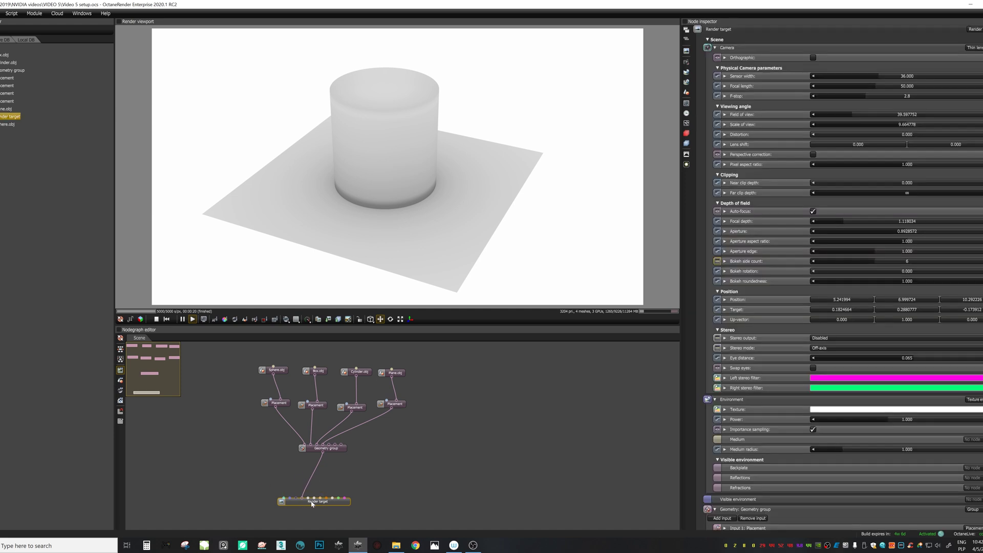
{"action": "left_click", "coordinate": [272, 480]}
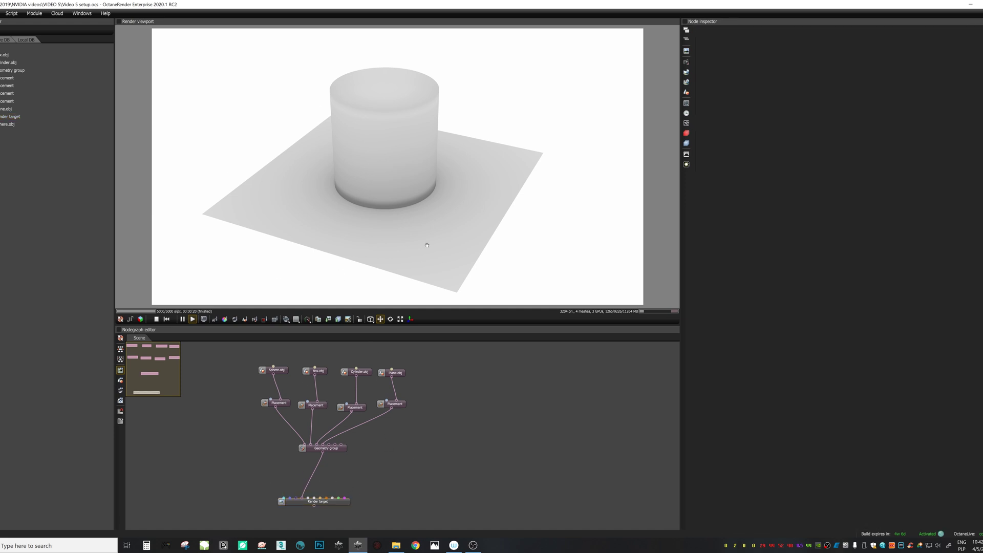
- Disconnect the sphere and box placements from the Geometry group and set their node pairs aside, away from the cylinder and plane
{"action": "middle_click_drag", "start_coordinate": [427, 395], "coordinate": [474, 401]}
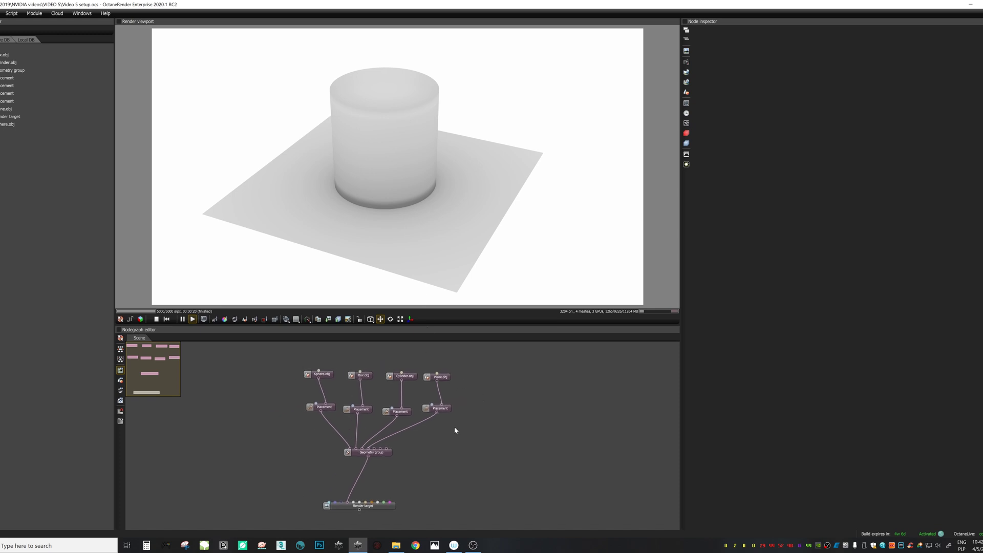
{"action": "left_click_drag", "start_coordinate": [384, 456], "coordinate": [379, 469]}
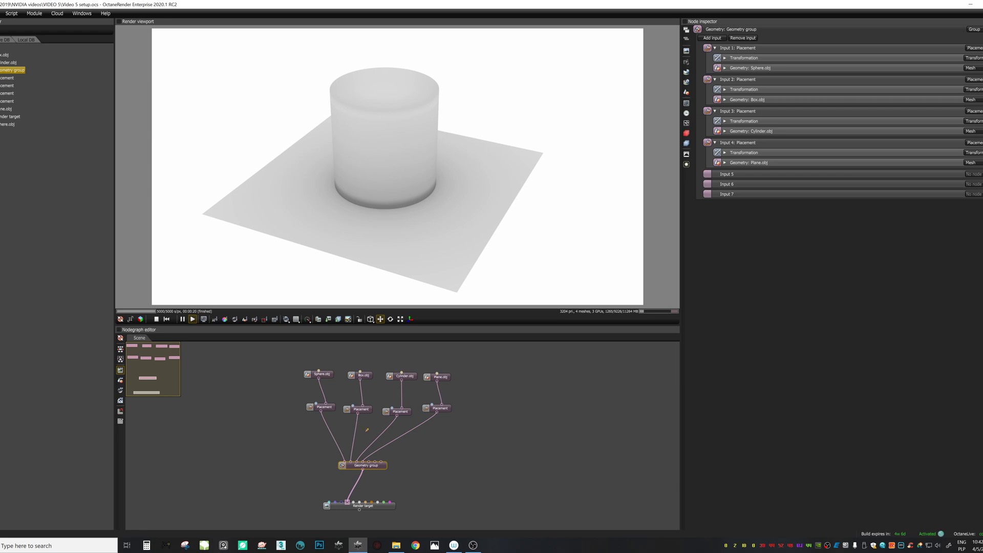
{"action": "left_click_drag", "start_coordinate": [365, 432], "coordinate": [323, 435], "text": "ctrl"}
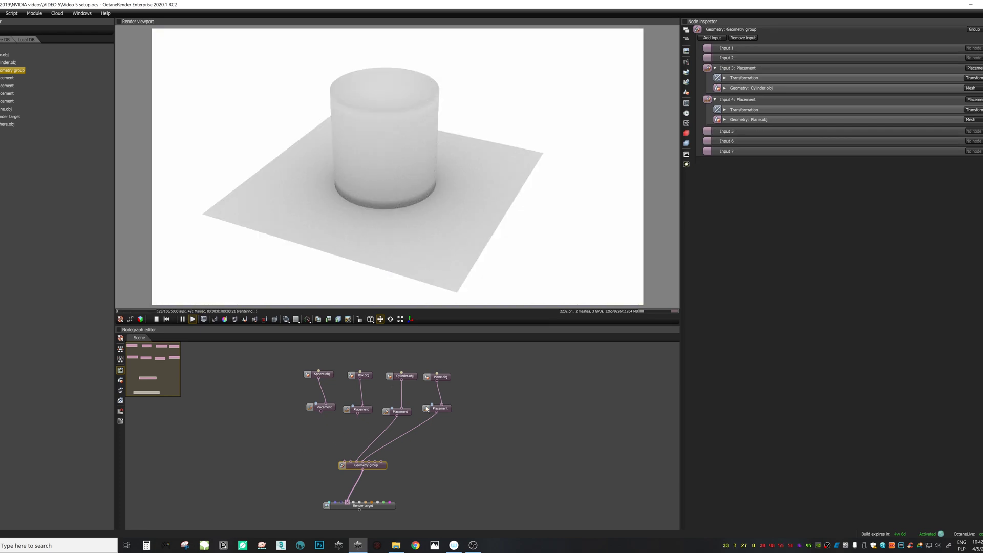
{"action": "left_click", "coordinate": [408, 411]}
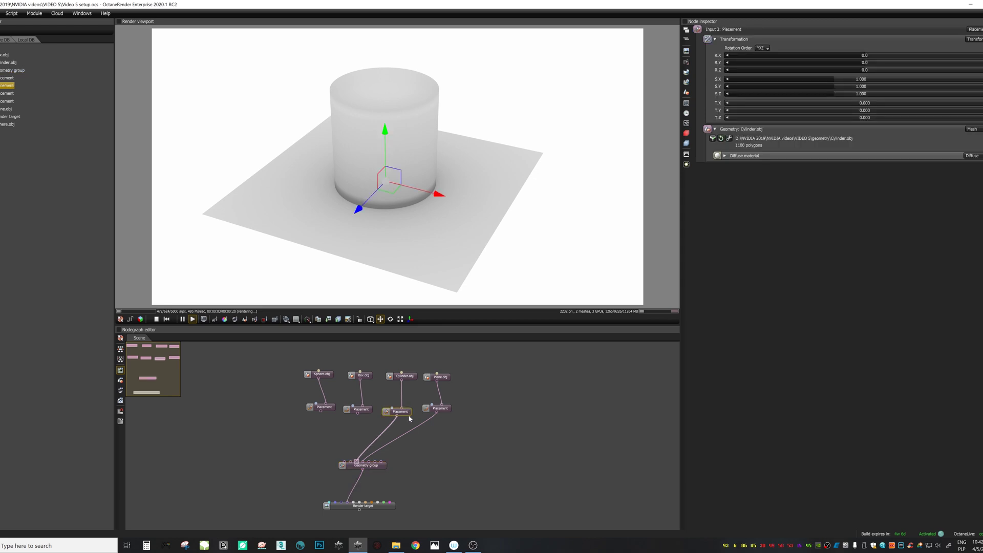
{"action": "left_click_drag", "start_coordinate": [367, 363], "coordinate": [322, 423]}
{"action": "left_click", "coordinate": [330, 369]}
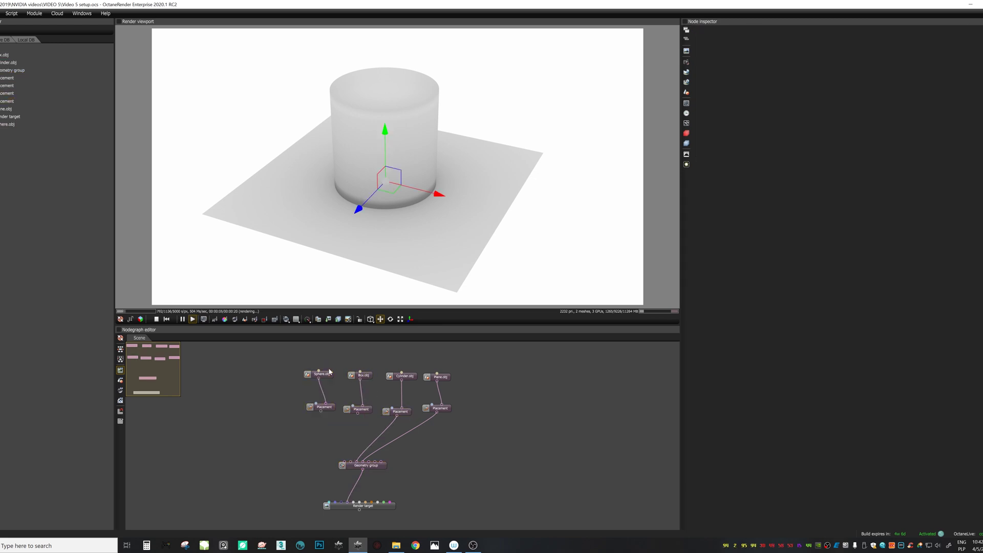
{"action": "left_click_drag", "start_coordinate": [373, 366], "coordinate": [258, 372]}
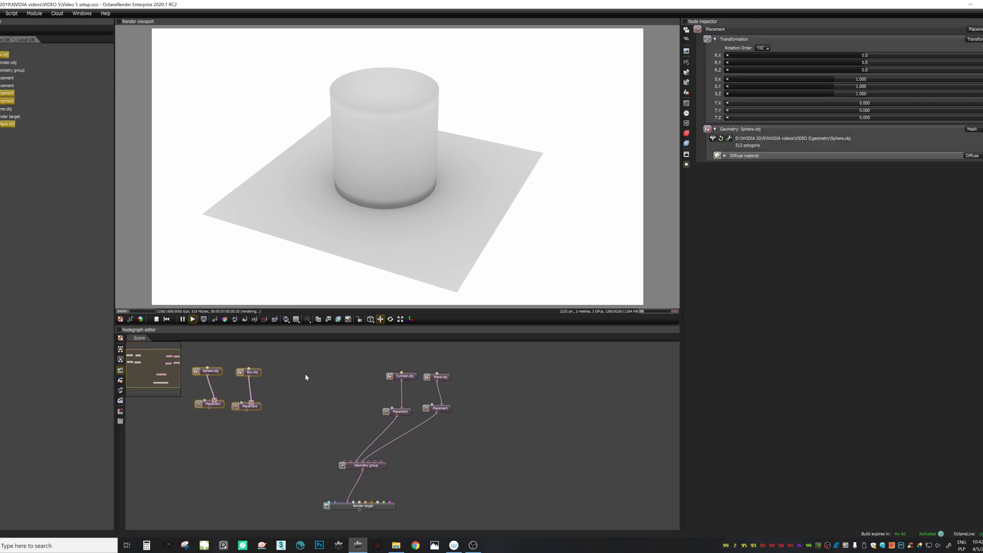
{"action": "left_click", "coordinate": [313, 375]}
- Duplicate the cylinder's Placement node and connect the copy to the Geometry group's second input
{"action": "left_click", "coordinate": [401, 411]}
{"action": "key", "text": "ctrl+c"}
{"action": "key", "text": "ctrl+v"}
{"action": "left_click_drag", "start_coordinate": [370, 431], "coordinate": [350, 462]}
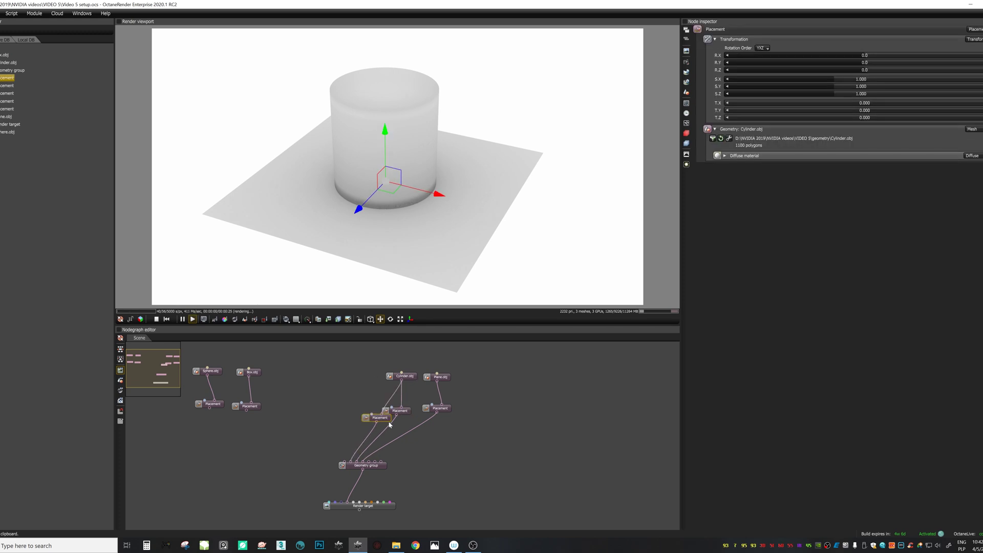
- Move the second cylinder in the viewport to about 2.25 on X and 1.54 on Z
{"action": "left_click_drag", "start_coordinate": [424, 205], "coordinate": [487, 218]}
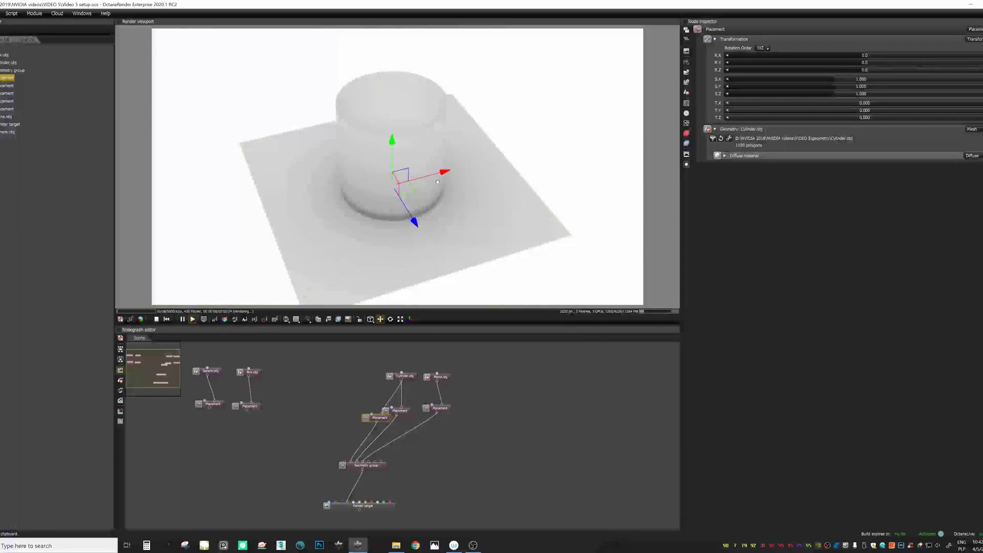
{"action": "left_click_drag", "start_coordinate": [444, 175], "coordinate": [542, 152]}
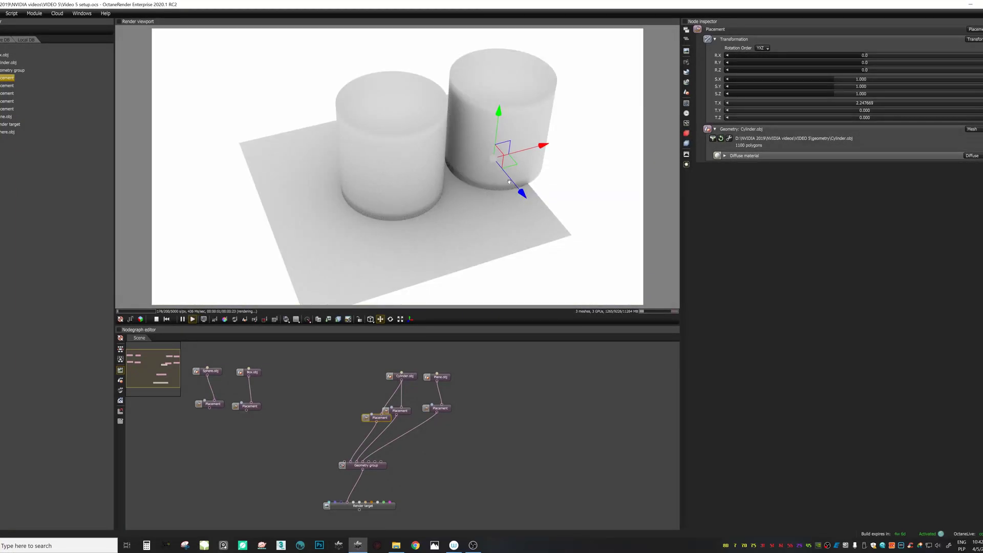
{"action": "left_click_drag", "start_coordinate": [521, 192], "coordinate": [449, 323]}
{"action": "left_click_drag", "start_coordinate": [389, 226], "coordinate": [364, 229]}
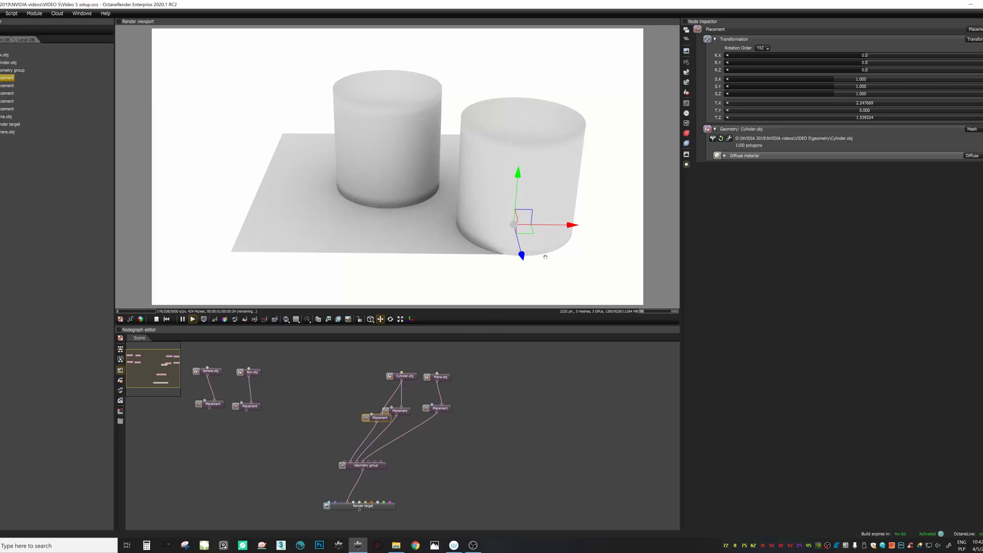
- Paste another cylinder Placement, connect it to the group's first input, and move that cylinder to about -2.23 on X
{"action": "left_click_drag", "start_coordinate": [390, 413], "coordinate": [380, 413]}
{"action": "key", "text": "ctrl+v"}
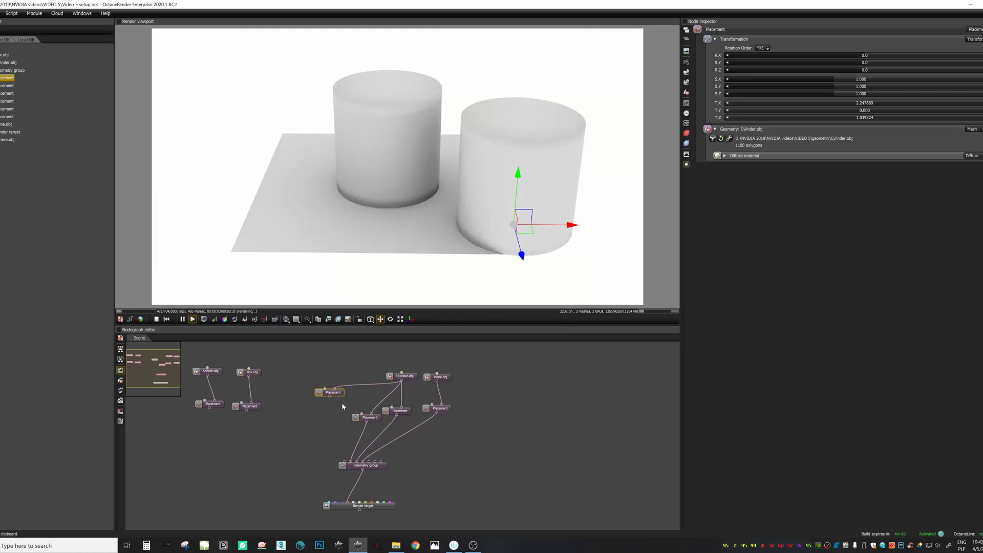
{"action": "left_click_drag", "start_coordinate": [342, 448], "coordinate": [345, 462]}
{"action": "left_click_drag", "start_coordinate": [558, 226], "coordinate": [483, 128]}
{"action": "scroll", "coordinate": [378, 185], "scroll_direction": "up", "scroll_amount": 3}
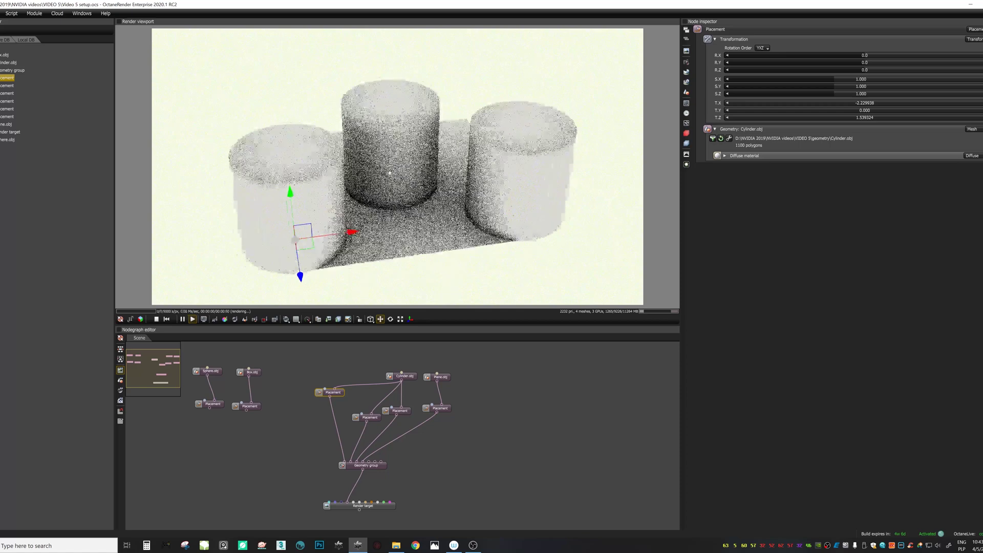
{"action": "left_click_drag", "start_coordinate": [378, 185], "coordinate": [354, 152]}
{"action": "scroll", "coordinate": [375, 341], "scroll_direction": "up", "scroll_amount": 1}
{"action": "scroll", "coordinate": [373, 342], "scroll_direction": "up", "scroll_amount": 1}
- Rearrange the cylinder Placement nodes into a tidy descending row above the Geometry group
{"action": "left_click", "coordinate": [349, 404]}
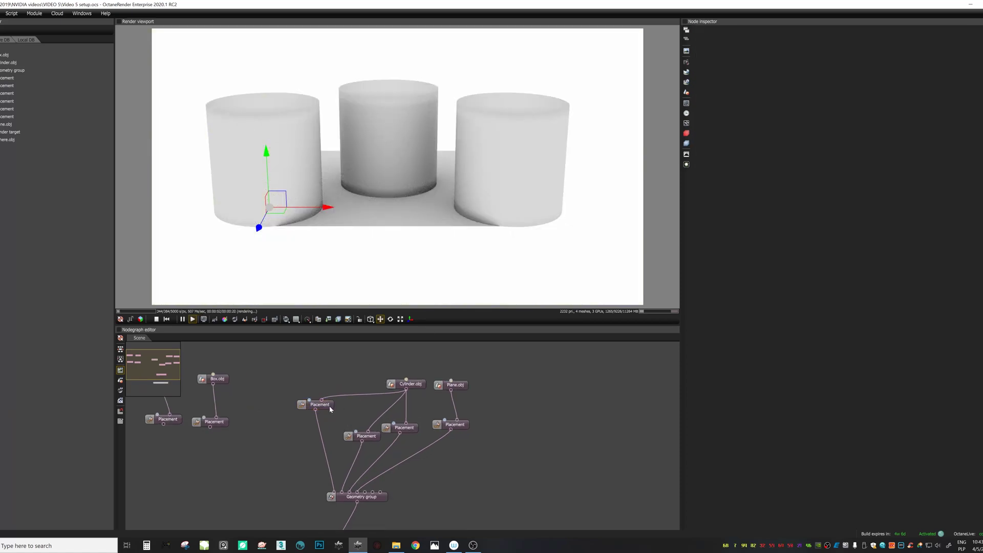
{"action": "mouse_move", "coordinate": [370, 438]}
{"action": "left_mouse_down"}
{"action": "mouse_move", "coordinate": [355, 420]}
{"action": "mouse_move", "coordinate": [383, 433]}
{"action": "left_mouse_up"}
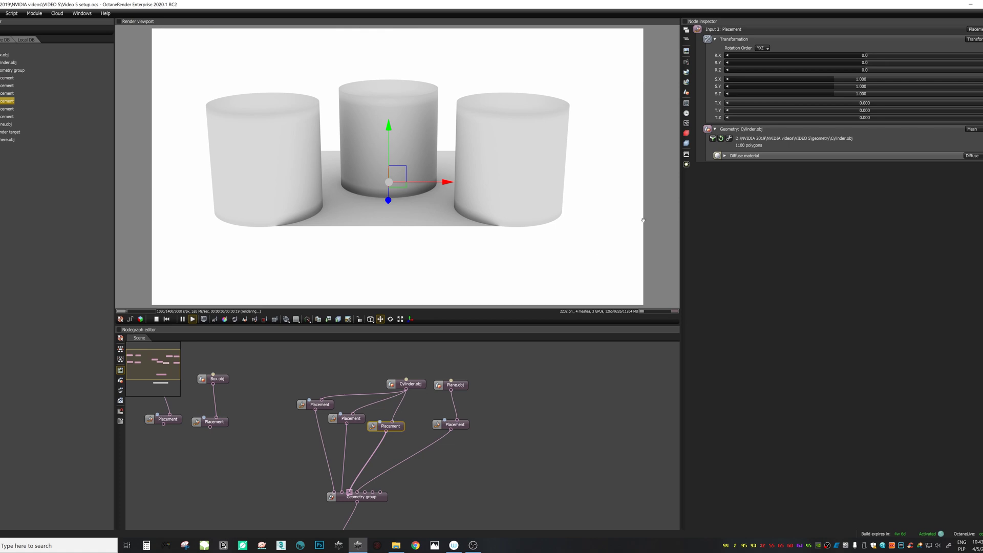
{"action": "left_click", "coordinate": [360, 419]}
- Scale the front-left cylinder uniformly to 0.206 and shrink the front-right cylinder to a similar size
{"action": "left_click", "coordinate": [318, 405]}
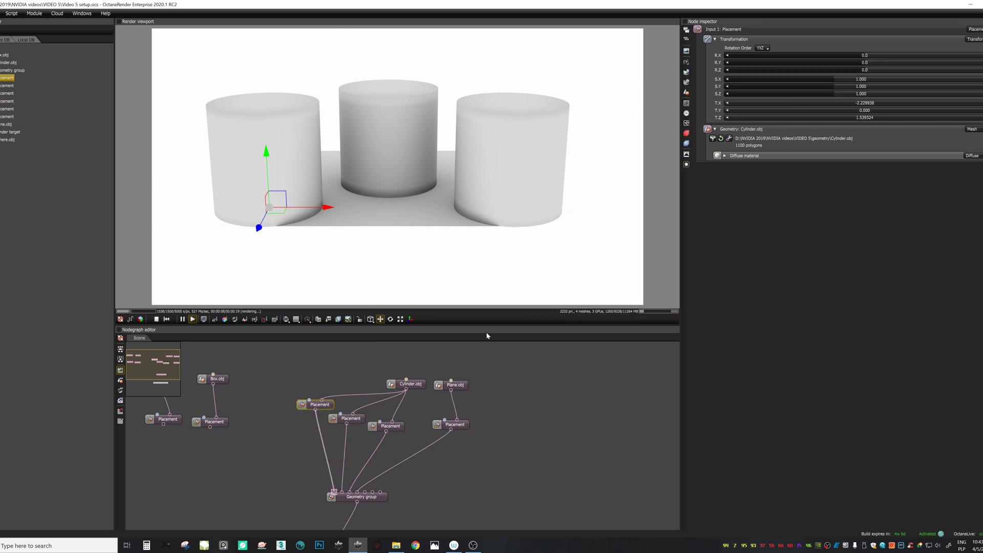
{"action": "left_click_drag", "start_coordinate": [814, 94], "coordinate": [797, 94]}
{"action": "left_click", "coordinate": [354, 419]}
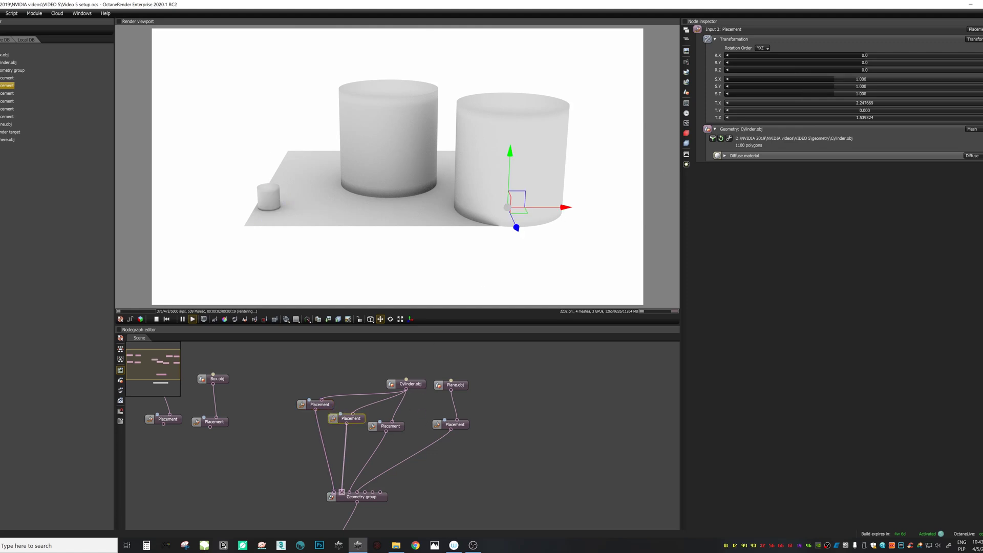
{"action": "left_click_drag", "start_coordinate": [824, 83], "coordinate": [801, 88]}
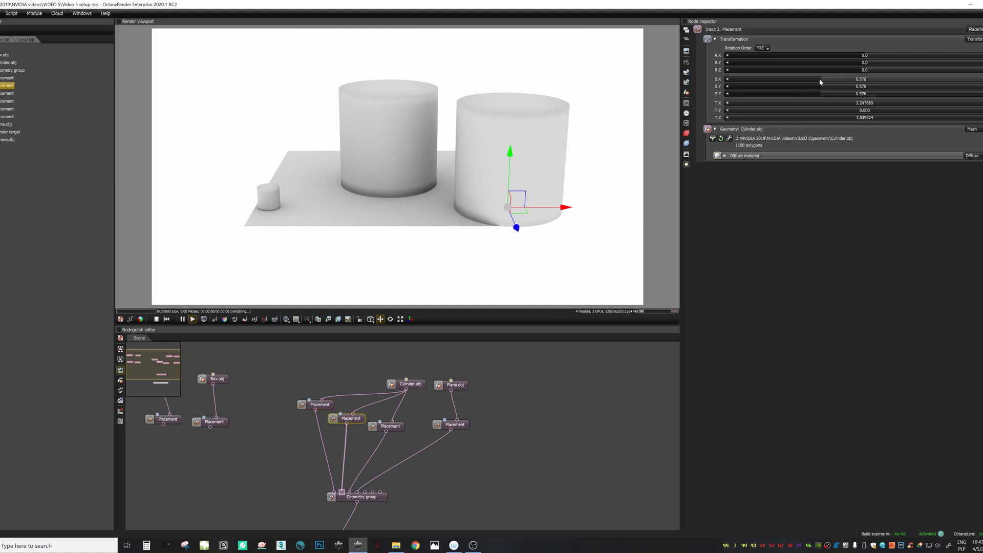
- Move both small cylinders inward along X, placing the left one at about -1.59, and raise the Cylinder.obj node above its placements
{"action": "left_click_drag", "start_coordinate": [563, 208], "coordinate": [520, 207]}
{"action": "left_click_drag", "start_coordinate": [414, 383], "coordinate": [425, 408]}
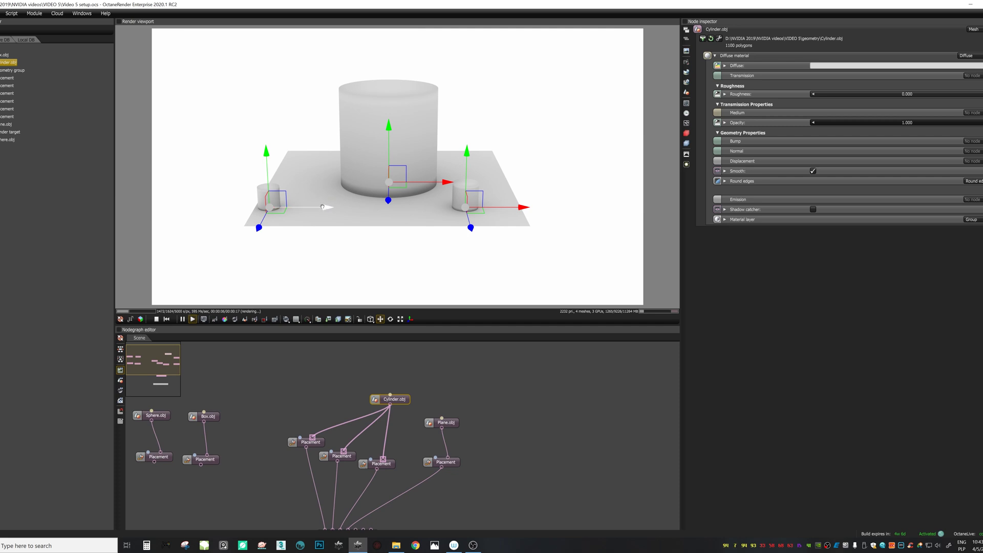
{"action": "left_click_drag", "start_coordinate": [326, 204], "coordinate": [378, 209]}
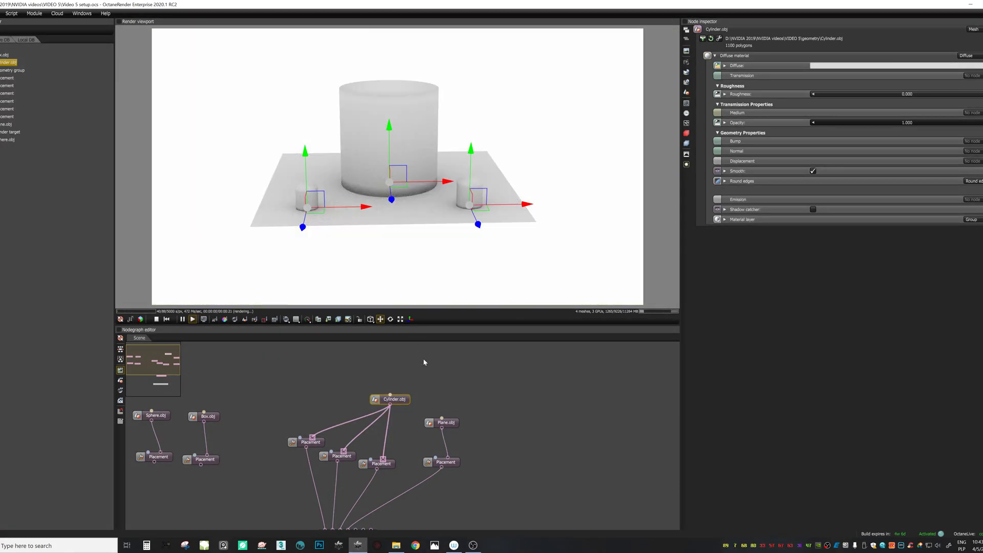
- Turn off the move gizmo in the viewport and select the Placement node feeding the Geometry group's first input
{"action": "left_click", "coordinate": [381, 319]}
{"action": "left_click_drag", "start_coordinate": [356, 251], "coordinate": [303, 266]}
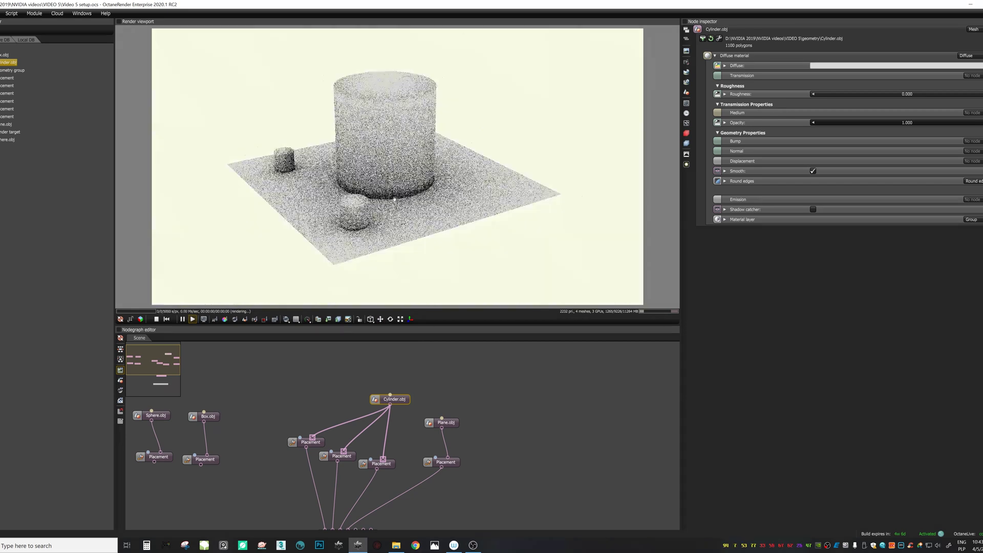
{"action": "left_click", "coordinate": [318, 444]}
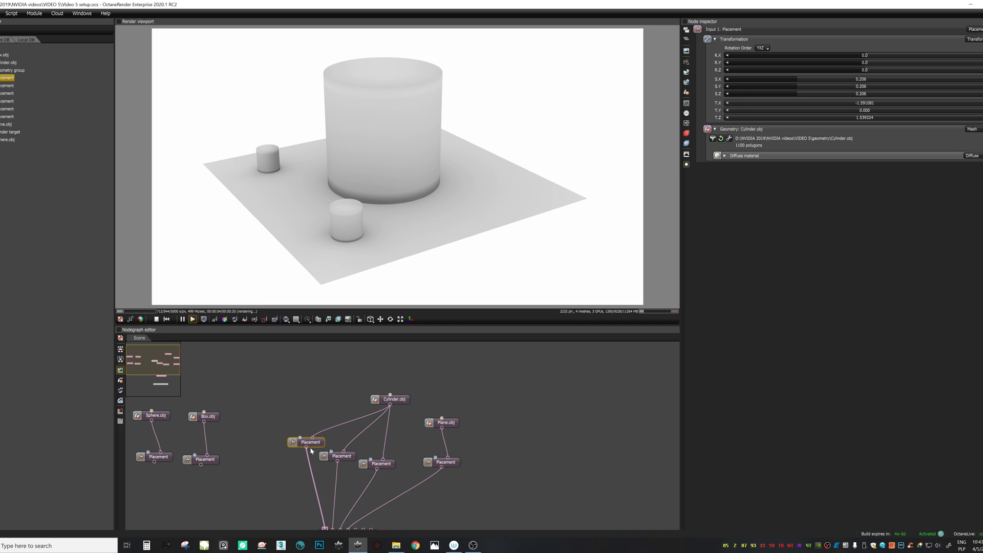
- Scale the large centre cylinder uniformly to 0.522 through its Placement node, leaving the move gizmo off
{"action": "left_click_drag", "start_coordinate": [358, 220], "coordinate": [402, 264]}
{"action": "left_click_drag", "start_coordinate": [476, 216], "coordinate": [256, 216]}
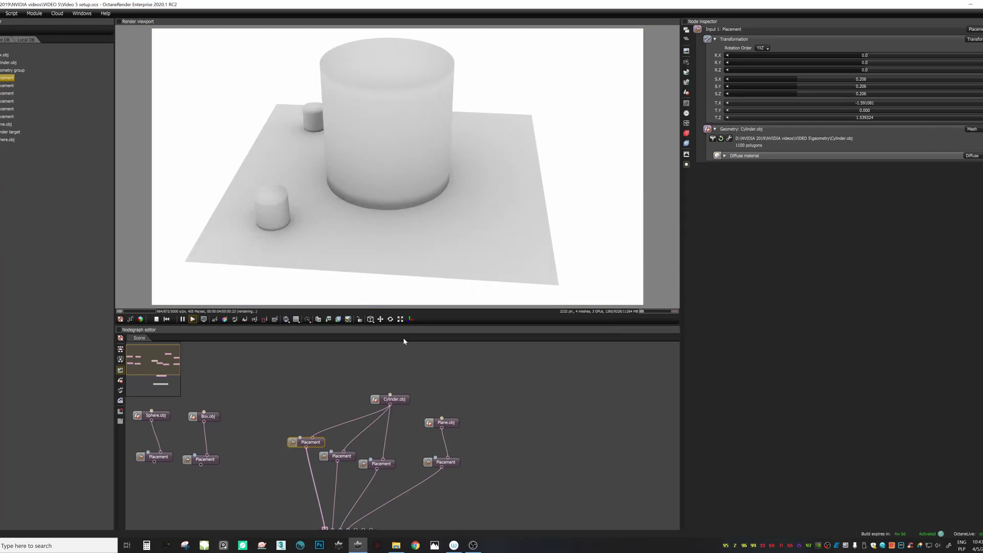
{"action": "left_click", "coordinate": [342, 457]}
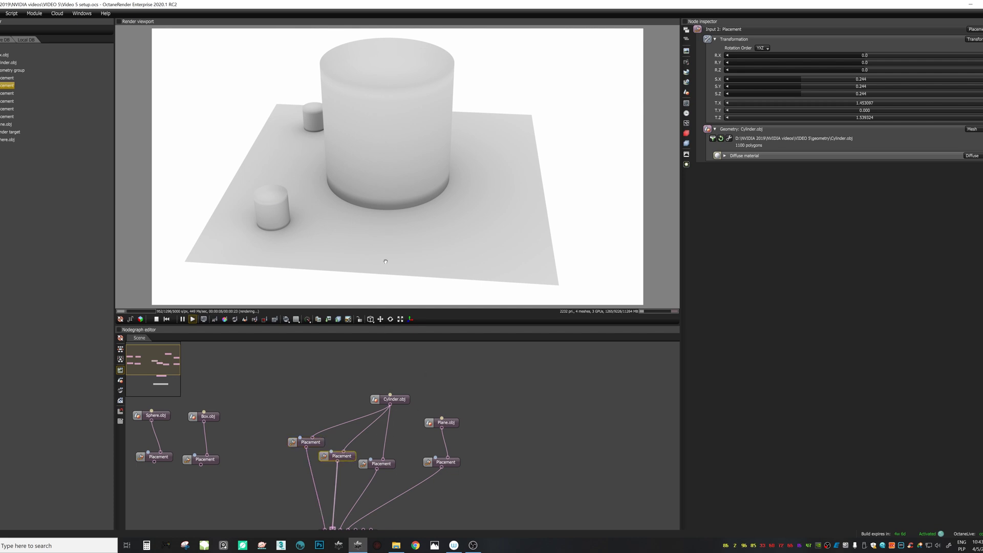
{"action": "left_click", "coordinate": [380, 320]}
{"action": "left_click", "coordinate": [382, 464]}
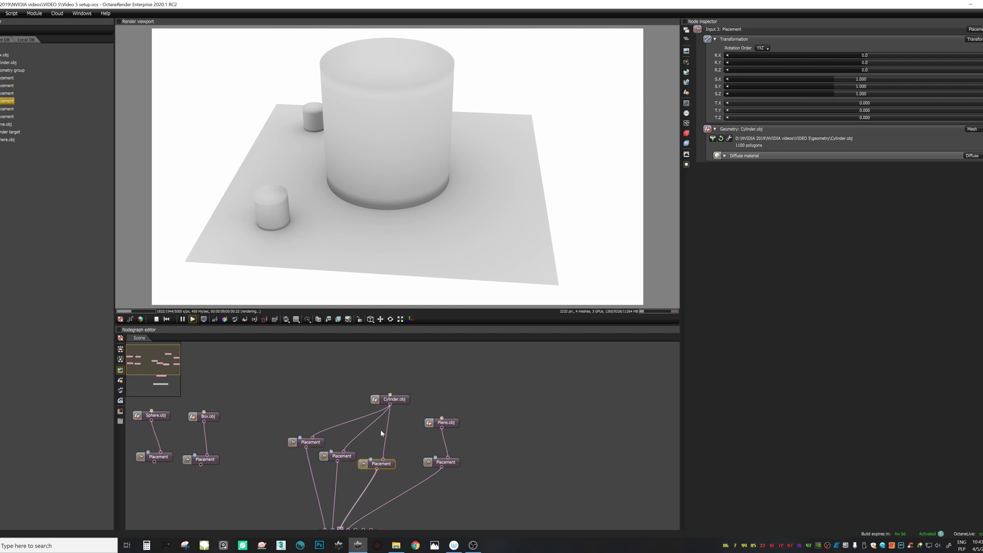
{"action": "left_click", "coordinate": [380, 319]}
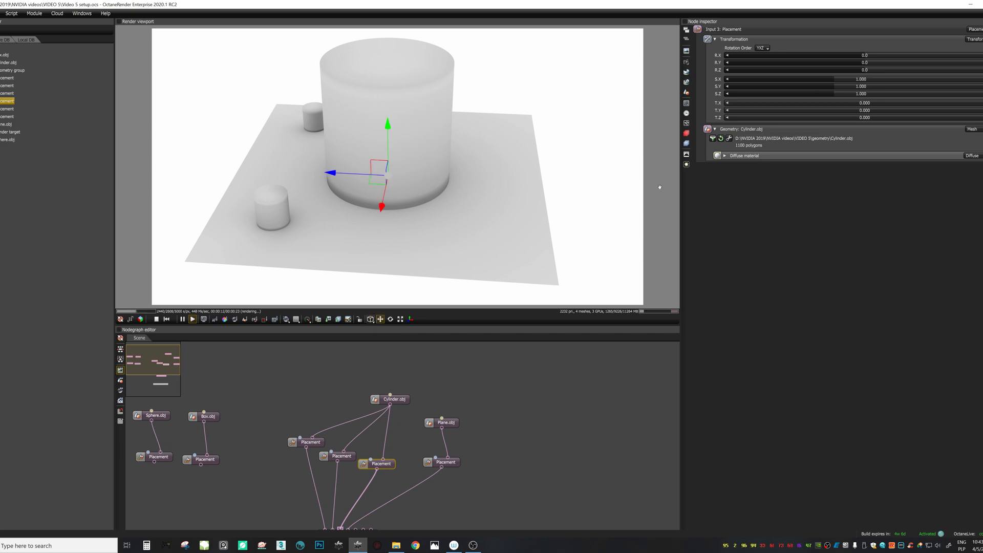
{"action": "mouse_move", "coordinate": [823, 79]}
{"action": "left_mouse_down"}
{"action": "mouse_move", "coordinate": [796, 87]}
{"action": "mouse_move", "coordinate": [819, 87]}
{"action": "left_mouse_up"}
{"action": "left_click_drag", "start_coordinate": [512, 197], "coordinate": [604, 205]}
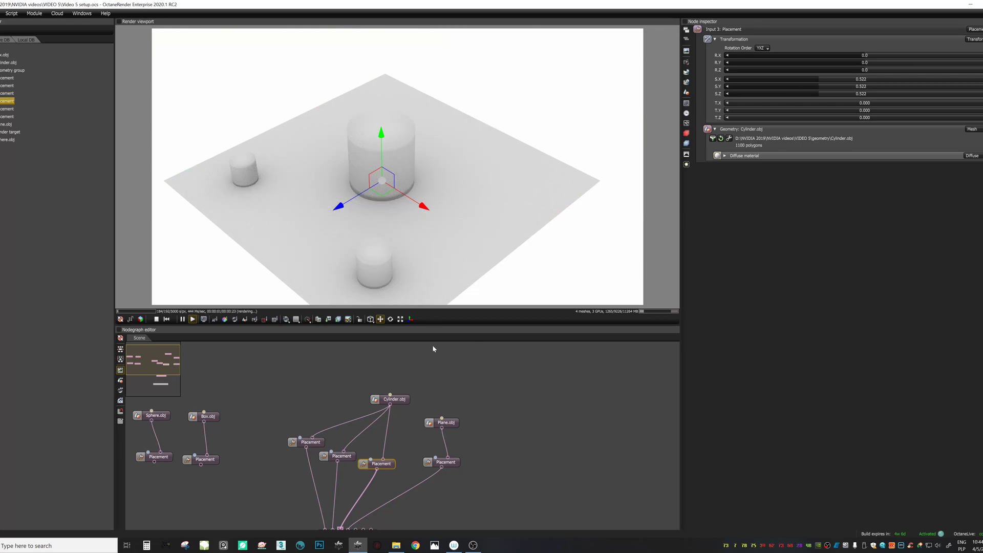
{"action": "left_click", "coordinate": [381, 319]}
- Raise the Cylinder.obj node, expand its items to expose the Diffuse material node, and select that material
{"action": "left_click_drag", "start_coordinate": [405, 404], "coordinate": [412, 390]}
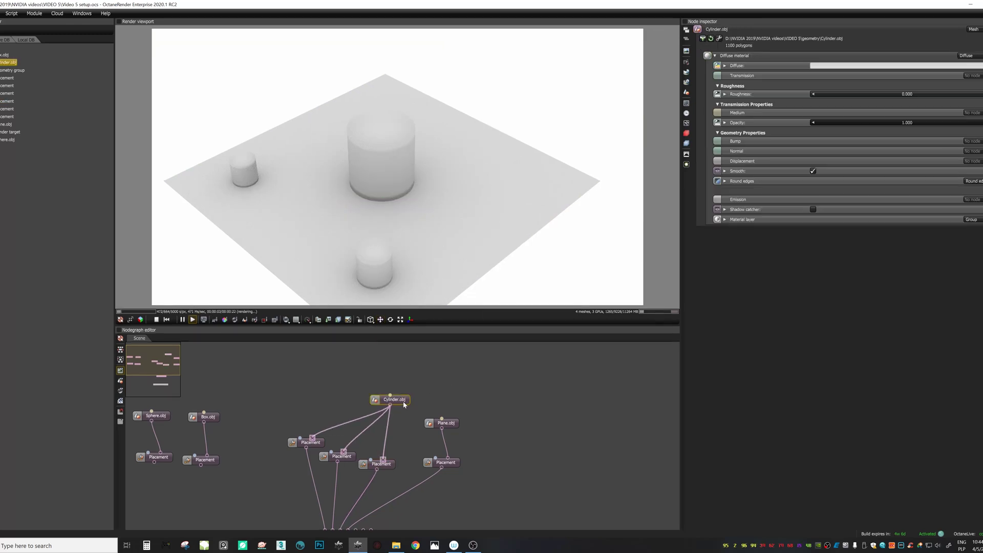
{"action": "right_click", "coordinate": [412, 390]}
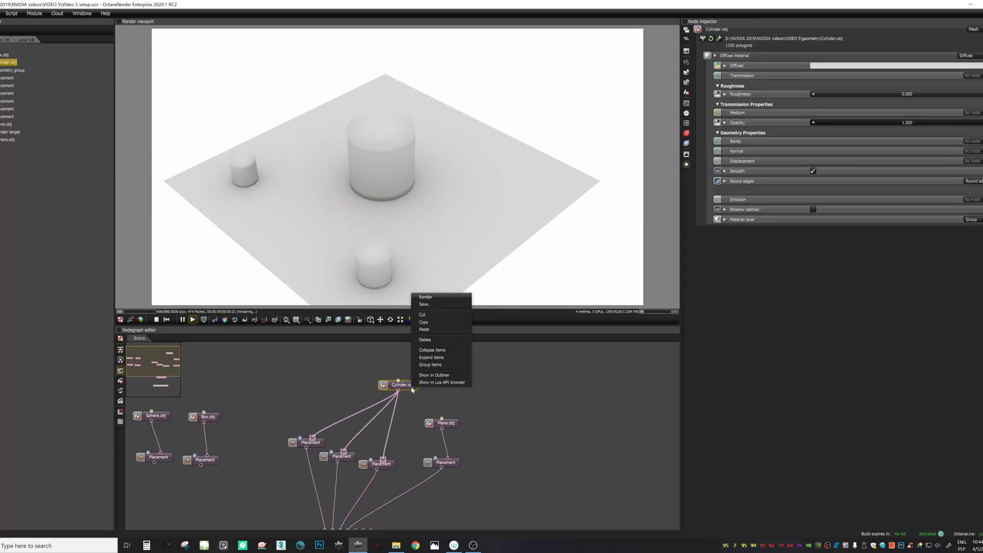
{"action": "left_click", "coordinate": [426, 359]}
{"action": "left_click_drag", "start_coordinate": [444, 391], "coordinate": [448, 418]}
{"action": "middle_click_drag", "start_coordinate": [445, 388], "coordinate": [450, 415]}
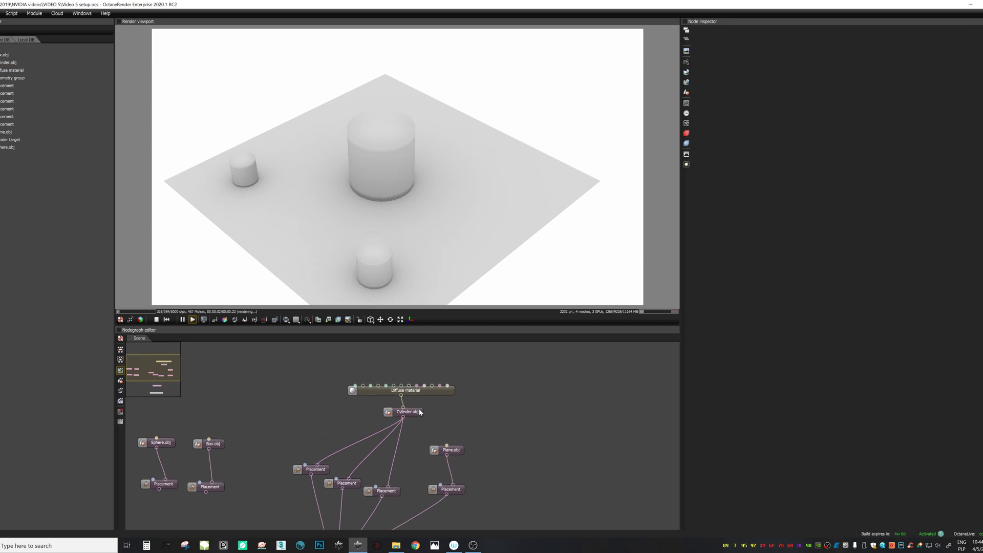
{"action": "left_click", "coordinate": [425, 392]}
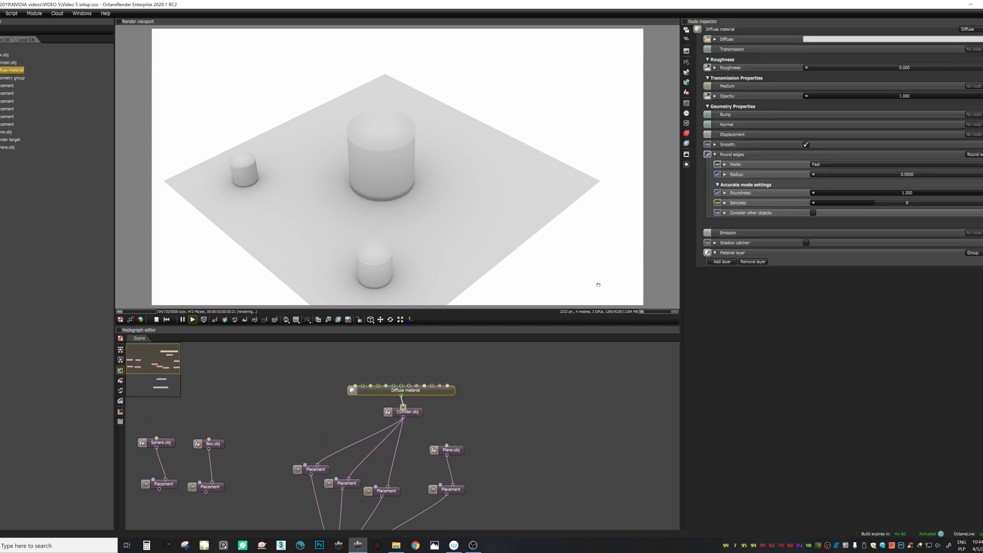
- Set the cylinders' diffuse colour to a dark grey with a value of about 0.32
{"action": "left_click", "coordinate": [868, 42]}
{"action": "left_click", "coordinate": [787, 53]}
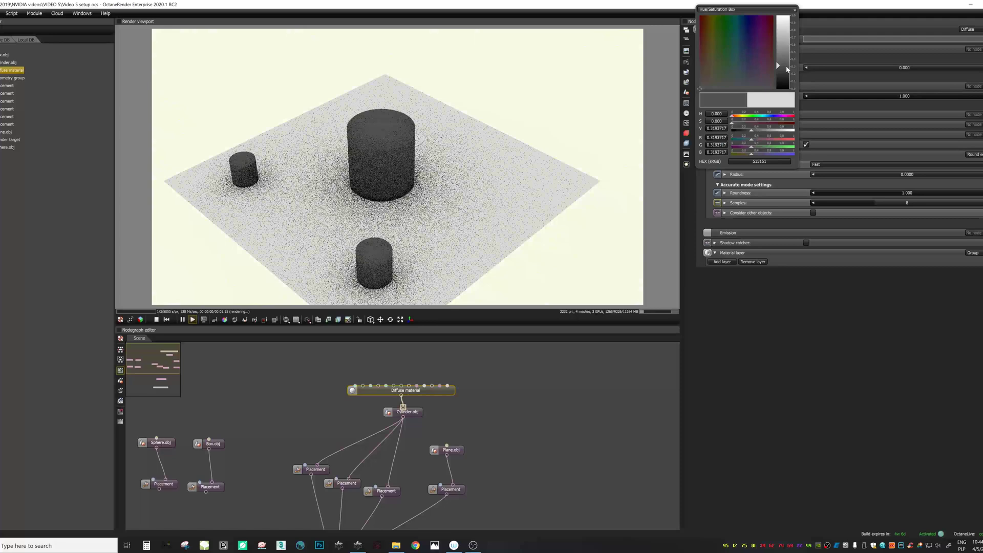
{"action": "left_click_drag", "start_coordinate": [543, 133], "coordinate": [453, 240]}
{"action": "scroll", "coordinate": [362, 399], "scroll_direction": "down", "scroll_amount": 2}
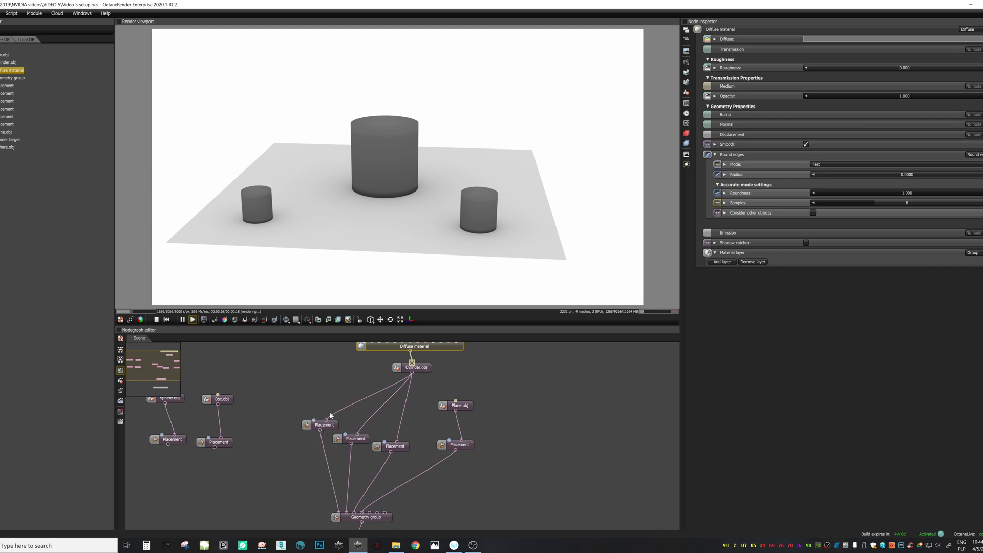
{"action": "scroll", "coordinate": [442, 391], "scroll_direction": "up", "scroll_amount": 1}
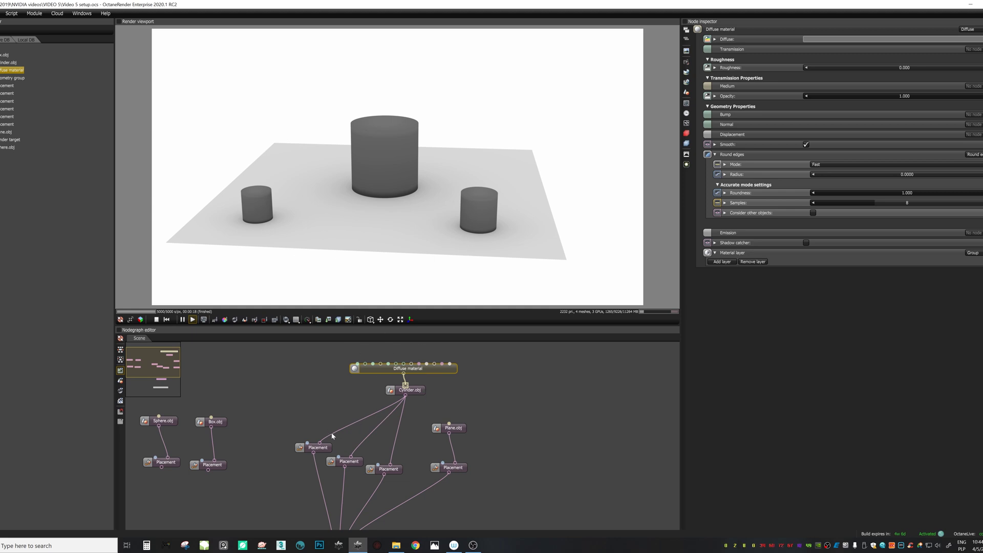
- Scale the small cylinder fed into the Geometry group's first input uniformly to 0.269
{"action": "left_click_drag", "start_coordinate": [324, 454], "coordinate": [317, 452]}
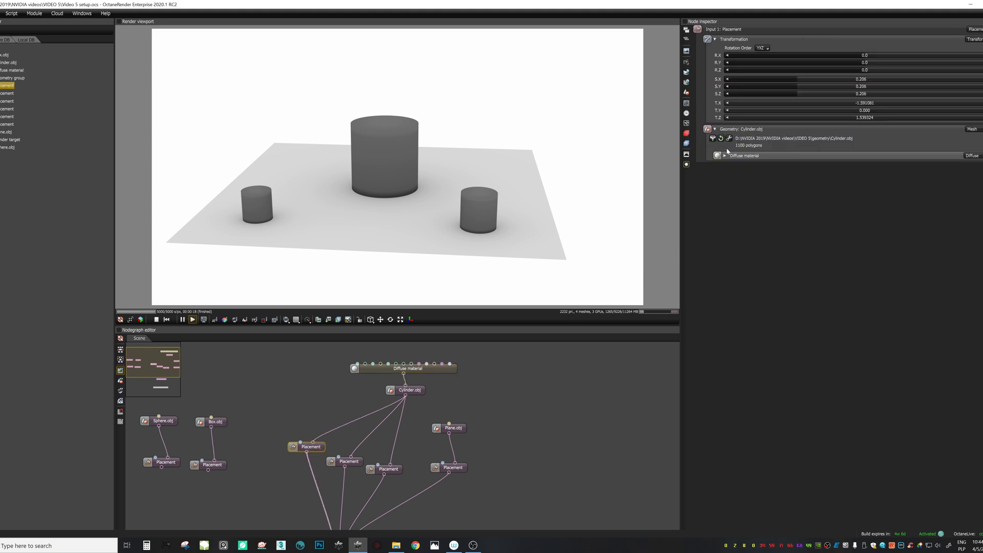
{"action": "mouse_move", "coordinate": [802, 78]}
{"action": "left_mouse_down"}
{"action": "mouse_move", "coordinate": [816, 80]}
{"action": "mouse_move", "coordinate": [803, 79]}
{"action": "left_mouse_up"}
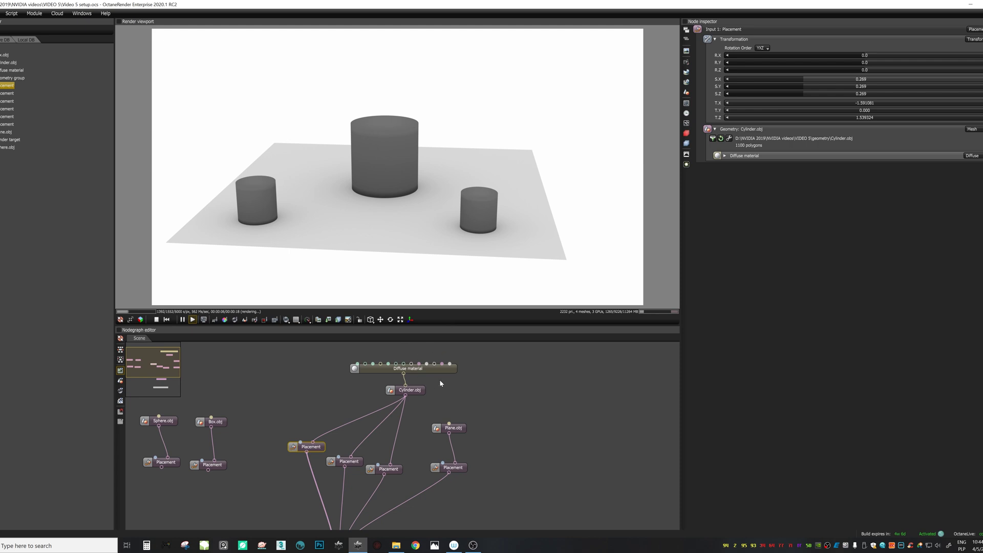
{"action": "middle_click_drag", "start_coordinate": [404, 422], "coordinate": [423, 407]}
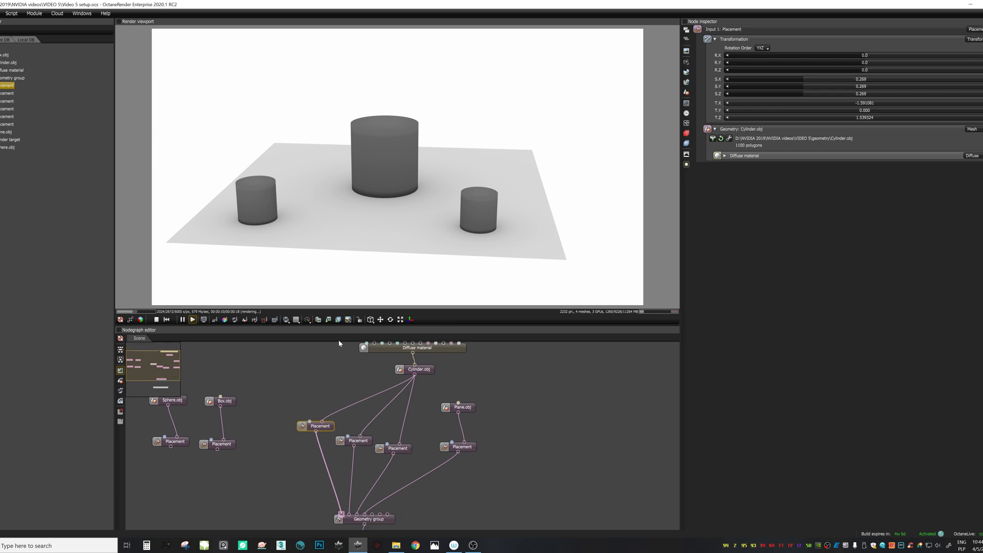
{"action": "scroll", "coordinate": [403, 196], "scroll_direction": "up", "scroll_amount": 1}
{"action": "left_click_drag", "start_coordinate": [352, 194], "coordinate": [424, 189]}
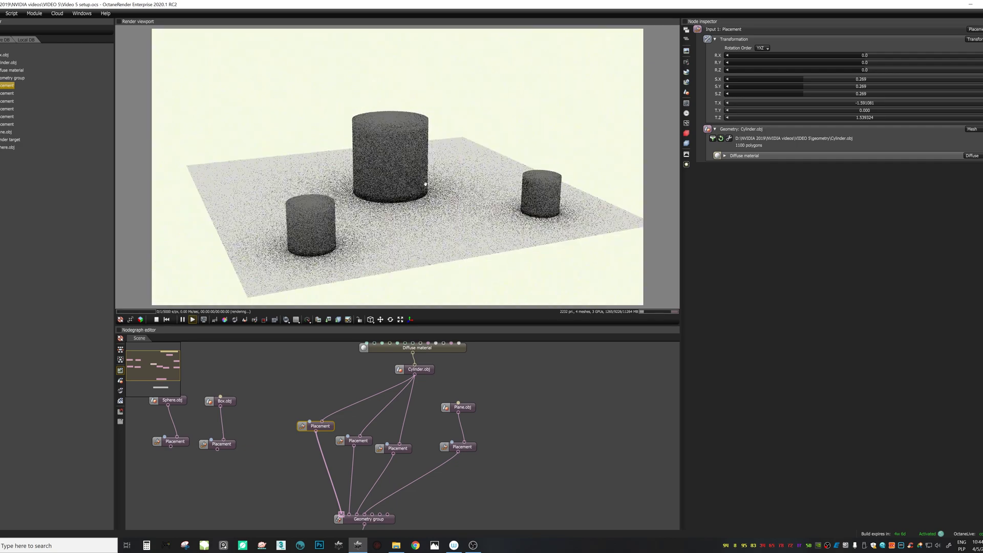
{"action": "right_click_drag", "start_coordinate": [470, 197], "coordinate": [488, 203]}
{"action": "left_click_drag", "start_coordinate": [488, 202], "coordinate": [391, 191]}
{"action": "scroll", "coordinate": [407, 182], "scroll_direction": "up", "scroll_amount": 2}
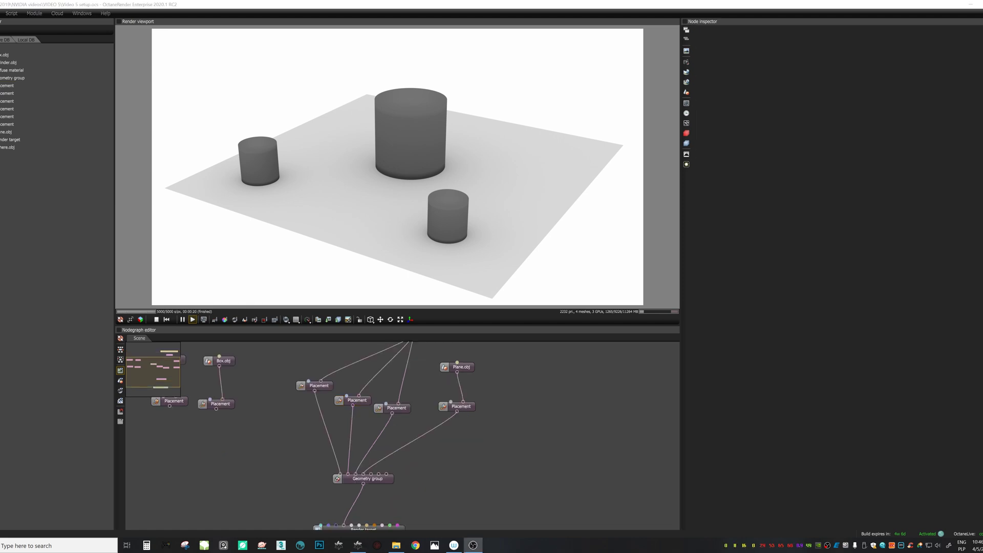
- Select the Placement node below Plane.obj and shift it slightly lower in the node graph
{"action": "left_click_drag", "start_coordinate": [489, 424], "coordinate": [470, 458]}
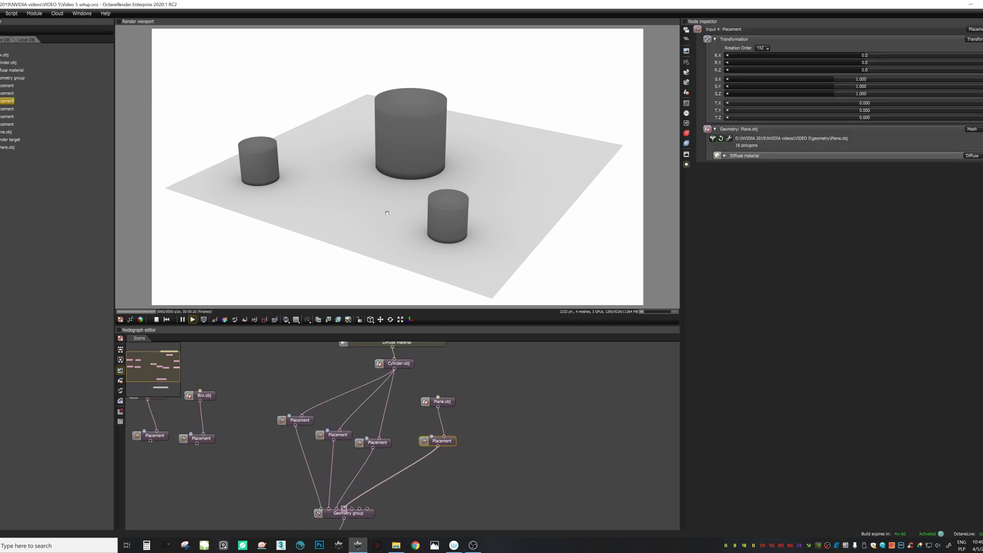
{"action": "scroll", "coordinate": [387, 213], "scroll_direction": "down", "scroll_amount": 3}
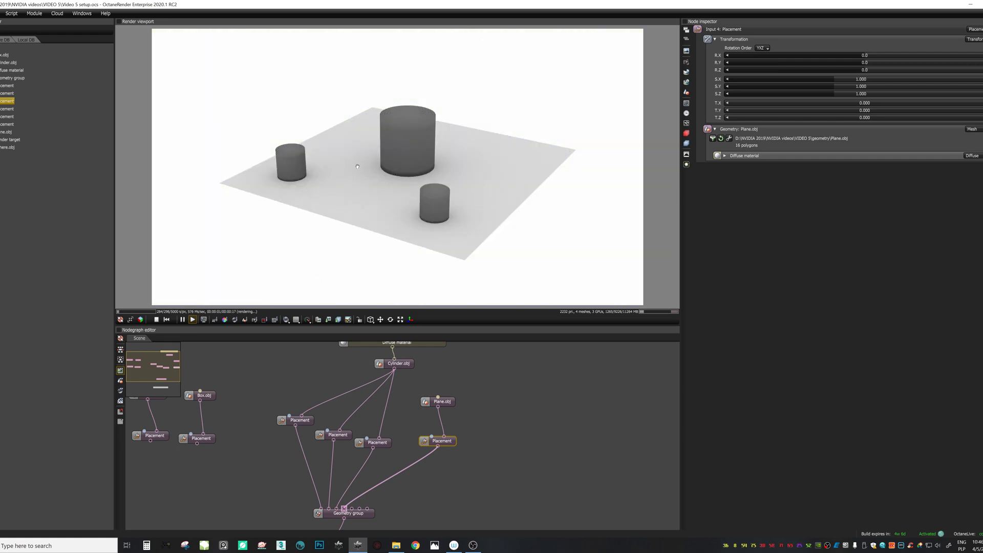
{"action": "scroll", "coordinate": [441, 215], "scroll_direction": "up", "scroll_amount": 2}
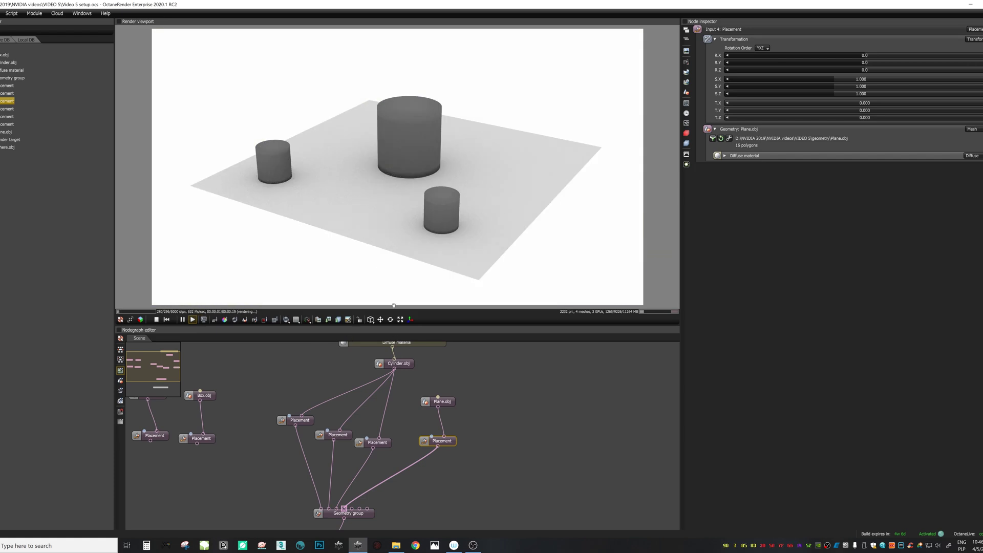
{"action": "mouse_move", "coordinate": [455, 445]}
{"action": "left_mouse_down"}
{"action": "mouse_move", "coordinate": [444, 444]}
{"action": "mouse_move", "coordinate": [450, 452]}
{"action": "left_mouse_up"}
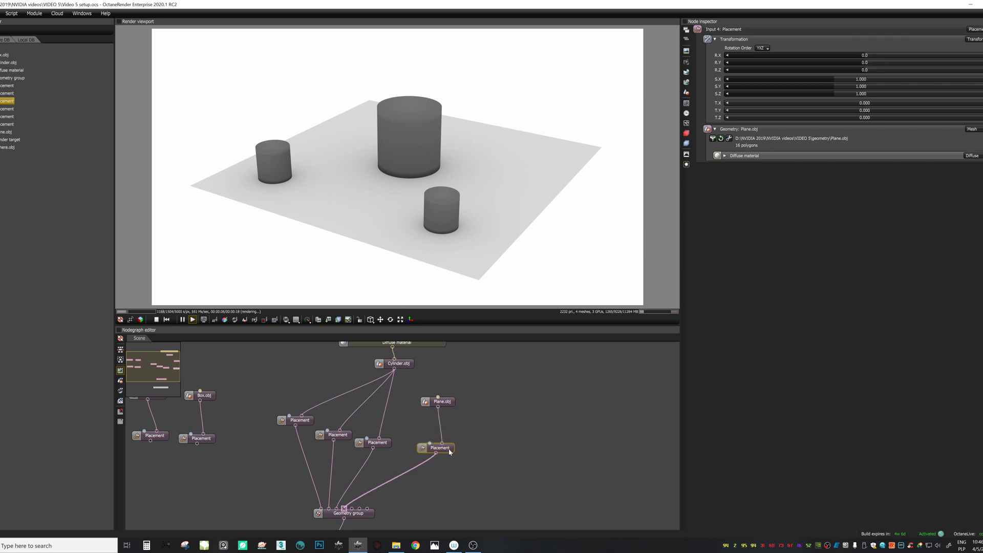
- Try moving the ground plane along X with the move gizmo and undo the move
{"action": "left_click", "coordinate": [380, 320]}
{"action": "left_click_drag", "start_coordinate": [442, 172], "coordinate": [405, 184]}
{"action": "key", "text": "ctrl+z"}
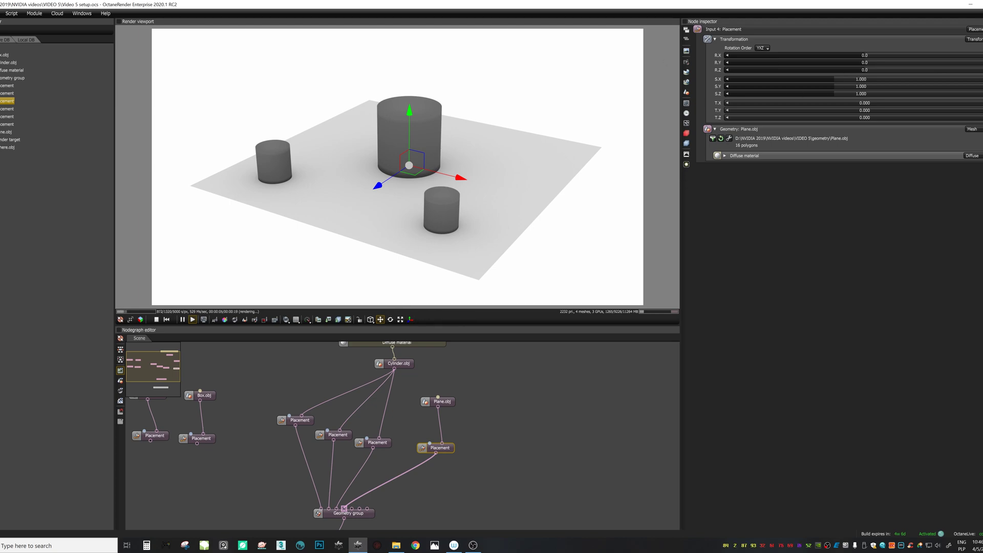
- Scale the ground plane uniformly to 2.05 and move it along X to about -0.31
{"action": "left_click", "coordinate": [848, 78]}
{"action": "mouse_move", "coordinate": [847, 78]}
{"action": "left_mouse_down"}
{"action": "mouse_move", "coordinate": [834, 80]}
{"action": "mouse_move", "coordinate": [862, 81]}
{"action": "mouse_move", "coordinate": [848, 79]}
{"action": "left_mouse_up"}
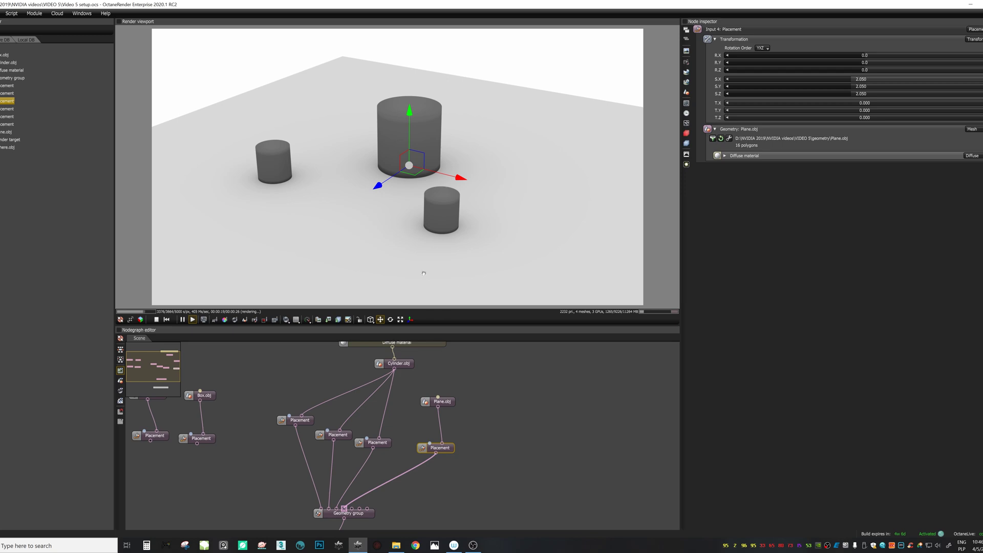
{"action": "left_click_drag", "start_coordinate": [501, 212], "coordinate": [441, 292]}
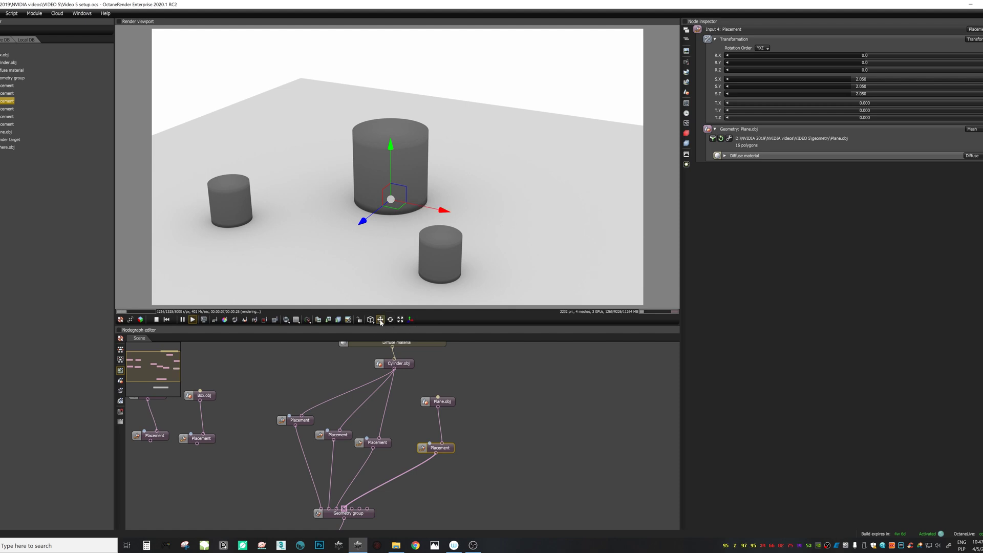
{"action": "left_click_drag", "start_coordinate": [440, 210], "coordinate": [388, 249]}
{"action": "scroll", "coordinate": [408, 249], "scroll_direction": "up", "scroll_amount": 3}
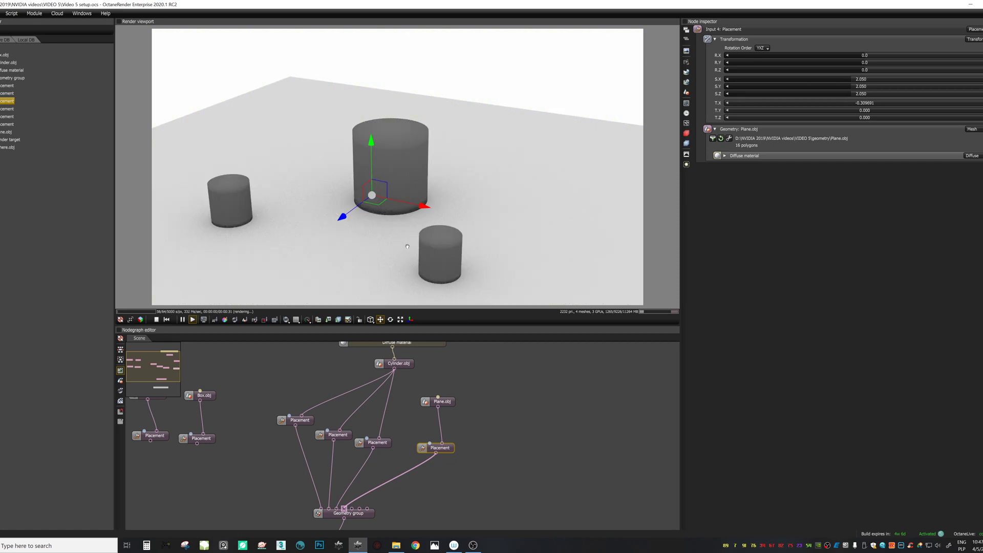
{"action": "left_click", "coordinate": [467, 451]}
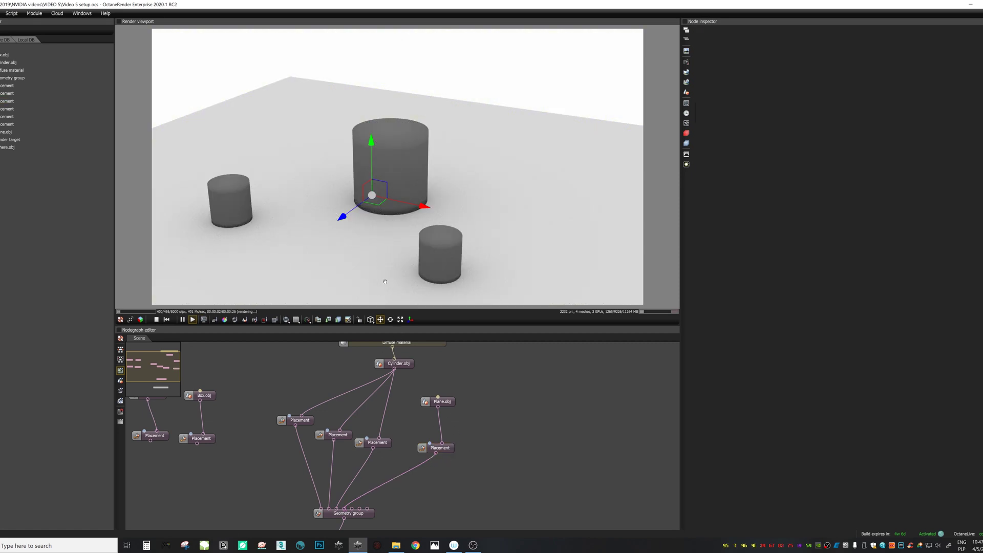
- Turn off Smooth on the cylinders' Diffuse material and inspect the cylinder edges up close
{"action": "left_click", "coordinate": [379, 443]}
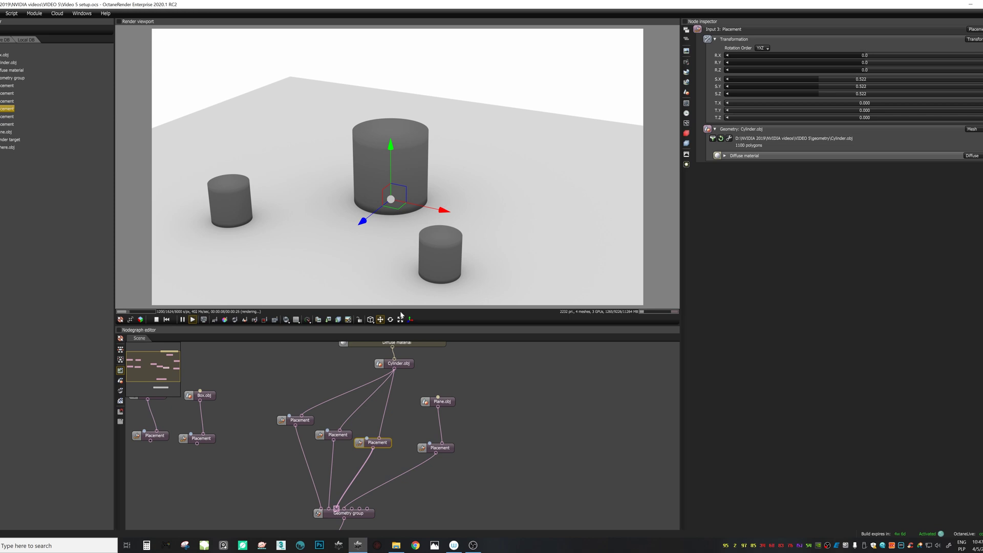
{"action": "left_click", "coordinate": [433, 347]}
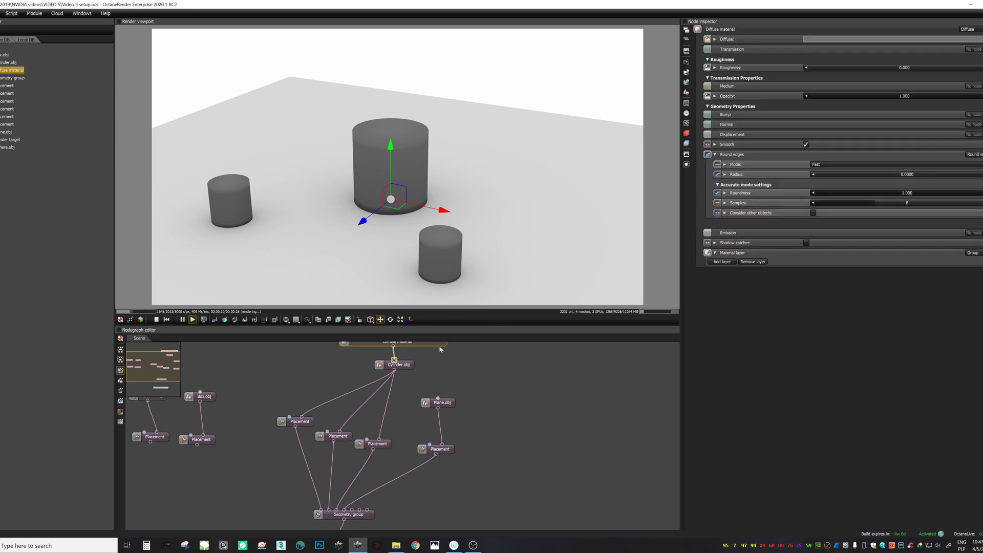
{"action": "left_click", "coordinate": [806, 143]}
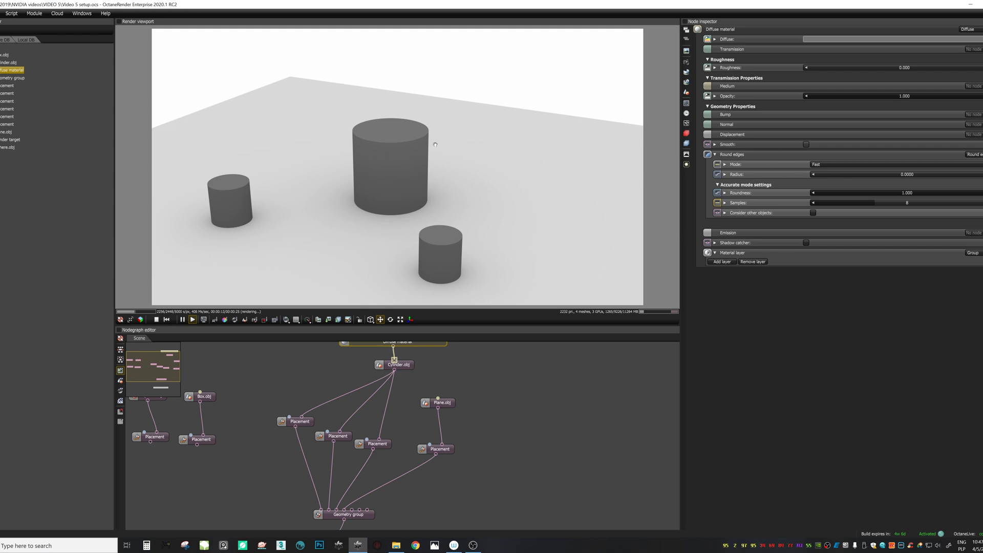
{"action": "left_click", "coordinate": [806, 145]}
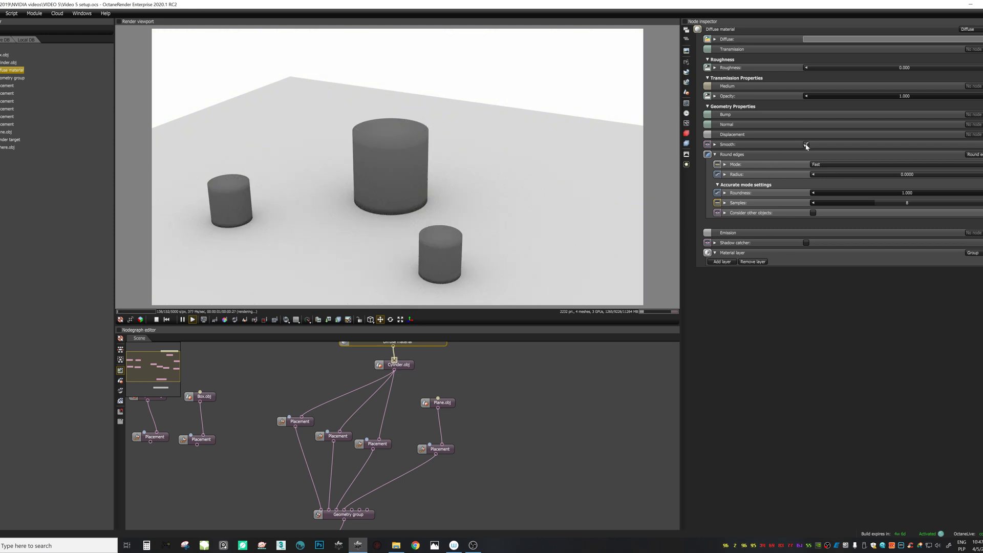
{"action": "right_click_drag", "start_coordinate": [449, 161], "coordinate": [507, 121]}
{"action": "left_click_drag", "start_coordinate": [506, 197], "coordinate": [553, 215]}
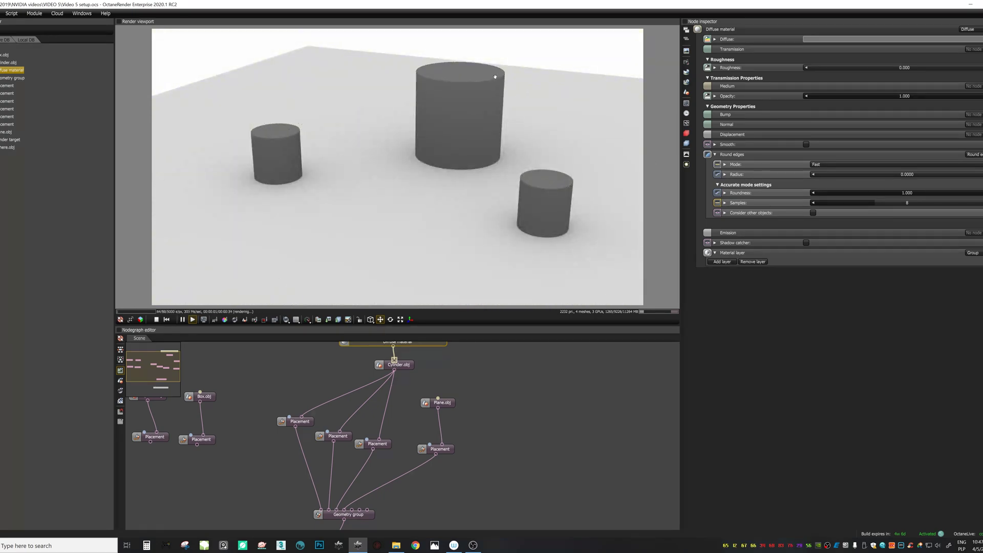
{"action": "left_click_drag", "start_coordinate": [496, 77], "coordinate": [454, 90]}
{"action": "right_click_drag", "start_coordinate": [523, 125], "coordinate": [461, 149]}
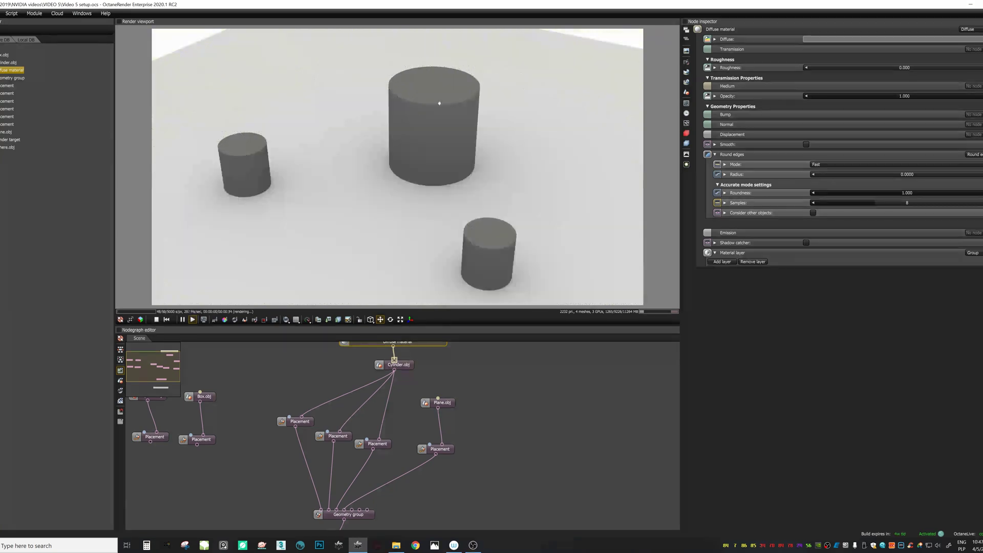
{"action": "left_click_drag", "start_coordinate": [437, 131], "coordinate": [448, 92]}
{"action": "left_click_drag", "start_coordinate": [417, 158], "coordinate": [429, 245]}
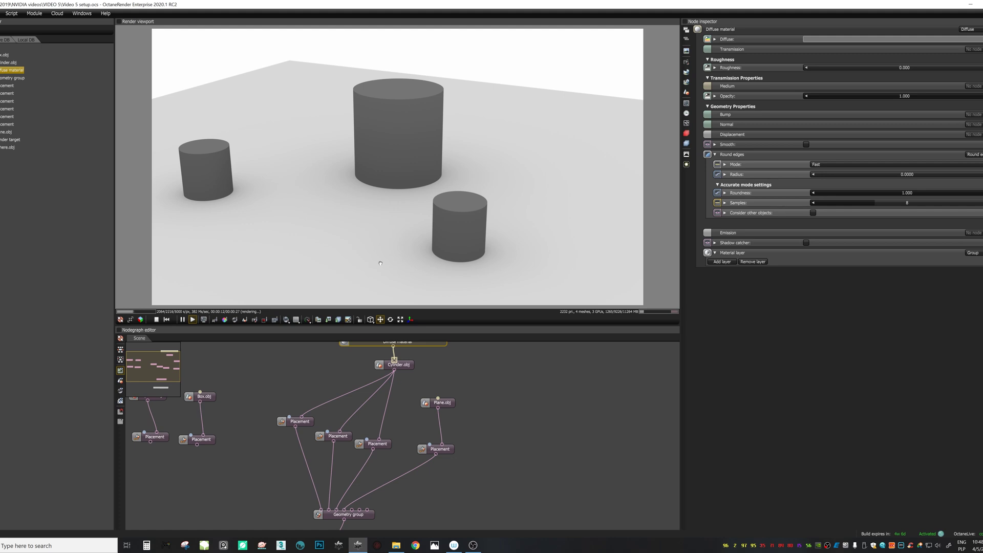
- Move the large centre cylinder along X to about -0.93 with the move gizmo
{"action": "left_click", "coordinate": [379, 444]}
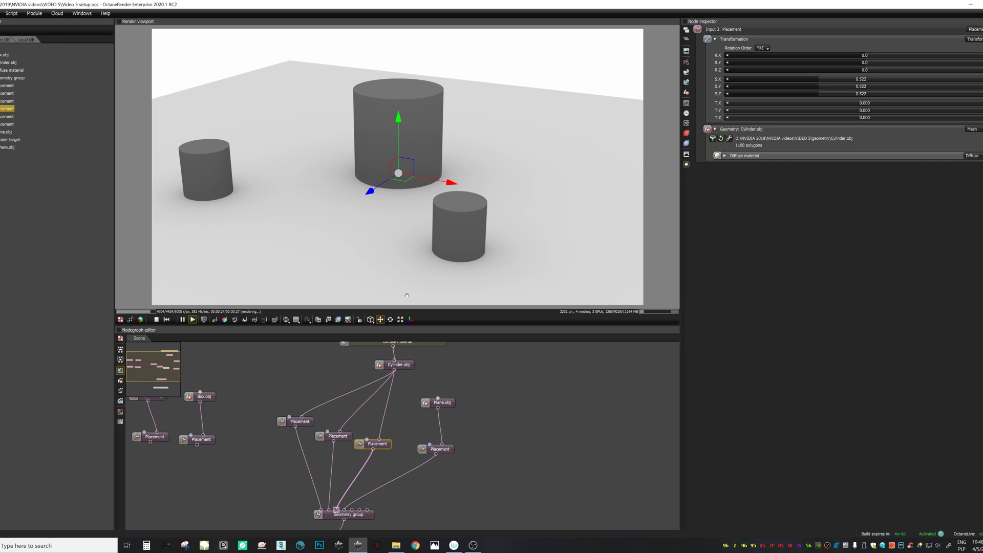
{"action": "left_click_drag", "start_coordinate": [453, 182], "coordinate": [383, 195]}
- Try rotating the large cylinder with the rotate gizmo and undo the rotation
{"action": "left_click", "coordinate": [391, 320]}
{"action": "left_click_drag", "start_coordinate": [346, 174], "coordinate": [373, 125]}
{"action": "key", "text": "ctrl+z"}
{"action": "key", "text": "ctrl+z"}
- Try scaling the large cylinder uniformly with the scale gizmo and its placement scale values, and undo the scaling
{"action": "left_click", "coordinate": [400, 319]}
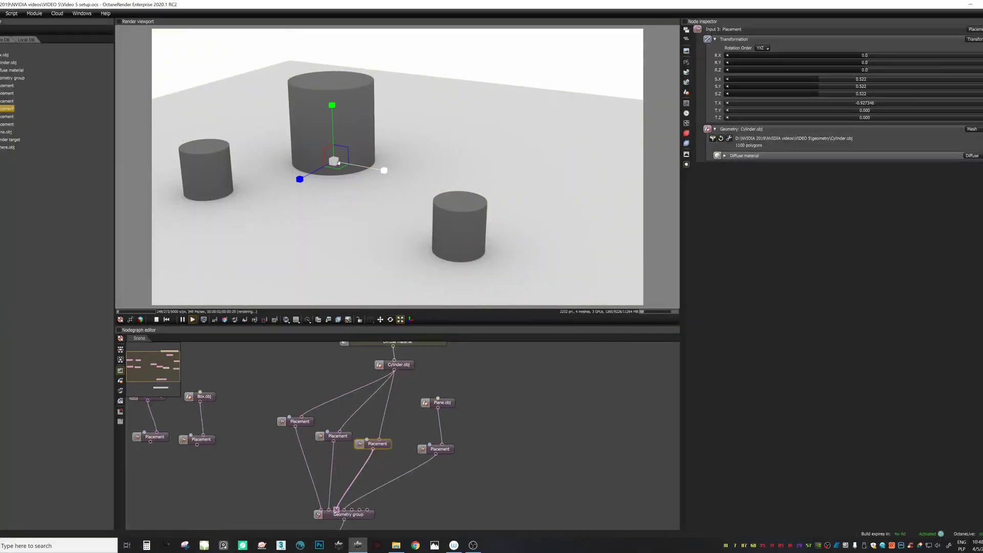
{"action": "left_click_drag", "start_coordinate": [333, 160], "coordinate": [376, 146]}
{"action": "right_click_drag", "start_coordinate": [375, 145], "coordinate": [416, 155]}
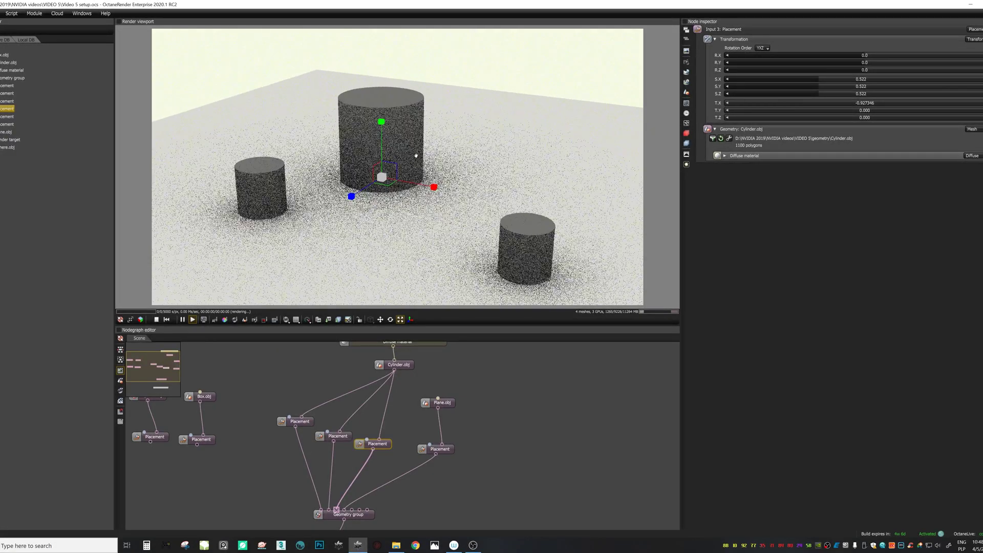
{"action": "scroll", "coordinate": [415, 156], "scroll_direction": "up", "scroll_amount": 5}
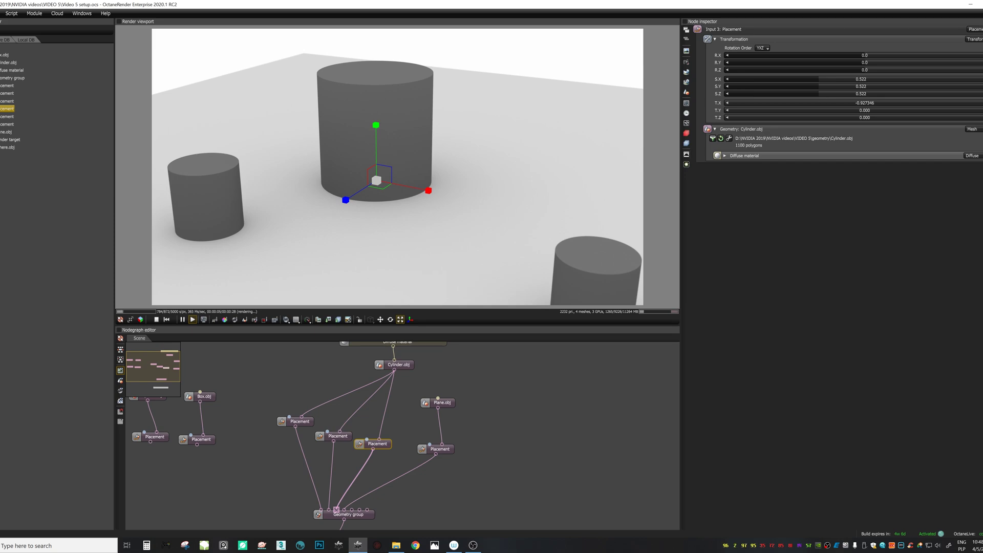
{"action": "mouse_move", "coordinate": [819, 81]}
{"action": "left_mouse_down"}
{"action": "mouse_move", "coordinate": [829, 82]}
{"action": "mouse_move", "coordinate": [819, 82]}
{"action": "left_mouse_up"}
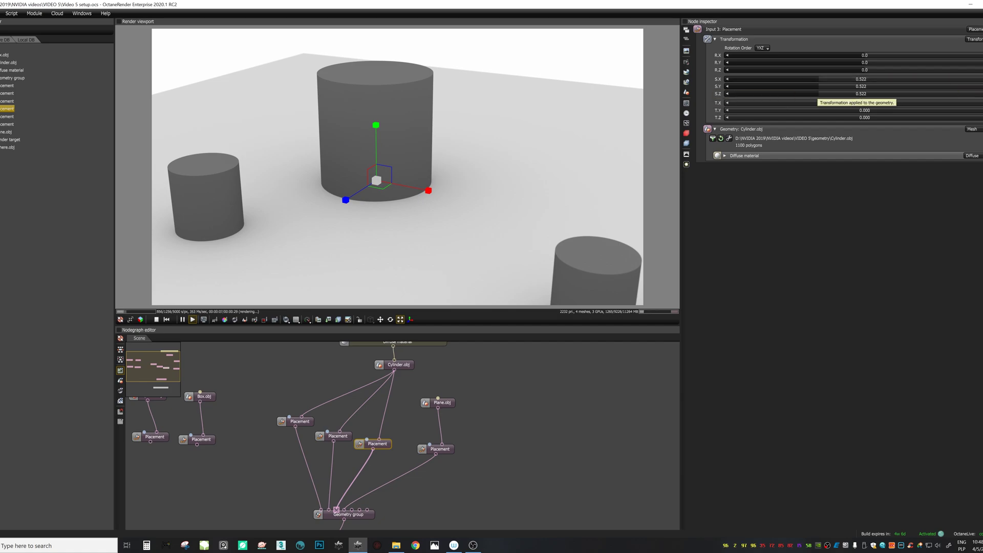
{"action": "left_click_drag", "start_coordinate": [818, 94], "coordinate": [860, 95]}
{"action": "key", "text": "ctrl+z"}
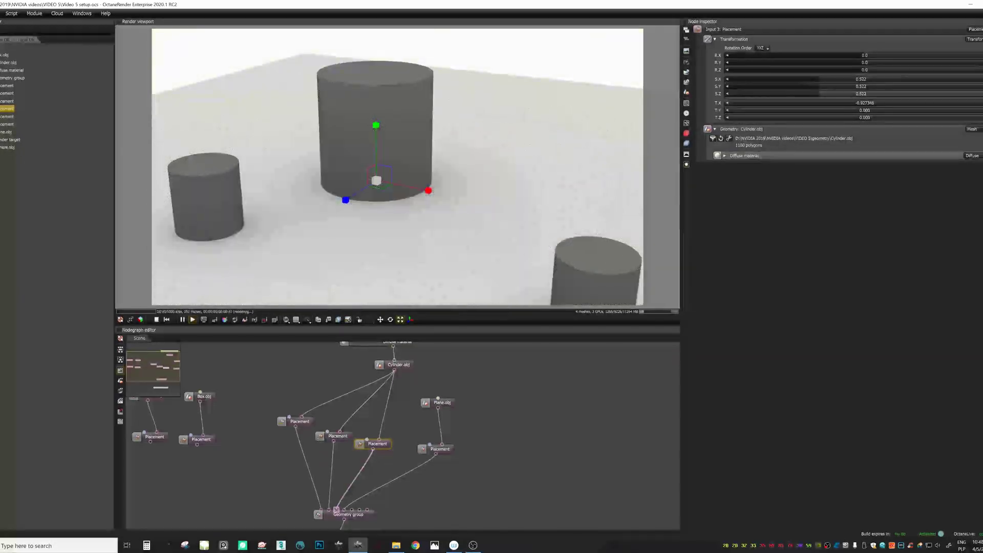
- Try scaling the large cylinder along Y and within a plane with the scale gizmo, undo each change, and turn the gizmo off
{"action": "scroll", "coordinate": [362, 150], "scroll_direction": "up", "scroll_amount": 3}
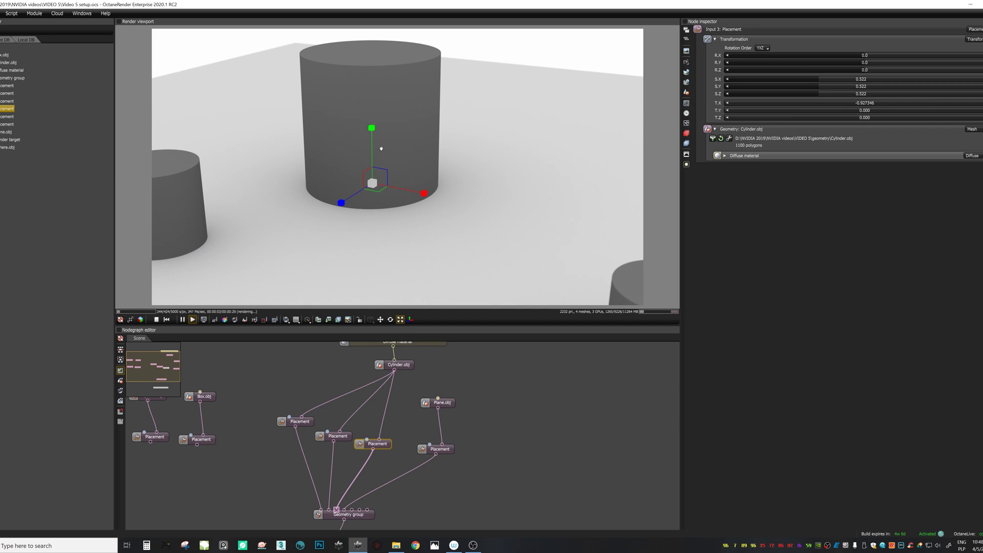
{"action": "left_click_drag", "start_coordinate": [373, 127], "coordinate": [378, 157]}
{"action": "key", "text": "ctrl+z"}
{"action": "left_click_drag", "start_coordinate": [358, 210], "coordinate": [279, 258]}
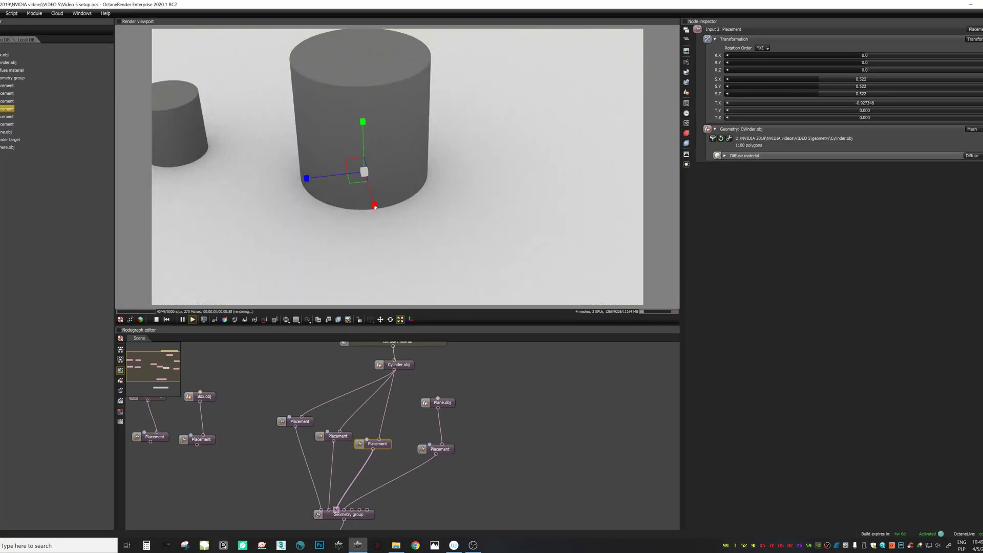
{"action": "left_click_drag", "start_coordinate": [509, 219], "coordinate": [383, 198]}
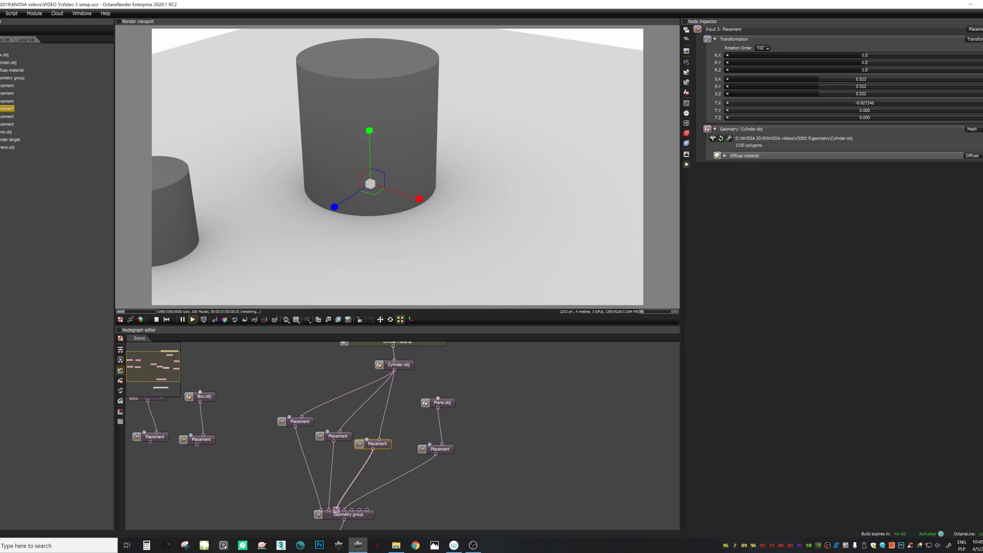
{"action": "left_click_drag", "start_coordinate": [382, 172], "coordinate": [380, 325]}
{"action": "key", "text": "ctrl+z"}
{"action": "scroll", "coordinate": [410, 180], "scroll_direction": "down", "scroll_amount": 2}
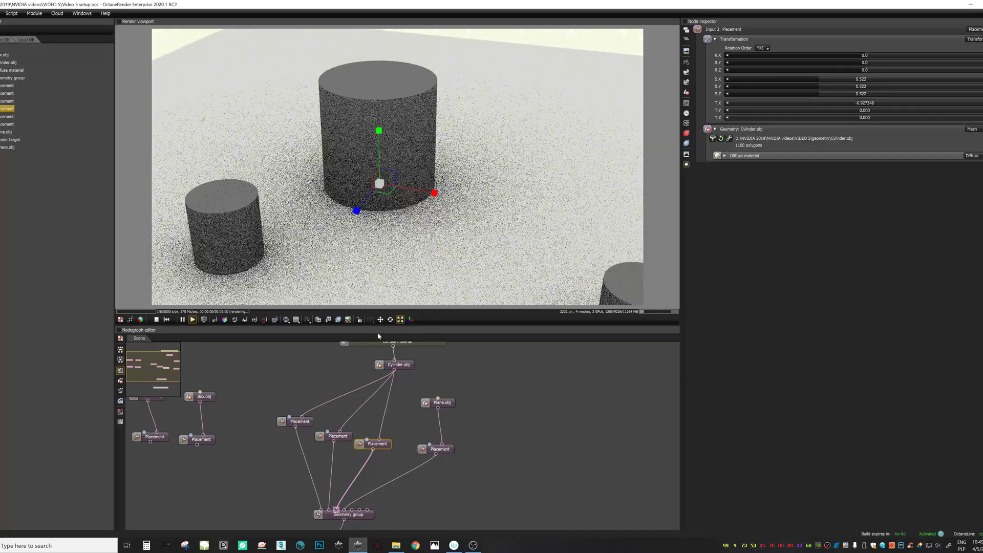
{"action": "left_click", "coordinate": [400, 321]}
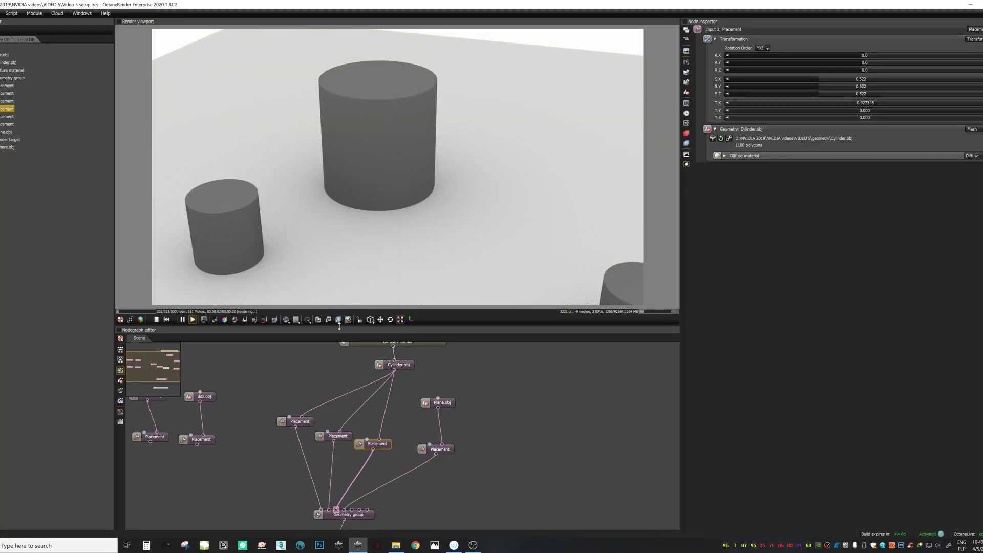
- Set the render viewport to 4×4 subsampling and orbit around the cylinders to test navigation speed
{"action": "left_click", "coordinate": [296, 320]}
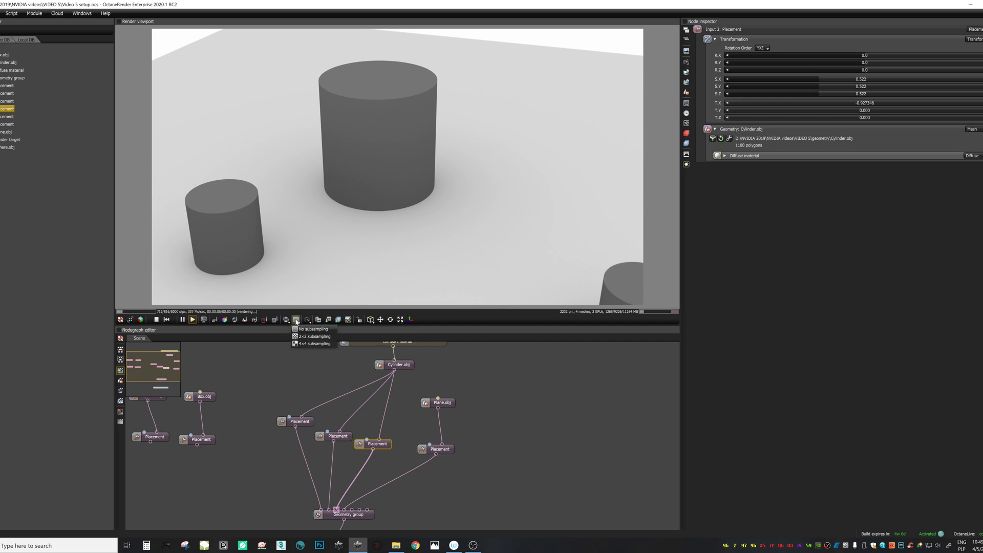
{"action": "left_click", "coordinate": [308, 346]}
{"action": "right_click_drag", "start_coordinate": [375, 277], "coordinate": [458, 297]}
{"action": "left_click_drag", "start_coordinate": [515, 246], "coordinate": [436, 228]}
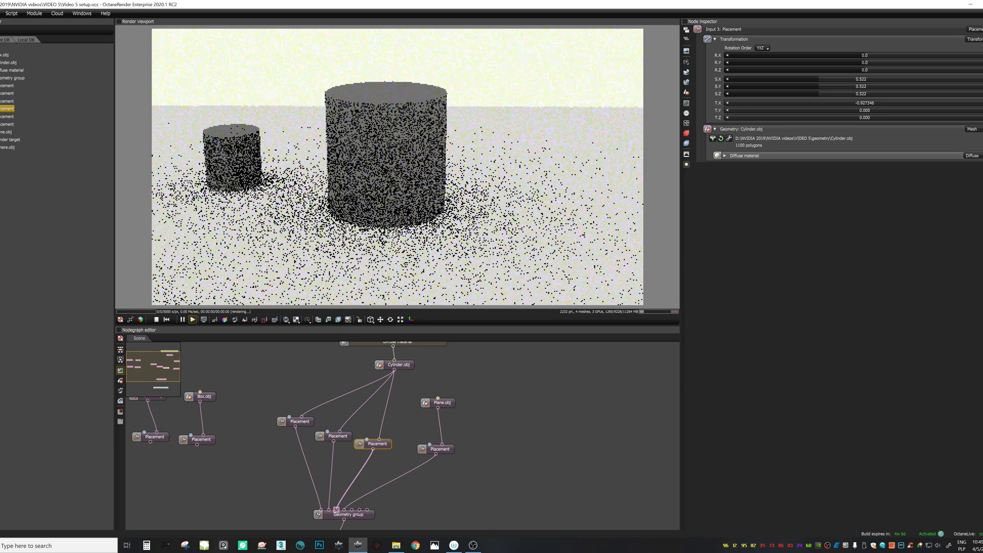
{"action": "left_click_drag", "start_coordinate": [529, 228], "coordinate": [430, 208]}
{"action": "right_click_drag", "start_coordinate": [433, 208], "coordinate": [441, 200]}
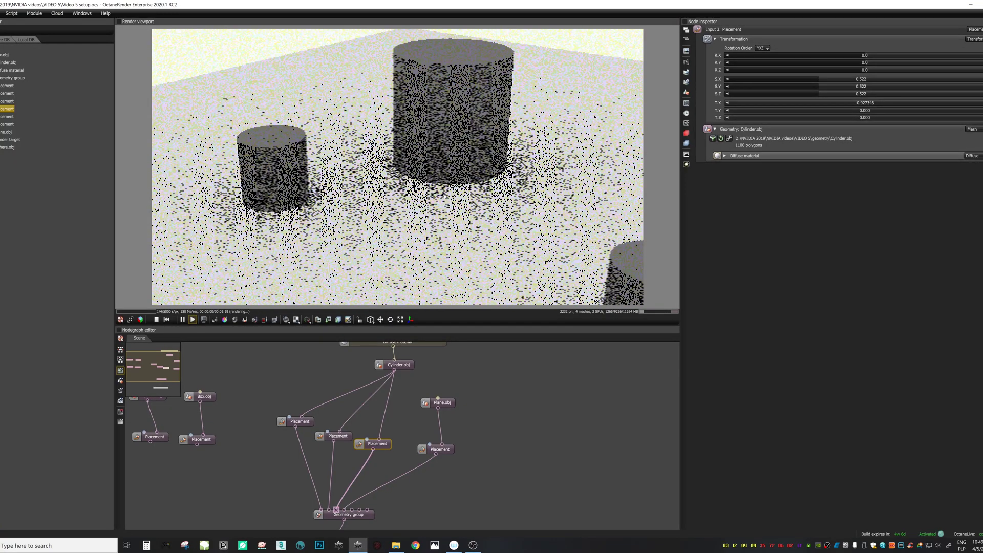
{"action": "scroll", "coordinate": [441, 200], "scroll_direction": "down", "scroll_amount": 2}
{"action": "left_click_drag", "start_coordinate": [441, 200], "coordinate": [533, 199]}
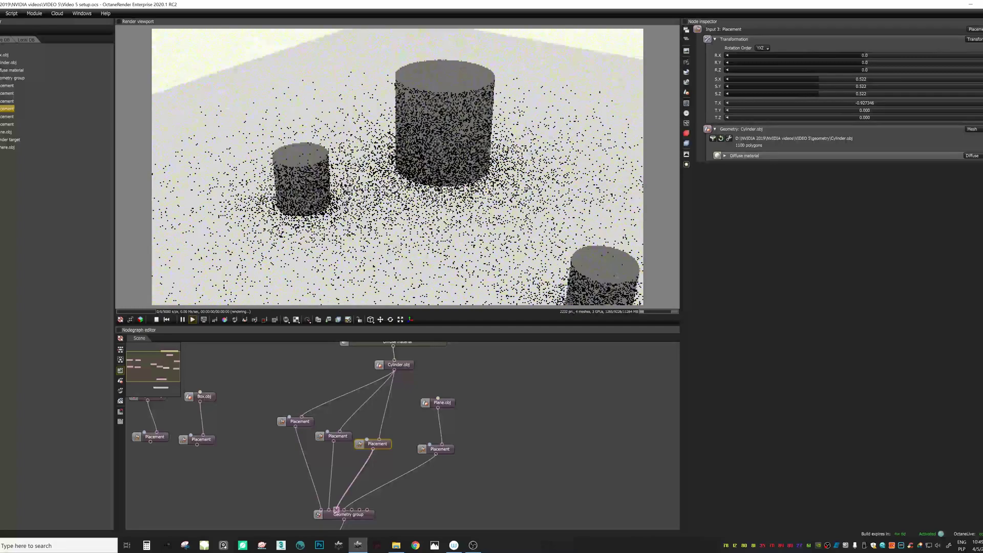
- Set the render viewport to 2×2 subsampling and orbit the scene to compare the preview quality
{"action": "left_click", "coordinate": [296, 320]}
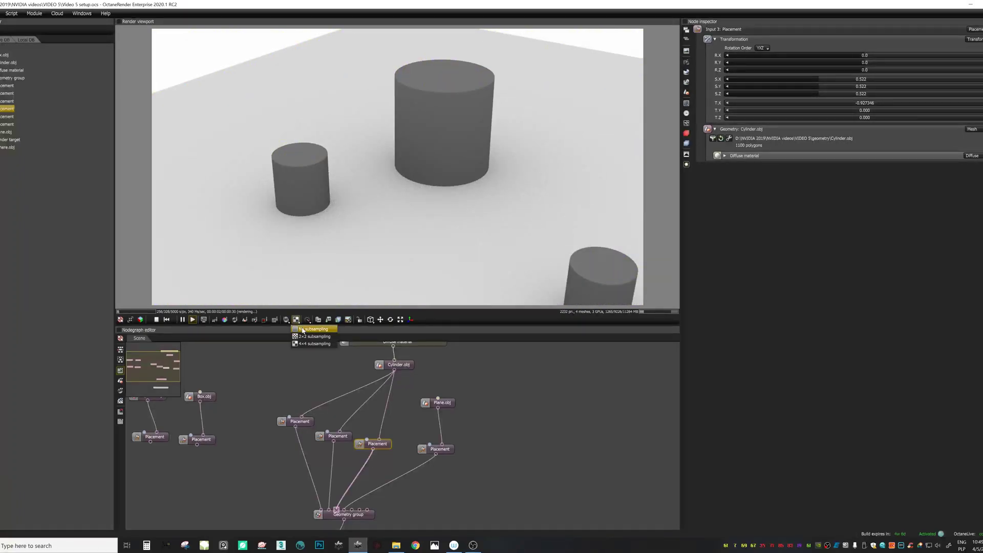
{"action": "left_click", "coordinate": [314, 336]}
{"action": "left_click_drag", "start_coordinate": [308, 246], "coordinate": [349, 263]}
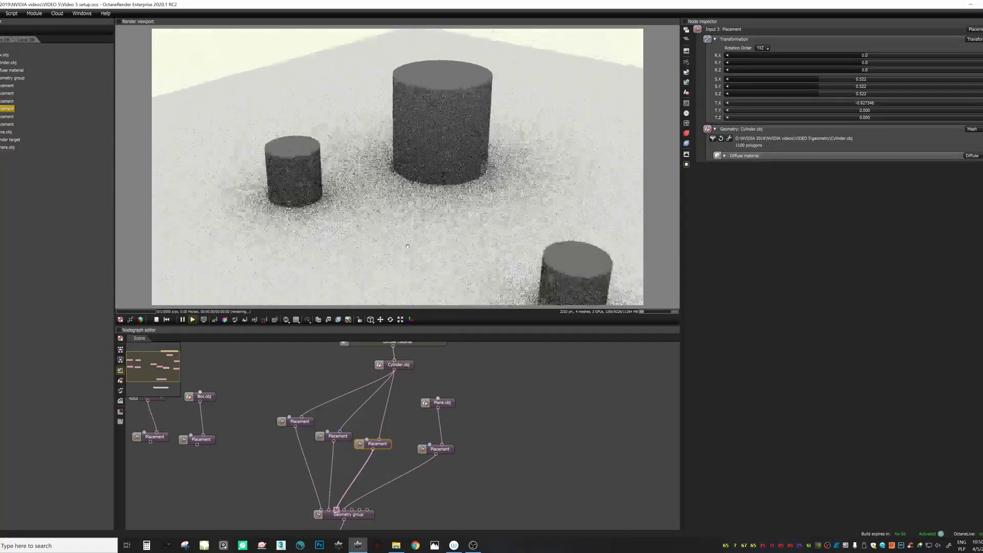
- Return the render viewport to 4×4 subsampling and reframe the three cylinders
{"action": "left_click", "coordinate": [296, 319]}
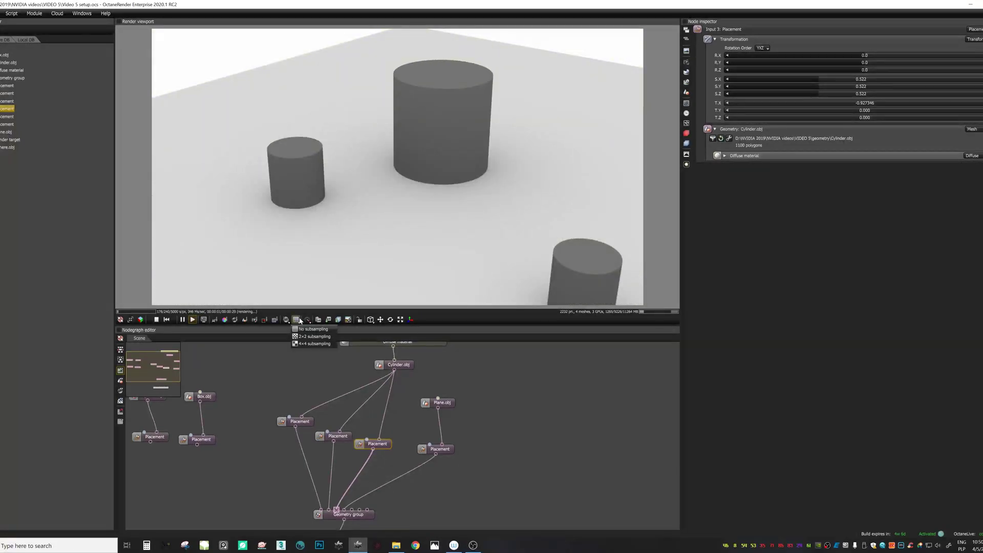
{"action": "left_click", "coordinate": [306, 346]}
{"action": "left_click_drag", "start_coordinate": [378, 224], "coordinate": [365, 166]}
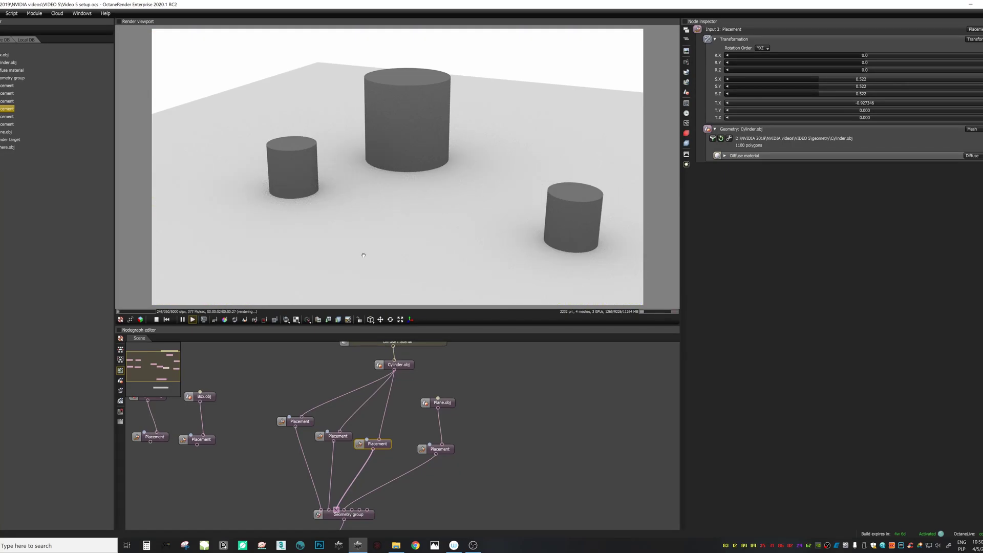
{"action": "left_click_drag", "start_coordinate": [363, 172], "coordinate": [386, 262]}
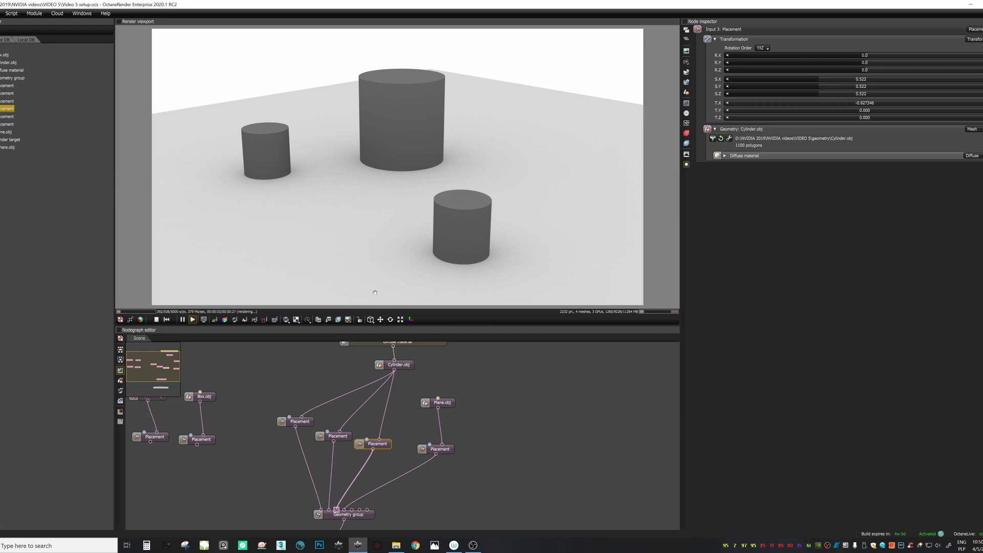
{"action": "left_click_drag", "start_coordinate": [351, 303], "coordinate": [336, 309]}
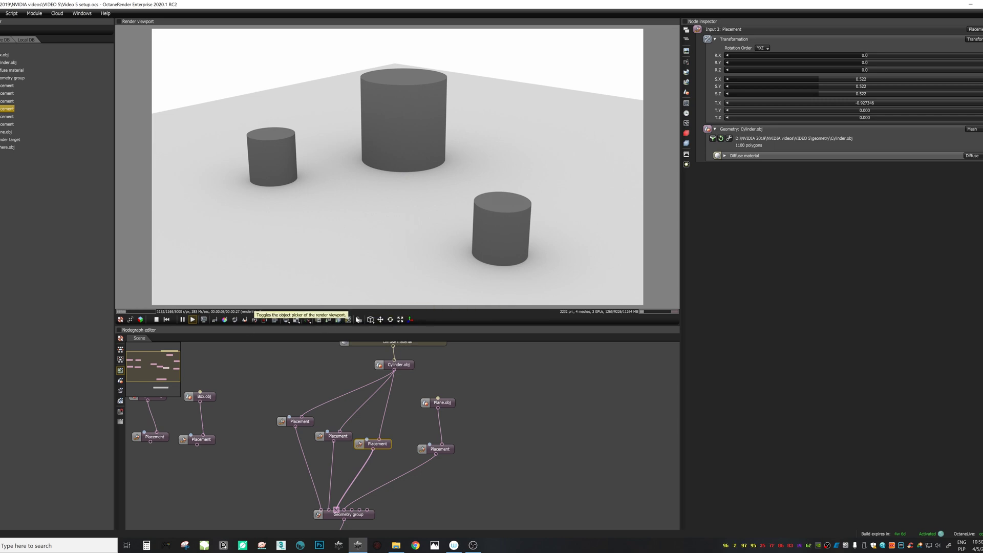
- Look over the PNG and EXR formats offered for saving the render
{"action": "left_click", "coordinate": [328, 321]}
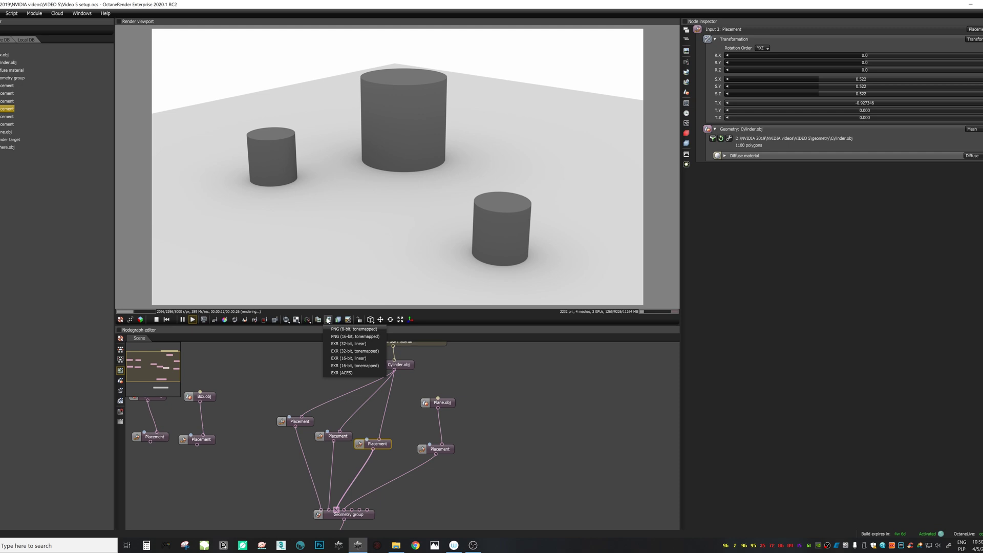
{"action": "left_click", "coordinate": [310, 339]}
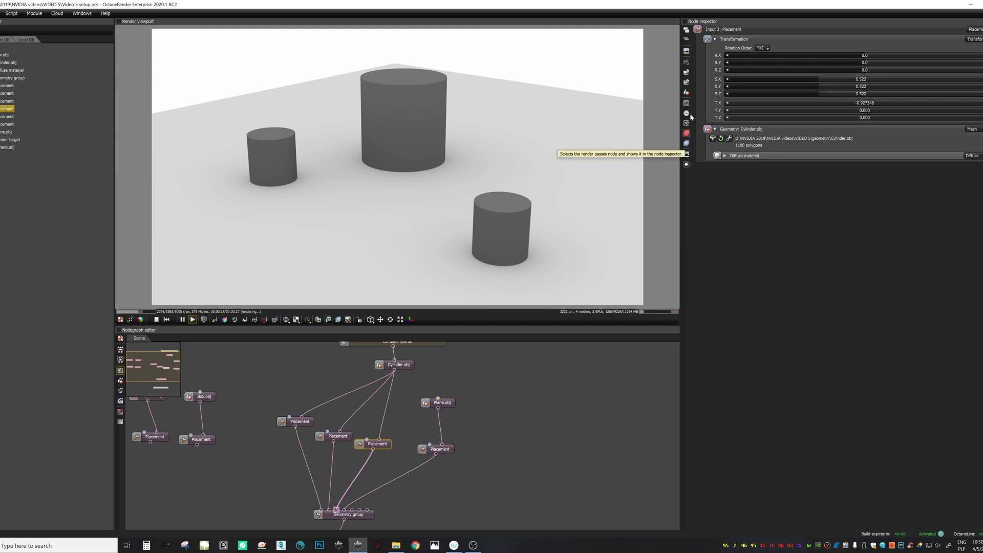
- Enable the Object ID render pass among the info passes, compare it with the beauty pass, and disable it again
{"action": "left_click", "coordinate": [686, 143]}
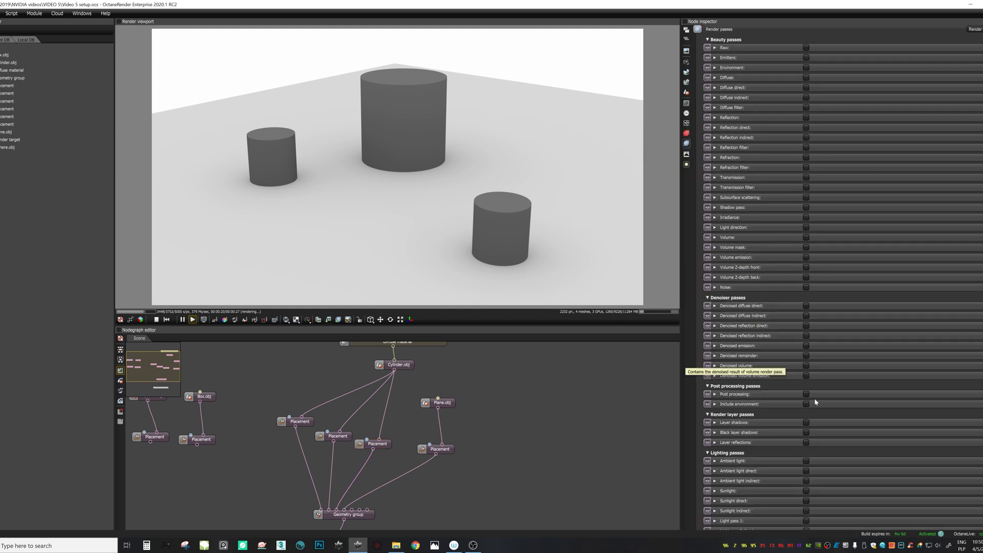
{"action": "scroll", "coordinate": [813, 398], "scroll_direction": "down", "scroll_amount": 5}
{"action": "scroll", "coordinate": [793, 357], "scroll_direction": "down", "scroll_amount": 10}
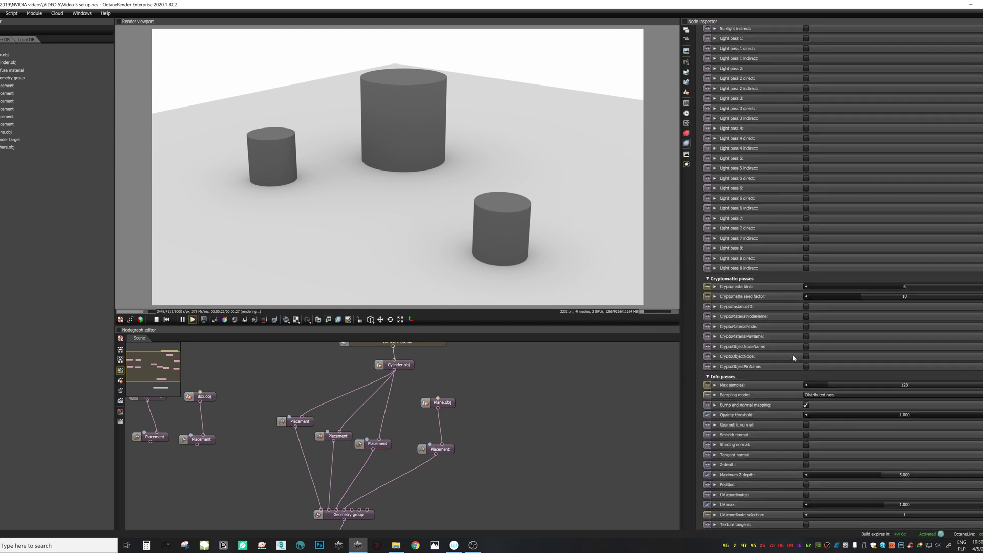
{"action": "scroll", "coordinate": [797, 336], "scroll_direction": "down", "scroll_amount": 5}
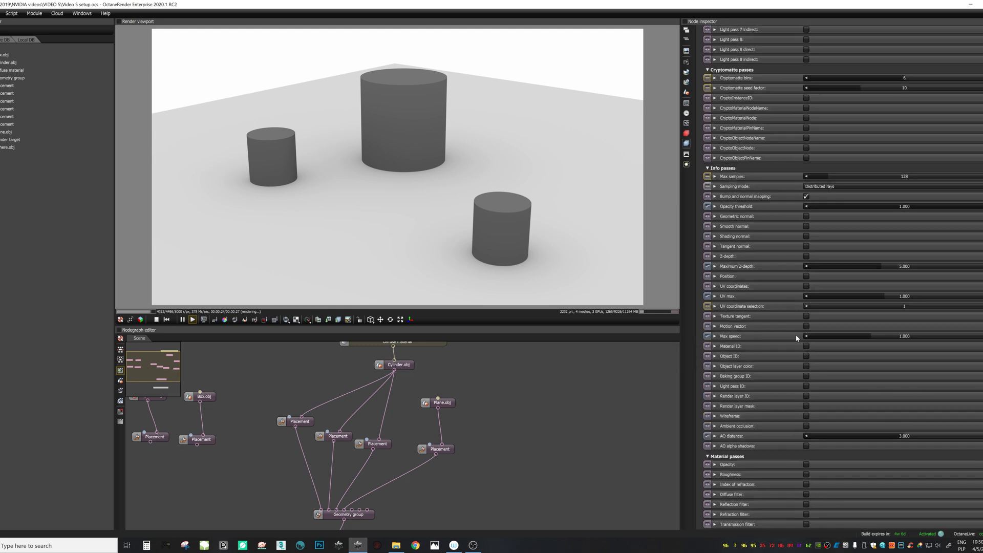
{"action": "scroll", "coordinate": [785, 318], "scroll_direction": "up", "scroll_amount": 2}
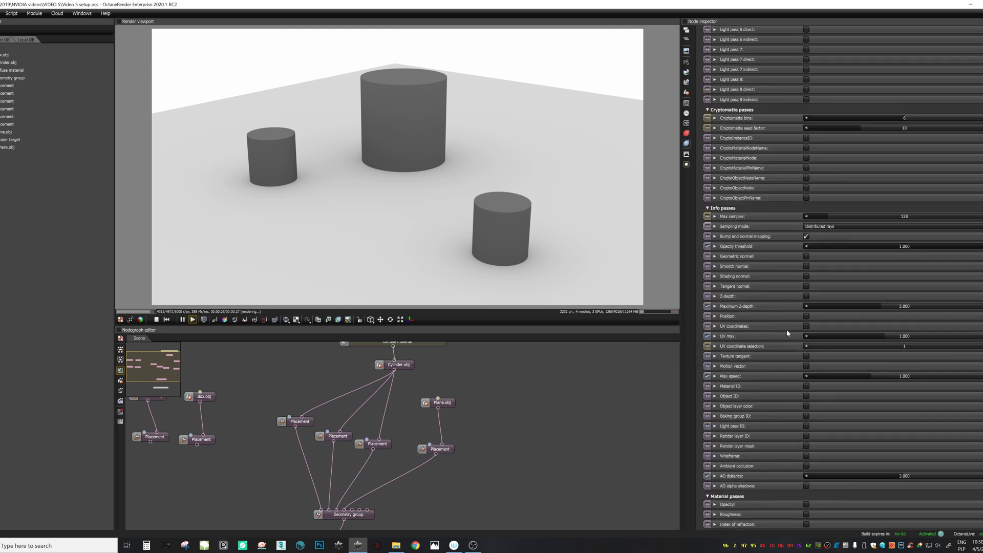
{"action": "left_click", "coordinate": [806, 396]}
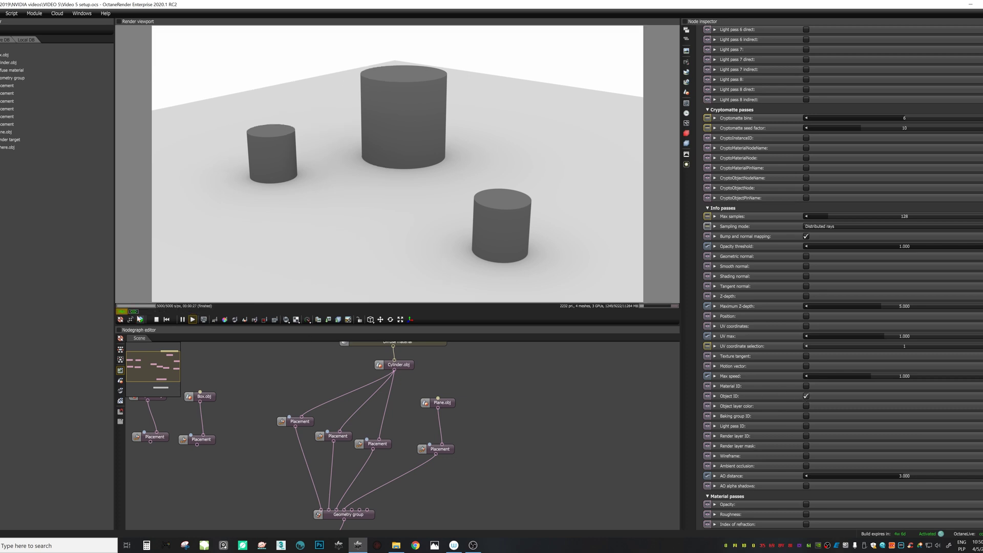
{"action": "left_click", "coordinate": [133, 311]}
{"action": "left_click", "coordinate": [121, 311]}
{"action": "left_click", "coordinate": [134, 312]}
{"action": "left_click", "coordinate": [806, 397]}
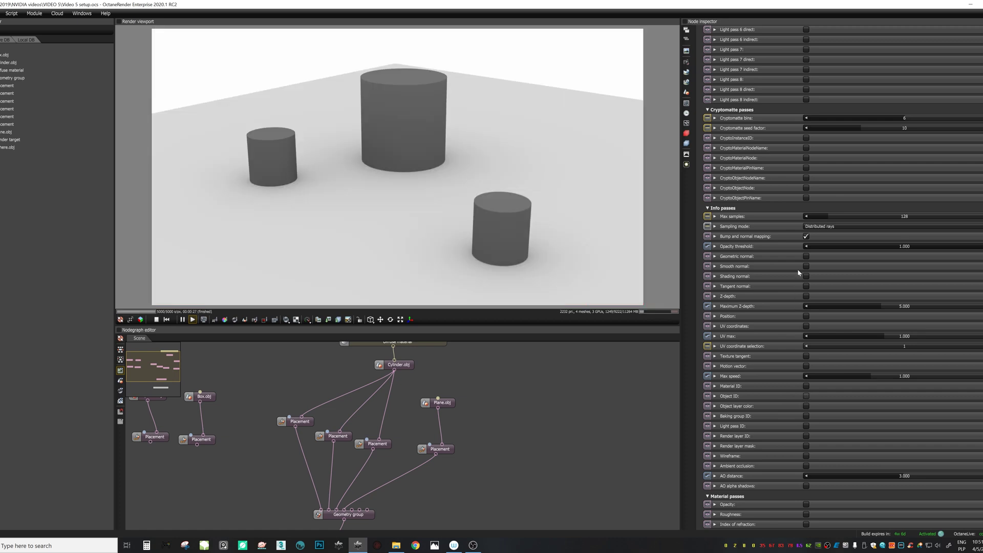
- Enable the Material ID render pass, display it in the viewport, and disable it again
{"action": "left_click", "coordinate": [806, 387]}
{"action": "left_click", "coordinate": [135, 312]}
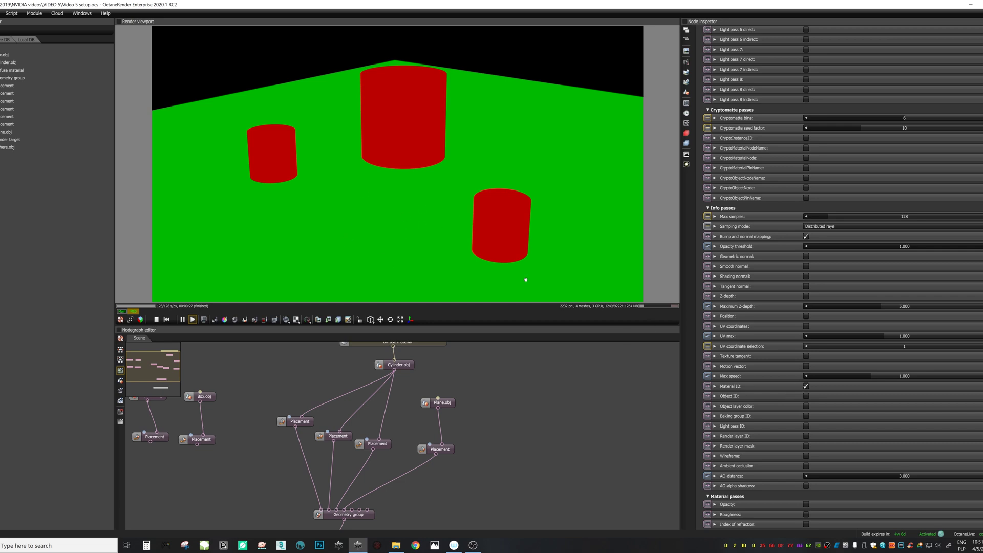
{"action": "left_click", "coordinate": [807, 387]}
{"action": "left_click_drag", "start_coordinate": [404, 222], "coordinate": [433, 68]}
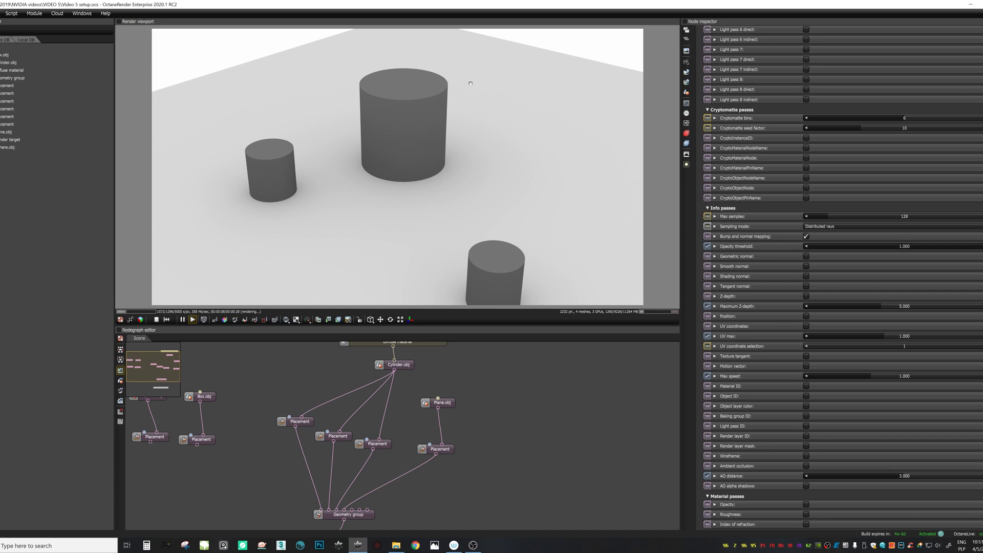
{"action": "left_click_drag", "start_coordinate": [506, 241], "coordinate": [342, 211]}
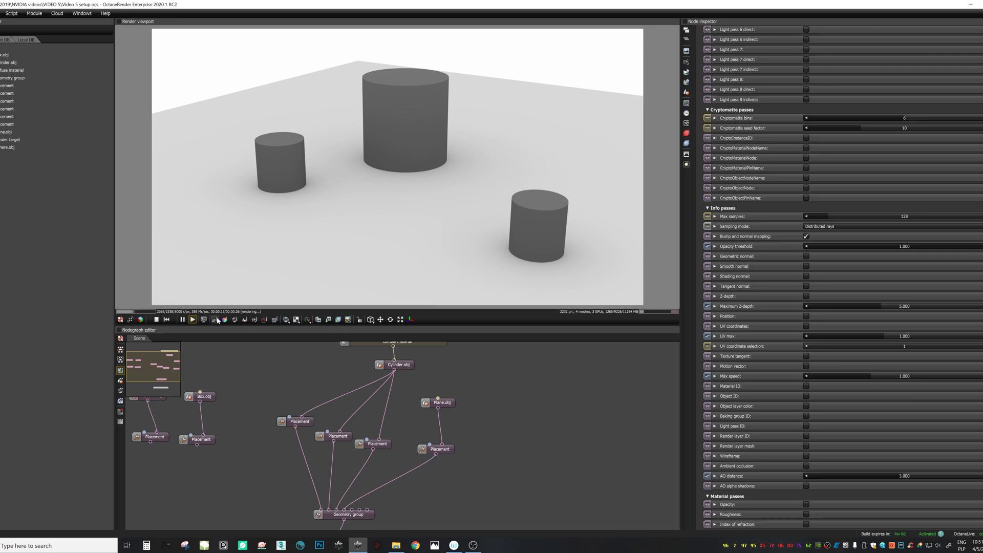
{"action": "left_click_drag", "start_coordinate": [421, 110], "coordinate": [428, 229]}
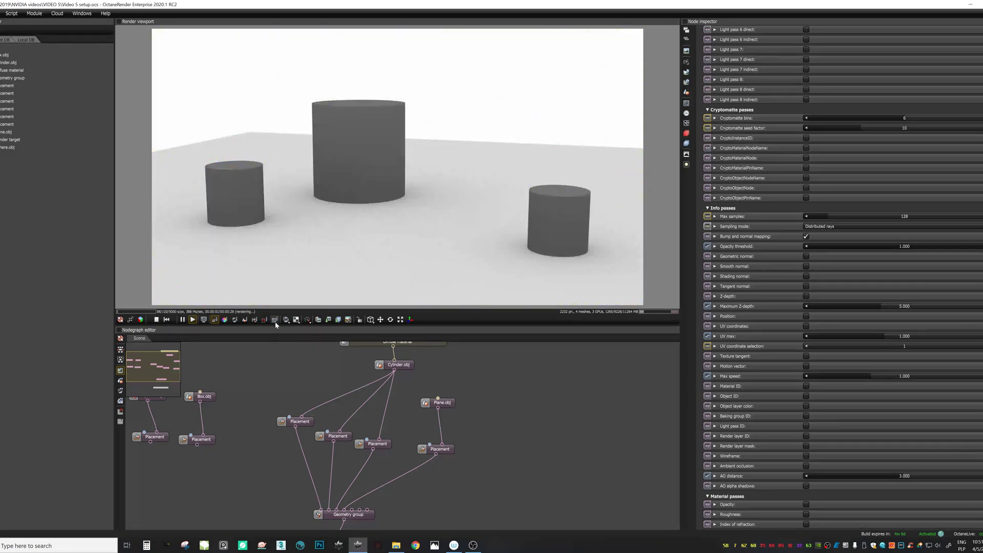
{"action": "mouse_move", "coordinate": [362, 213]}
{"action": "left_mouse_down"}
{"action": "mouse_move", "coordinate": [410, 195]}
{"action": "mouse_move", "coordinate": [376, 220]}
{"action": "left_mouse_up"}
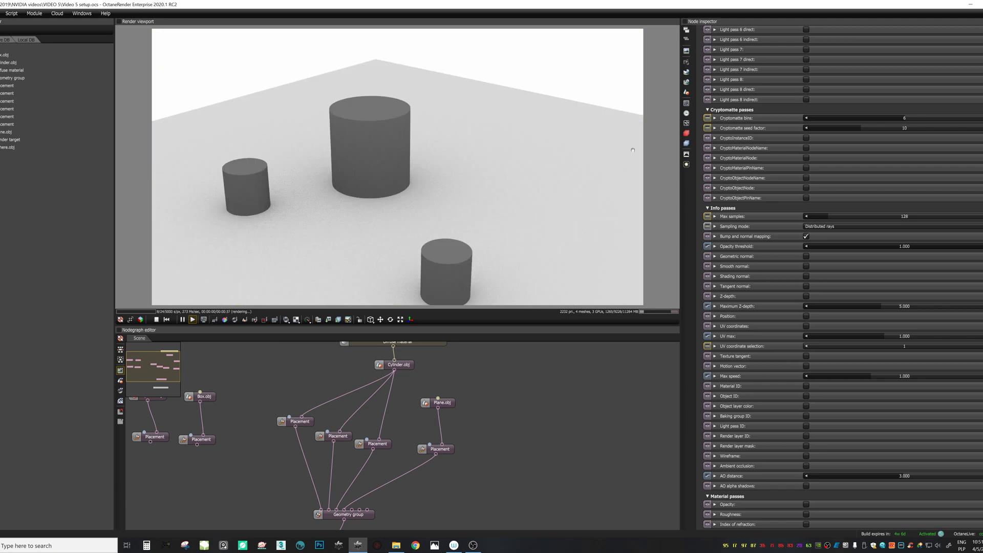
- Set the camera's aperture to 0.000 and inspect the cylinders from several angles and distances
{"action": "left_click", "coordinate": [686, 62]}
{"action": "left_click_drag", "start_coordinate": [840, 213], "coordinate": [763, 224]}
{"action": "scroll", "coordinate": [378, 211], "scroll_direction": "down", "scroll_amount": 3}
{"action": "left_click_drag", "start_coordinate": [378, 211], "coordinate": [384, 163]}
{"action": "scroll", "coordinate": [438, 185], "scroll_direction": "up", "scroll_amount": 2}
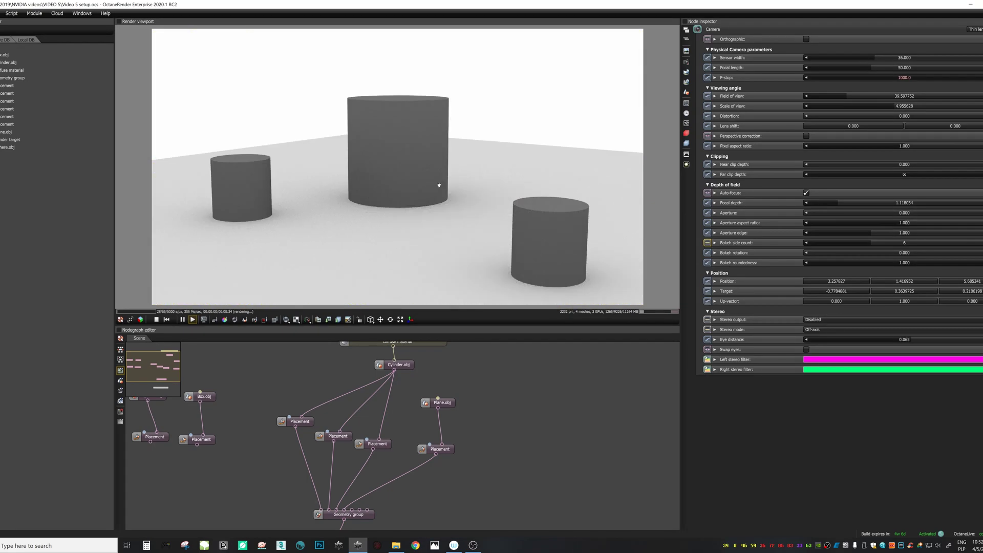
{"action": "scroll", "coordinate": [321, 223], "scroll_direction": "down", "scroll_amount": 2}
{"action": "left_click_drag", "start_coordinate": [321, 223], "coordinate": [461, 256]}
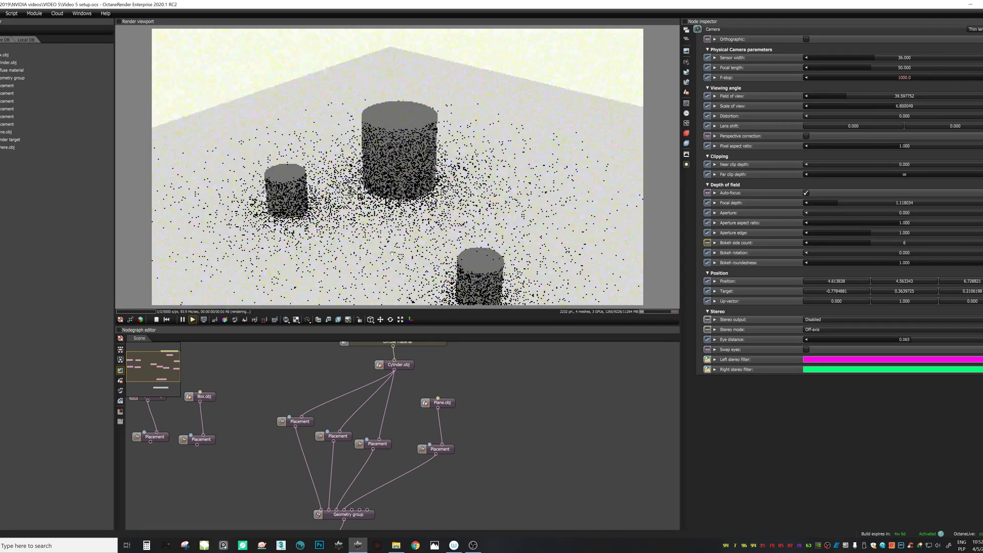
- Look at the cylinders from above and from several sides with the aperture at zero
{"action": "left_click_drag", "start_coordinate": [573, 255], "coordinate": [354, 208]}
{"action": "scroll", "coordinate": [404, 258], "scroll_direction": "down", "scroll_amount": 2}
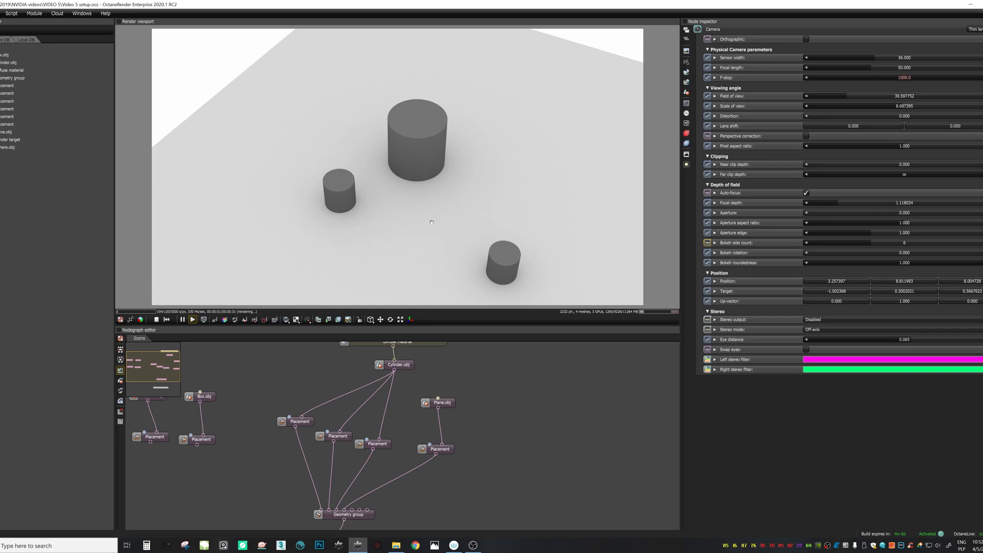
{"action": "left_click_drag", "start_coordinate": [431, 222], "coordinate": [563, 215]}
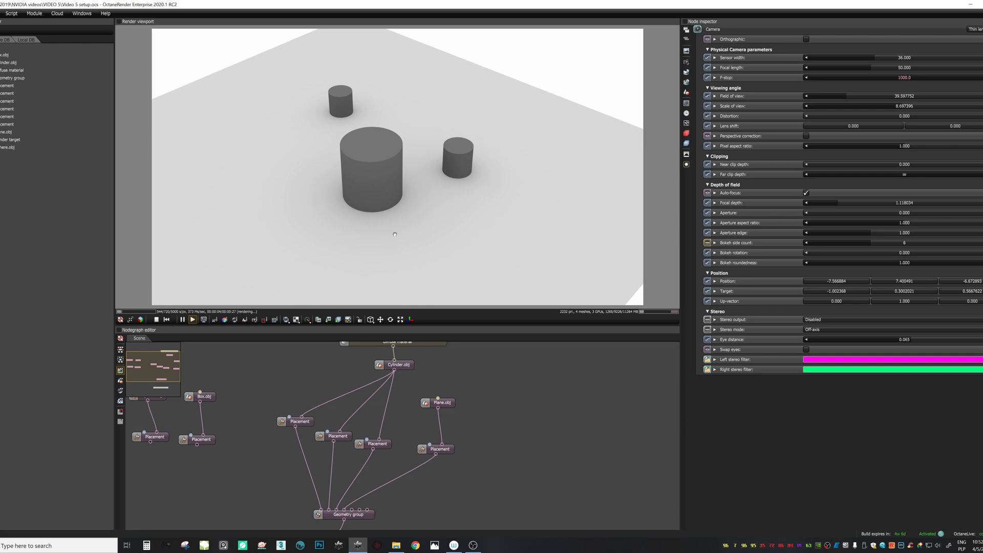
{"action": "left_click_drag", "start_coordinate": [392, 226], "coordinate": [500, 199]}
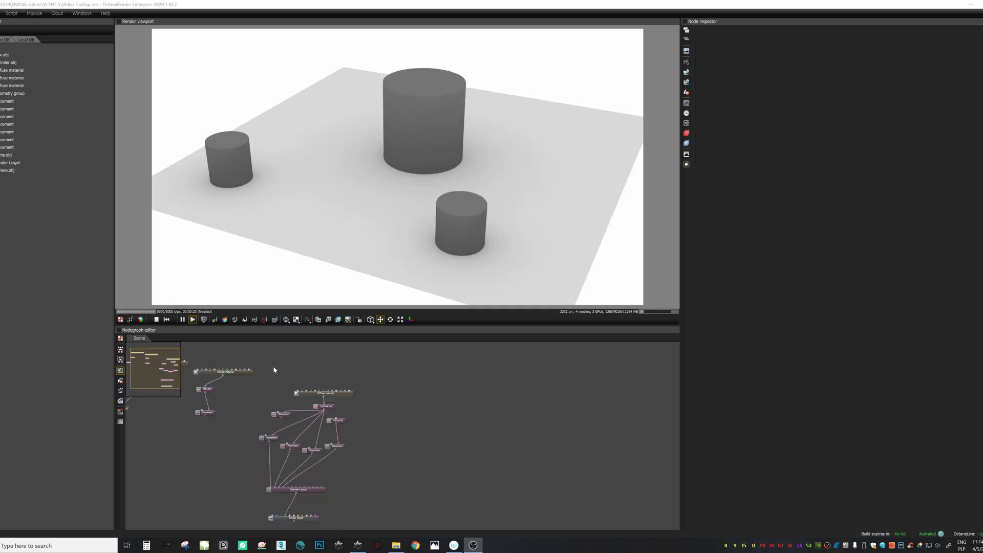
- Move the Box.obj material, mesh and placement nodes beside the cylinder network and connect their placement to the geometry group
{"action": "middle_click_drag", "start_coordinate": [296, 373], "coordinate": [339, 367]}
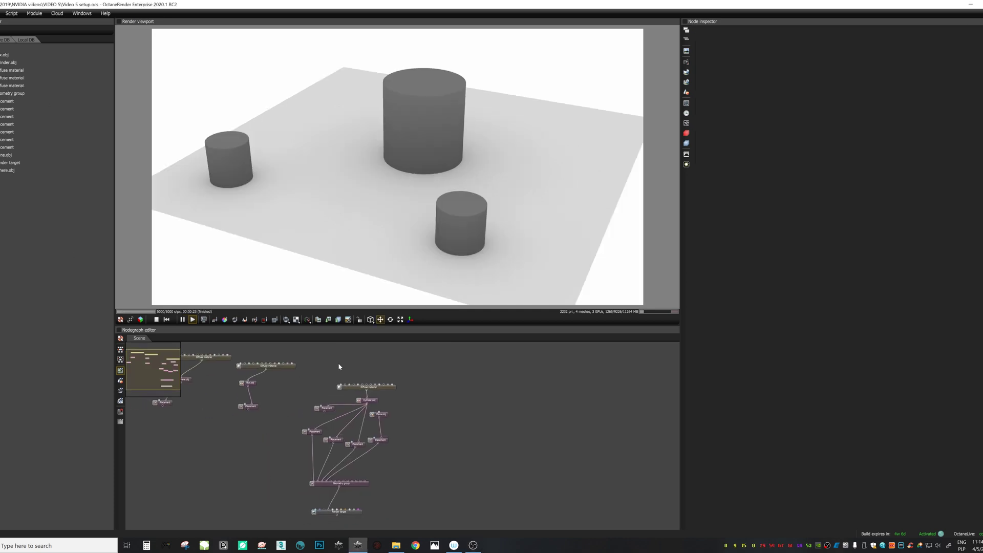
{"action": "left_click", "coordinate": [273, 371]}
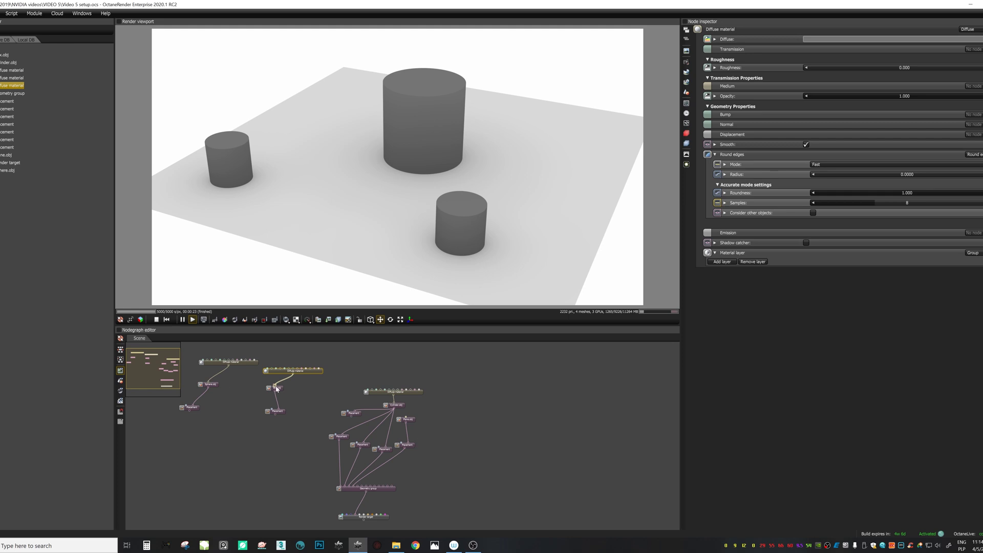
{"action": "left_click", "coordinate": [281, 413]}
{"action": "left_click_drag", "start_coordinate": [280, 392], "coordinate": [482, 417]}
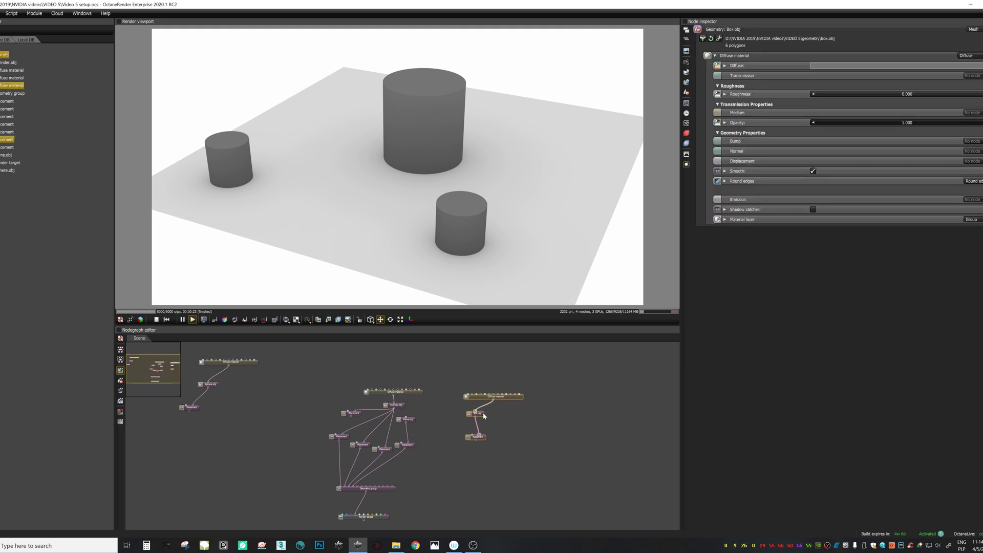
{"action": "middle_click_drag", "start_coordinate": [520, 436], "coordinate": [494, 421]}
{"action": "left_click", "coordinate": [454, 425]}
{"action": "left_click_drag", "start_coordinate": [452, 427], "coordinate": [359, 476]}
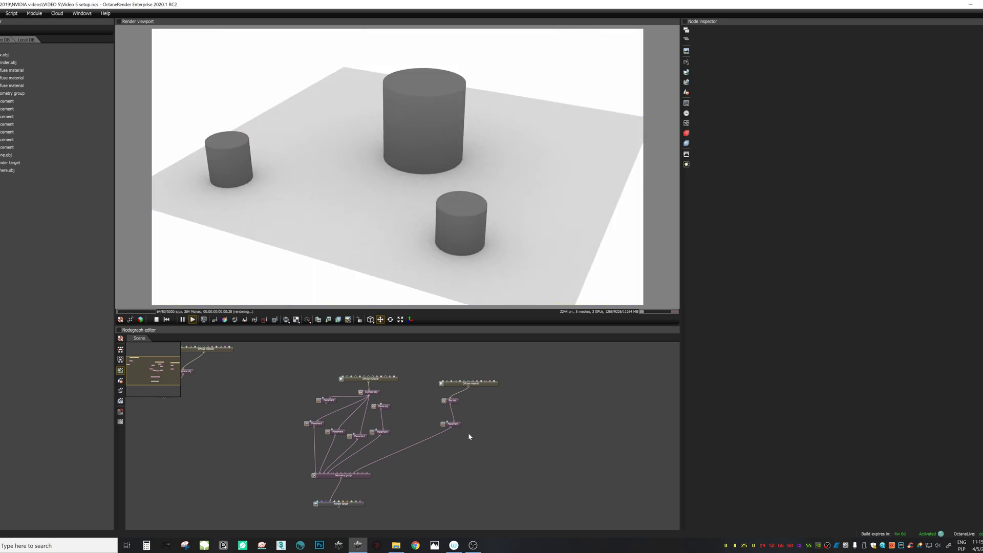
- Move the box along X to about -2.99, beside the large cylinder, and shift its mesh node closer to its placement node
{"action": "left_click", "coordinate": [454, 424]}
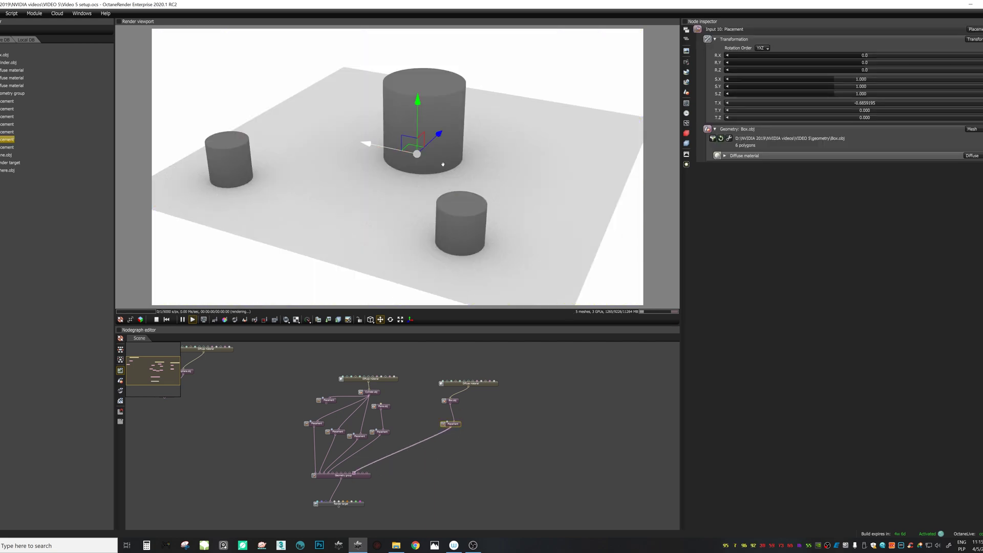
{"action": "left_click_drag", "start_coordinate": [404, 142], "coordinate": [503, 163]}
{"action": "left_click", "coordinate": [478, 384]}
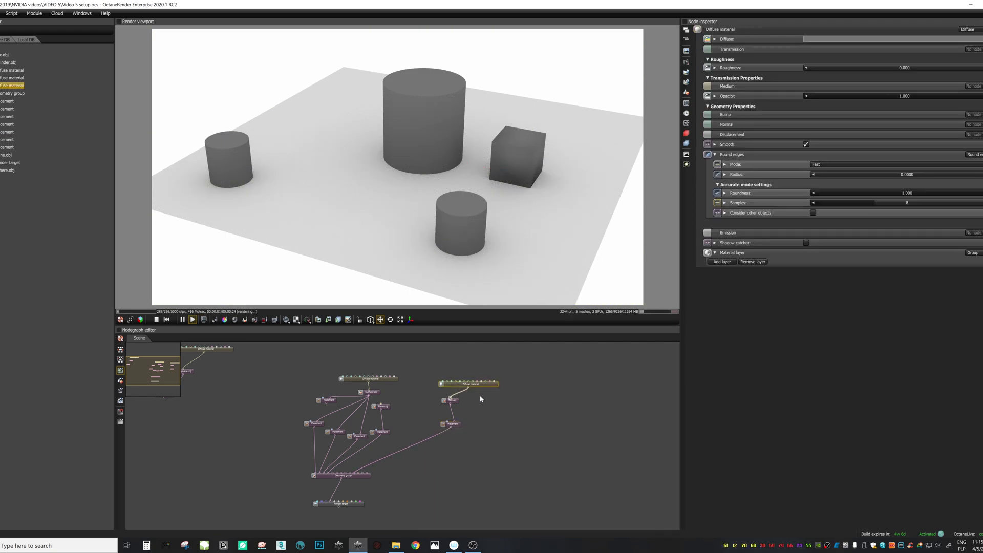
{"action": "left_click_drag", "start_coordinate": [456, 402], "coordinate": [473, 411]}
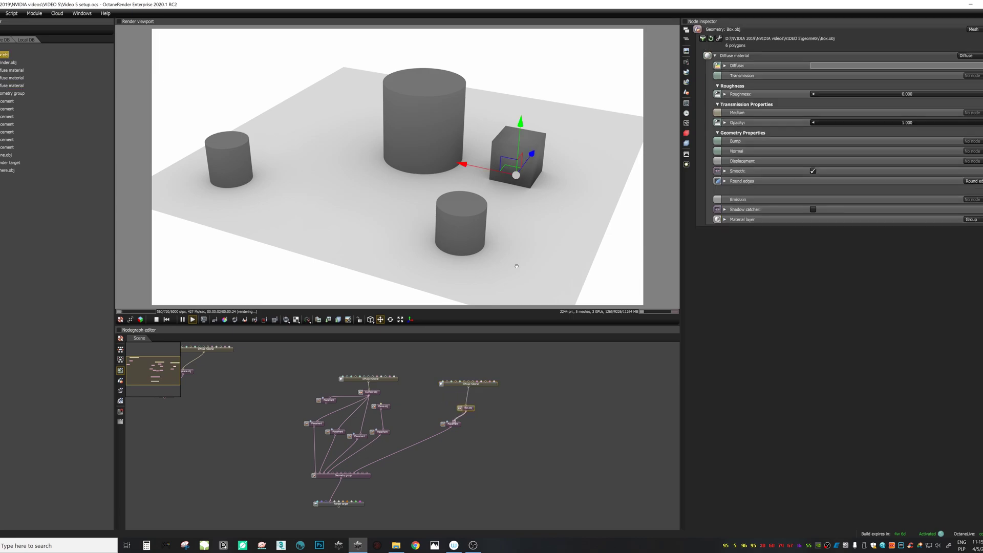
- Flatten the box into a wide slab by scaling its placement to 8.120 in X and Z and 0.401 in Y
{"action": "left_click", "coordinate": [457, 424]}
{"action": "left_click_drag", "start_coordinate": [522, 243], "coordinate": [484, 262]}
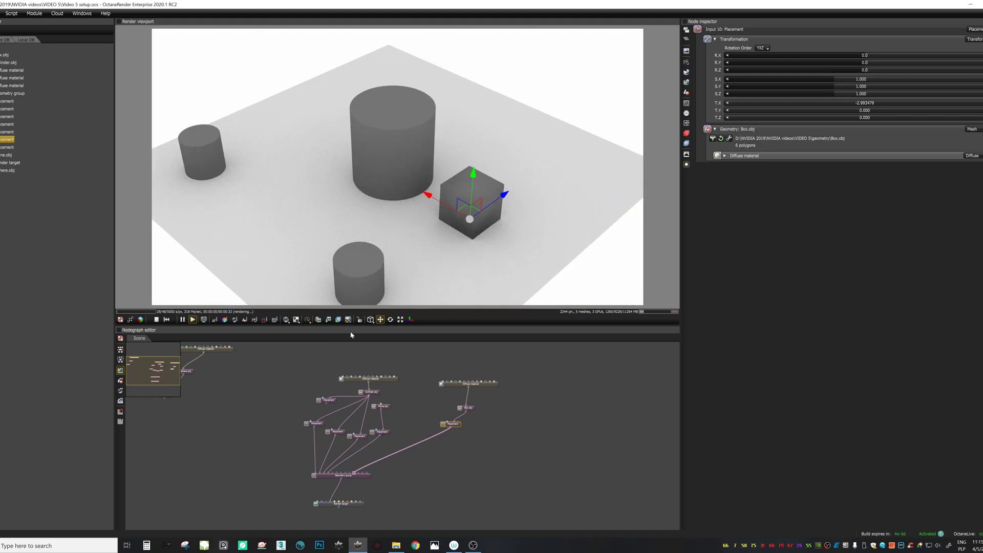
{"action": "left_click_drag", "start_coordinate": [835, 80], "coordinate": [872, 80]}
{"action": "left_click_drag", "start_coordinate": [834, 86], "coordinate": [813, 87]}
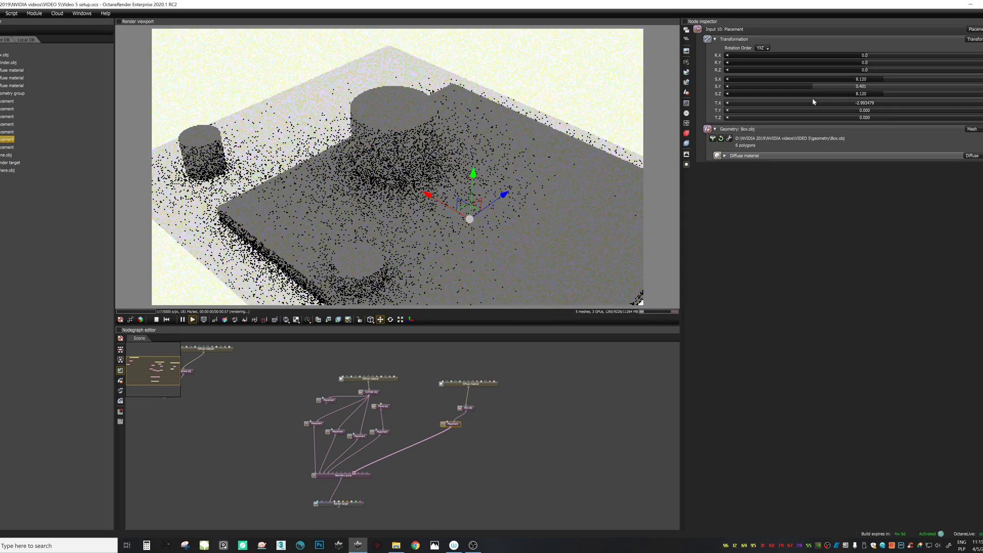
- Position the slab under the cylinders by moving it to about -0.24 in X and -0.19 in Y
{"action": "left_click_drag", "start_coordinate": [448, 203], "coordinate": [333, 157]}
{"action": "left_click_drag", "start_coordinate": [487, 253], "coordinate": [602, 226]}
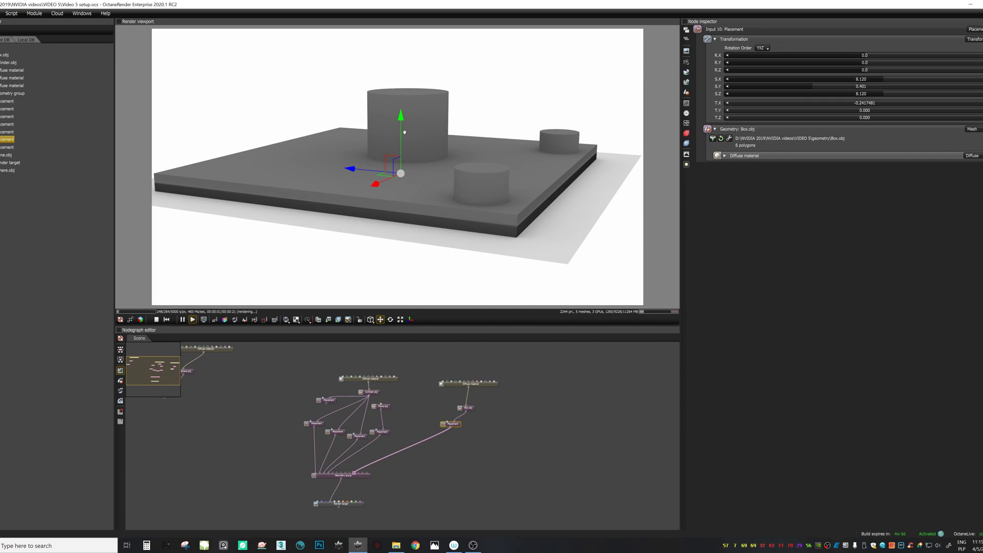
{"action": "left_click_drag", "start_coordinate": [400, 140], "coordinate": [476, 184]}
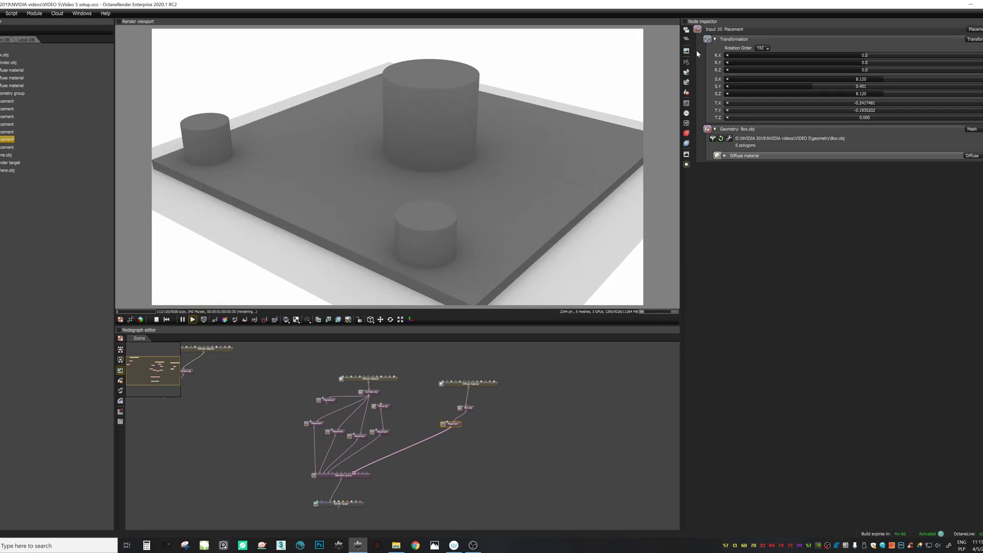
- Change the environment type to daylight and inspect the cylinders' shadows from other sides
{"action": "left_click", "coordinate": [686, 72]}
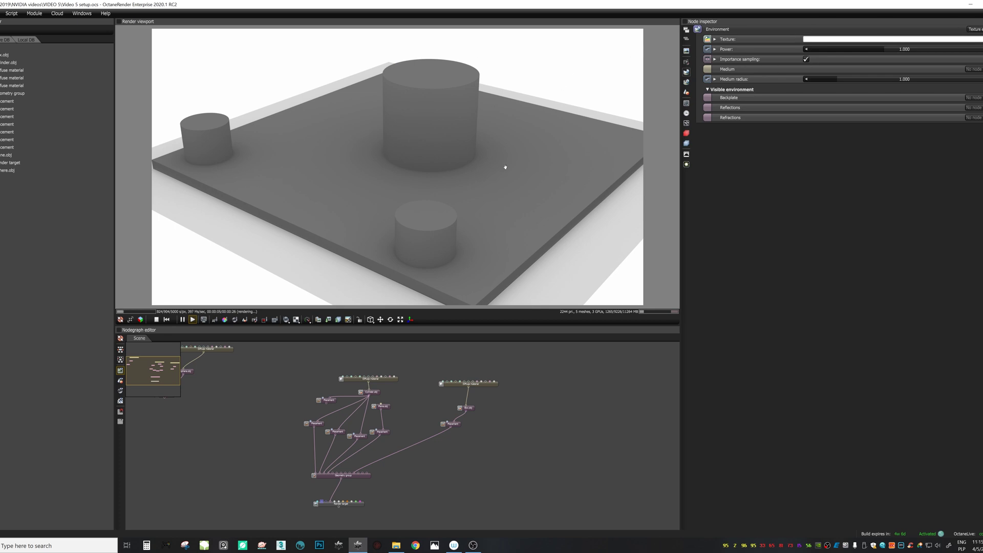
{"action": "left_click", "coordinate": [974, 29]}
{"action": "left_click", "coordinate": [971, 44]}
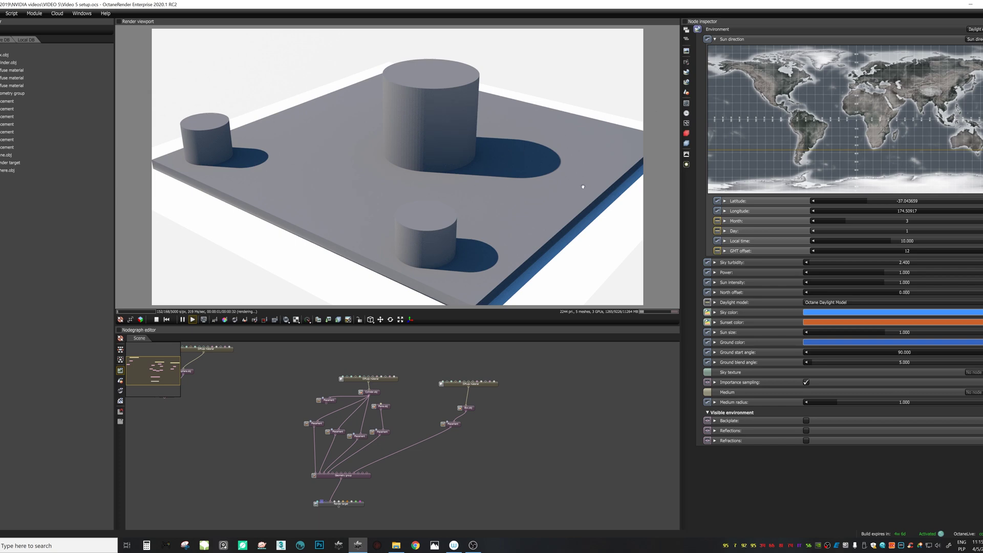
{"action": "left_click_drag", "start_coordinate": [486, 195], "coordinate": [436, 208]}
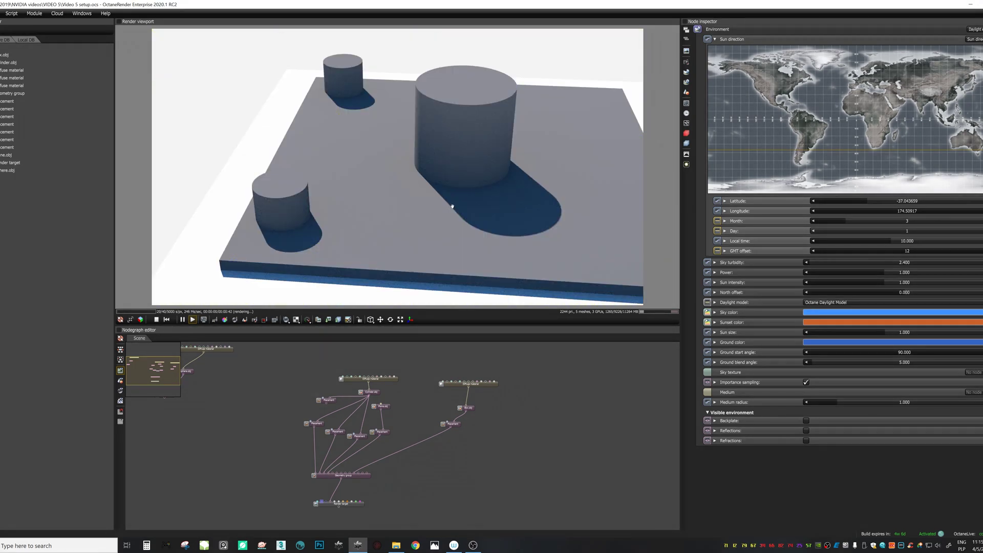
{"action": "left_click_drag", "start_coordinate": [410, 161], "coordinate": [333, 201]}
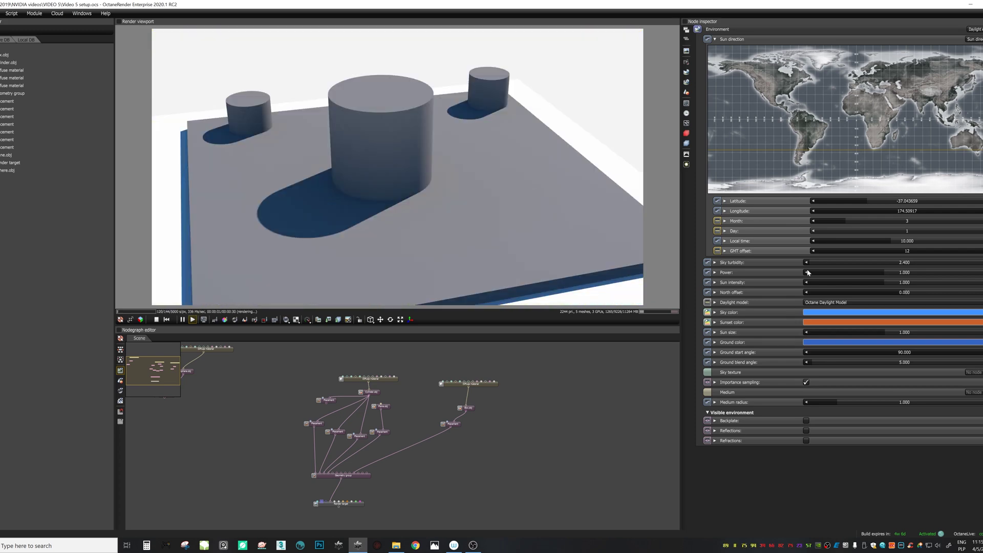
- Try a different longitude for the sun direction, undo it, and set the latitude to about 29.05
{"action": "mouse_move", "coordinate": [883, 148]}
{"action": "left_mouse_down"}
{"action": "mouse_move", "coordinate": [820, 89]}
{"action": "mouse_move", "coordinate": [759, 133]}
{"action": "mouse_move", "coordinate": [861, 82]}
{"action": "mouse_move", "coordinate": [972, 82]}
{"action": "mouse_move", "coordinate": [943, 83]}
{"action": "mouse_move", "coordinate": [938, 149]}
{"action": "mouse_move", "coordinate": [982, 150]}
{"action": "left_mouse_up"}
{"action": "left_click_drag", "start_coordinate": [982, 211], "coordinate": [965, 212]}
{"action": "key", "text": "ctrl+z"}
{"action": "left_click_drag", "start_coordinate": [872, 201], "coordinate": [931, 202]}
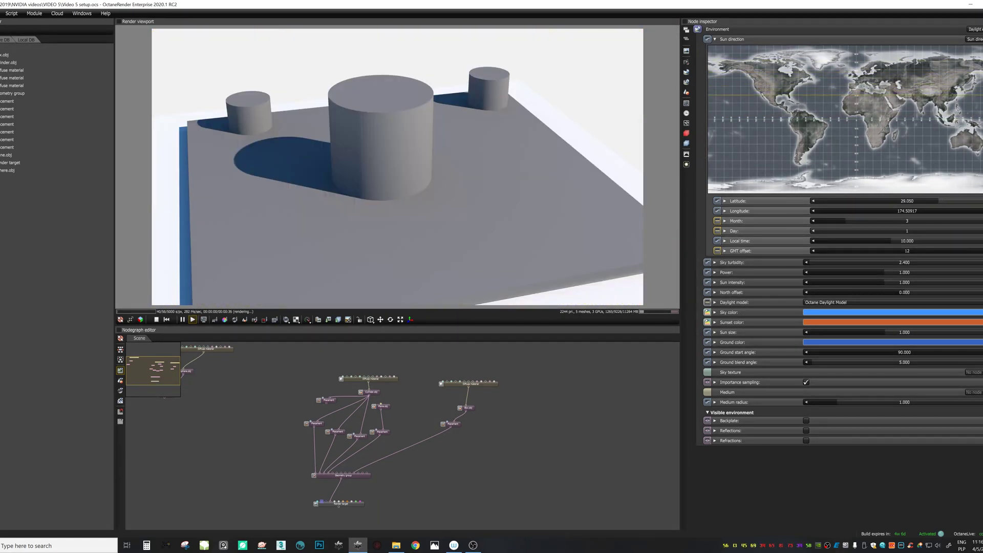
- Set the GMT offset of the daylight sun direction to 7
{"action": "left_click_drag", "start_coordinate": [479, 185], "coordinate": [314, 179]}
{"action": "left_click_drag", "start_coordinate": [652, 186], "coordinate": [413, 123]}
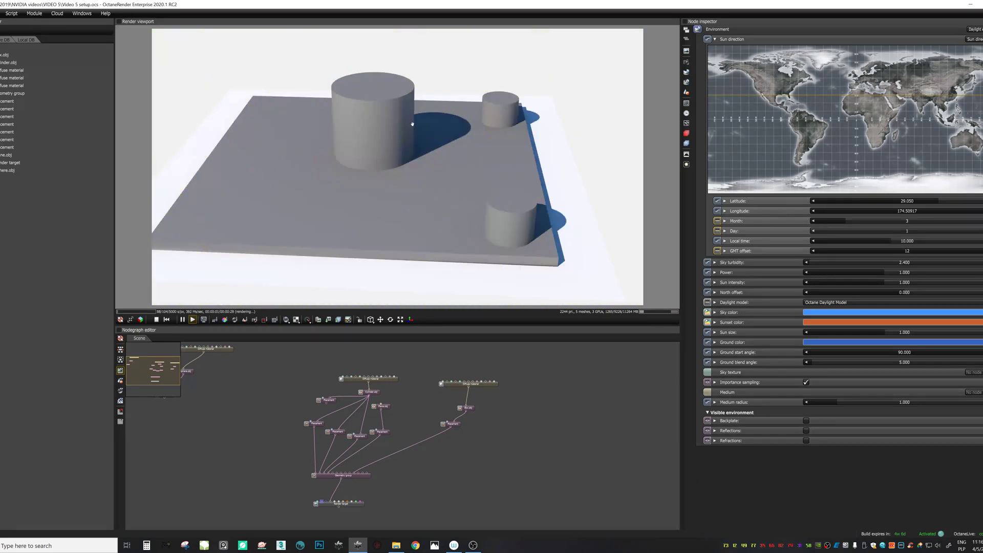
{"action": "left_click_drag", "start_coordinate": [350, 161], "coordinate": [328, 171]}
{"action": "scroll", "coordinate": [353, 180], "scroll_direction": "up", "scroll_amount": 3}
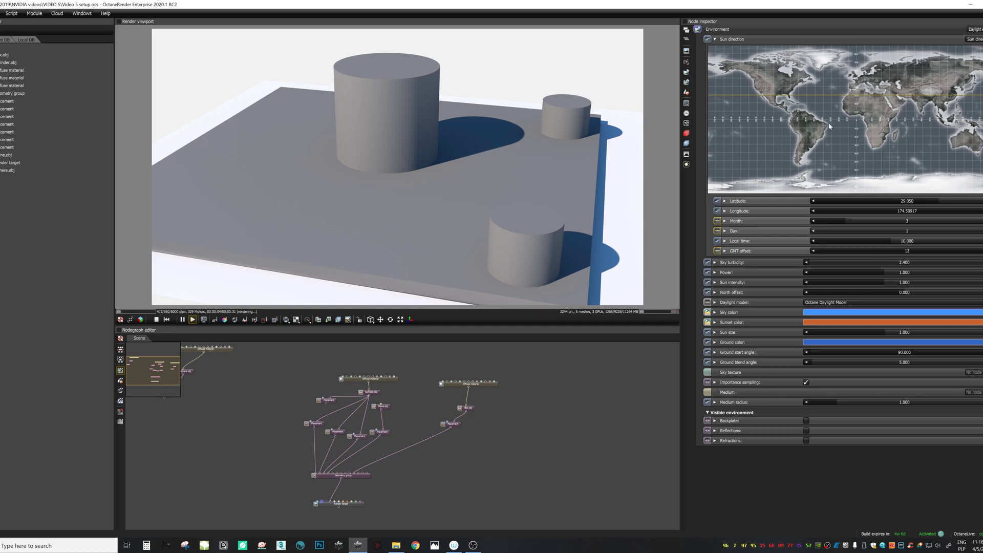
{"action": "left_click_drag", "start_coordinate": [393, 177], "coordinate": [496, 196]}
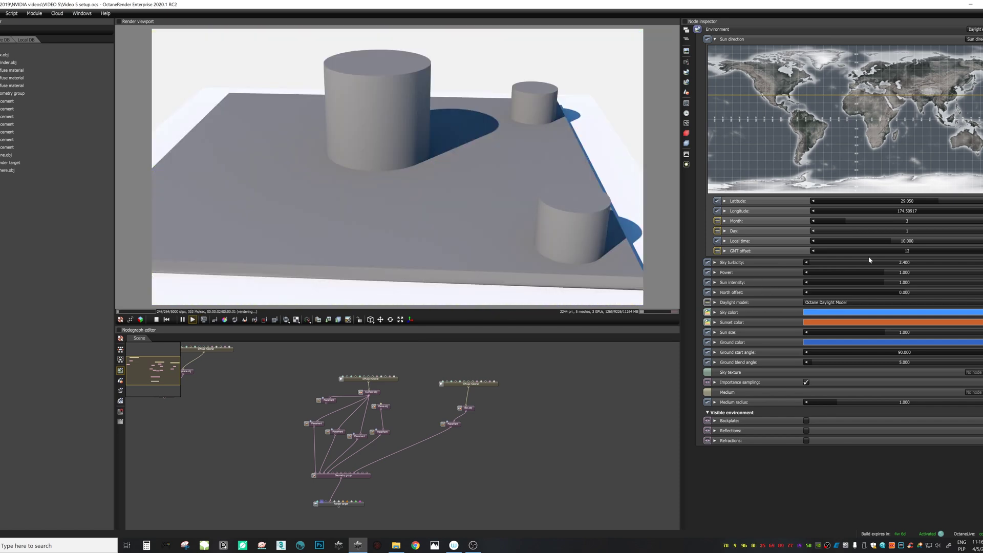
{"action": "mouse_move", "coordinate": [976, 252]}
{"action": "left_mouse_down"}
{"action": "mouse_move", "coordinate": [949, 257]}
{"action": "mouse_move", "coordinate": [962, 258]}
{"action": "left_mouse_up"}
{"action": "left_click_drag", "start_coordinate": [417, 221], "coordinate": [527, 237]}
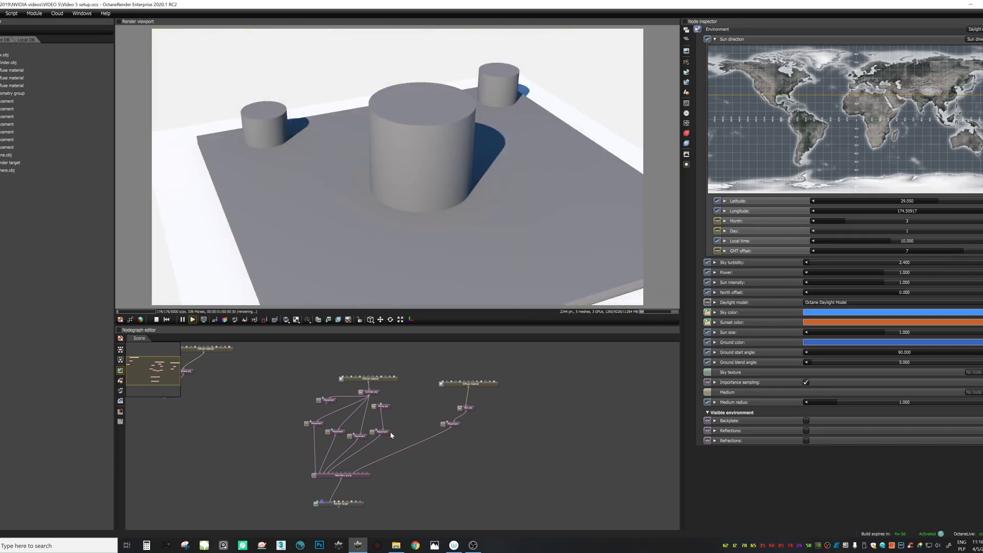
- Move the Sphere.obj node chain beside the box nodes and connect its placement to the geometry group
{"action": "scroll", "coordinate": [389, 432], "scroll_direction": "up", "scroll_amount": 2}
{"action": "scroll", "coordinate": [308, 391], "scroll_direction": "down", "scroll_amount": 3}
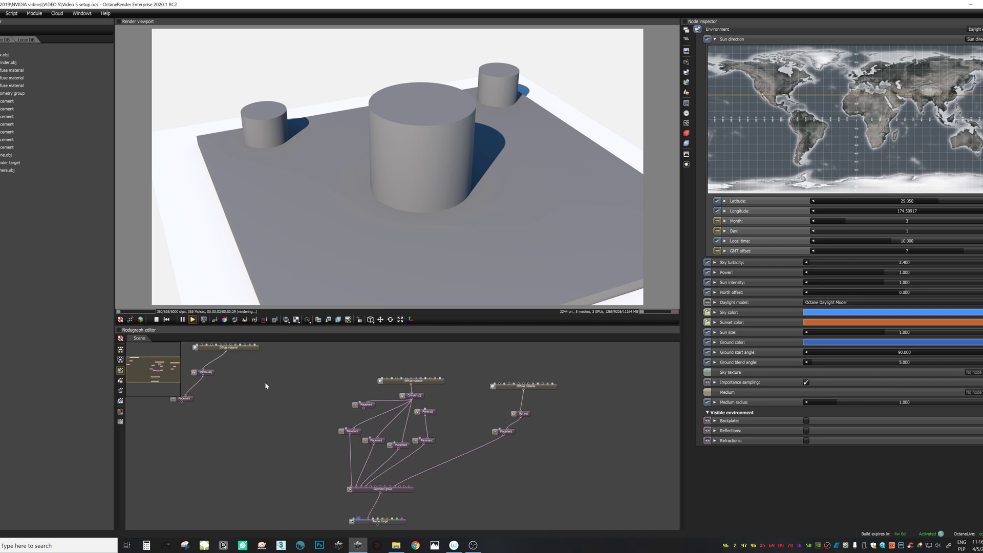
{"action": "left_click_drag", "start_coordinate": [282, 373], "coordinate": [544, 461]}
{"action": "left_click", "coordinate": [524, 478]}
{"action": "mouse_move", "coordinate": [469, 481]}
{"action": "left_mouse_down"}
{"action": "mouse_move", "coordinate": [410, 480]}
{"action": "mouse_move", "coordinate": [460, 481]}
{"action": "left_mouse_up"}
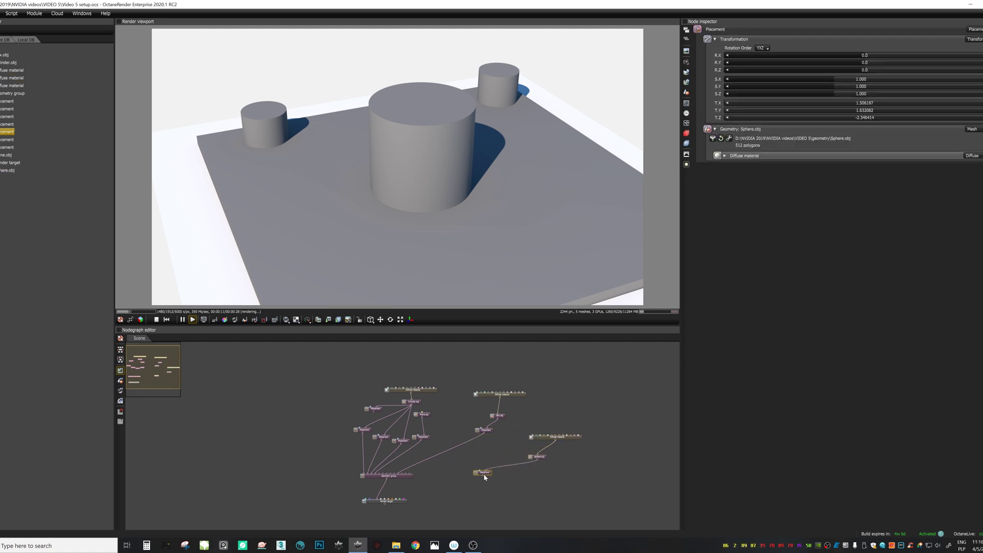
{"action": "left_click_drag", "start_coordinate": [409, 476], "coordinate": [407, 475]}
- Move the sphere with the translation gizmo to about -0.23 in X, 0.76 in Y and 2.60 in Z
{"action": "left_click", "coordinate": [380, 320]}
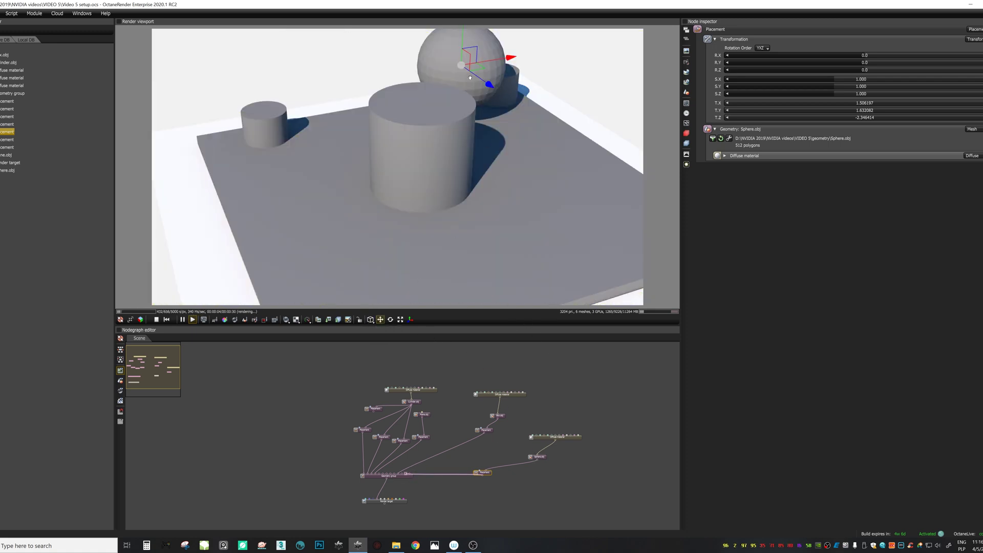
{"action": "left_click_drag", "start_coordinate": [478, 76], "coordinate": [586, 158]}
{"action": "left_click_drag", "start_coordinate": [627, 198], "coordinate": [618, 196]}
- Scale the sphere uniformly to 1.390 and move it along Z to about 1.92
{"action": "left_click_drag", "start_coordinate": [838, 80], "coordinate": [856, 80]}
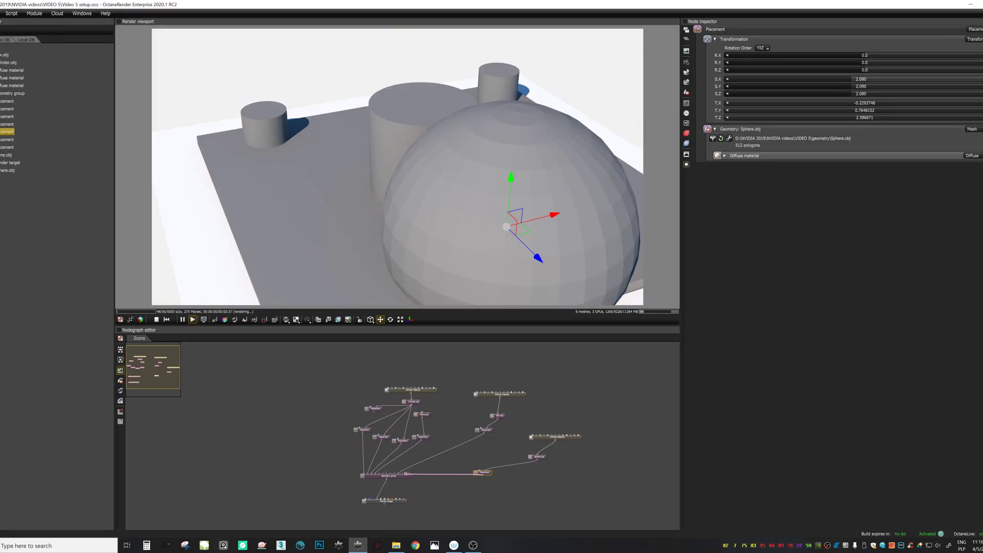
{"action": "left_click_drag", "start_coordinate": [536, 255], "coordinate": [486, 208]}
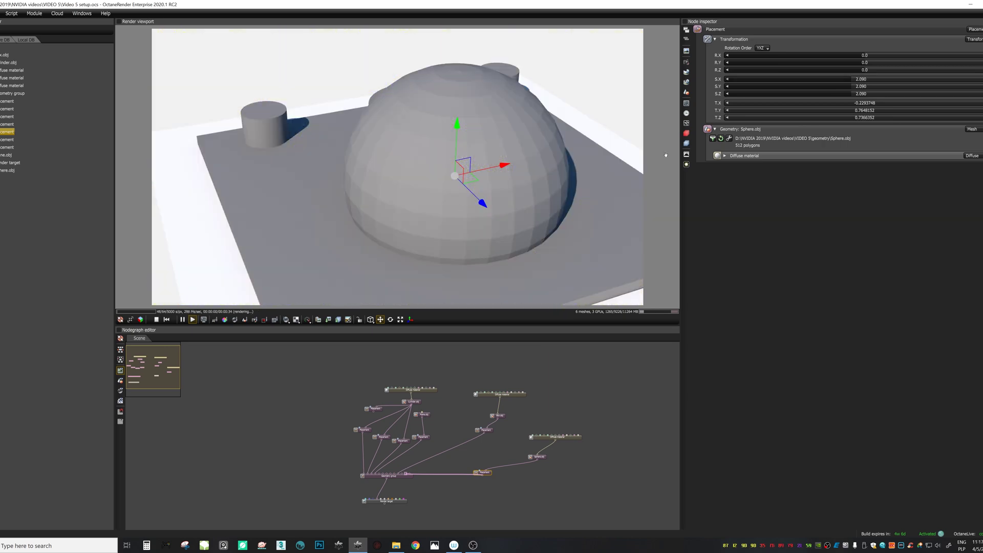
{"action": "left_click_drag", "start_coordinate": [852, 80], "coordinate": [857, 80]}
{"action": "left_click_drag", "start_coordinate": [412, 153], "coordinate": [562, 129]}
{"action": "left_click_drag", "start_coordinate": [846, 80], "coordinate": [842, 82]}
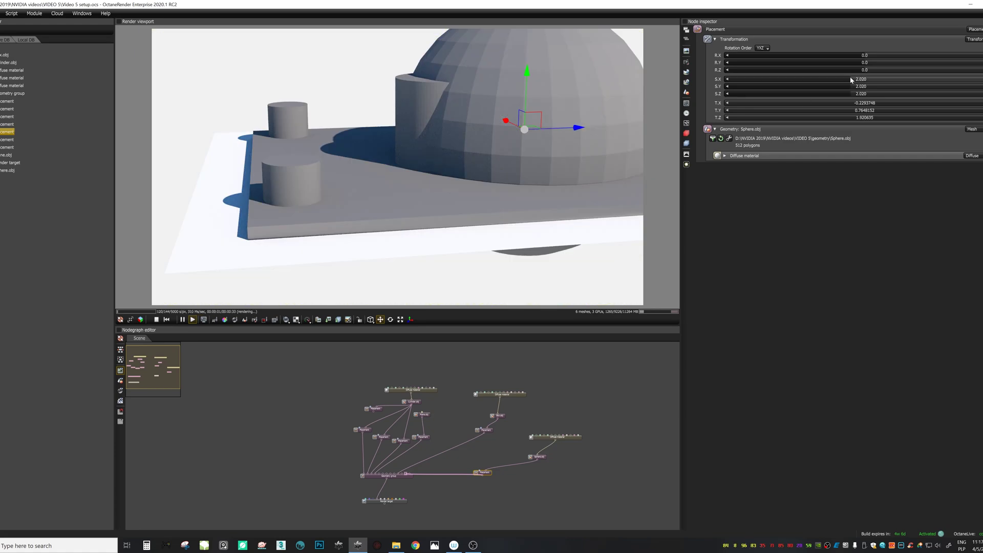
- Move the sphere along X to about -3.01, away from the large cylinder
{"action": "left_click_drag", "start_coordinate": [520, 201], "coordinate": [545, 240]}
{"action": "left_click_drag", "start_coordinate": [542, 205], "coordinate": [632, 184]}
{"action": "left_click_drag", "start_coordinate": [463, 109], "coordinate": [437, 115]}
{"action": "left_click_drag", "start_coordinate": [291, 161], "coordinate": [559, 179]}
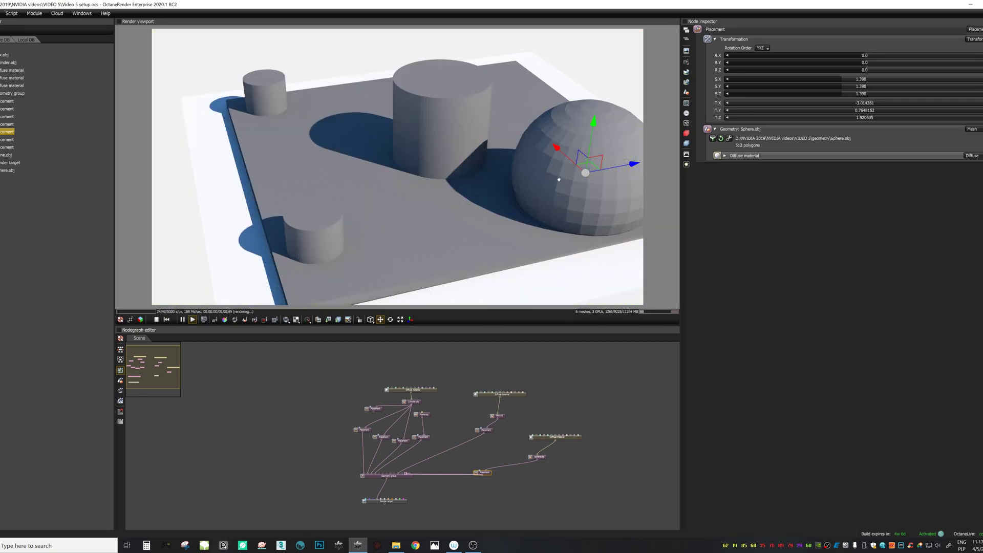
- Move the large cylinder along Z to about -1.24 and the sphere along X to about -1.82
{"action": "left_click", "coordinate": [404, 441]}
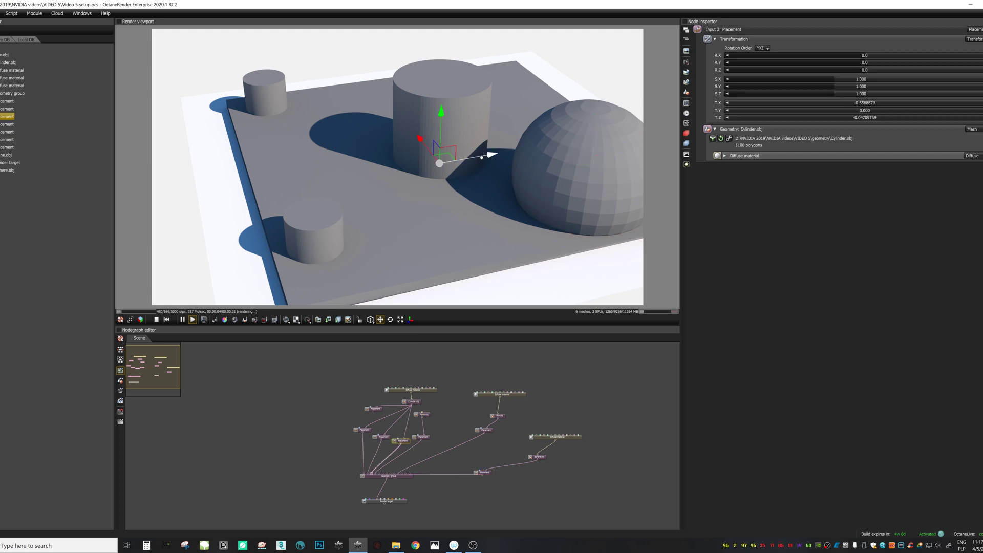
{"action": "left_click_drag", "start_coordinate": [480, 158], "coordinate": [439, 163]}
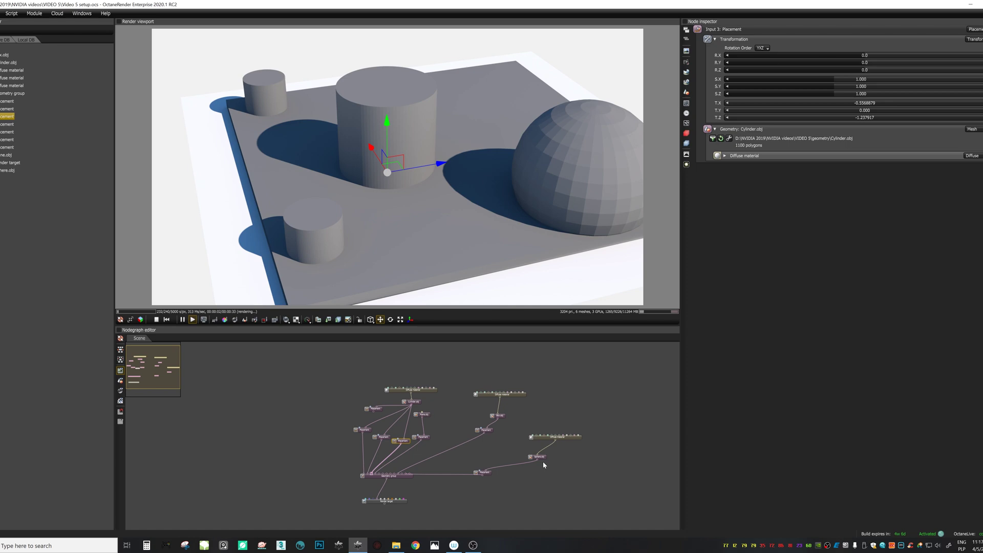
{"action": "left_click", "coordinate": [489, 473]}
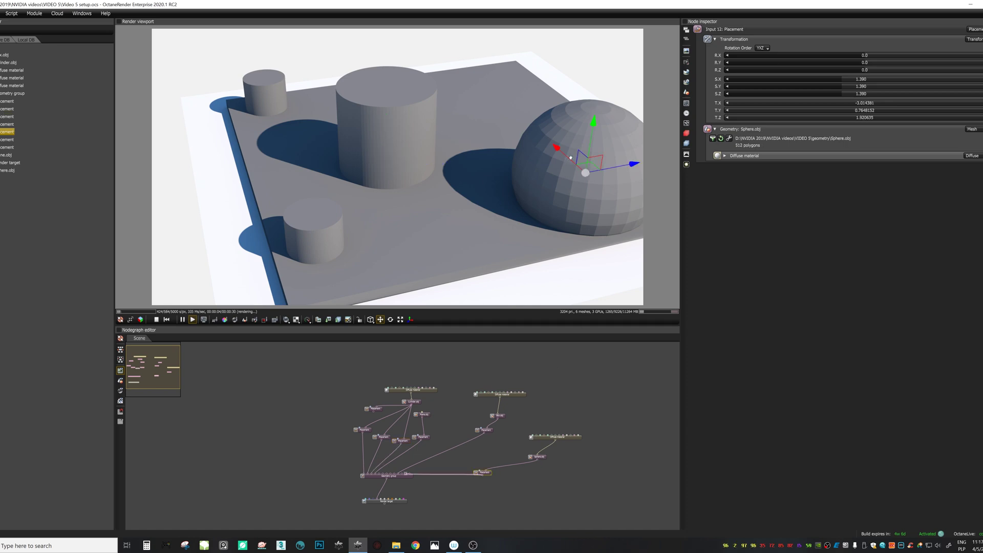
{"action": "left_click_drag", "start_coordinate": [570, 159], "coordinate": [526, 121]}
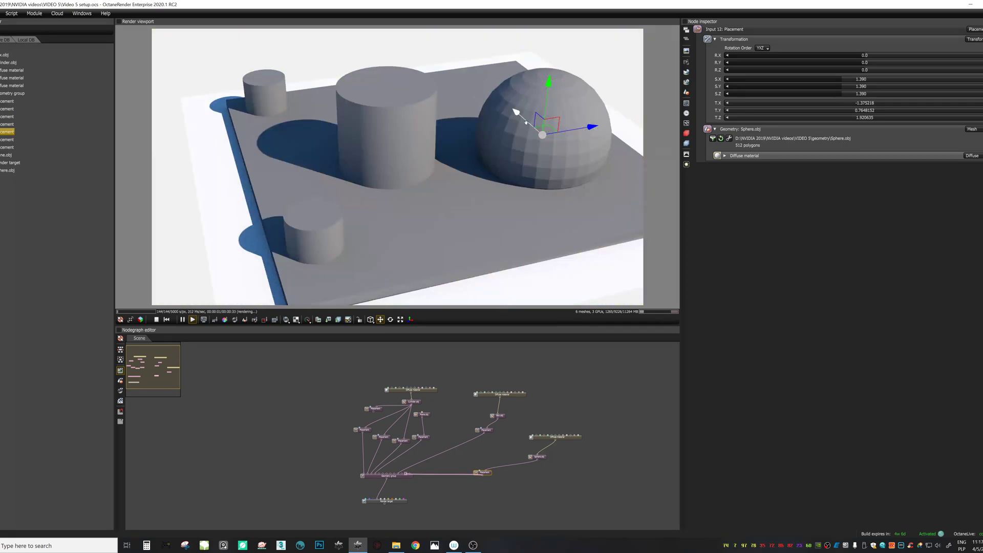
{"action": "left_click_drag", "start_coordinate": [526, 122], "coordinate": [536, 131]}
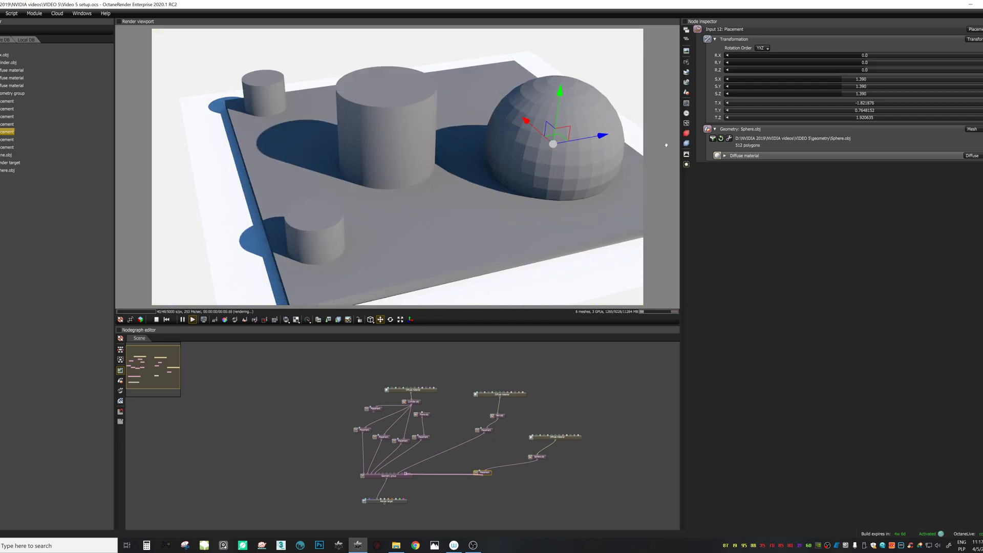
- Scale the sphere uniformly to 2.150 through its placement and check its size against the large cylinder
{"action": "left_click_drag", "start_coordinate": [840, 84], "coordinate": [852, 77]}
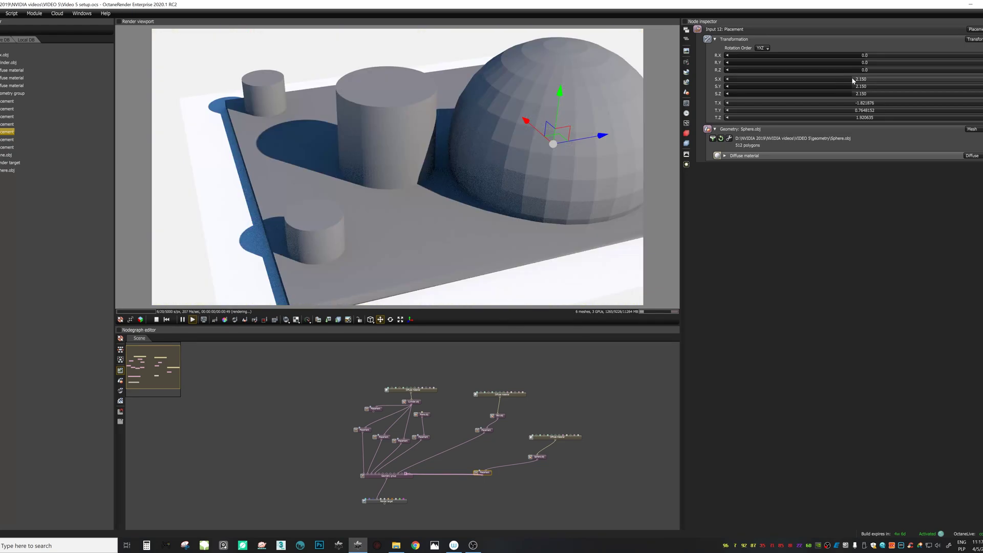
{"action": "left_click_drag", "start_coordinate": [362, 212], "coordinate": [553, 184]}
{"action": "right_click_drag", "start_coordinate": [409, 203], "coordinate": [477, 208]}
{"action": "scroll", "coordinate": [408, 453], "scroll_direction": "up", "scroll_amount": 1}
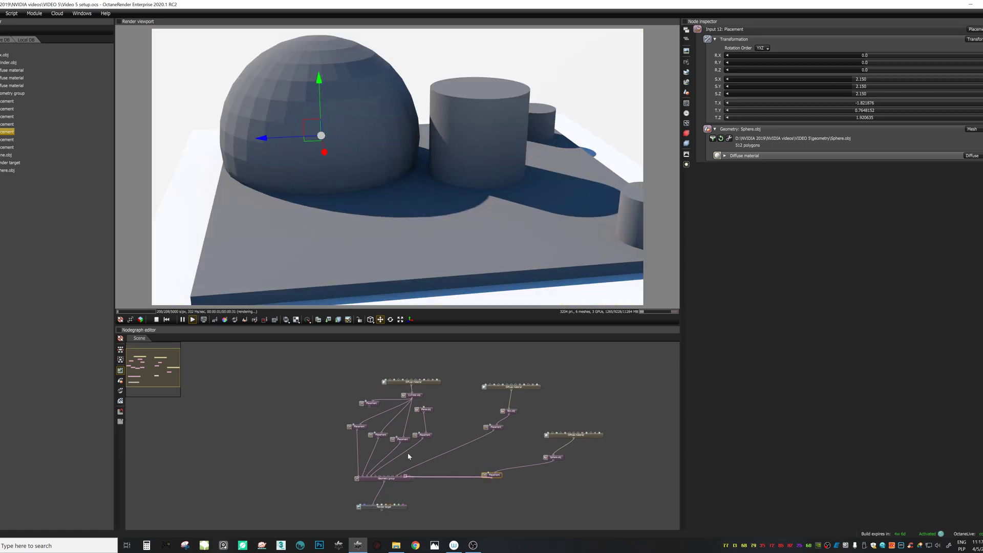
- Scale the box base to about 9.90 in X and Z and set its Y scale to 0.313
{"action": "left_click", "coordinate": [431, 437]}
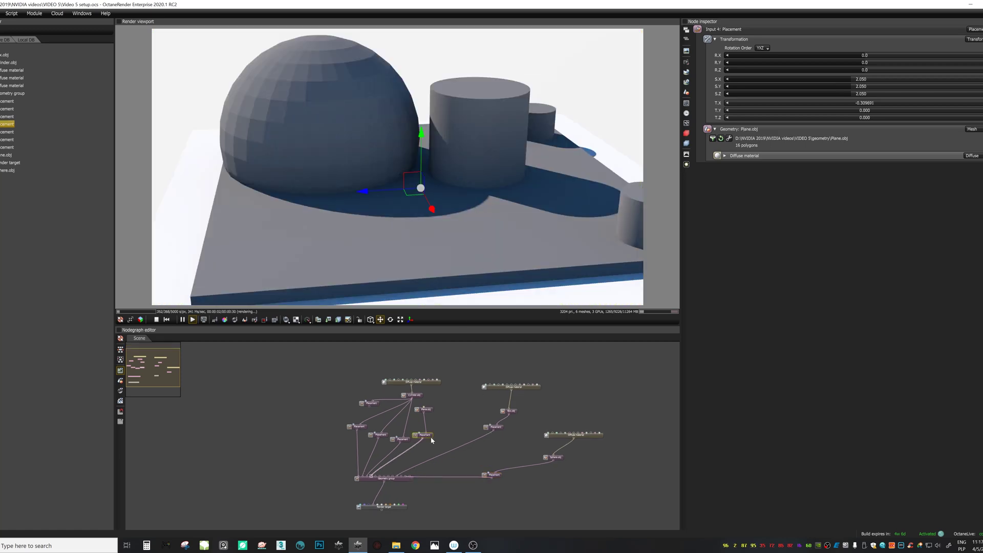
{"action": "left_click", "coordinate": [502, 427]}
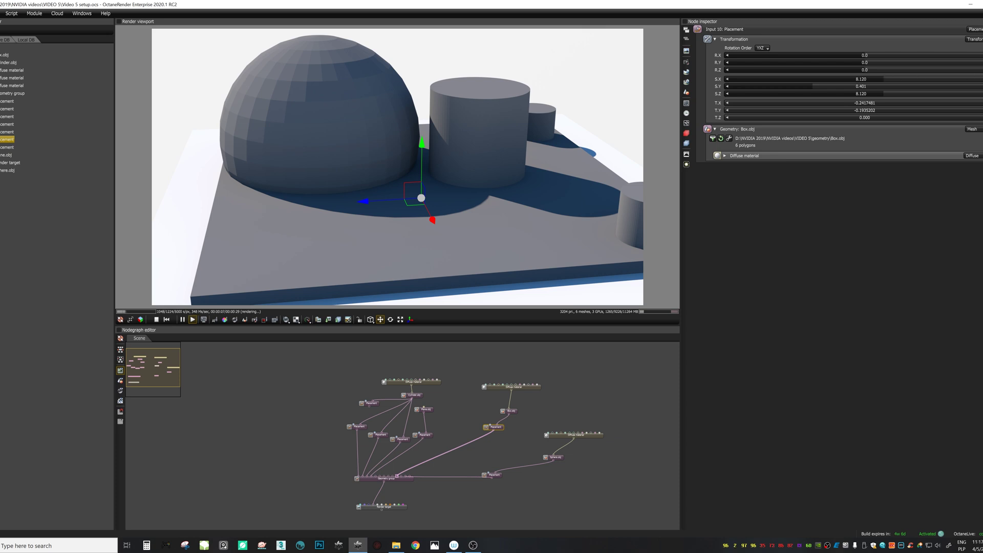
{"action": "left_click_drag", "start_coordinate": [813, 86], "coordinate": [818, 88]}
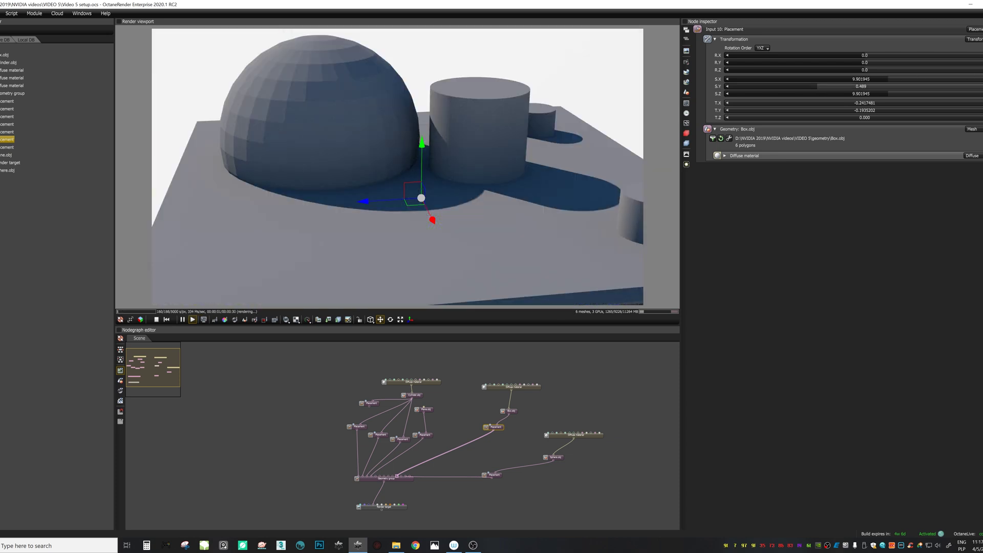
{"action": "left_click_drag", "start_coordinate": [797, 85], "coordinate": [807, 87]}
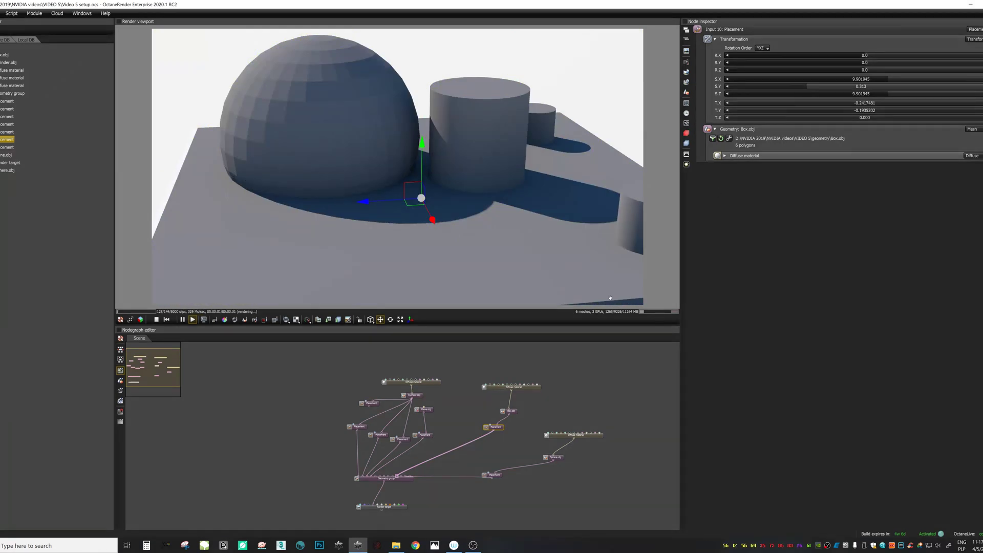
- Scale the ground plane uniformly to 3.340 through its placement node
{"action": "left_click", "coordinate": [428, 436]}
{"action": "left_click_drag", "start_coordinate": [852, 87], "coordinate": [863, 88]}
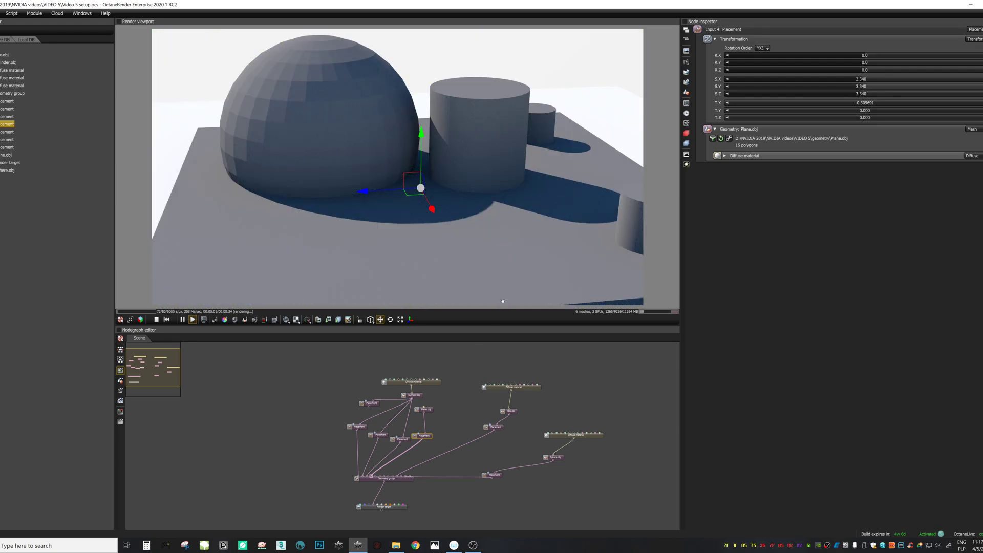
{"action": "scroll", "coordinate": [438, 419], "scroll_direction": "down", "scroll_amount": 2}
{"action": "scroll", "coordinate": [388, 226], "scroll_direction": "down", "scroll_amount": 5}
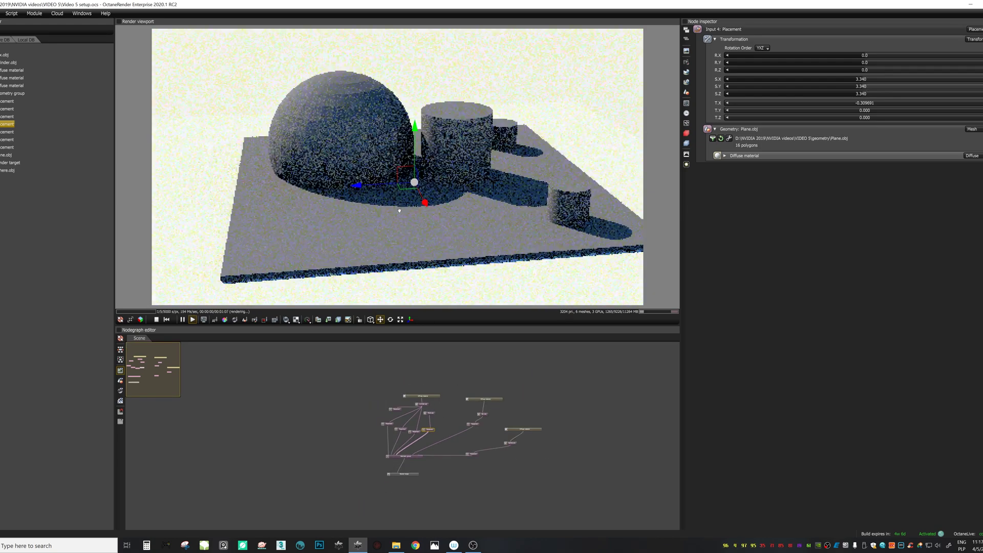
{"action": "left_click_drag", "start_coordinate": [388, 225], "coordinate": [570, 219]}
- Expand the plane's diffuse material into its own node and set its diffuse color to dark green
{"action": "scroll", "coordinate": [442, 424], "scroll_direction": "up", "scroll_amount": 4}
{"action": "left_click", "coordinate": [485, 413]}
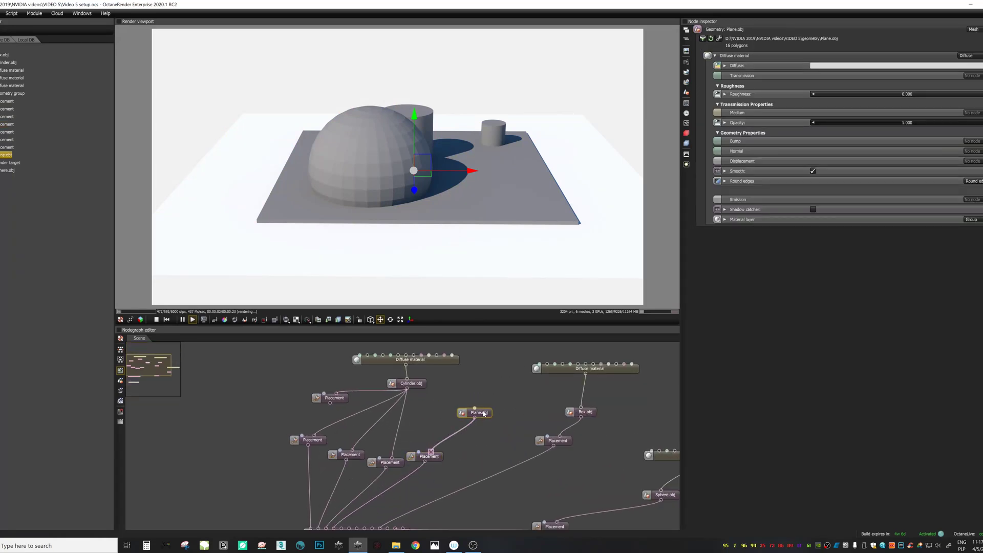
{"action": "right_click", "coordinate": [485, 414]}
{"action": "left_click", "coordinate": [502, 382]}
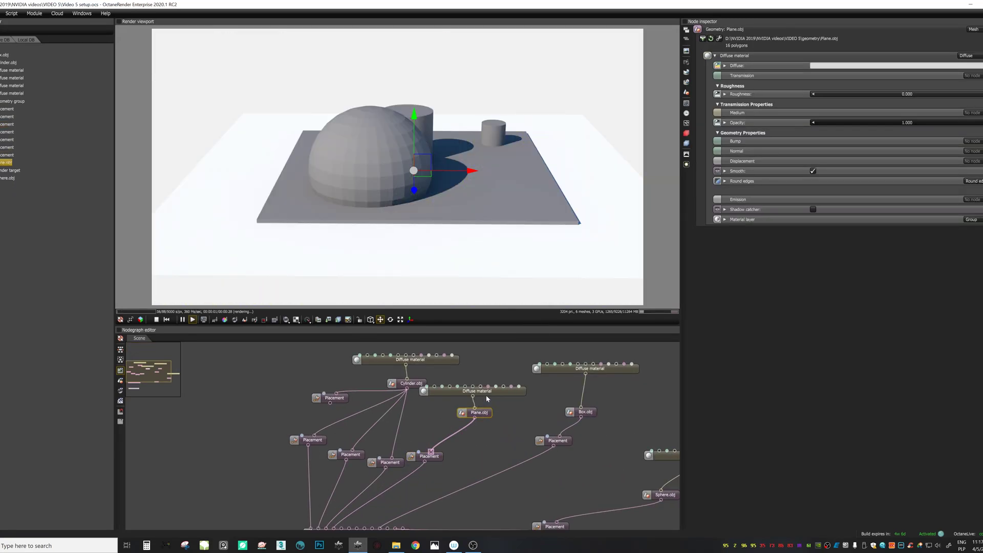
{"action": "left_click", "coordinate": [900, 39]}
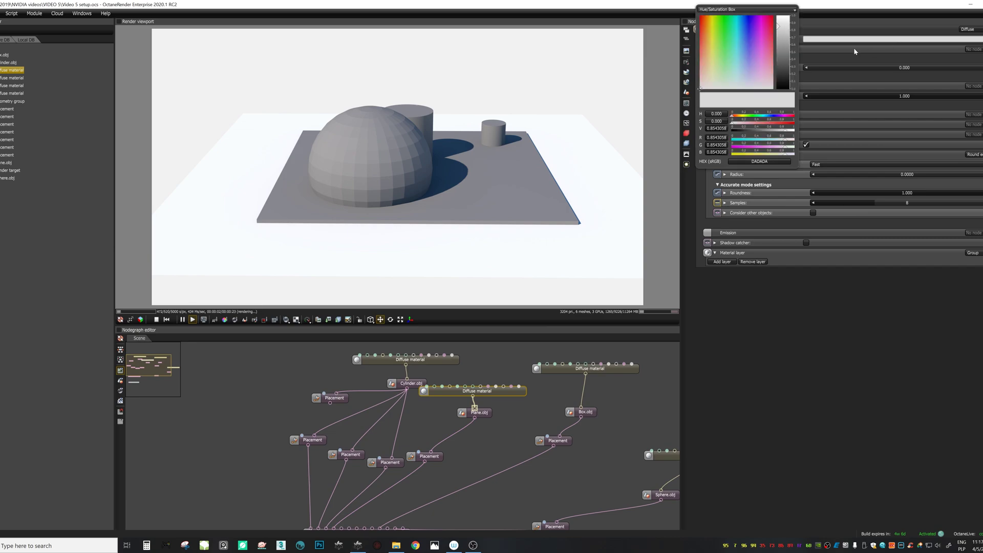
{"action": "left_click", "coordinate": [724, 49]}
{"action": "left_click_drag", "start_coordinate": [784, 70], "coordinate": [783, 80]}
{"action": "left_click_drag", "start_coordinate": [441, 209], "coordinate": [556, 257]}
- Switch the Smooth option of the sphere's diffuse material off and back on, from both the material and the mesh node
{"action": "middle_click_drag", "start_coordinate": [564, 399], "coordinate": [445, 366]}
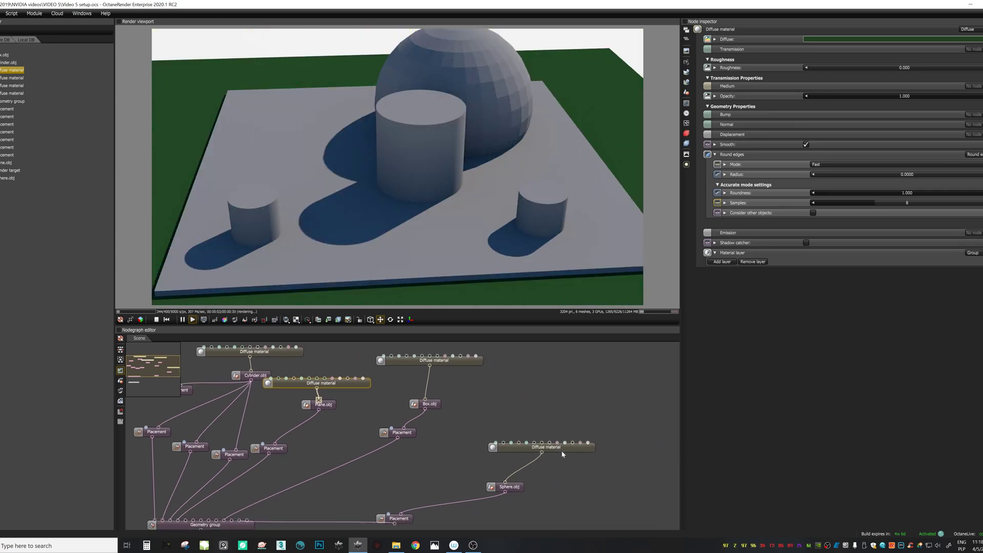
{"action": "left_click", "coordinate": [561, 448]}
{"action": "left_click", "coordinate": [807, 145]}
{"action": "left_click", "coordinate": [806, 145]}
{"action": "left_click_drag", "start_coordinate": [543, 201], "coordinate": [575, 206]}
{"action": "scroll", "coordinate": [575, 207], "scroll_direction": "down", "scroll_amount": 2}
{"action": "middle_click_drag", "start_coordinate": [585, 457], "coordinate": [568, 436]}
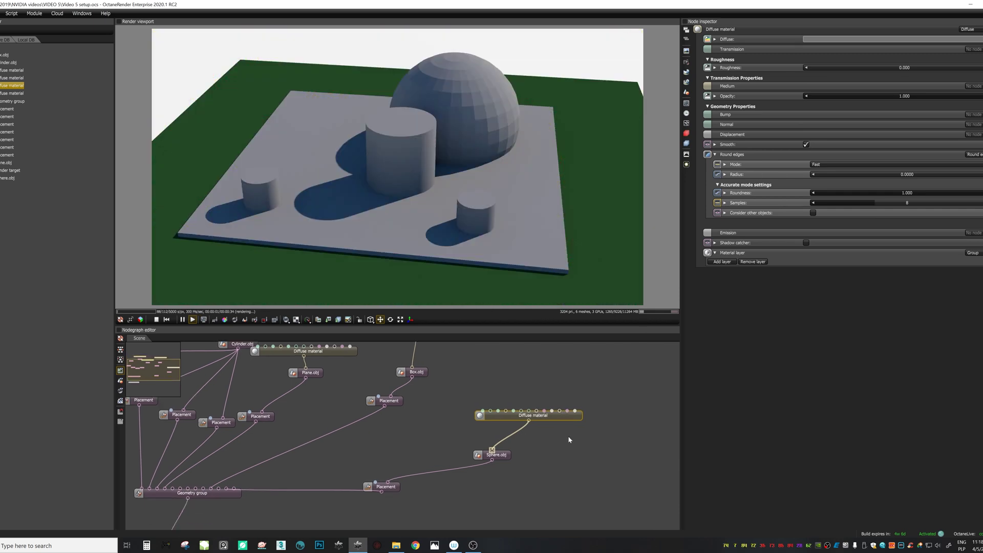
{"action": "left_click", "coordinate": [497, 455]}
{"action": "left_click", "coordinate": [813, 171]}
{"action": "left_click", "coordinate": [813, 171]}
- Restart the render from the Render target node and check the sphere's shading from several sides
{"action": "middle_click_drag", "start_coordinate": [337, 484], "coordinate": [414, 442]}
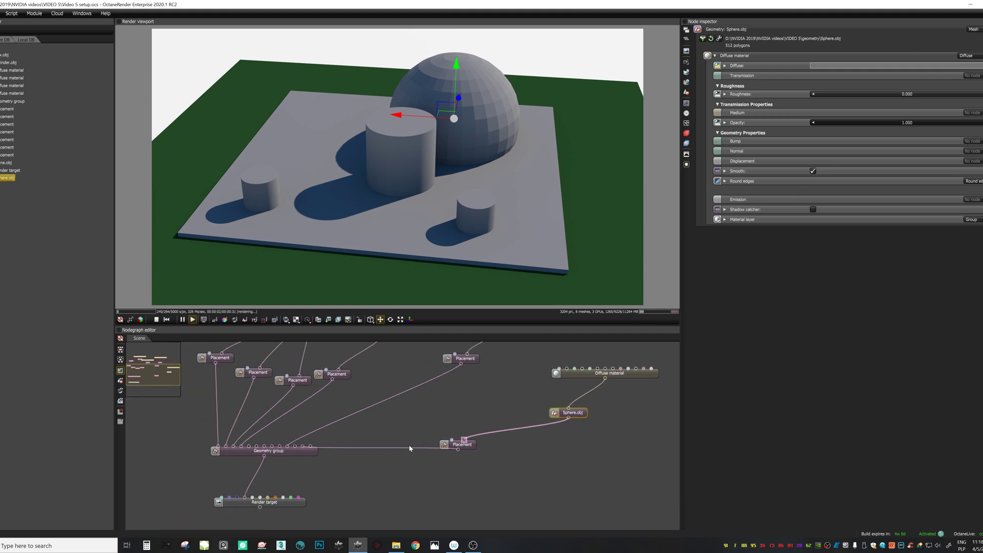
{"action": "left_click", "coordinate": [276, 505]}
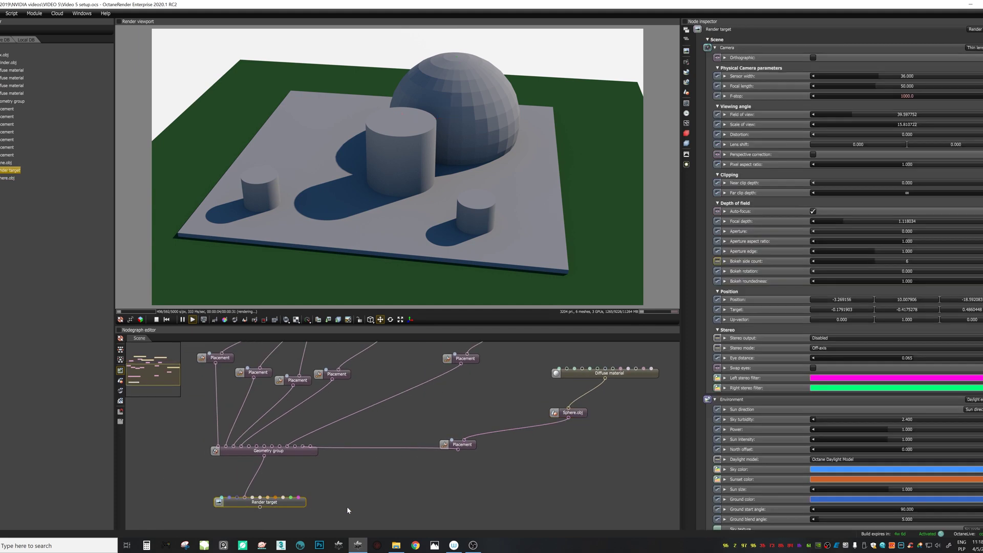
{"action": "left_click", "coordinate": [192, 320]}
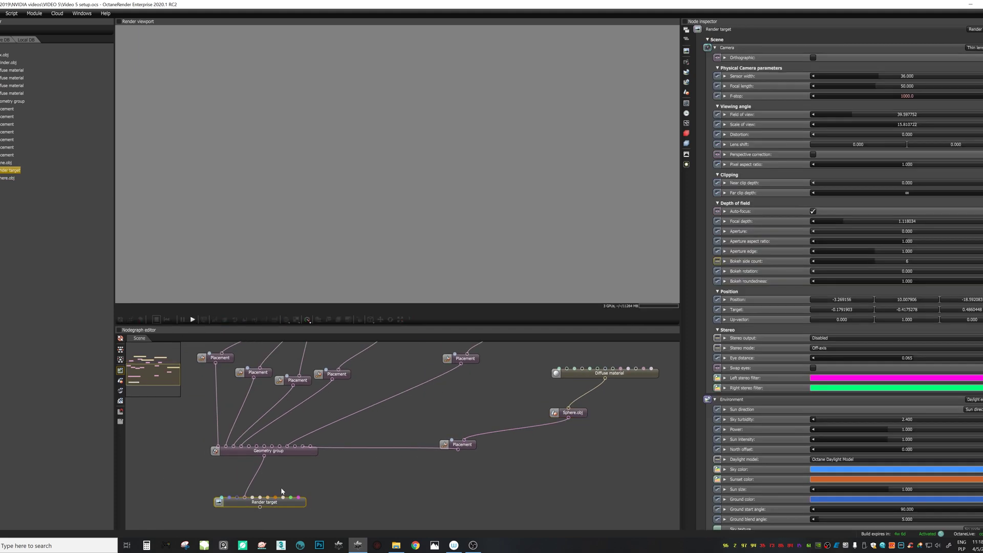
{"action": "left_click", "coordinate": [284, 503]}
{"action": "left_click_drag", "start_coordinate": [578, 209], "coordinate": [410, 219]}
{"action": "scroll", "coordinate": [496, 211], "scroll_direction": "up", "scroll_amount": 3}
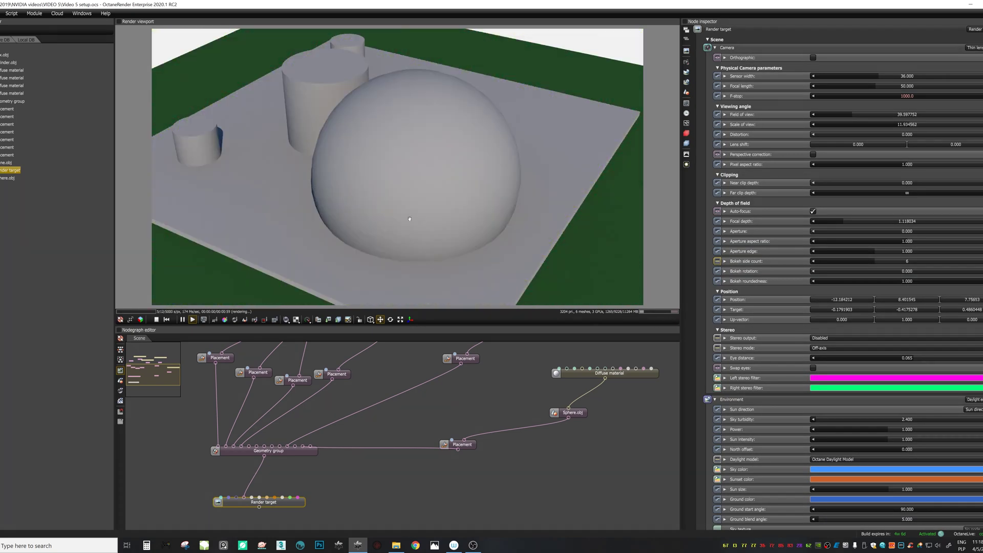
{"action": "scroll", "coordinate": [410, 220], "scroll_direction": "down", "scroll_amount": 2}
{"action": "left_click_drag", "start_coordinate": [548, 215], "coordinate": [251, 216]}
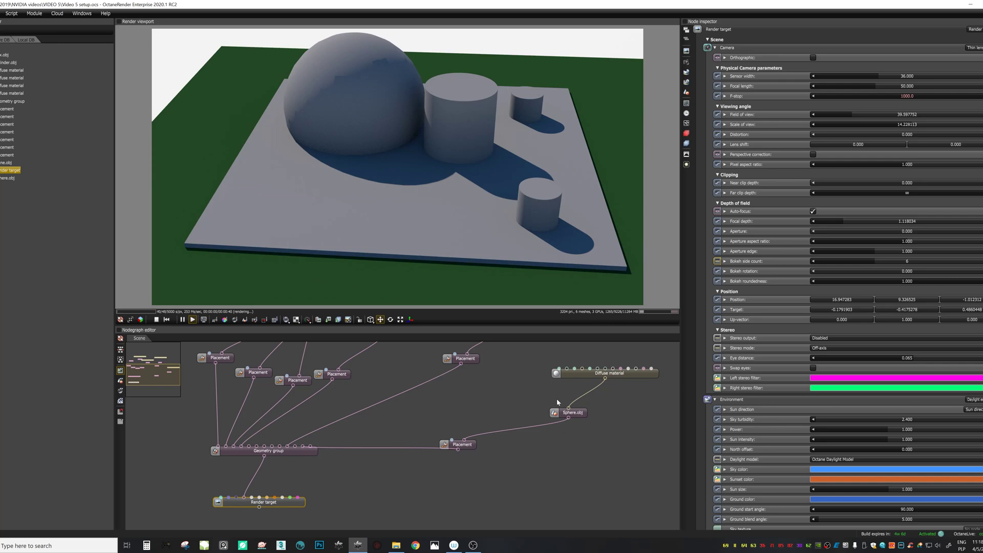
- Move the sphere along Z to about 2.71, then duplicate its placement and connect the copy to the Geometry group
{"action": "left_click", "coordinate": [463, 445]}
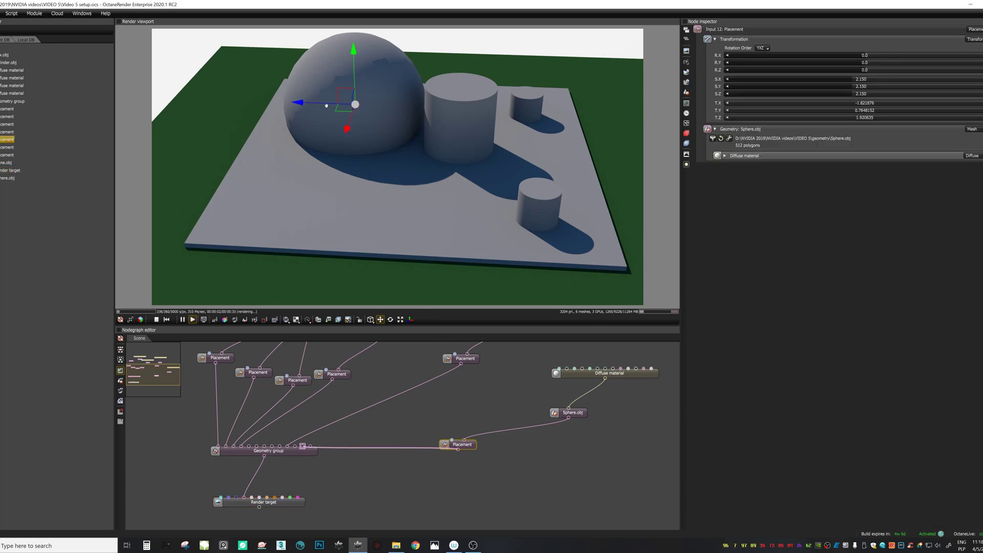
{"action": "left_click_drag", "start_coordinate": [327, 106], "coordinate": [298, 102]}
{"action": "key", "text": "ctrl+c"}
{"action": "key", "text": "ctrl+v"}
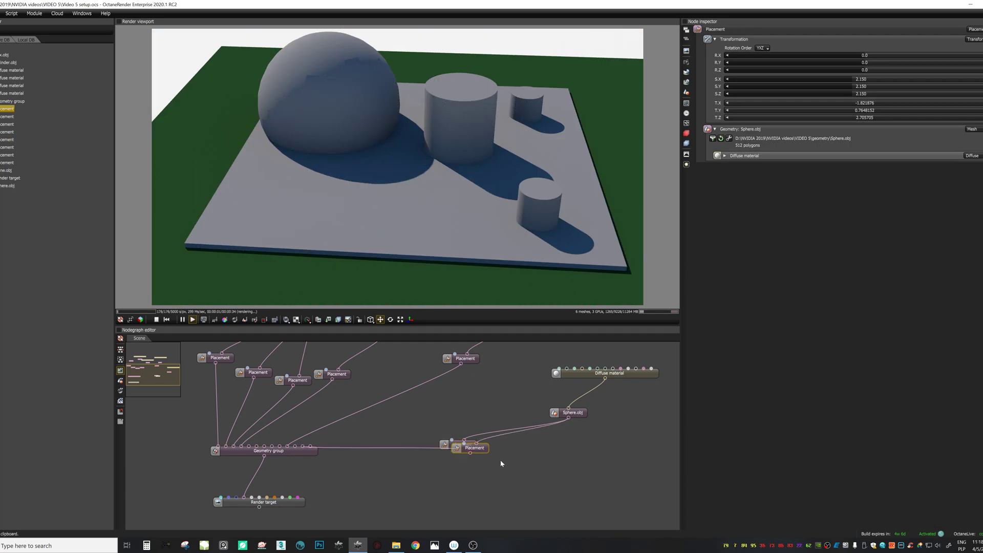
{"action": "left_click_drag", "start_coordinate": [470, 452], "coordinate": [288, 447]}
- Shrink the duplicated sphere, move it along X to about 3.10 and adjust its scale until it sits on the base
{"action": "left_click_drag", "start_coordinate": [848, 78], "coordinate": [794, 80]}
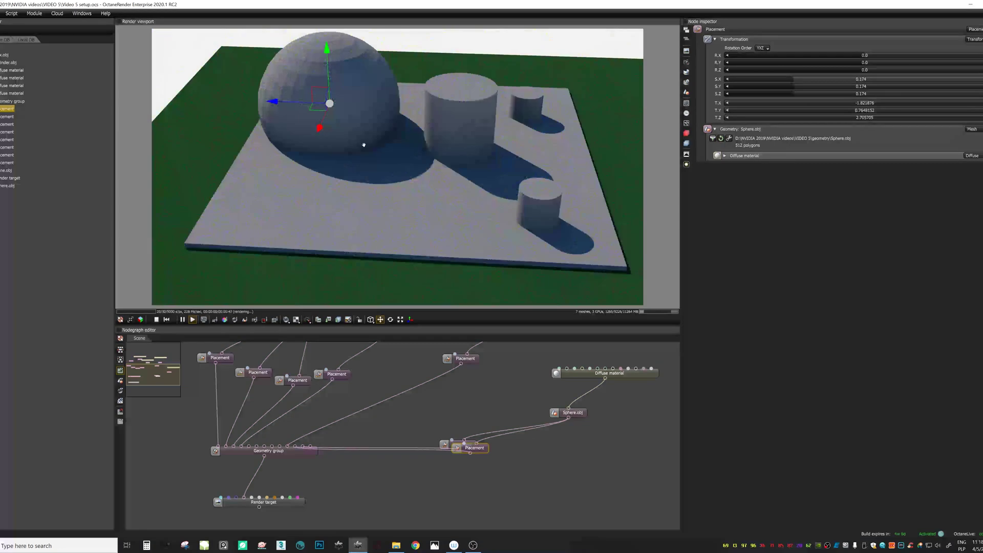
{"action": "left_click_drag", "start_coordinate": [317, 137], "coordinate": [280, 235]}
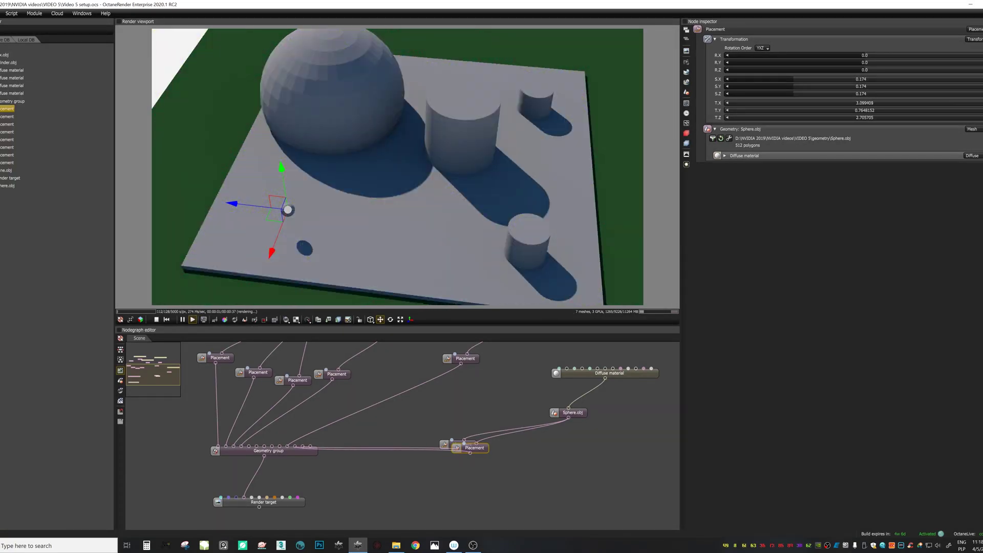
{"action": "left_click_drag", "start_coordinate": [799, 80], "coordinate": [807, 79]}
{"action": "left_click_drag", "start_coordinate": [388, 222], "coordinate": [309, 153]}
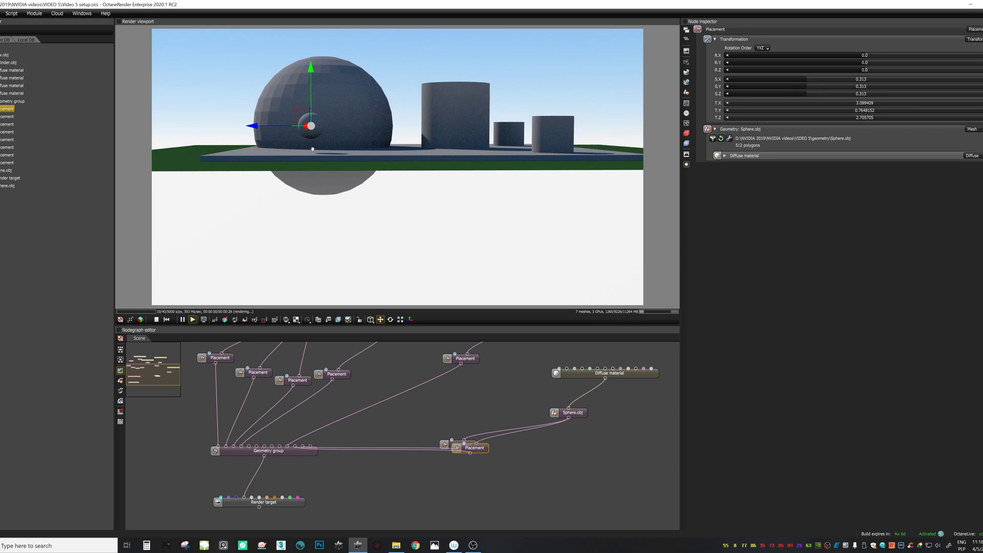
{"action": "left_click_drag", "start_coordinate": [310, 108], "coordinate": [333, 203]}
{"action": "left_click_drag", "start_coordinate": [807, 79], "coordinate": [826, 76]}
{"action": "left_click_drag", "start_coordinate": [558, 148], "coordinate": [428, 169]}
- Separate the two sphere placement nodes, move the large sphere along X to about -1.29 and scale it uniformly to 2.120
{"action": "left_click_drag", "start_coordinate": [487, 449], "coordinate": [446, 432]}
{"action": "left_click_drag", "start_coordinate": [390, 94], "coordinate": [374, 96]}
{"action": "left_click_drag", "start_coordinate": [850, 80], "coordinate": [863, 80]}
{"action": "left_click_drag", "start_coordinate": [517, 194], "coordinate": [447, 199]}
{"action": "left_click_drag", "start_coordinate": [862, 80], "coordinate": [850, 80]}
{"action": "left_click_drag", "start_coordinate": [586, 169], "coordinate": [456, 255]}
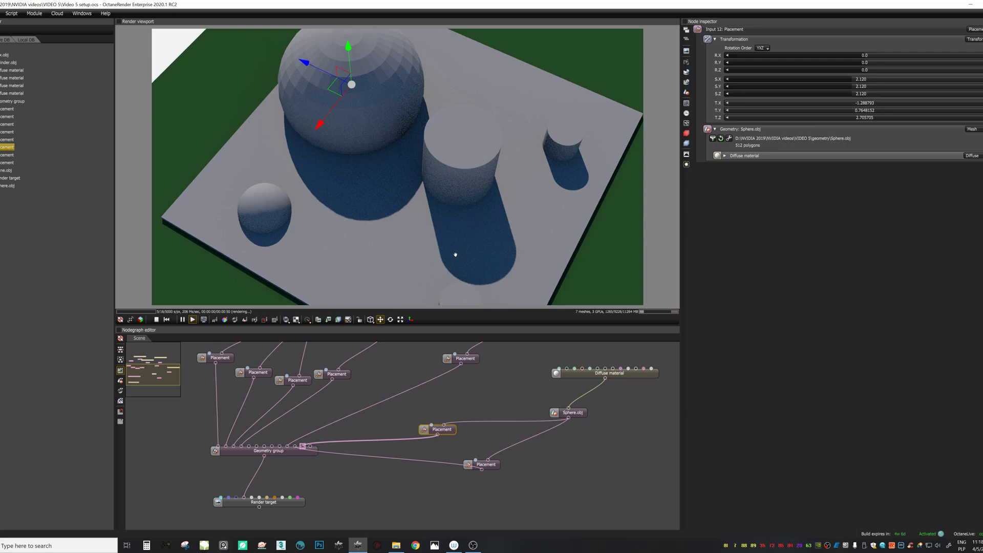
{"action": "left_click_drag", "start_coordinate": [329, 142], "coordinate": [311, 384]}
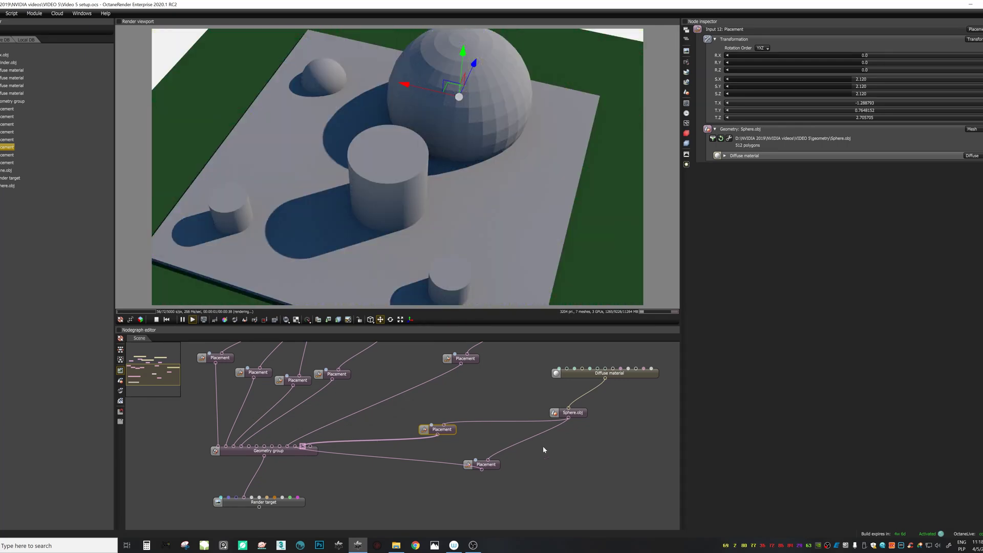
- Stop the render and reload it from the Render target to refresh both spheres' smoothing, then clear the node selection
{"action": "left_click", "coordinate": [577, 414]}
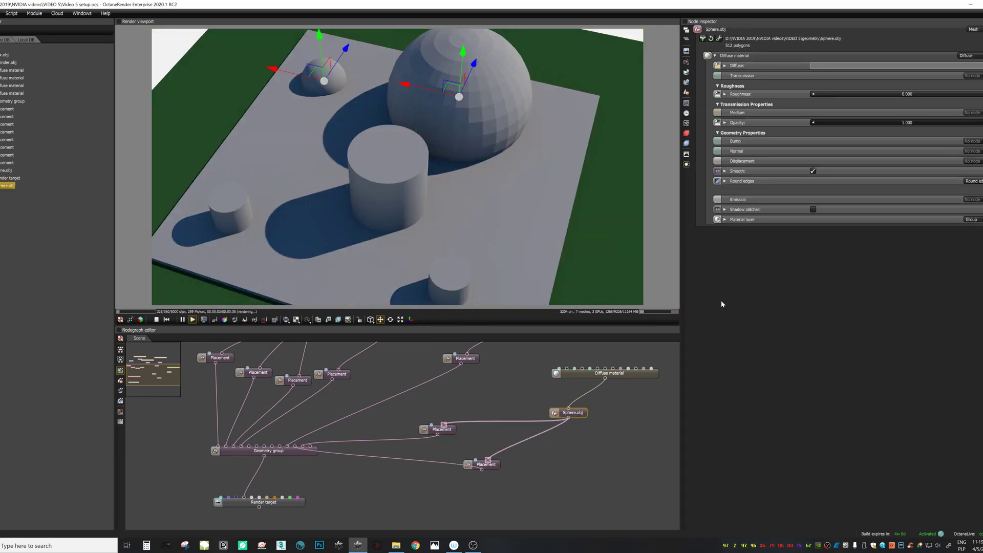
{"action": "left_click", "coordinate": [156, 320]}
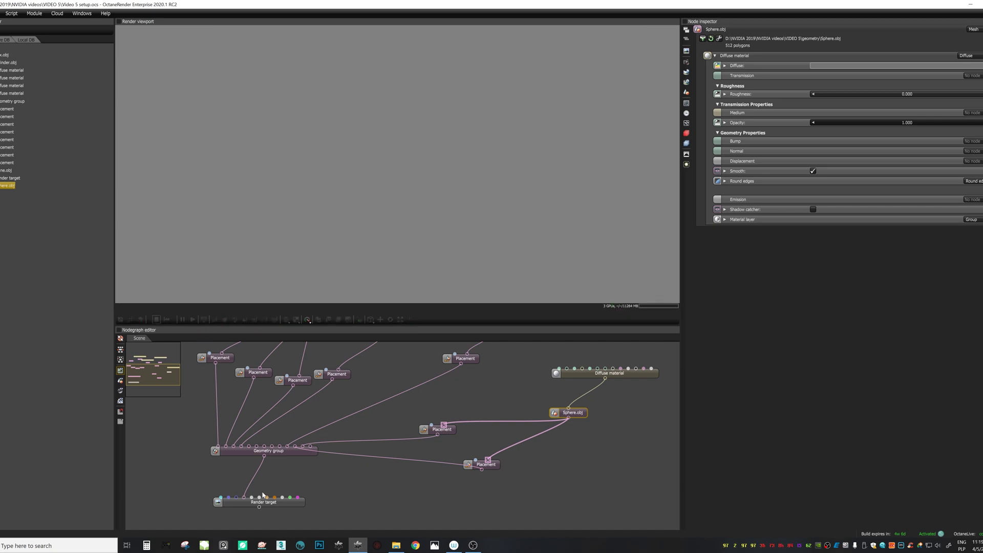
{"action": "left_click", "coordinate": [288, 506]}
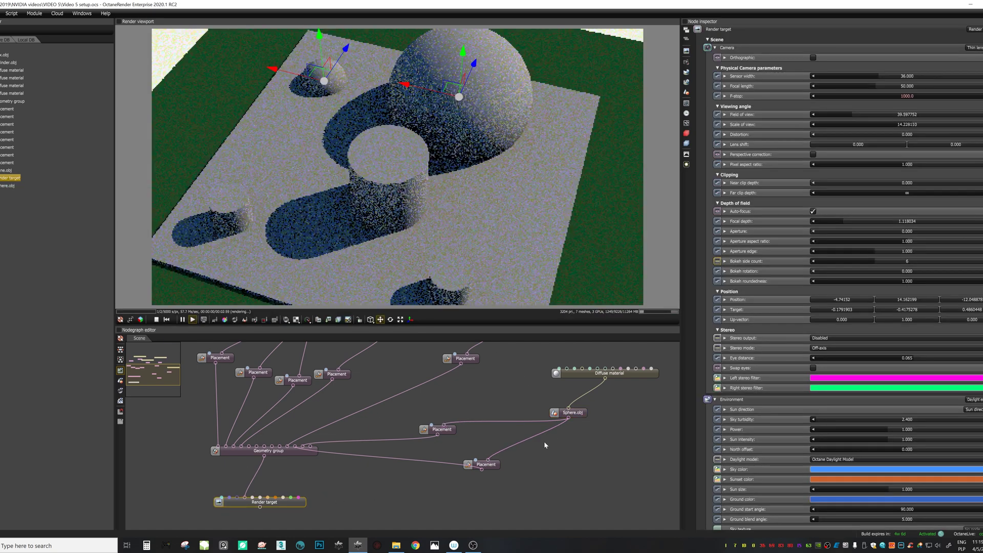
{"action": "left_click", "coordinate": [544, 441]}
- Examine the arrangement, shading and daylight shadows of the spheres and cylinders from several camera angles
{"action": "left_click_drag", "start_coordinate": [436, 220], "coordinate": [470, 168]}
{"action": "scroll", "coordinate": [362, 180], "scroll_direction": "up", "scroll_amount": 3}
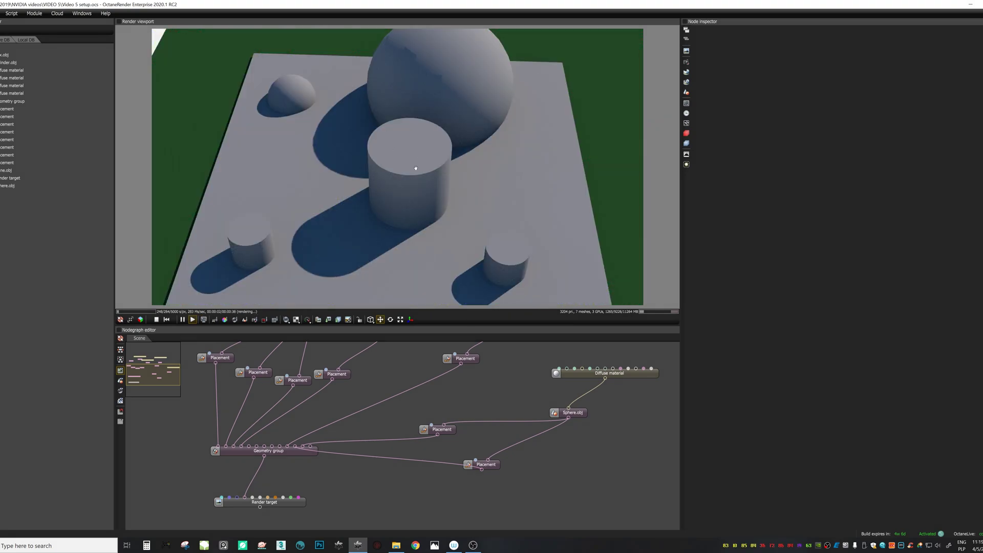
{"action": "left_click_drag", "start_coordinate": [409, 171], "coordinate": [405, 117]}
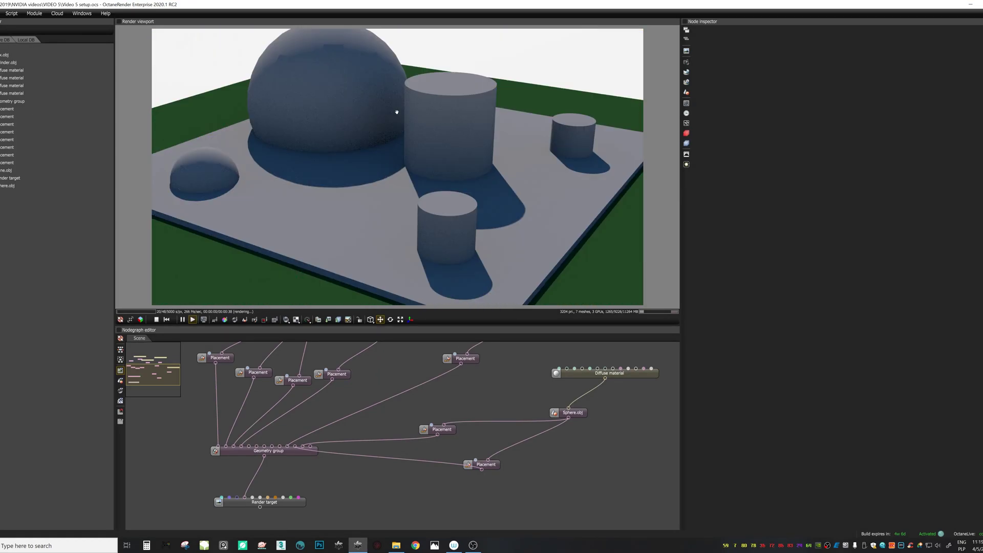
{"action": "left_click_drag", "start_coordinate": [470, 130], "coordinate": [486, 159]}
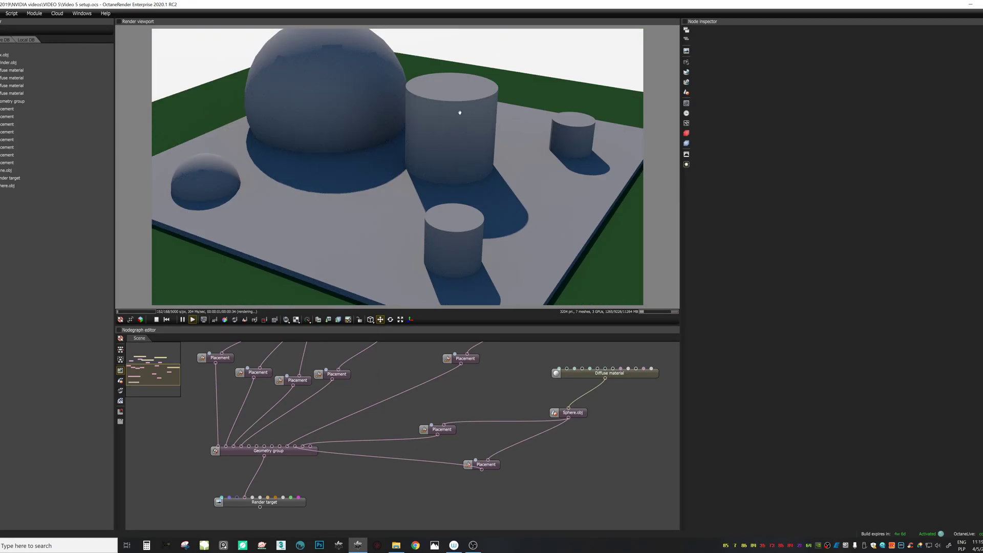
{"action": "left_click_drag", "start_coordinate": [479, 107], "coordinate": [453, 168]}
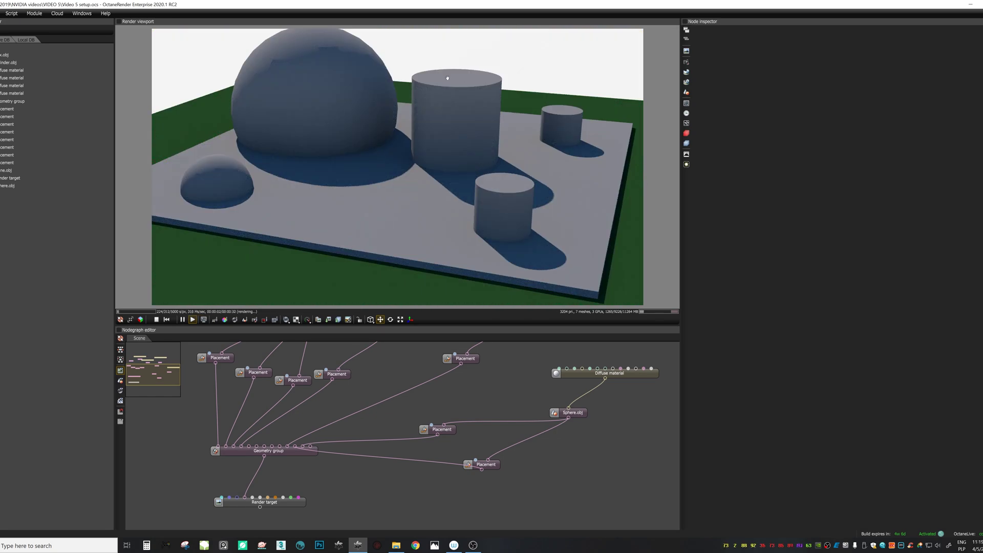
{"action": "left_click_drag", "start_coordinate": [392, 178], "coordinate": [456, 244]}
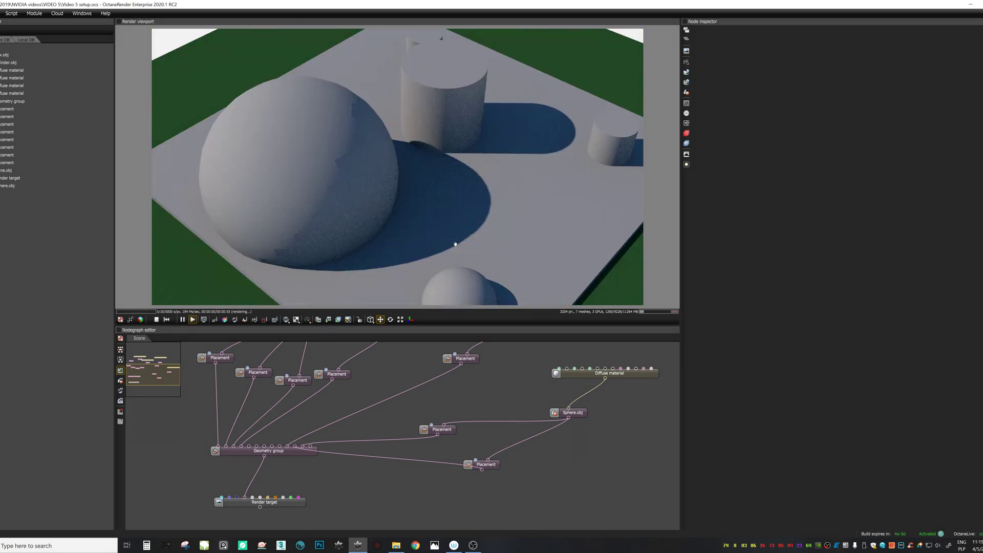
{"action": "left_click_drag", "start_coordinate": [351, 225], "coordinate": [346, 161]}
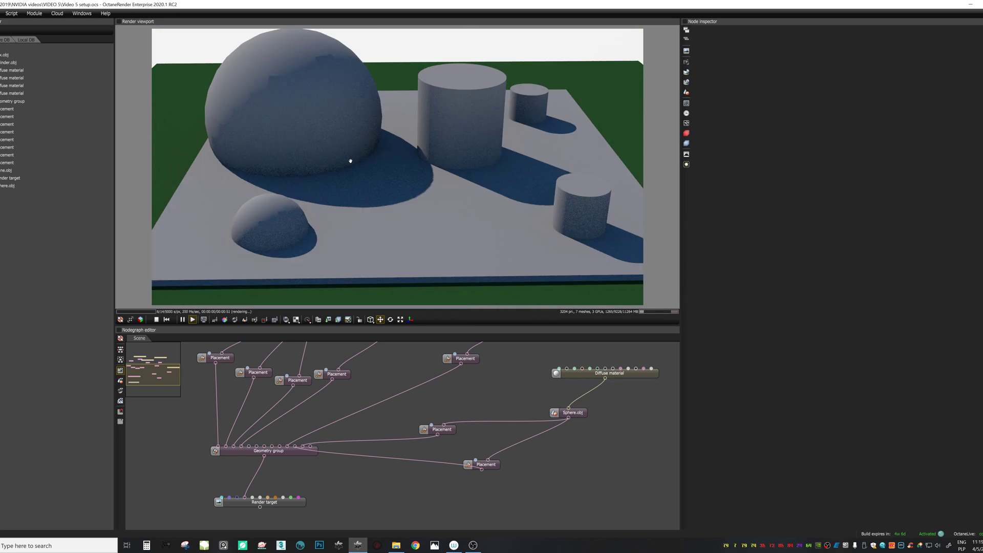
{"action": "left_click_drag", "start_coordinate": [458, 169], "coordinate": [391, 185]}
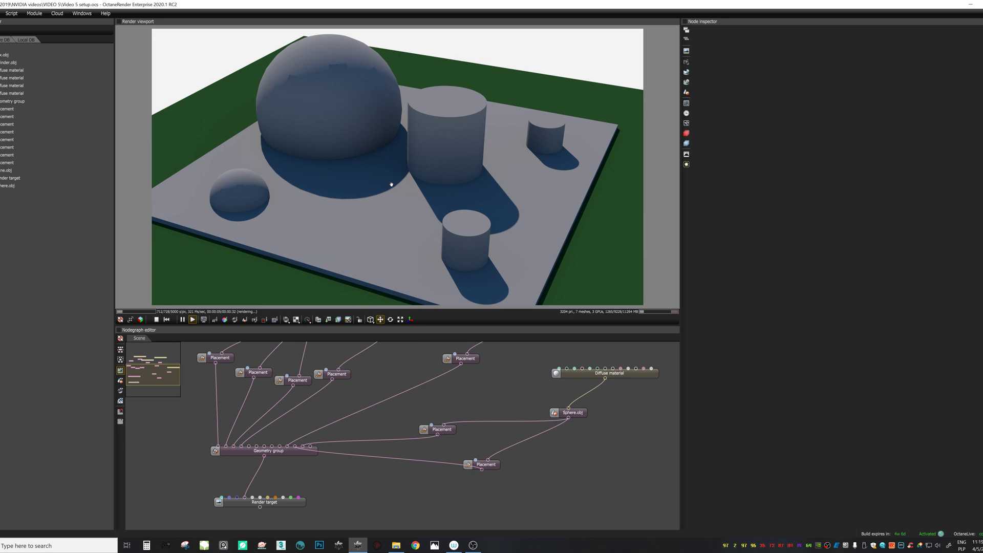
- Examine the second scene's node graph and the sphere's shading and shadow from several close camera angles
{"action": "middle_click_drag", "start_coordinate": [599, 413], "coordinate": [588, 415]}
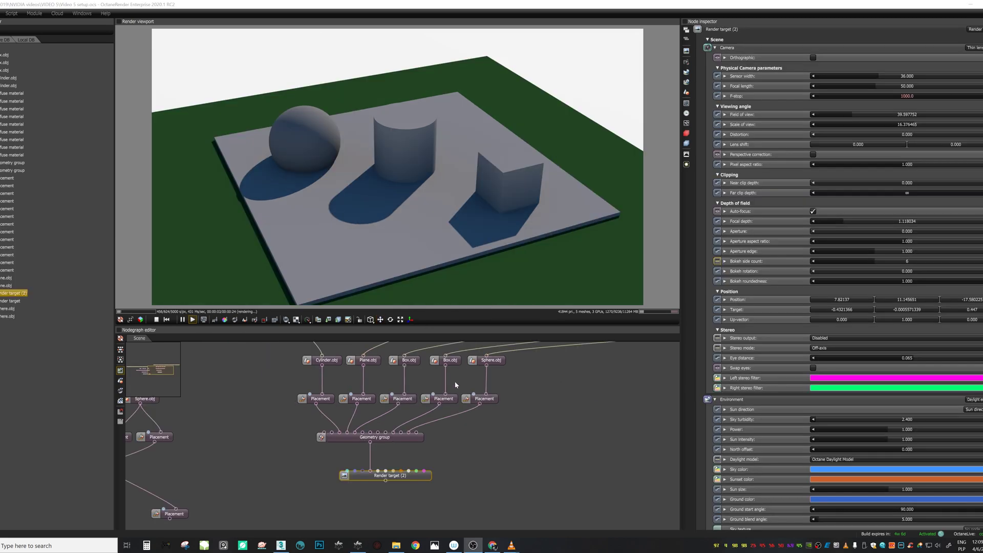
{"action": "left_click_drag", "start_coordinate": [277, 384], "coordinate": [216, 427]}
{"action": "left_click_drag", "start_coordinate": [588, 430], "coordinate": [530, 429]}
{"action": "scroll", "coordinate": [453, 431], "scroll_direction": "down", "scroll_amount": 1}
{"action": "scroll", "coordinate": [276, 158], "scroll_direction": "up", "scroll_amount": 5}
{"action": "right_click_drag", "start_coordinate": [274, 104], "coordinate": [391, 149]}
{"action": "scroll", "coordinate": [438, 167], "scroll_direction": "up", "scroll_amount": 2}
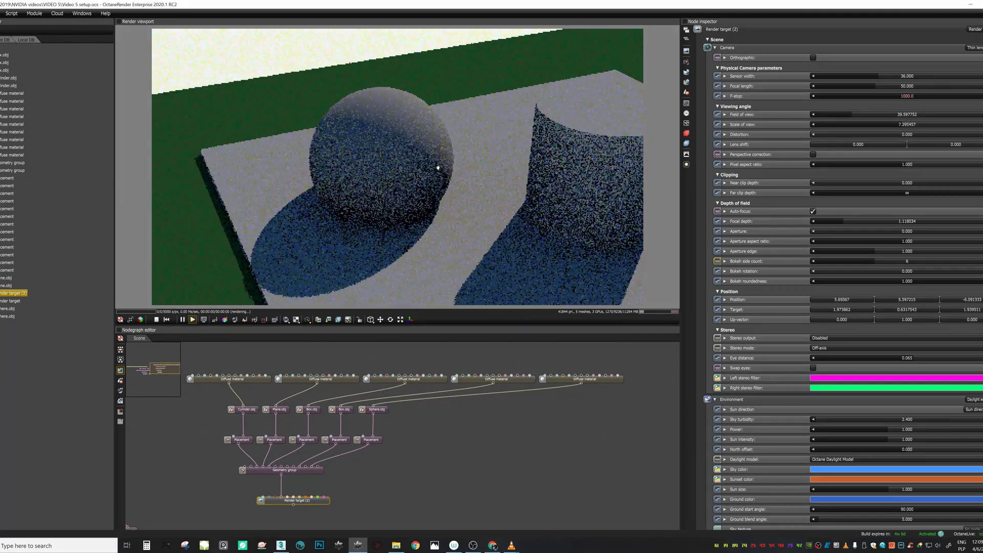
{"action": "scroll", "coordinate": [438, 167], "scroll_direction": "up", "scroll_amount": 2}
{"action": "left_click_drag", "start_coordinate": [399, 210], "coordinate": [433, 162]}
{"action": "right_click_drag", "start_coordinate": [414, 227], "coordinate": [427, 201]}
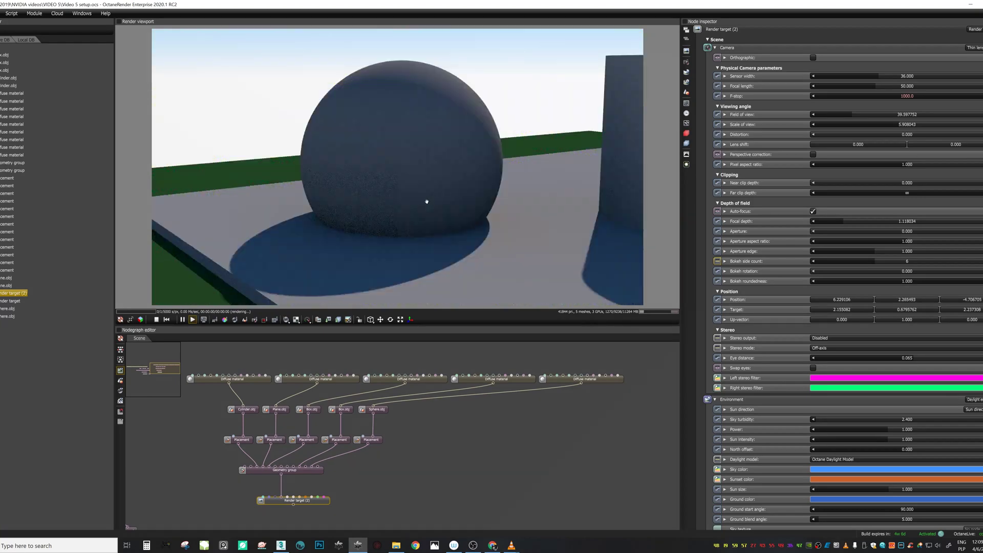
{"action": "left_click_drag", "start_coordinate": [426, 201], "coordinate": [453, 217]}
{"action": "right_click_drag", "start_coordinate": [452, 217], "coordinate": [424, 213]}
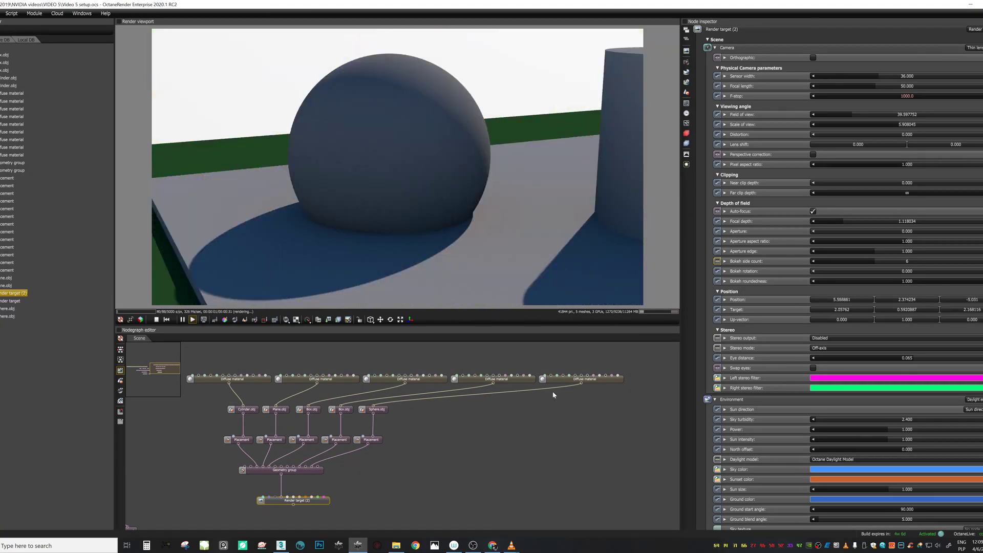
{"action": "left_click_drag", "start_coordinate": [461, 274], "coordinate": [494, 266]}
{"action": "right_click_drag", "start_coordinate": [523, 409], "coordinate": [477, 414]}
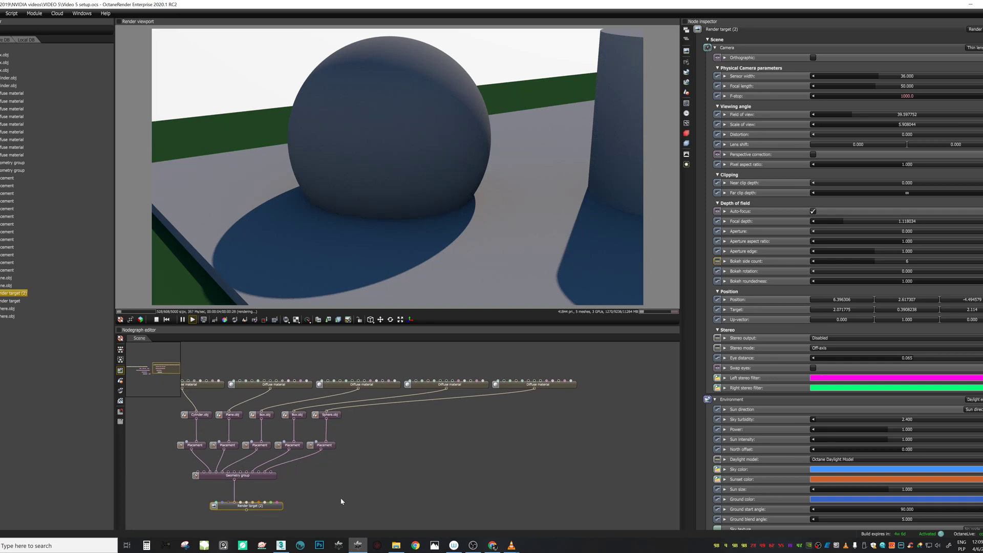
{"action": "left_click_drag", "start_coordinate": [492, 253], "coordinate": [445, 265]}
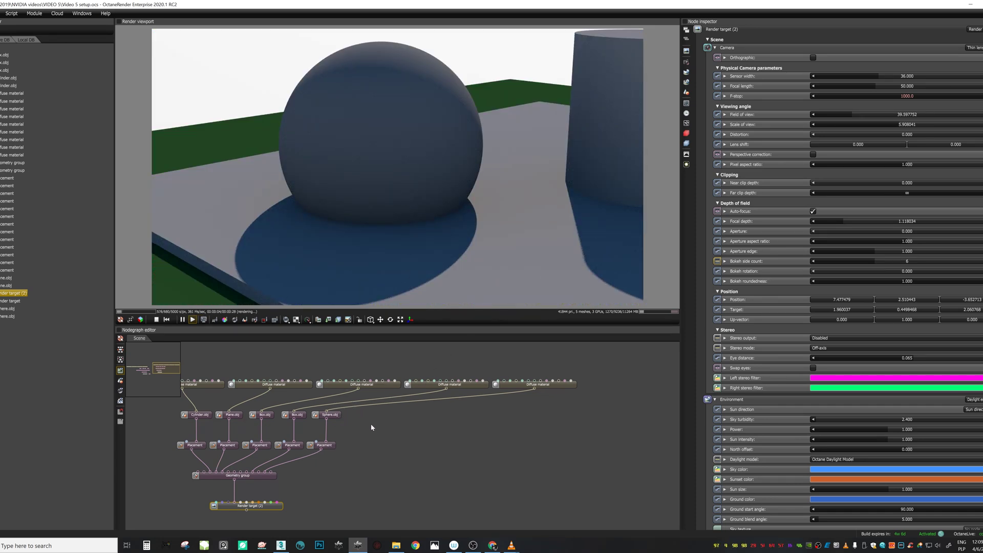
{"action": "left_click_drag", "start_coordinate": [401, 229], "coordinate": [405, 233]}
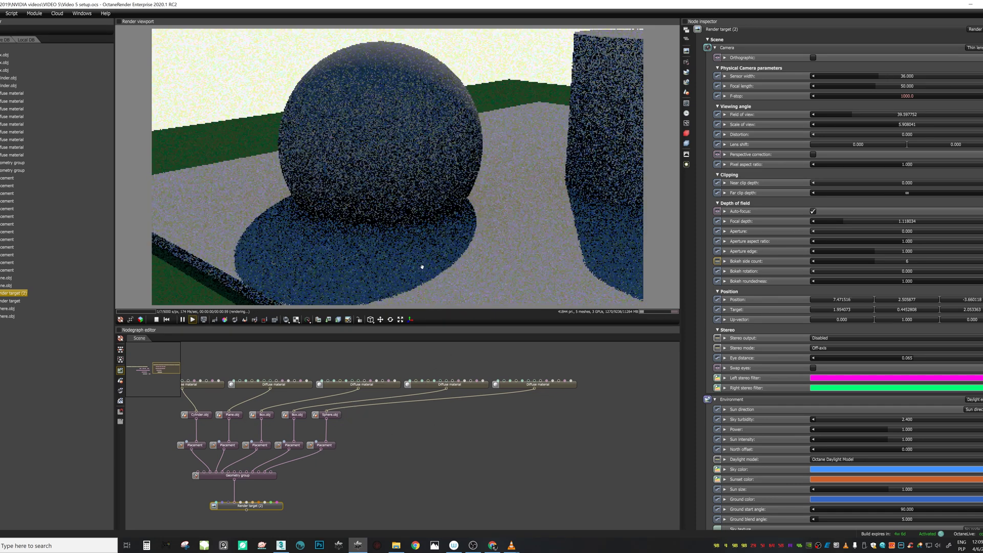
- Set the diffuse colour of the sphere's material to a dark green (hex 23372F) and check the sphere's shading
{"action": "left_click", "coordinate": [557, 386]}
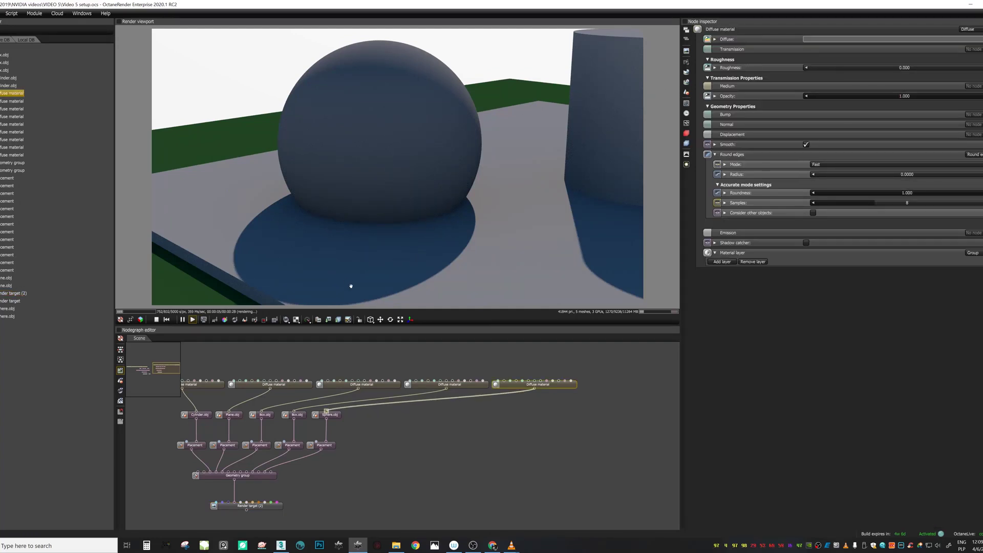
{"action": "left_click_drag", "start_coordinate": [412, 268], "coordinate": [380, 241]}
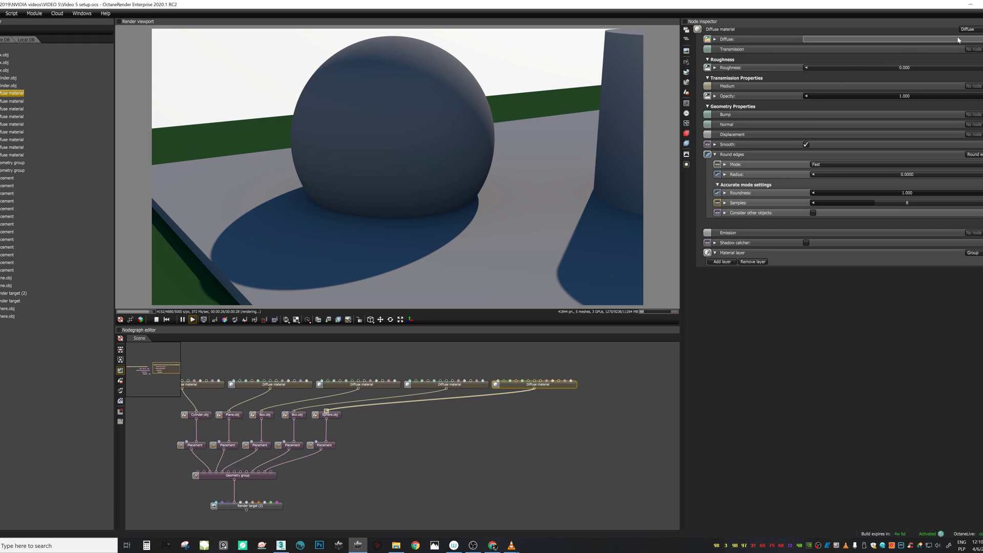
{"action": "left_click", "coordinate": [918, 40]}
{"action": "mouse_move", "coordinate": [781, 59]}
{"action": "left_mouse_down"}
{"action": "mouse_move", "coordinate": [780, 83]}
{"action": "mouse_move", "coordinate": [780, 73]}
{"action": "mouse_move", "coordinate": [703, 48]}
{"action": "mouse_move", "coordinate": [714, 38]}
{"action": "mouse_move", "coordinate": [734, 46]}
{"action": "mouse_move", "coordinate": [762, 37]}
{"action": "mouse_move", "coordinate": [751, 42]}
{"action": "left_mouse_up"}
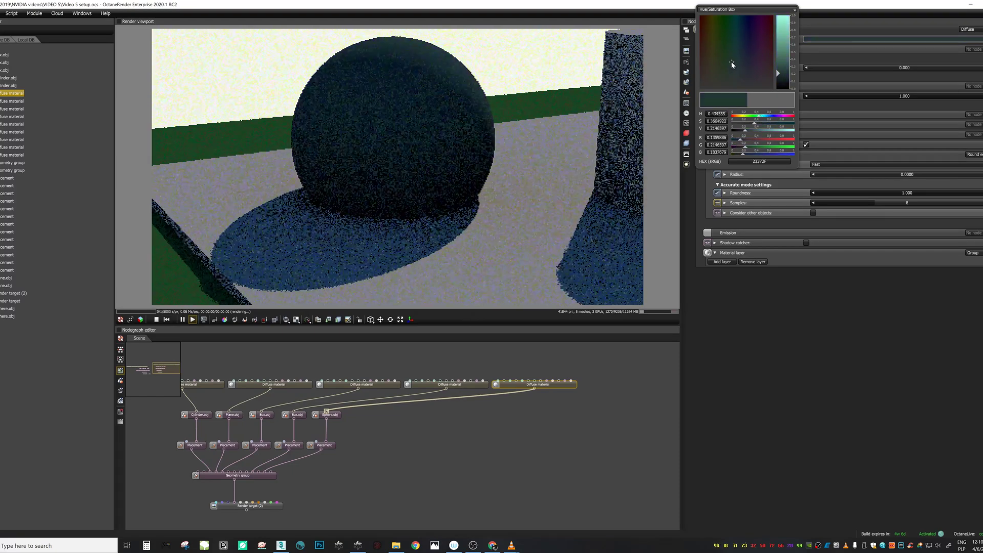
{"action": "left_click", "coordinate": [682, 266]}
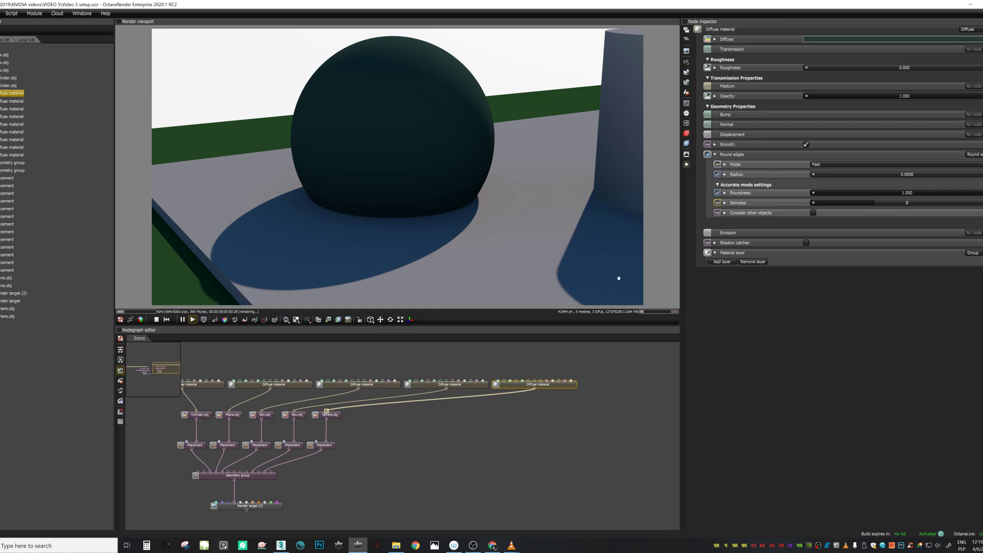
{"action": "left_click_drag", "start_coordinate": [444, 150], "coordinate": [417, 61]}
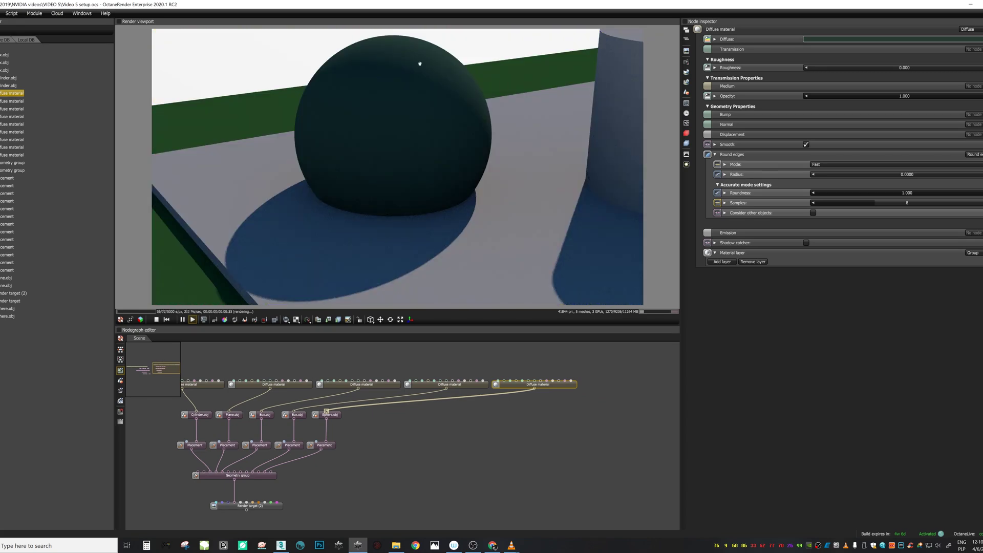
{"action": "left_click_drag", "start_coordinate": [363, 218], "coordinate": [408, 191]}
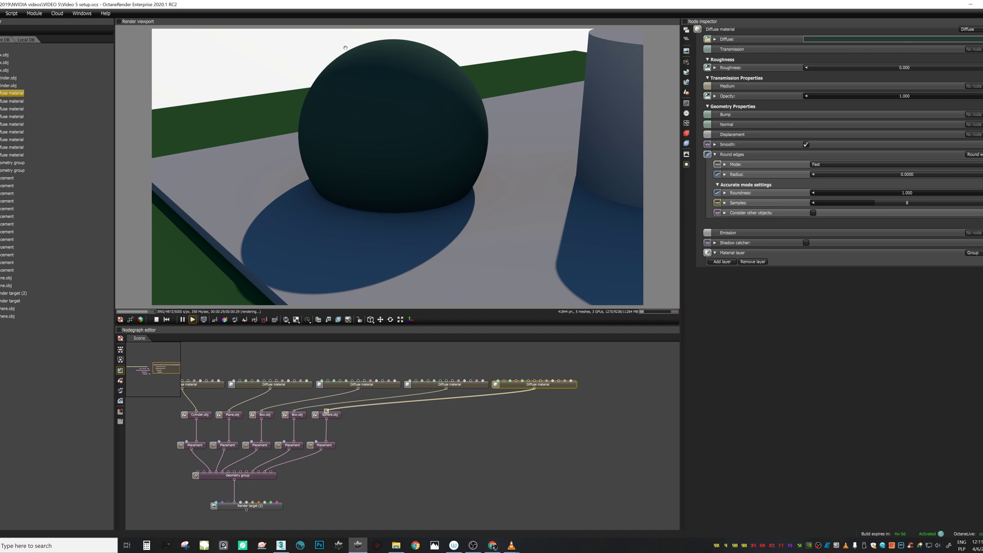
- Change the sphere material's diffuse colour to an unsaturated light grey with a value of about 0.806 and view the sphere's shading
{"action": "left_click", "coordinate": [841, 40]}
{"action": "mouse_move", "coordinate": [780, 31]}
{"action": "left_mouse_down"}
{"action": "mouse_move", "coordinate": [782, 19]}
{"action": "mouse_move", "coordinate": [781, 30]}
{"action": "left_mouse_up"}
{"action": "left_click_drag", "start_coordinate": [723, 63], "coordinate": [660, 115]}
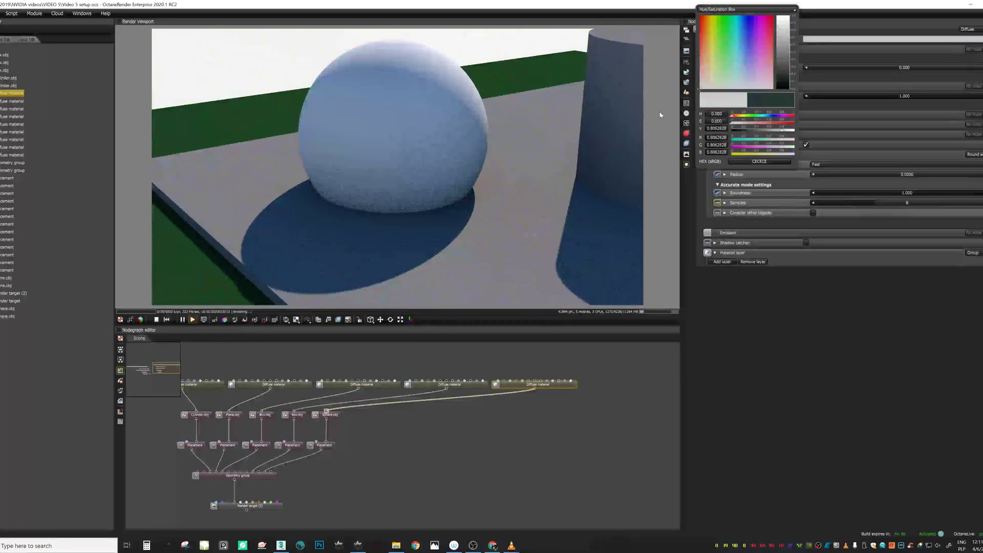
{"action": "left_click_drag", "start_coordinate": [543, 123], "coordinate": [424, 58]}
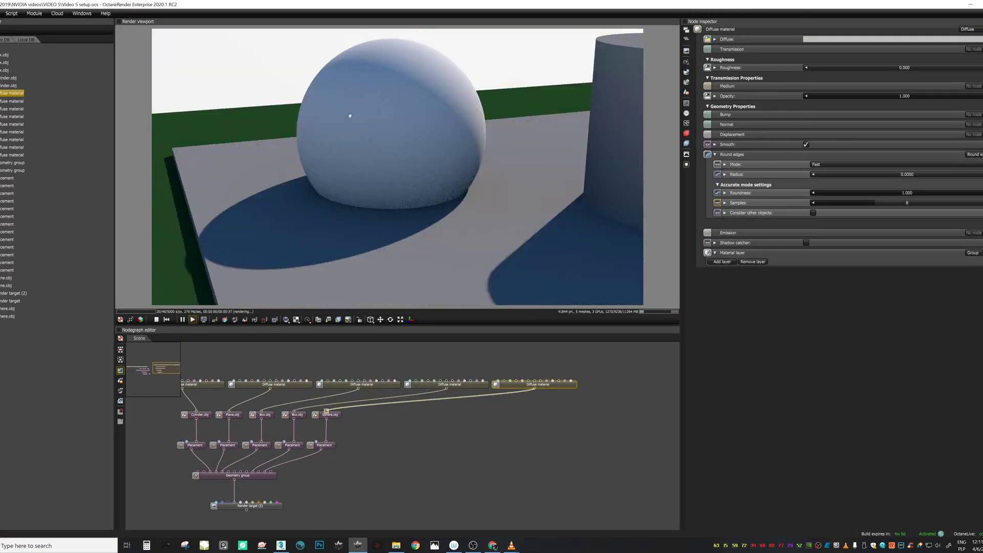
{"action": "left_click_drag", "start_coordinate": [438, 205], "coordinate": [390, 164]}
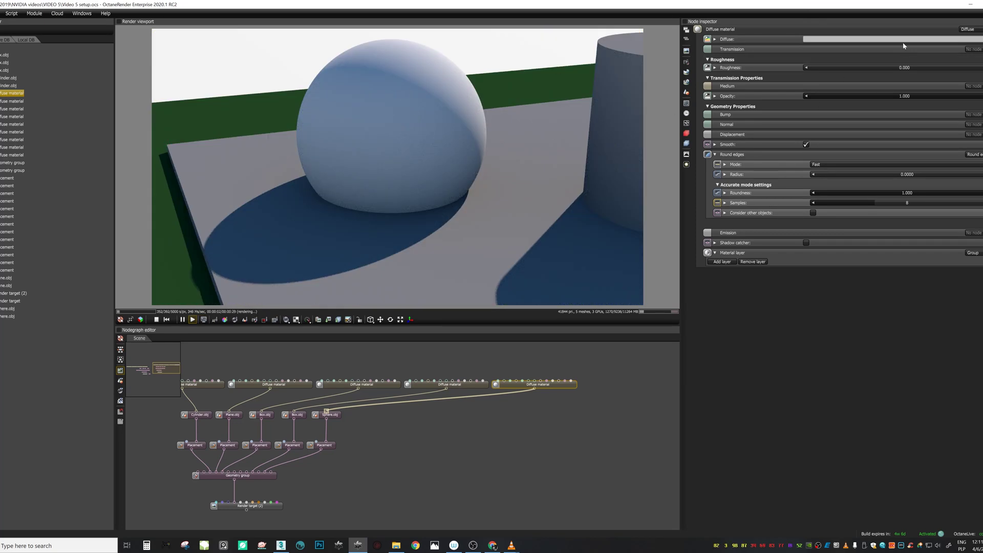
- Darken the sphere material's diffuse colour to a neutral medium grey
{"action": "left_click", "coordinate": [815, 40]}
{"action": "left_click_drag", "start_coordinate": [795, 47], "coordinate": [782, 60]}
{"action": "left_click", "coordinate": [830, 54]}
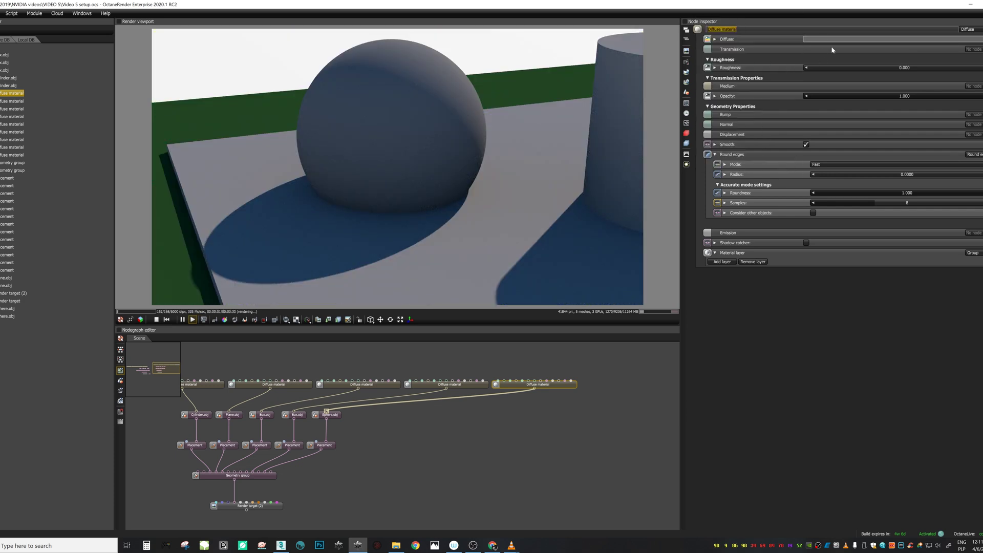
{"action": "left_click", "coordinate": [828, 11]}
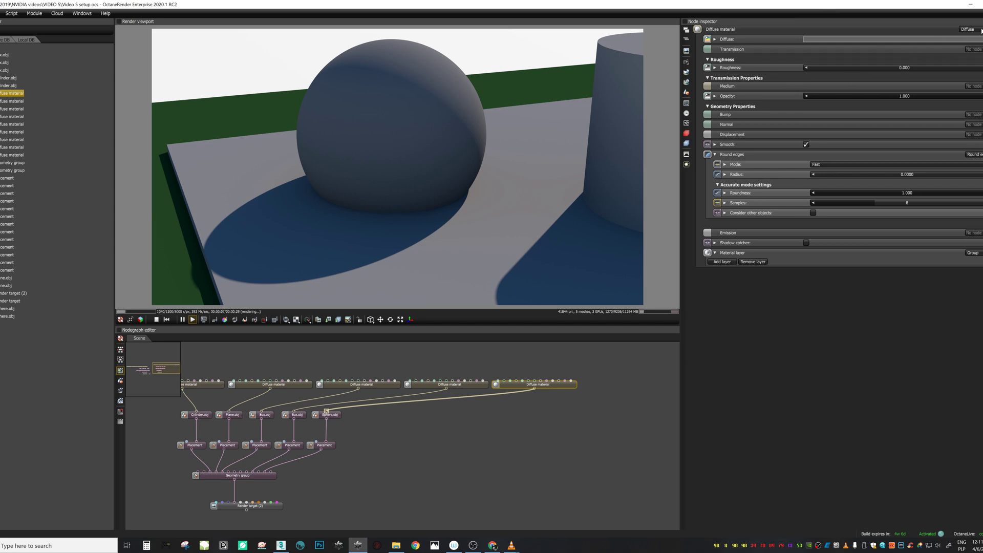
- Change the sphere's material type from Diffuse to Glossy and view its highlight from different camera angles
{"action": "left_click", "coordinate": [970, 29]}
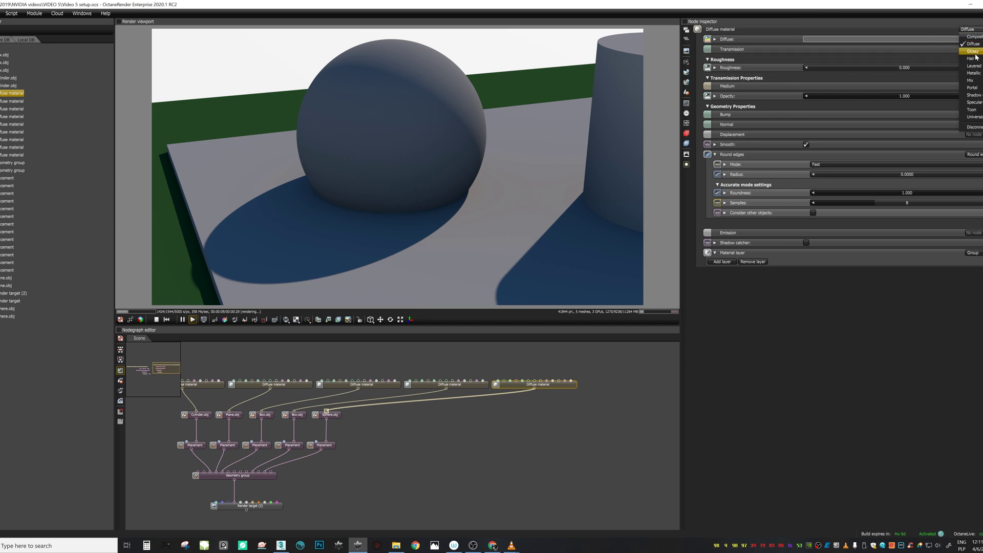
{"action": "left_click", "coordinate": [974, 52]}
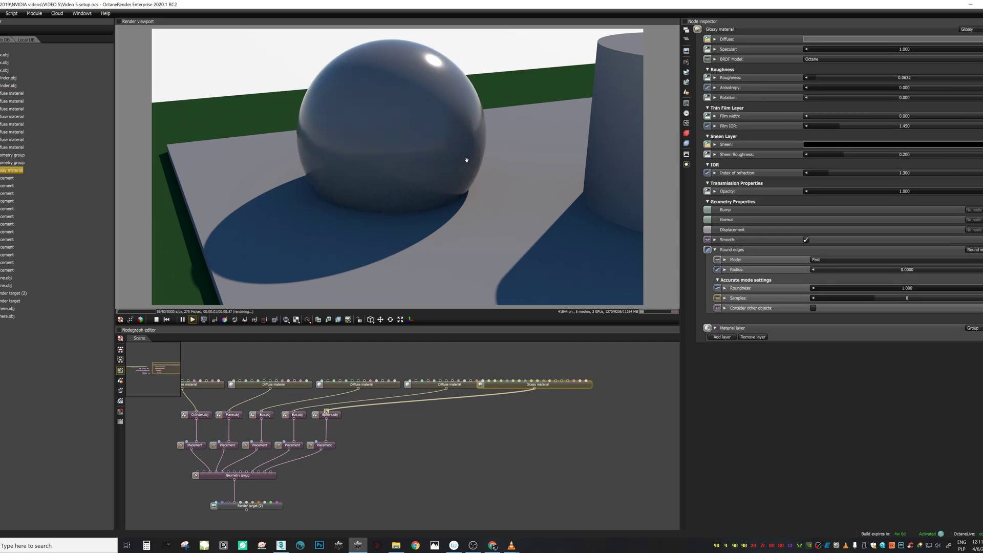
{"action": "left_click_drag", "start_coordinate": [390, 132], "coordinate": [511, 213]}
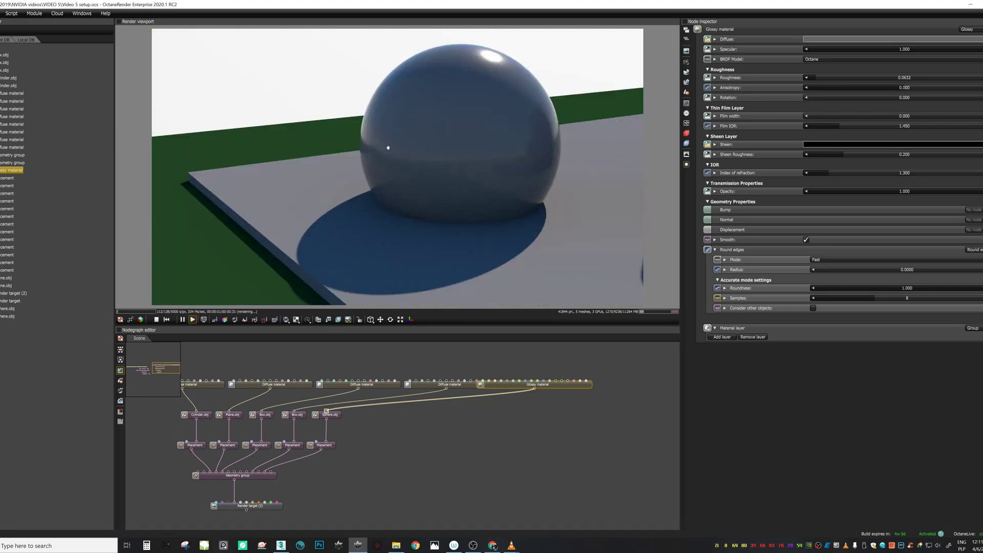
{"action": "left_click_drag", "start_coordinate": [427, 139], "coordinate": [467, 178]}
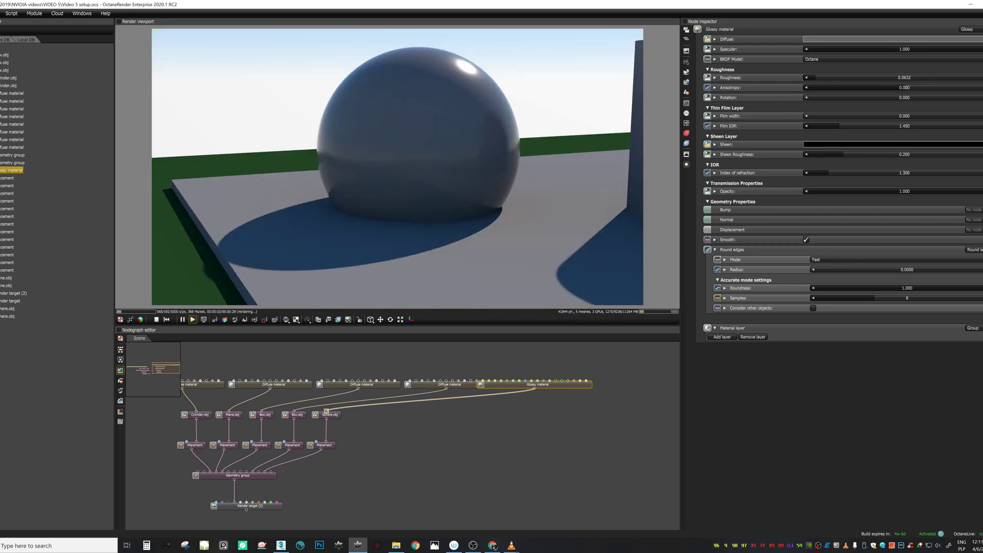
- Raise the glossy material's roughness to 0.721, view the blurred highlight, and reduce the roughness to 0.583
{"action": "left_click_drag", "start_coordinate": [817, 78], "coordinate": [948, 86]}
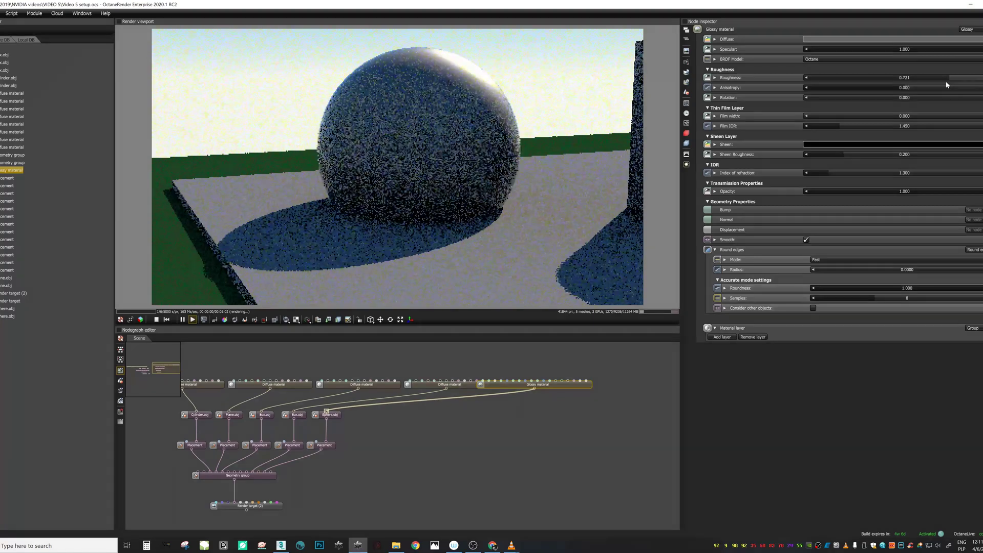
{"action": "left_click_drag", "start_coordinate": [507, 159], "coordinate": [507, 170]}
{"action": "left_click_drag", "start_coordinate": [949, 79], "coordinate": [921, 80]}
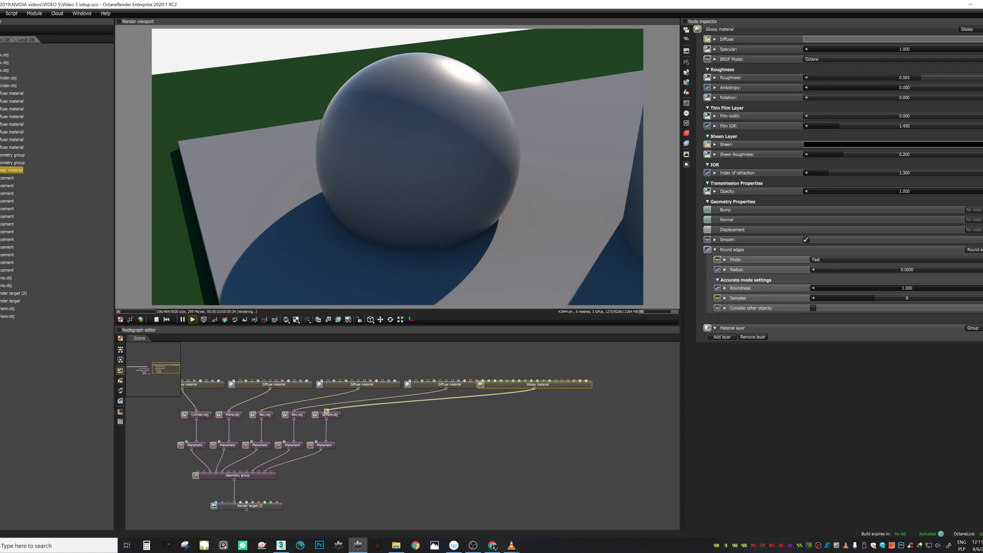
- Lower the glossy material's roughness through 0.188 and 0.013 to 0.0090 and inspect the sphere's sharper reflections
{"action": "left_click_drag", "start_coordinate": [883, 76], "coordinate": [842, 78]}
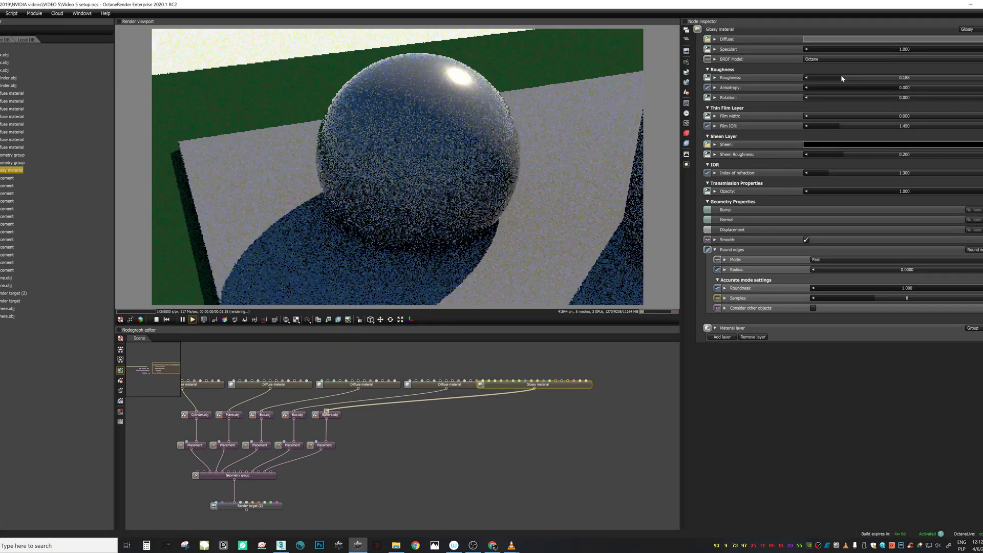
{"action": "left_click_drag", "start_coordinate": [841, 74], "coordinate": [807, 82]}
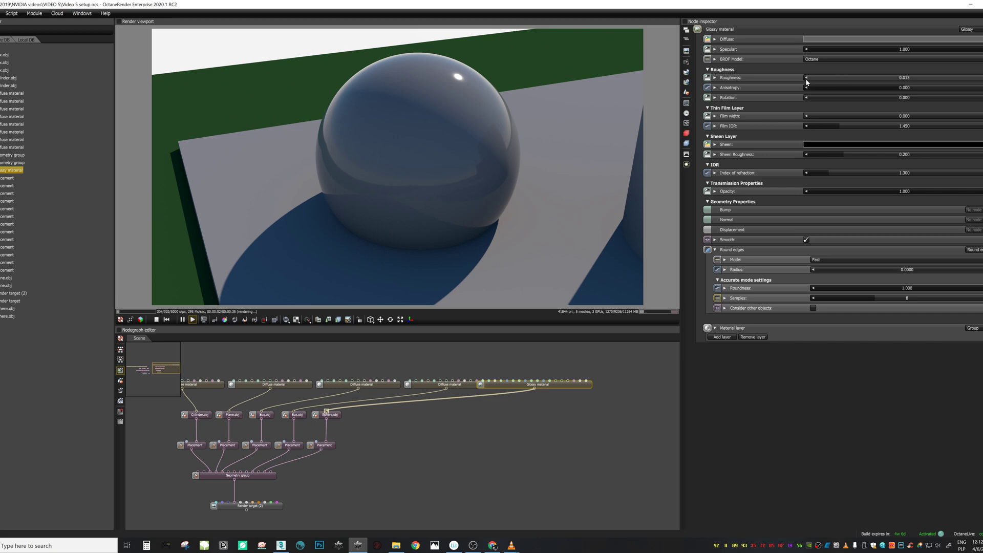
{"action": "left_click_drag", "start_coordinate": [807, 81], "coordinate": [806, 82]}
{"action": "left_click_drag", "start_coordinate": [498, 160], "coordinate": [522, 160]}
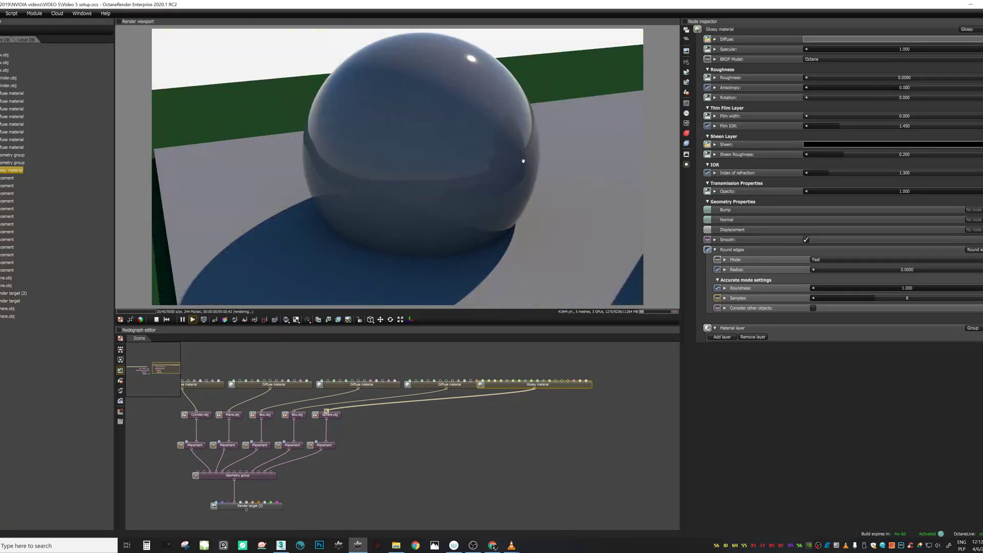
{"action": "scroll", "coordinate": [555, 185], "scroll_direction": "down", "scroll_amount": 2}
{"action": "scroll", "coordinate": [564, 168], "scroll_direction": "up", "scroll_amount": 2}
{"action": "left_click_drag", "start_coordinate": [488, 166], "coordinate": [585, 191]}
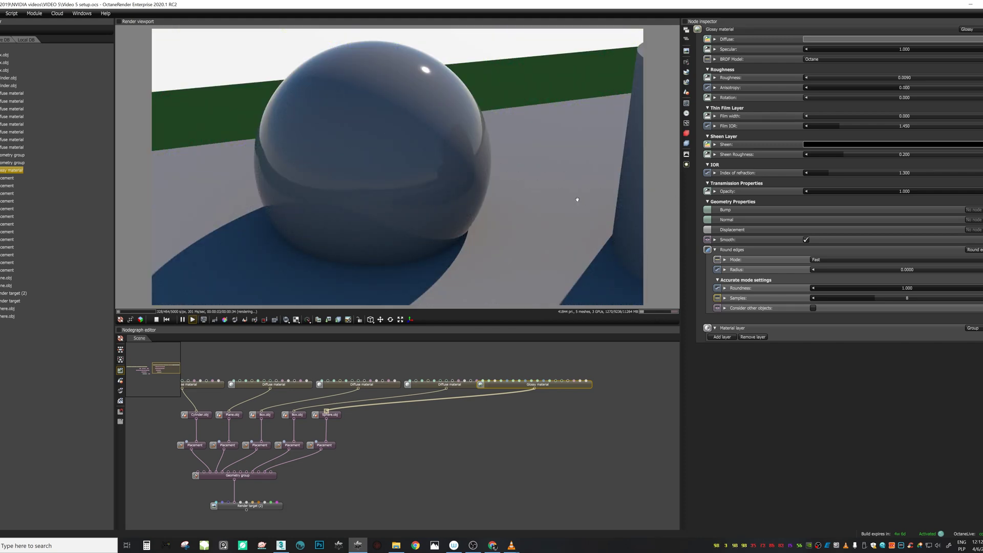
{"action": "left_click_drag", "start_coordinate": [578, 199], "coordinate": [518, 180]}
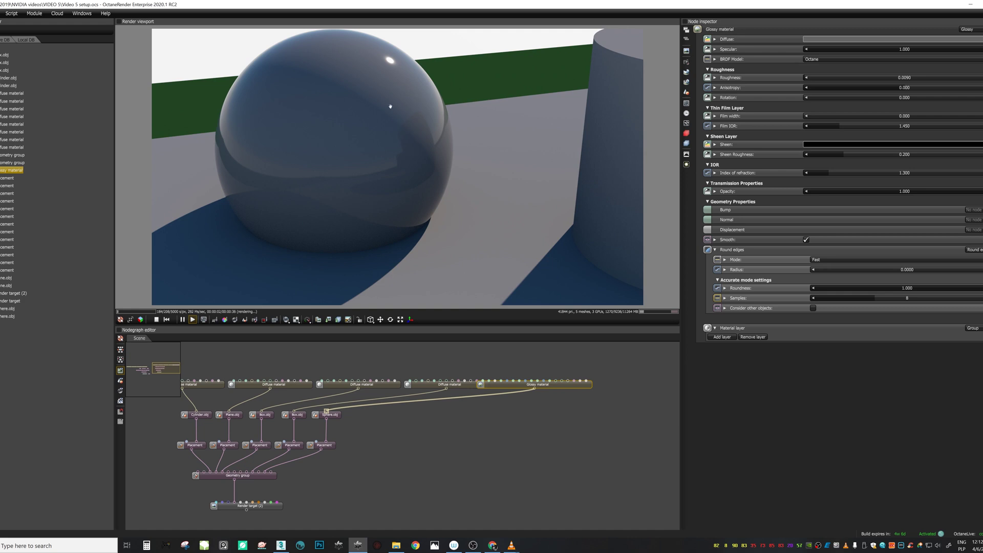
- Raise the sphere above the floor by moving its Placement node vertically to a Y translation of about 1.12
{"action": "left_click", "coordinate": [330, 445]}
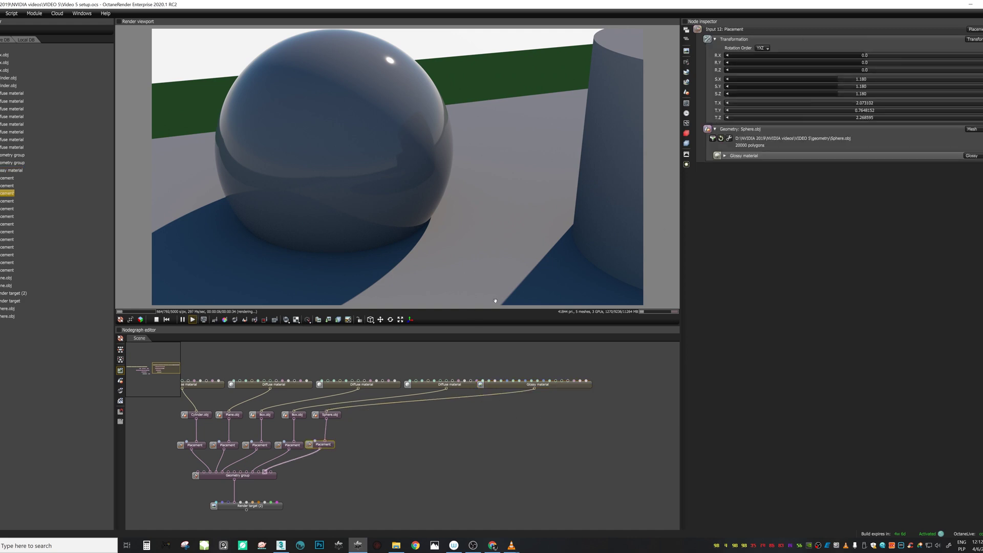
{"action": "left_click", "coordinate": [380, 320]}
{"action": "left_click_drag", "start_coordinate": [339, 88], "coordinate": [340, 53]}
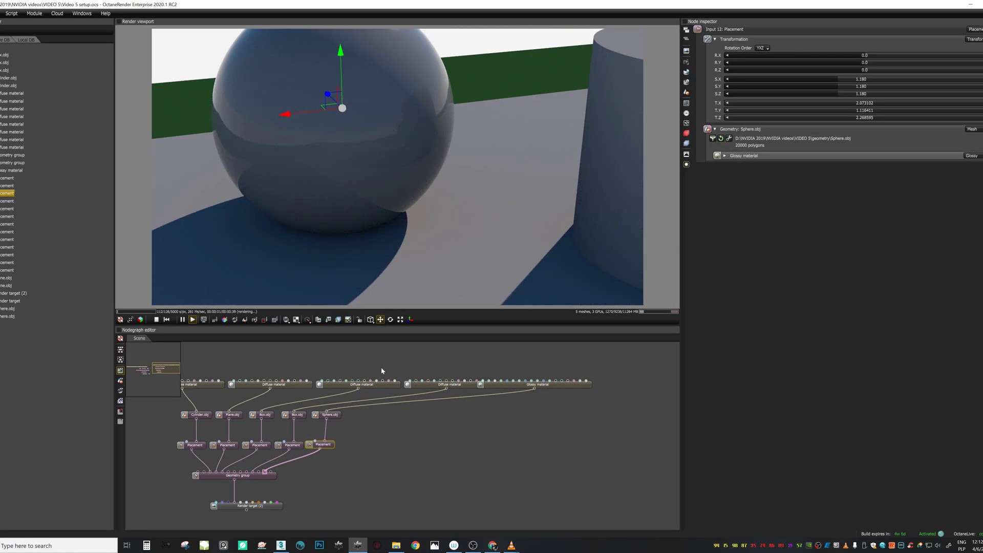
{"action": "left_click", "coordinate": [381, 319]}
{"action": "right_click_drag", "start_coordinate": [468, 169], "coordinate": [487, 216]}
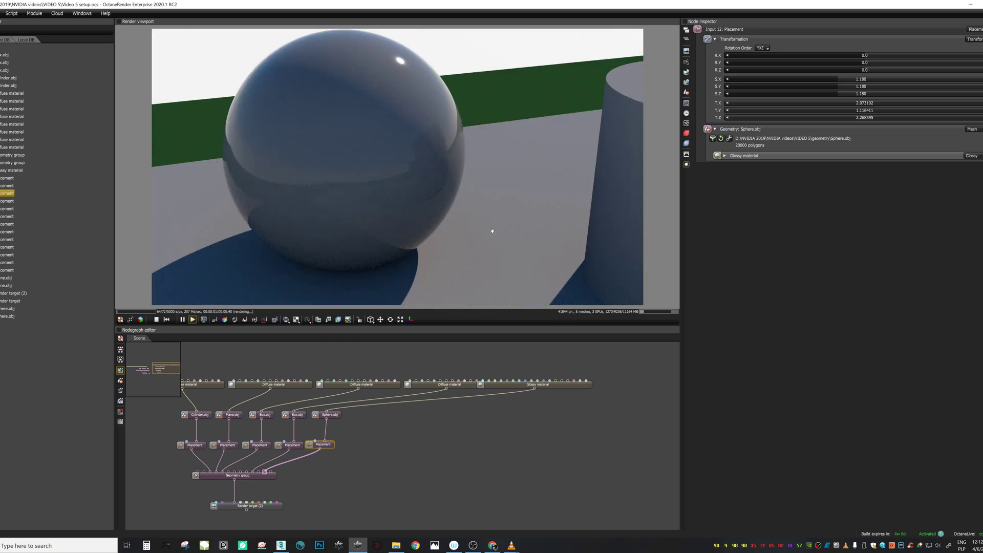
{"action": "left_click_drag", "start_coordinate": [404, 140], "coordinate": [497, 262]}
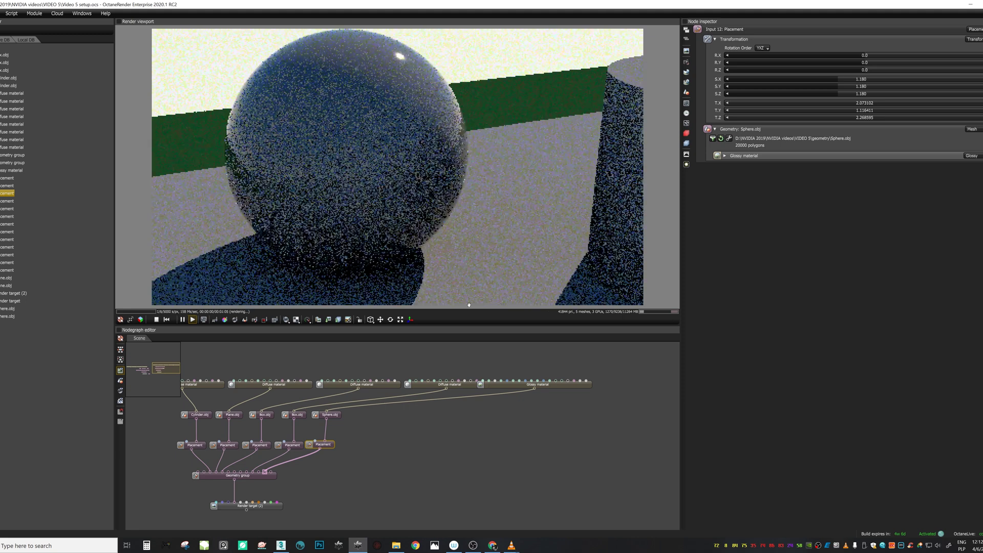
- Set the sphere's glossy material diffuse color to a dark saturated blue, hex 070A37
{"action": "left_click", "coordinate": [527, 392]}
{"action": "left_click", "coordinate": [560, 384]}
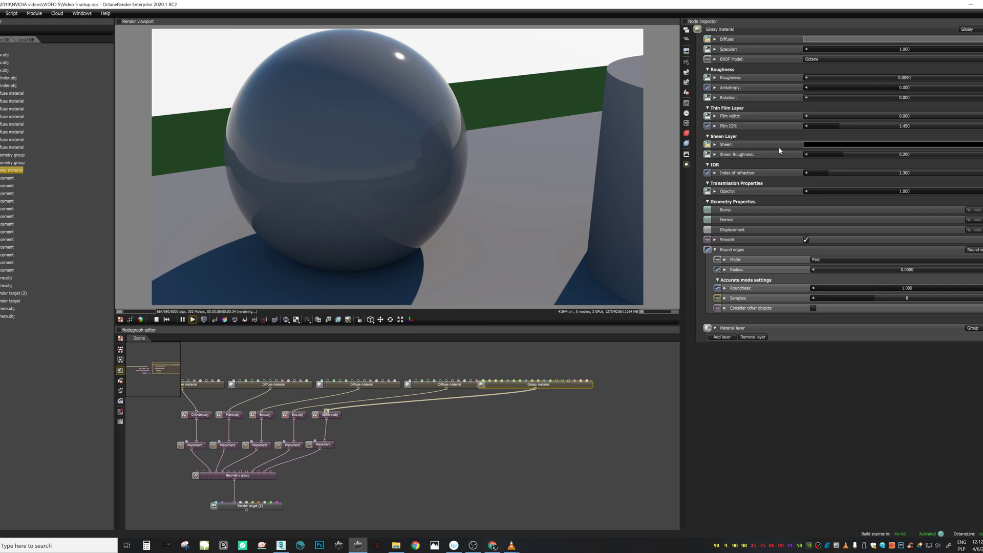
{"action": "left_click", "coordinate": [829, 39]}
{"action": "left_click", "coordinate": [781, 73]}
{"action": "left_click", "coordinate": [744, 30]}
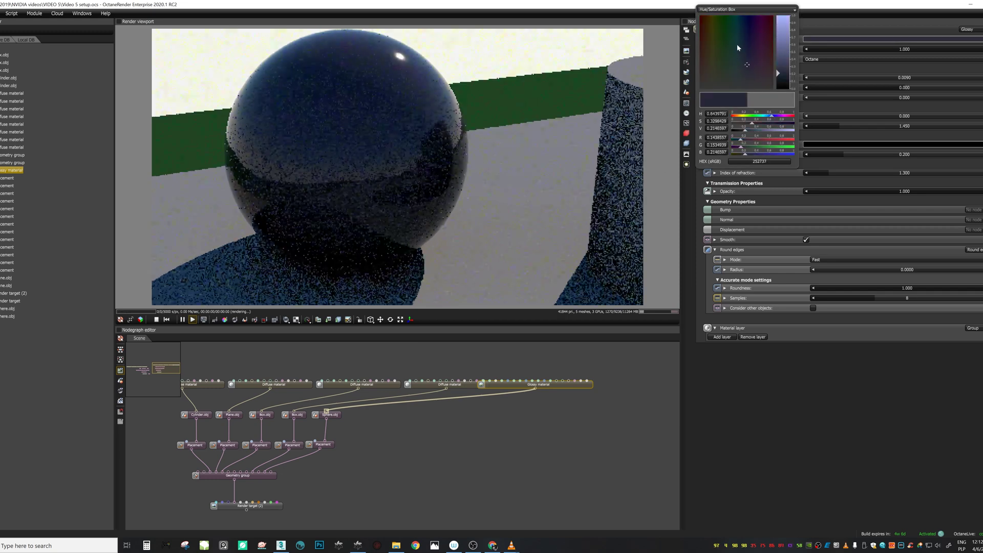
{"action": "mouse_move", "coordinate": [744, 29]}
{"action": "left_mouse_down"}
{"action": "mouse_move", "coordinate": [773, 16]}
{"action": "mouse_move", "coordinate": [727, 19]}
{"action": "mouse_move", "coordinate": [745, 19]}
{"action": "left_mouse_up"}
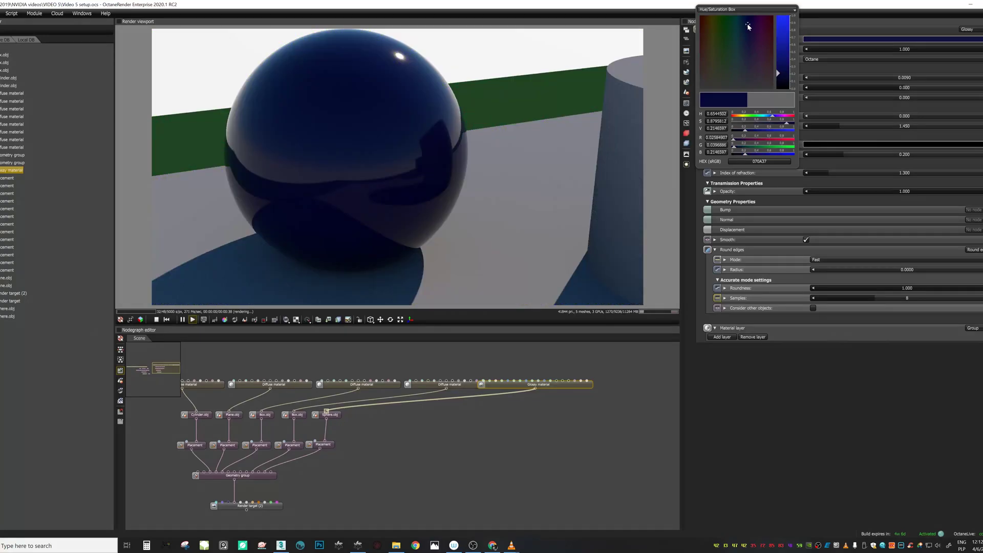
- Set the glossy material's index of refraction to 1.670 to strengthen the sphere's reflections
{"action": "left_click_drag", "start_coordinate": [461, 153], "coordinate": [522, 193]}
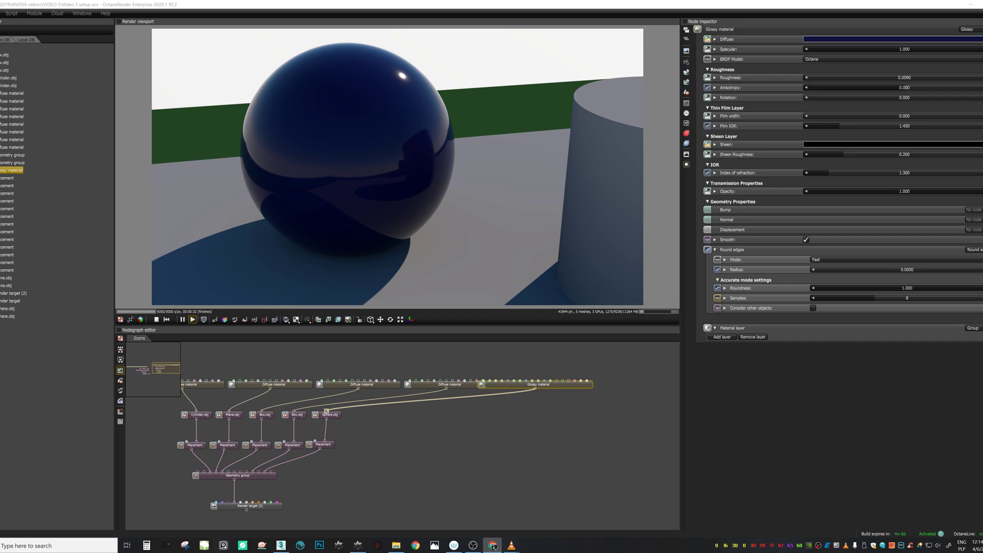
{"action": "left_click_drag", "start_coordinate": [836, 171], "coordinate": [854, 188]}
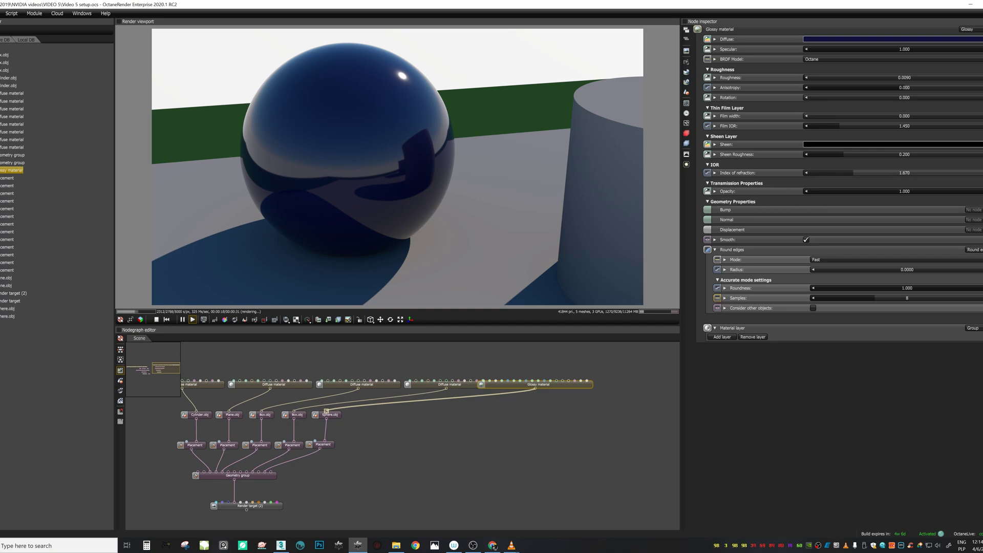
{"action": "left_click_drag", "start_coordinate": [528, 205], "coordinate": [481, 205]}
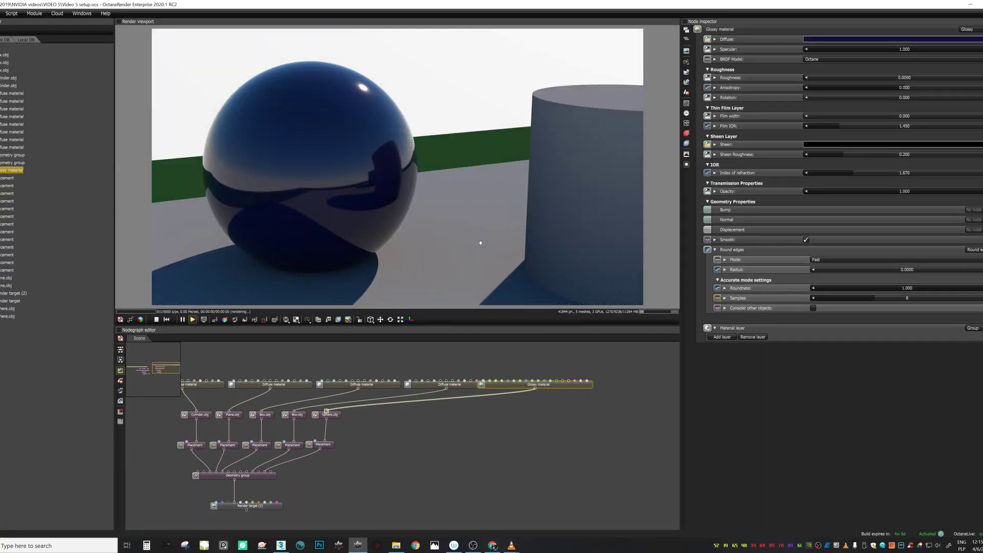
{"action": "left_click_drag", "start_coordinate": [491, 251], "coordinate": [519, 221]}
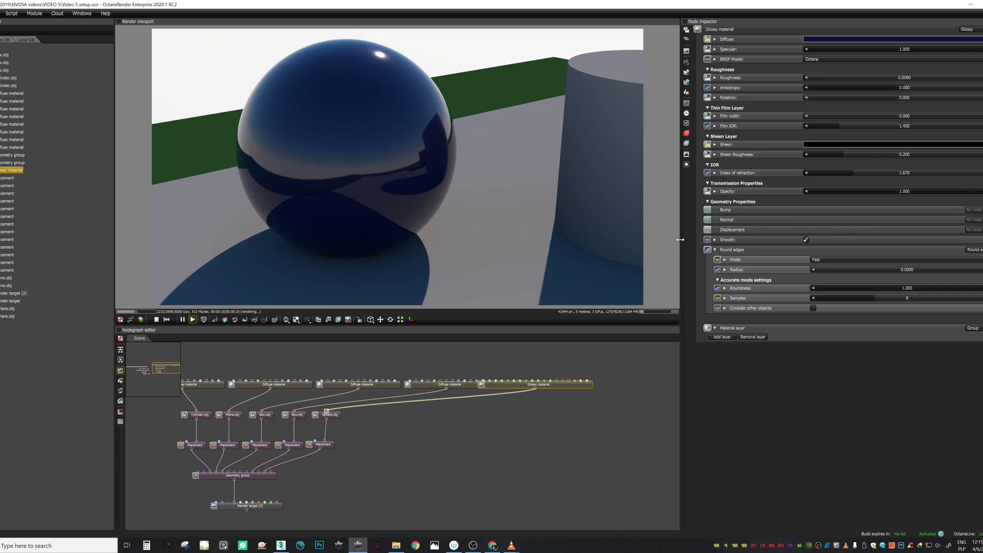
{"action": "left_click_drag", "start_coordinate": [461, 219], "coordinate": [599, 204]}
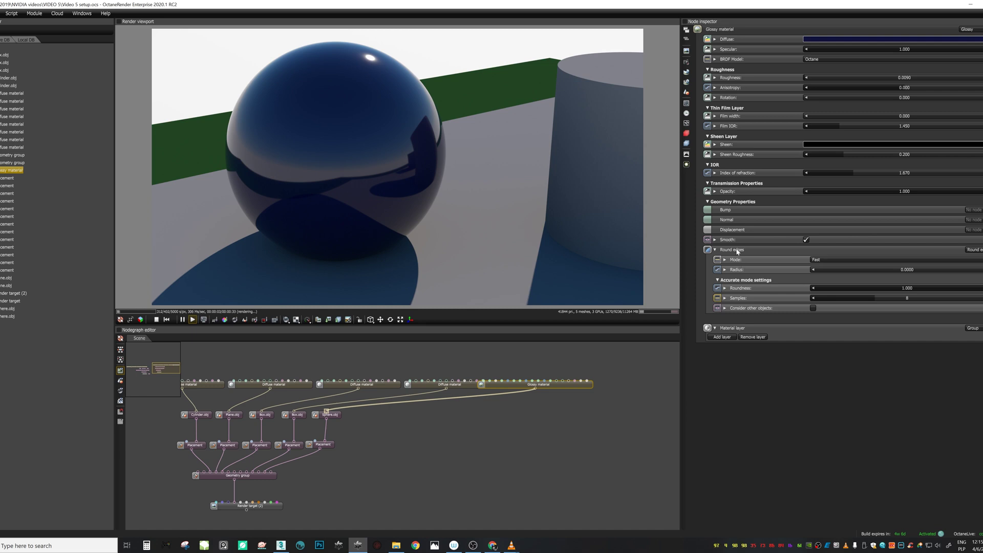
- Set the glossy material's roughness to 0.076 to blur the sphere's reflections
{"action": "scroll", "coordinate": [445, 158], "scroll_direction": "down", "scroll_amount": 1}
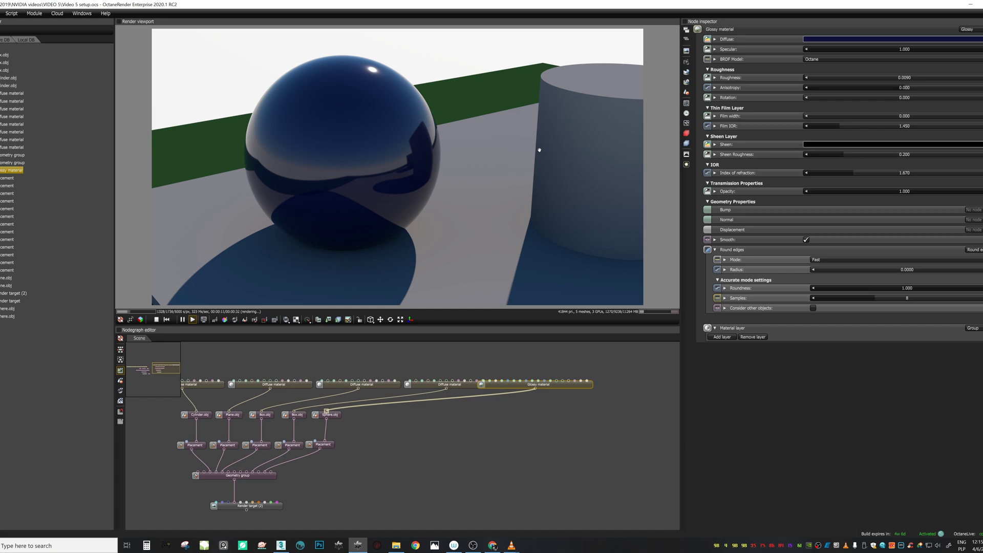
{"action": "left_click_drag", "start_coordinate": [840, 77], "coordinate": [889, 78]}
{"action": "left_click_drag", "start_coordinate": [507, 146], "coordinate": [384, 145]}
{"action": "left_click_drag", "start_coordinate": [891, 77], "coordinate": [820, 77]}
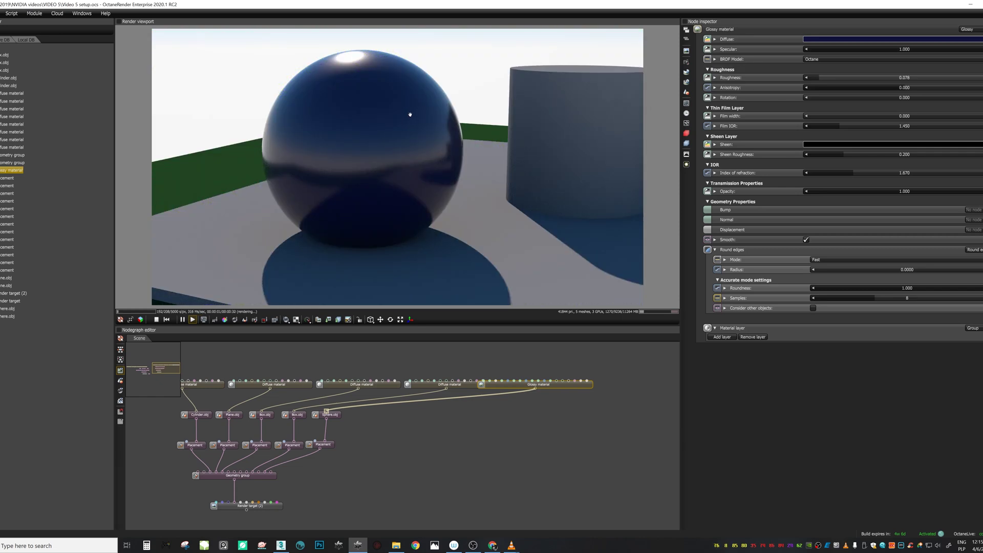
{"action": "left_click_drag", "start_coordinate": [516, 137], "coordinate": [560, 145]}
{"action": "left_click_drag", "start_coordinate": [420, 176], "coordinate": [297, 186]}
{"action": "right_click_drag", "start_coordinate": [510, 180], "coordinate": [523, 181]}
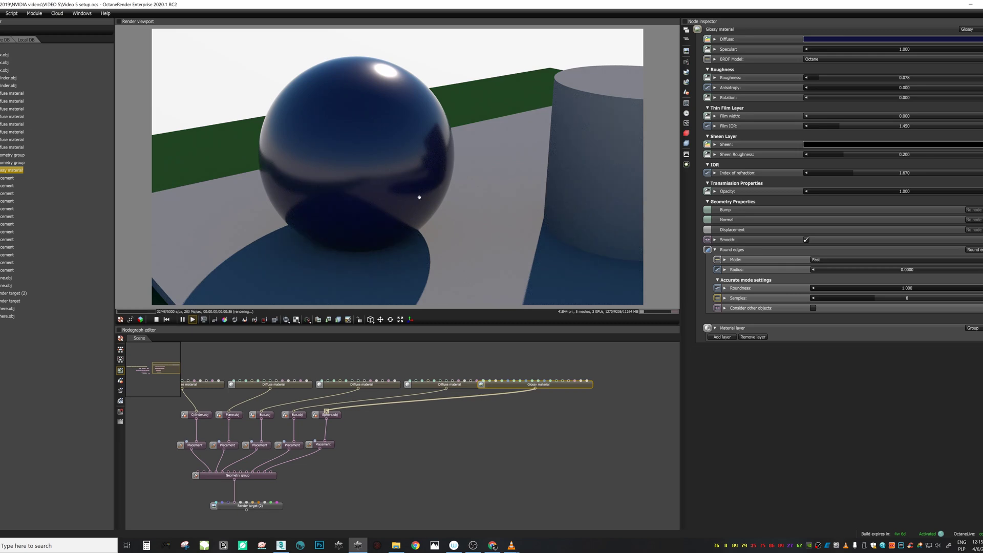
{"action": "scroll", "coordinate": [419, 195], "scroll_direction": "up", "scroll_amount": 2}
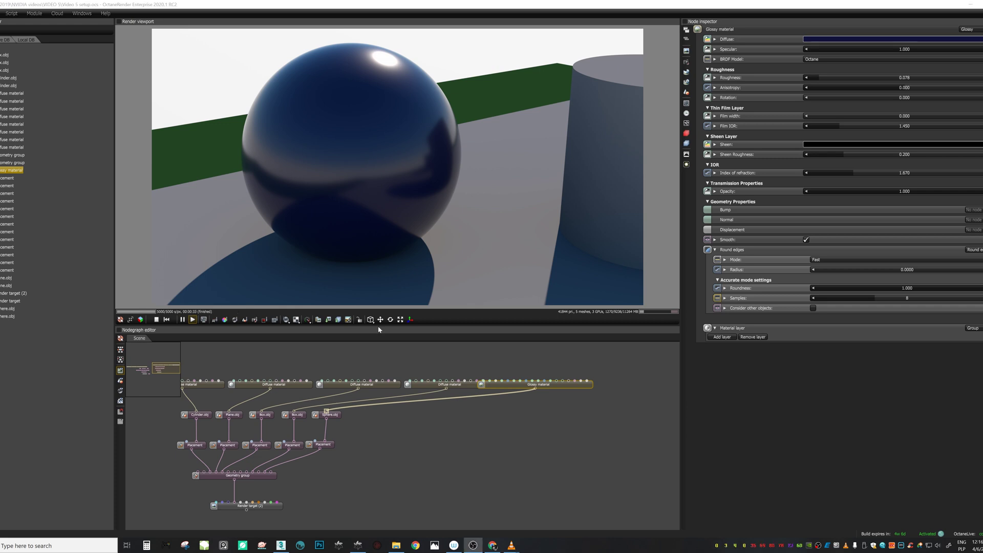
- Change the cylinder's diffuse material to the Metallic type and enable its Smooth option
{"action": "left_click_drag", "start_coordinate": [289, 351], "coordinate": [416, 348]}
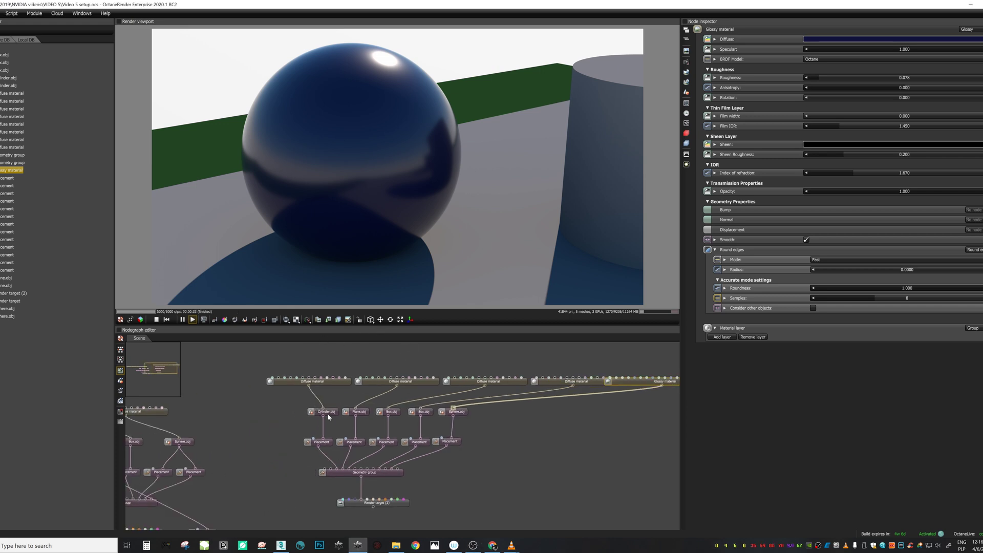
{"action": "left_click", "coordinate": [328, 413]}
{"action": "left_click", "coordinate": [339, 383]}
{"action": "right_click_drag", "start_coordinate": [605, 224], "coordinate": [567, 212]}
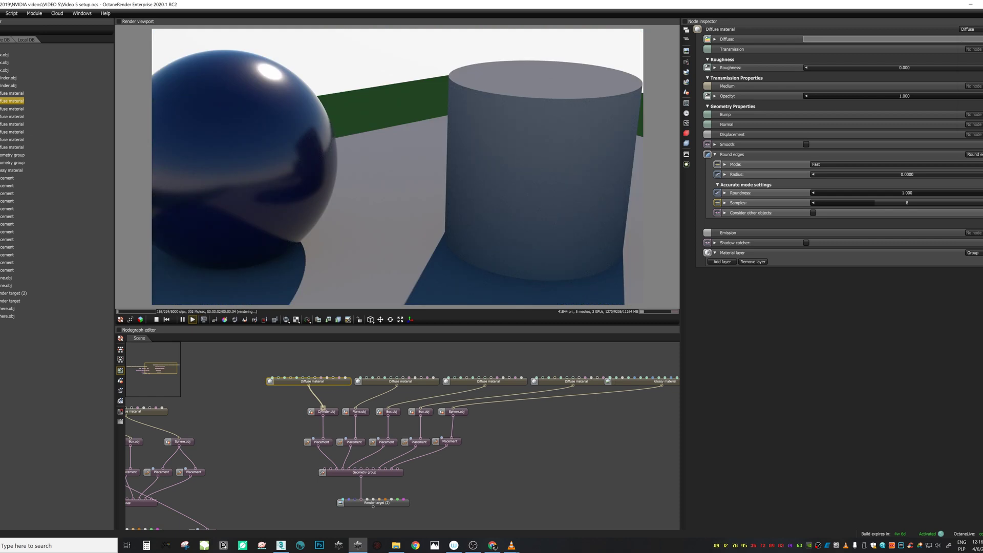
{"action": "left_click", "coordinate": [968, 29]}
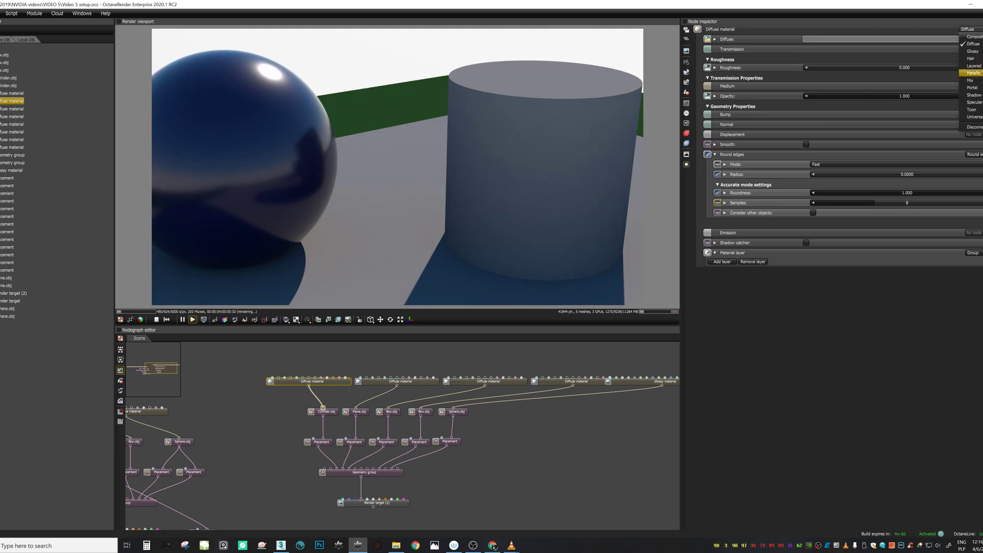
{"action": "left_click", "coordinate": [973, 73]}
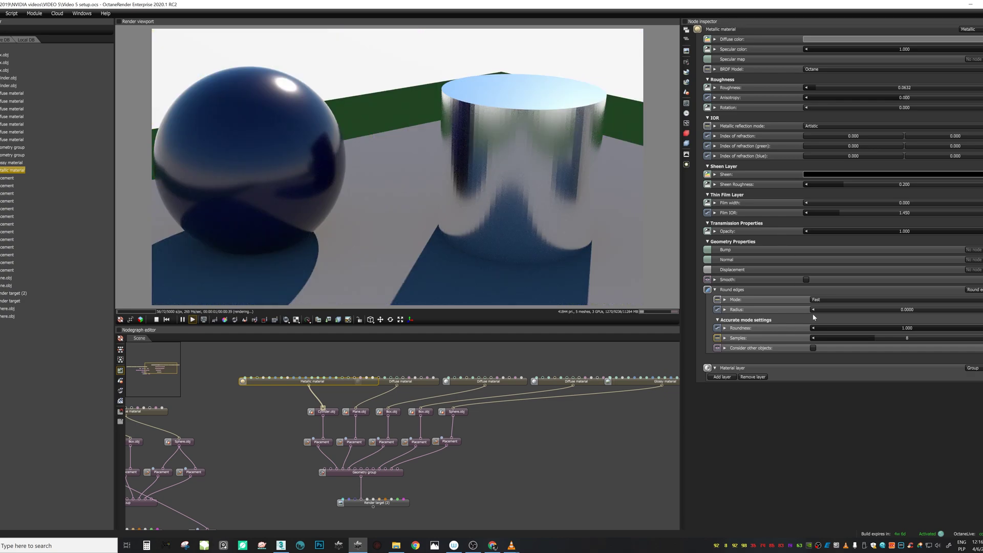
{"action": "left_click", "coordinate": [806, 281]}
{"action": "left_click_drag", "start_coordinate": [566, 241], "coordinate": [535, 215]}
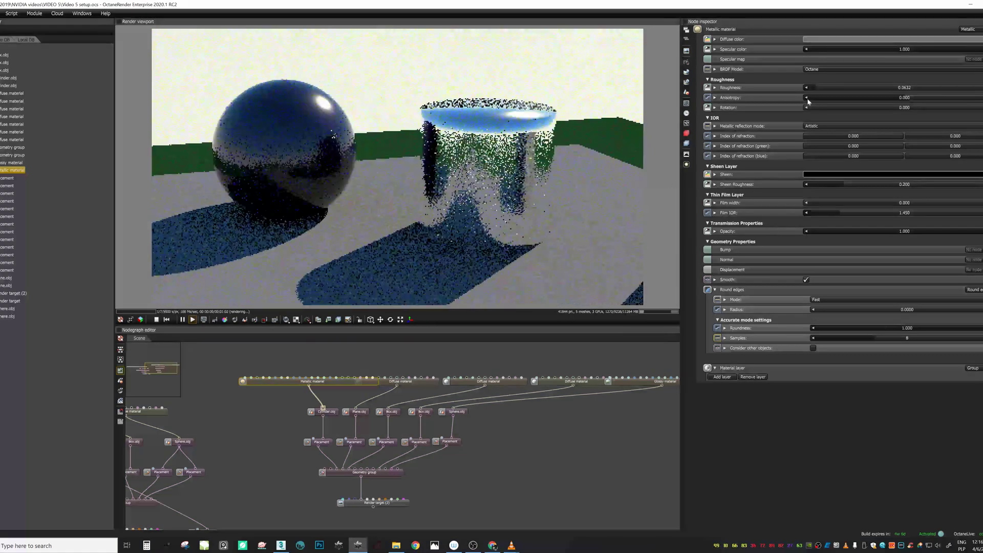
- Try a different diffuse color on the cylinder's metallic material and set its specular color to 0.476
{"action": "left_click", "coordinate": [826, 41]}
{"action": "left_click", "coordinate": [780, 61]}
{"action": "left_click", "coordinate": [533, 247]}
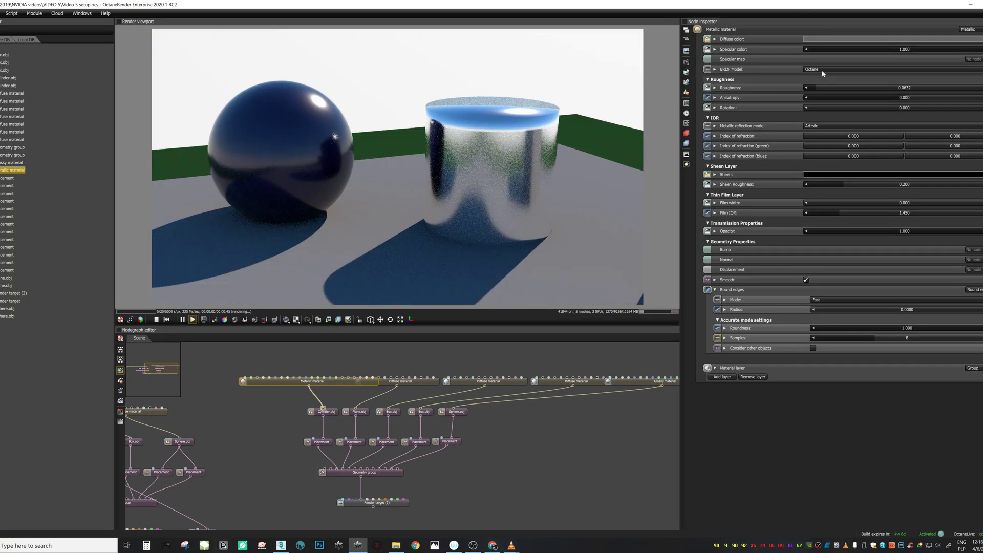
{"action": "left_click", "coordinate": [901, 49]}
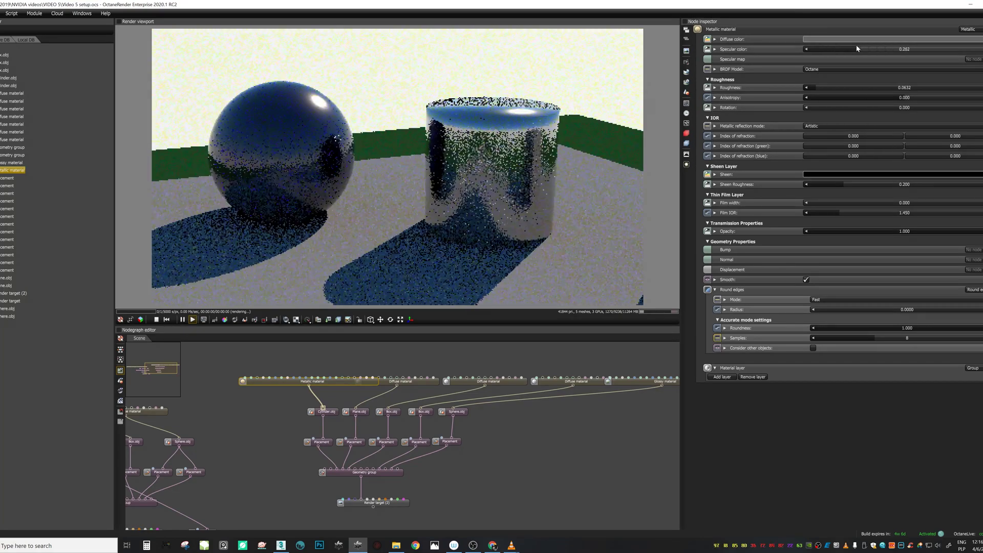
{"action": "left_click_drag", "start_coordinate": [572, 162], "coordinate": [510, 167]}
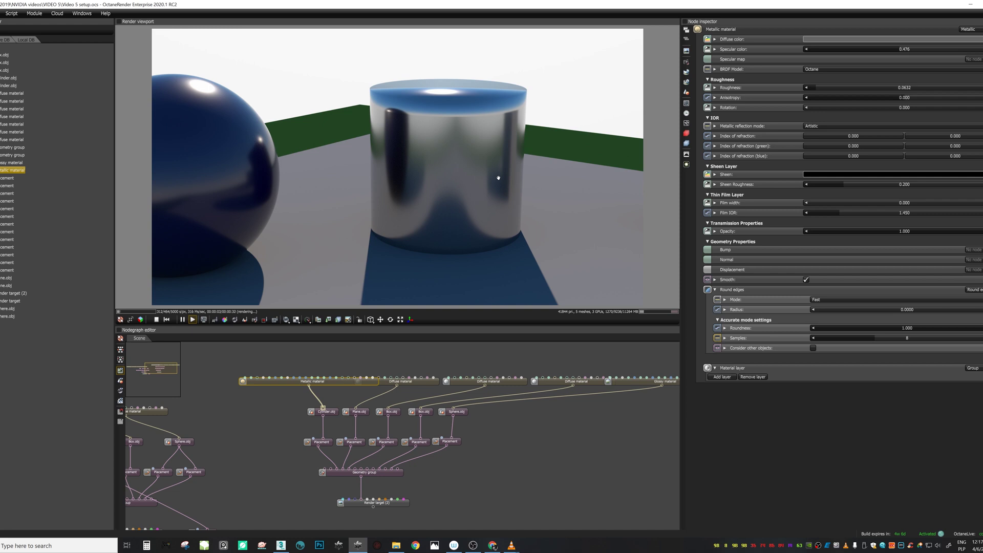
{"action": "left_click_drag", "start_coordinate": [354, 155], "coordinate": [308, 139]}
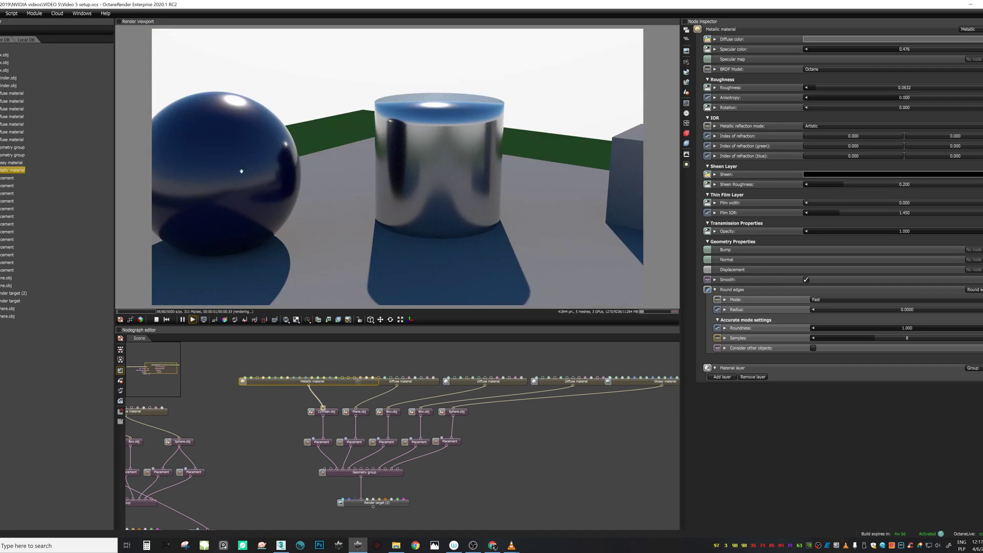
- Set the cylinder's metallic material roughness to 0.030 and try out its opacity, leaving it at 1.000
{"action": "mouse_move", "coordinate": [811, 91]}
{"action": "left_mouse_down"}
{"action": "mouse_move", "coordinate": [795, 88]}
{"action": "mouse_move", "coordinate": [811, 89]}
{"action": "left_mouse_up"}
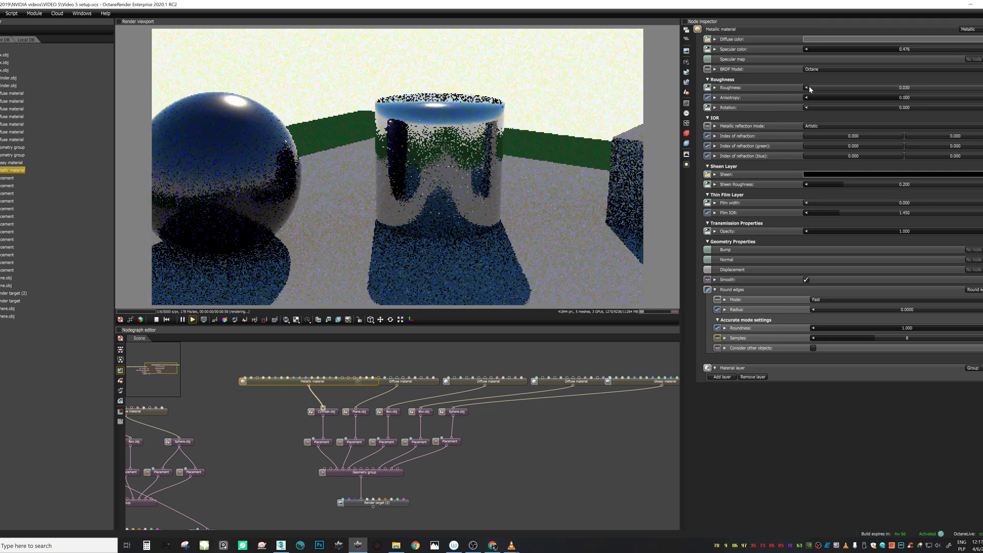
{"action": "left_click_drag", "start_coordinate": [420, 143], "coordinate": [606, 113]}
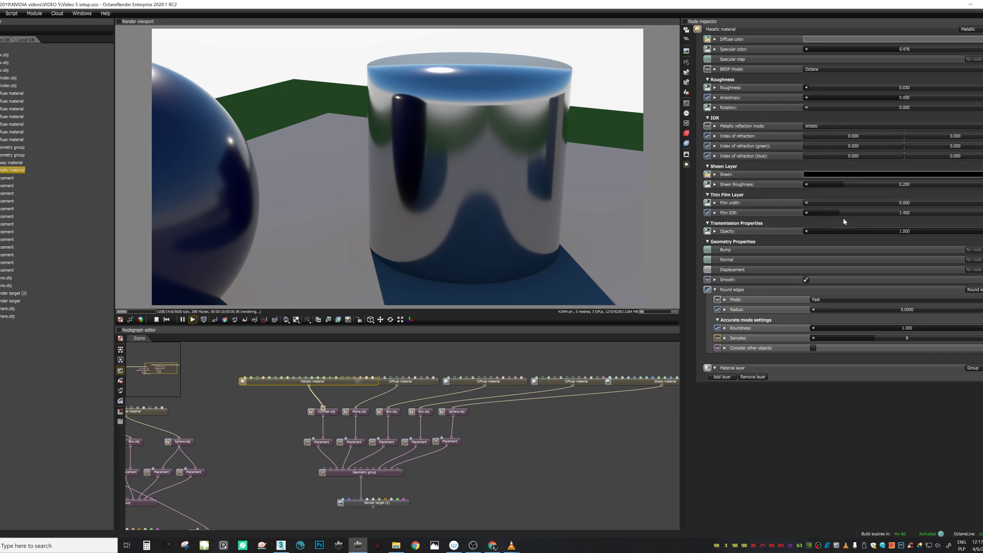
{"action": "mouse_move", "coordinate": [973, 231]}
{"action": "left_mouse_down"}
{"action": "mouse_move", "coordinate": [797, 235]}
{"action": "mouse_move", "coordinate": [982, 233]}
{"action": "left_mouse_up"}
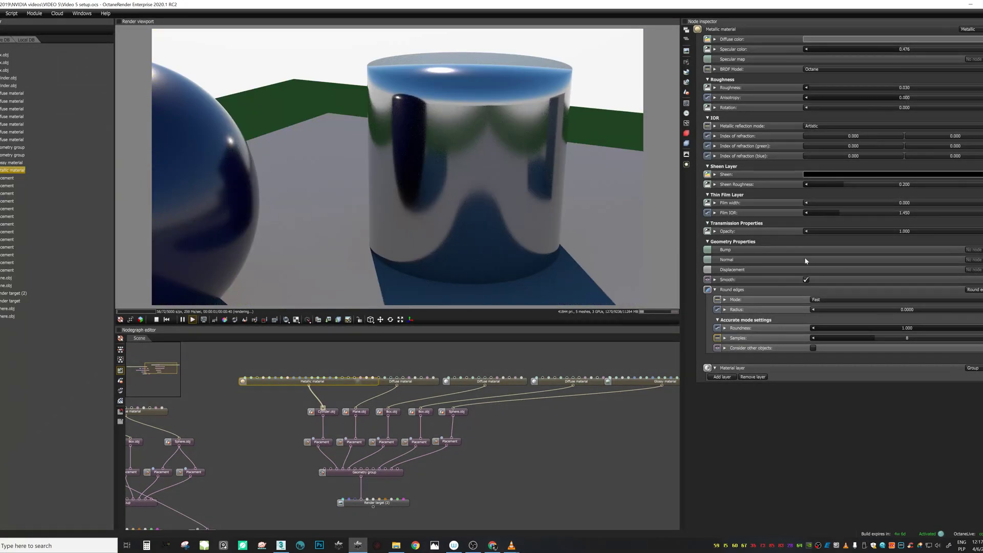
{"action": "scroll", "coordinate": [553, 228], "scroll_direction": "down", "scroll_amount": 2}
{"action": "left_click_drag", "start_coordinate": [553, 229], "coordinate": [506, 216]}
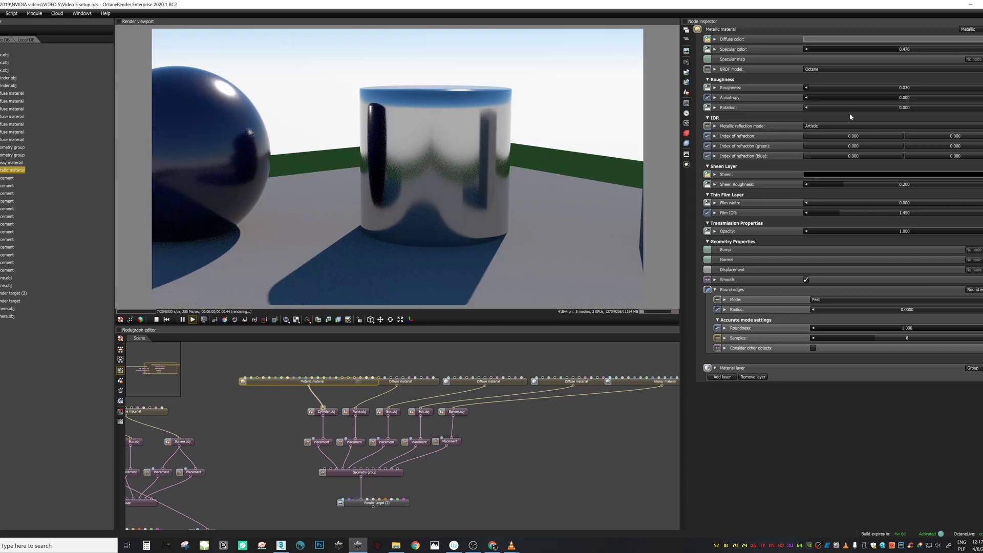
- Darken the cylinder's metallic material by setting its specular color to 0.068
{"action": "left_click_drag", "start_coordinate": [870, 49], "coordinate": [817, 52]}
{"action": "left_click_drag", "start_coordinate": [394, 123], "coordinate": [176, 174]}
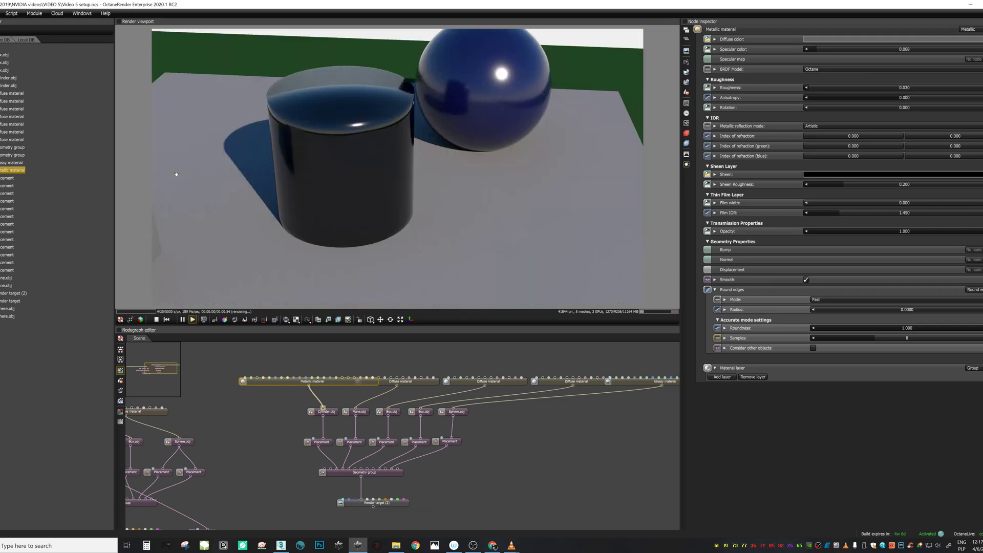
{"action": "left_click_drag", "start_coordinate": [458, 198], "coordinate": [405, 199]}
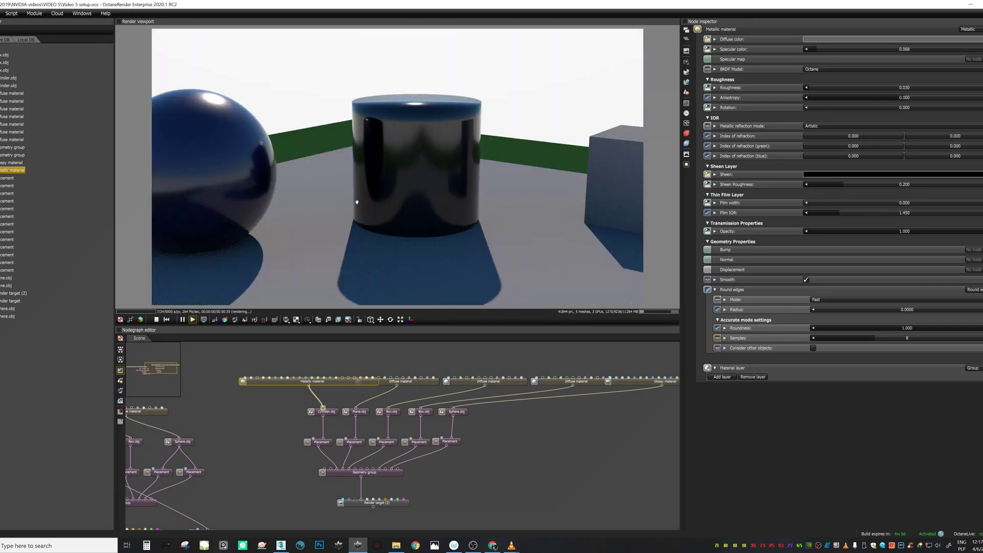
{"action": "left_click_drag", "start_coordinate": [178, 158], "coordinate": [473, 256]}
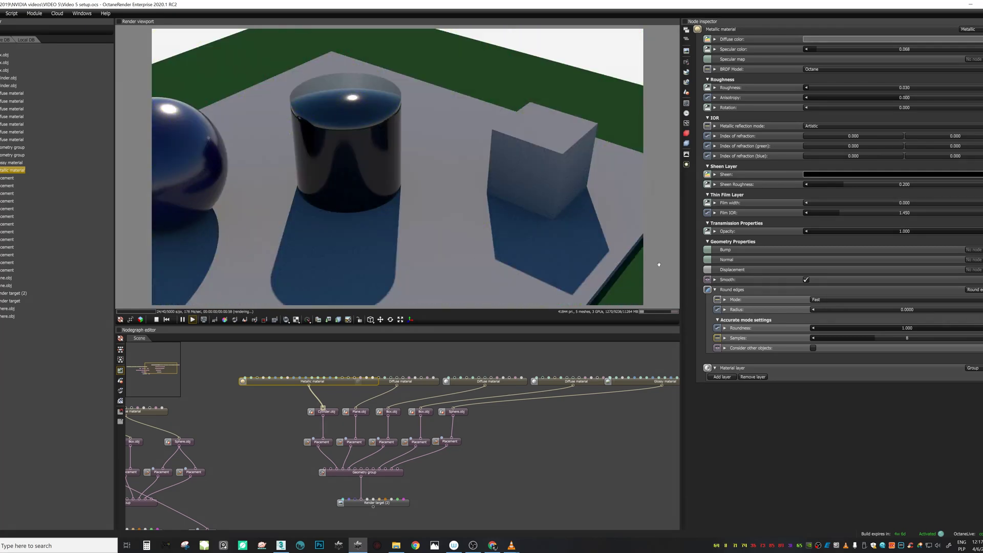
{"action": "middle_click_drag", "start_coordinate": [558, 363], "coordinate": [497, 436]}
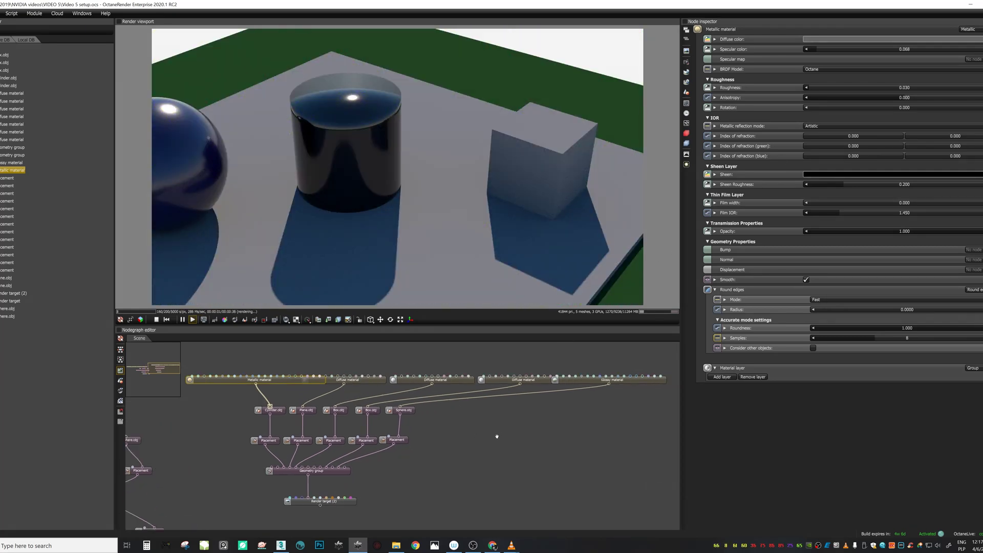
{"action": "left_click", "coordinate": [969, 30]}
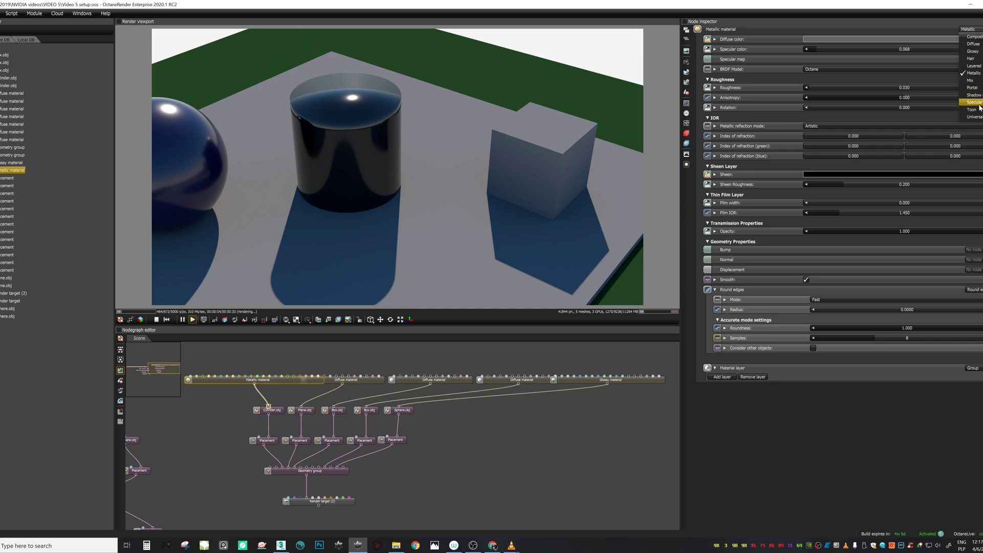
{"action": "right_click", "coordinate": [446, 436]}
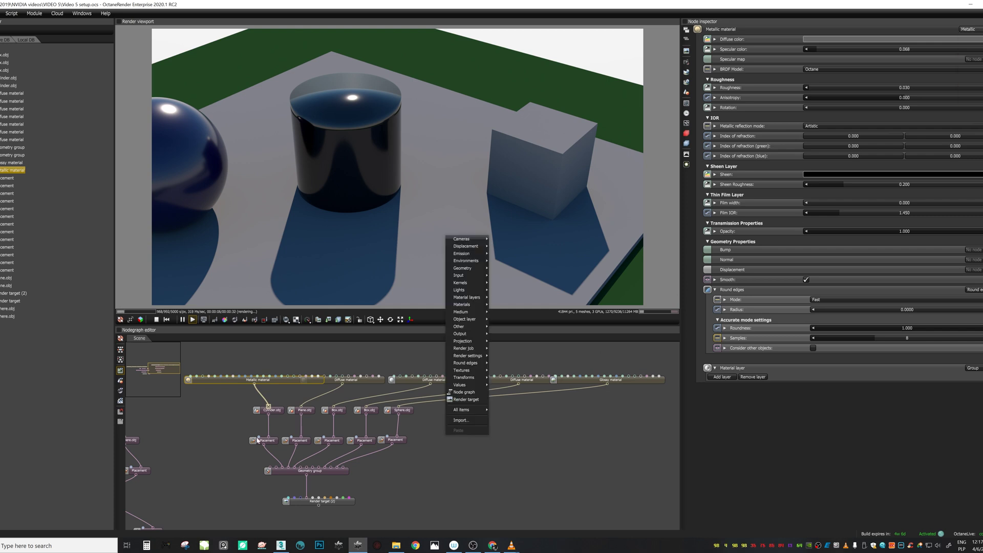
- Duplicate the cylinder's placement node and connect the copy to the first input of the geometry group
{"action": "left_click", "coordinate": [253, 442]}
{"action": "key", "text": "ctrl+c"}
{"action": "key", "text": "ctrl+v"}
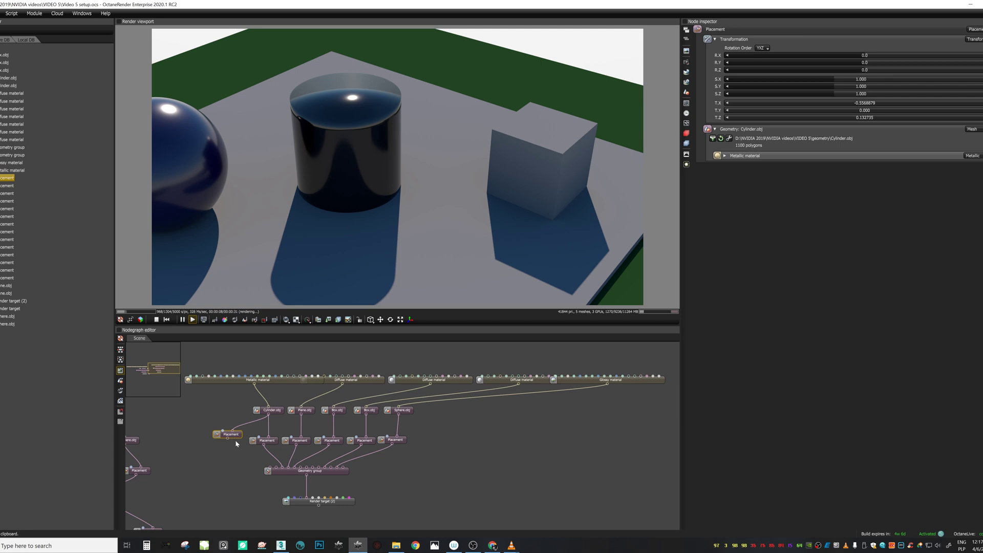
{"action": "left_click", "coordinate": [229, 437]}
{"action": "left_click_drag", "start_coordinate": [240, 448], "coordinate": [282, 467]}
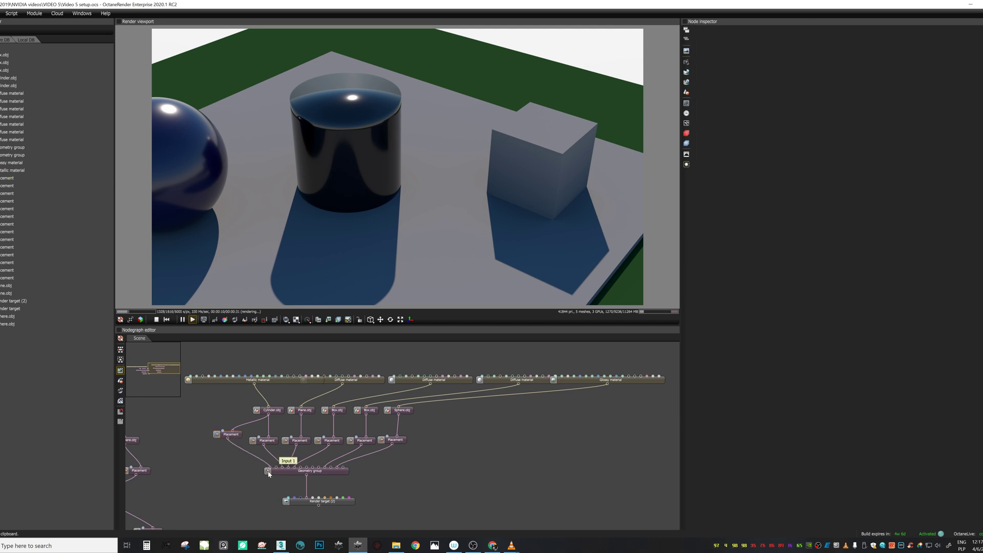
- Duplicate the cylinder mesh node with its metallic material and feed the copied mesh into the duplicated placement, arranging the copies beside the originals
{"action": "left_click", "coordinate": [270, 410]}
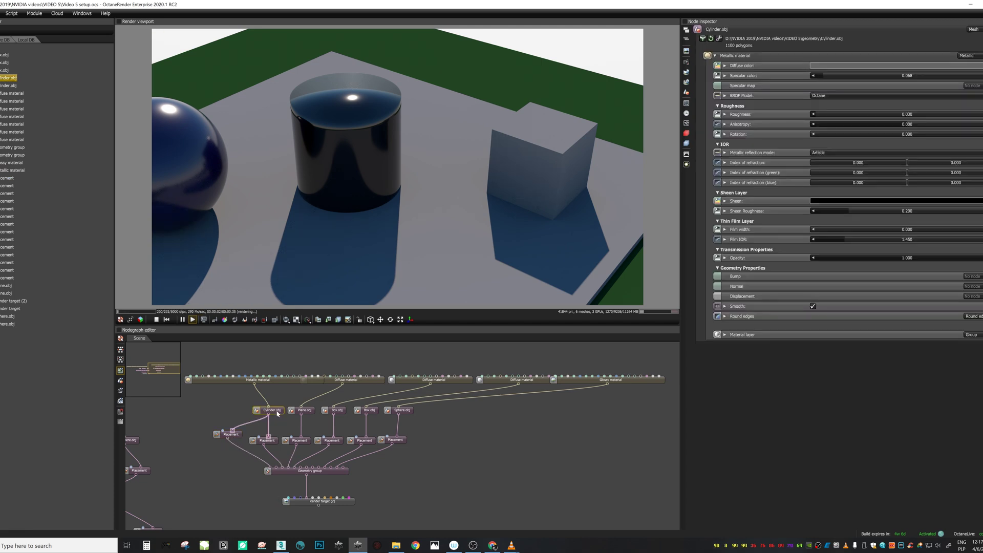
{"action": "key", "text": "ctrl+c"}
{"action": "key", "text": "ctrl+v"}
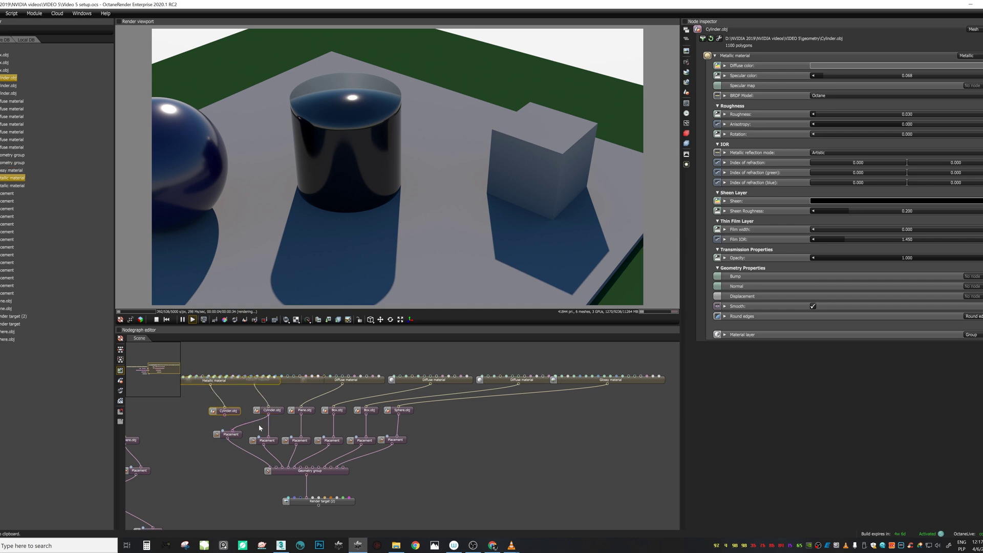
{"action": "left_click_drag", "start_coordinate": [224, 415], "coordinate": [228, 432]}
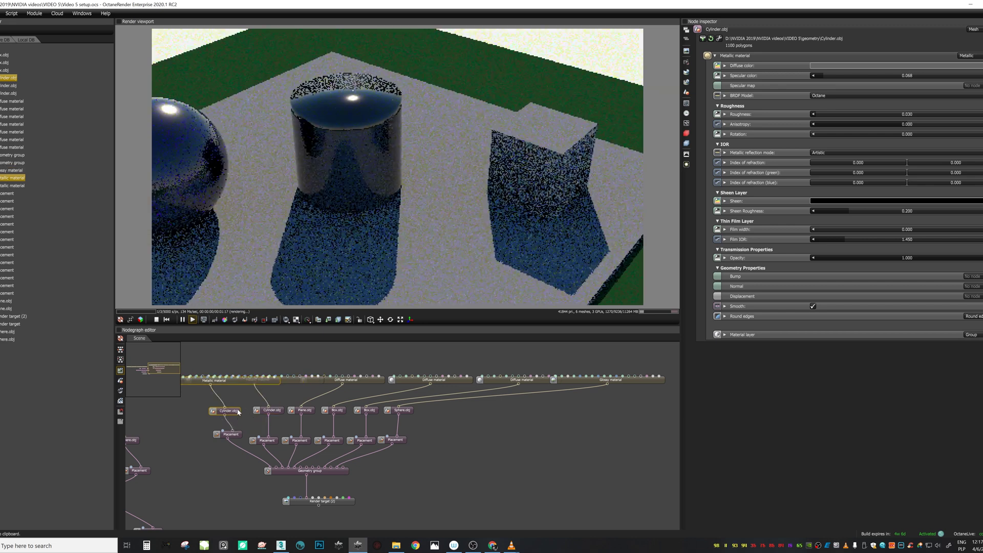
{"action": "left_click_drag", "start_coordinate": [244, 383], "coordinate": [230, 418]}
- Select the duplicated cylinder placement and display its translation gizmo in the viewport
{"action": "left_click", "coordinate": [231, 414]}
{"action": "left_click", "coordinate": [235, 435]}
{"action": "left_click", "coordinate": [381, 320]}
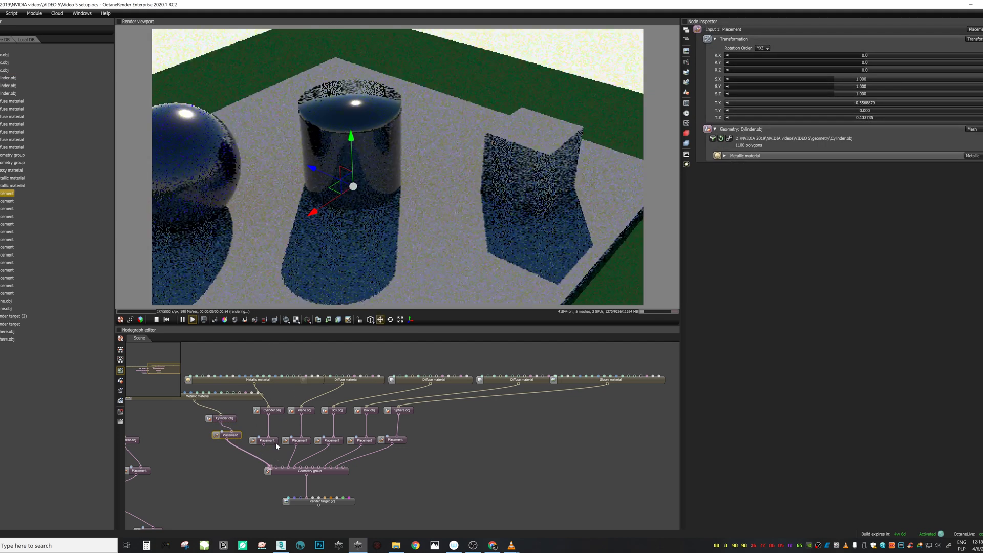
- Change the duplicated cylinder's metallic material to the Specular type
{"action": "left_click", "coordinate": [229, 398]}
{"action": "left_click", "coordinate": [967, 30]}
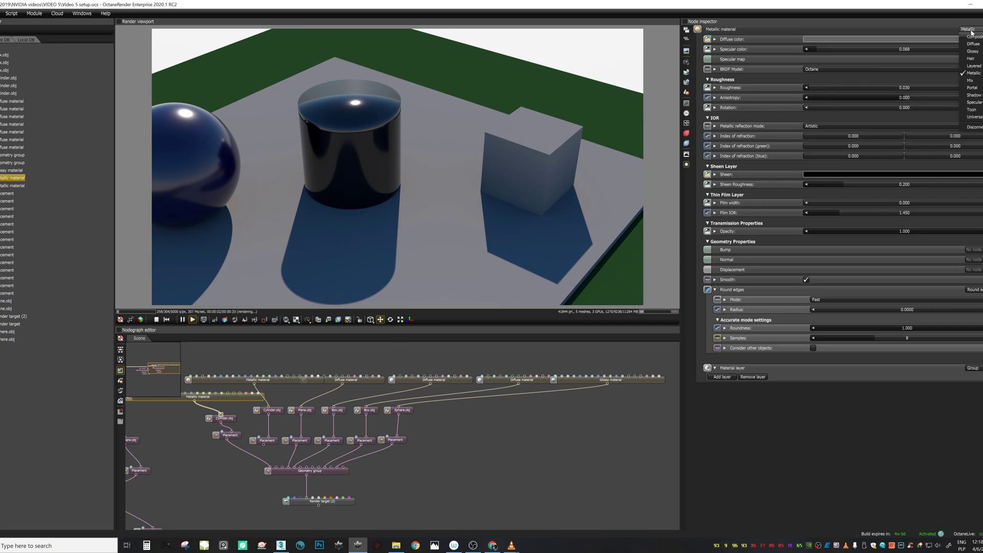
{"action": "left_click", "coordinate": [973, 106]}
{"action": "left_click_drag", "start_coordinate": [553, 155], "coordinate": [315, 172]}
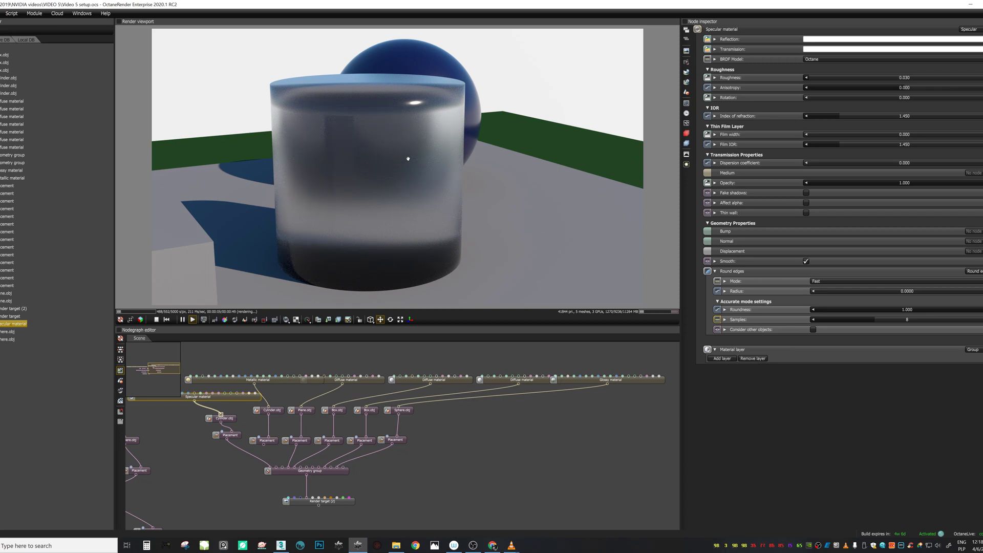
- Set the cylinder's specular material roughness to 0.0040 and its index of refraction to 1.470
{"action": "left_click_drag", "start_coordinate": [905, 78], "coordinate": [827, 78]}
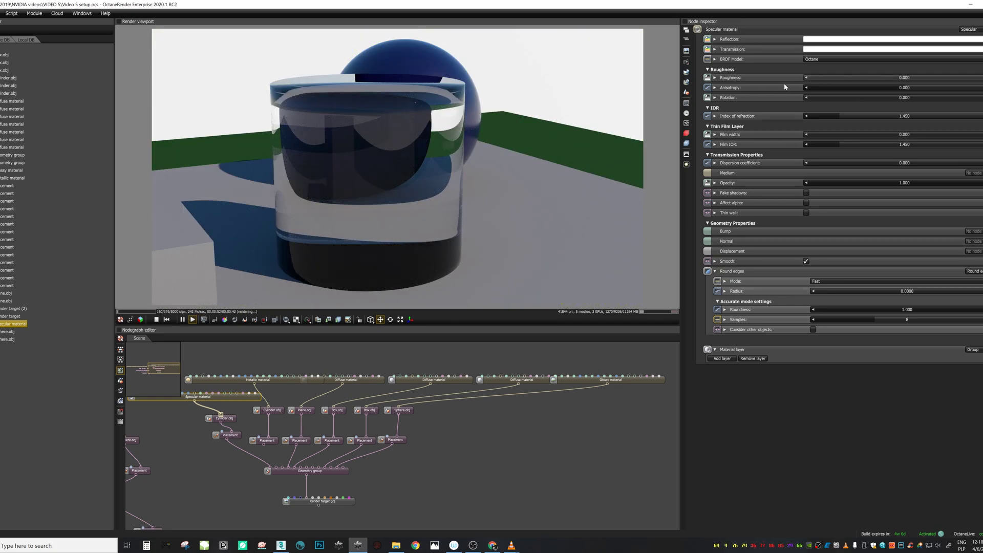
{"action": "left_click_drag", "start_coordinate": [806, 78], "coordinate": [804, 79]}
{"action": "left_click_drag", "start_coordinate": [494, 149], "coordinate": [348, 157]}
{"action": "left_click_drag", "start_coordinate": [388, 161], "coordinate": [388, 183]}
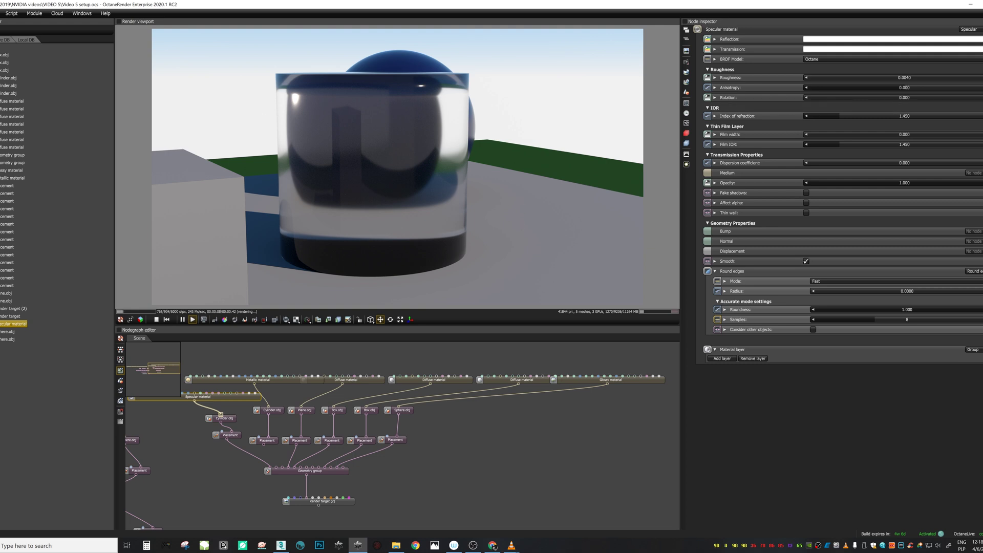
{"action": "mouse_move", "coordinate": [828, 116]}
{"action": "left_mouse_down"}
{"action": "mouse_move", "coordinate": [818, 119]}
{"action": "mouse_move", "coordinate": [954, 114]}
{"action": "mouse_move", "coordinate": [825, 119]}
{"action": "mouse_move", "coordinate": [840, 118]}
{"action": "left_mouse_up"}
{"action": "left_click_drag", "start_coordinate": [399, 174], "coordinate": [504, 175]}
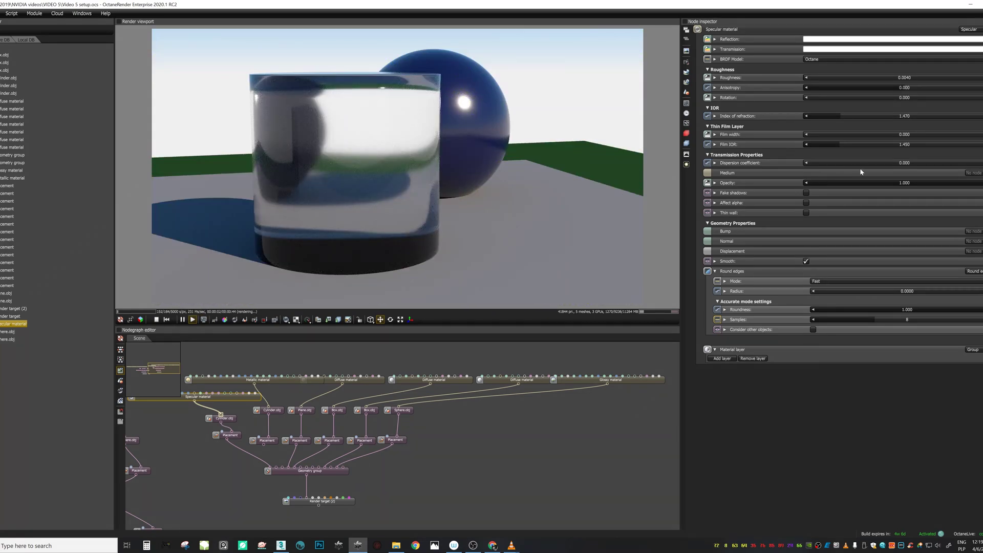
{"action": "left_click", "coordinate": [492, 546]}
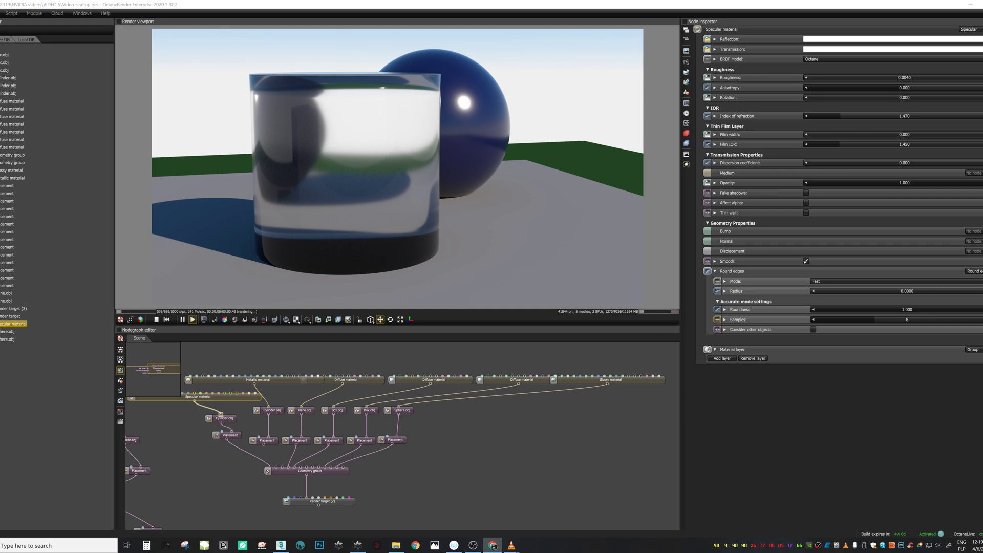
- Tint the specular material's reflection color turquoise green (44FFC1)
{"action": "left_click", "coordinate": [849, 47]}
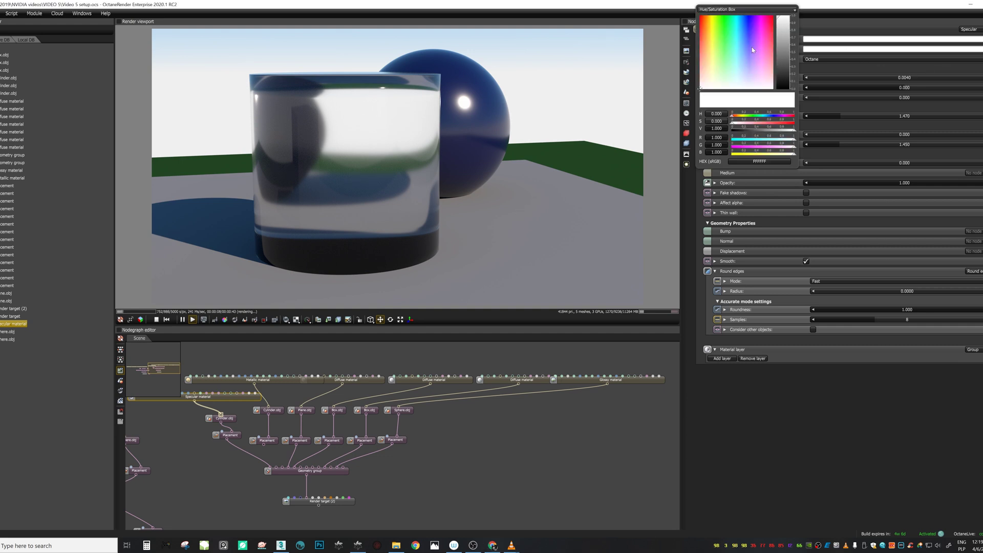
{"action": "left_click_drag", "start_coordinate": [752, 55], "coordinate": [733, 34]}
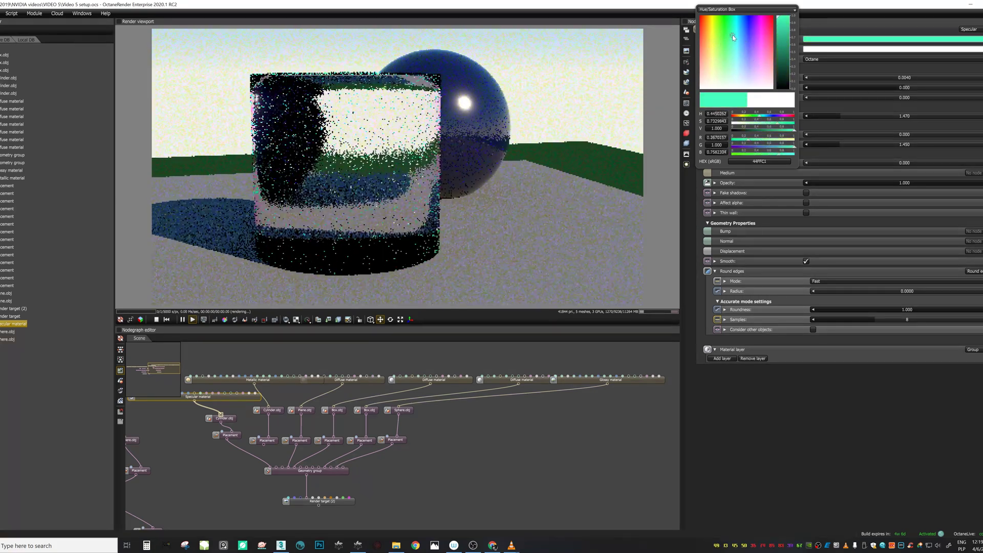
{"action": "left_click", "coordinate": [852, 20]}
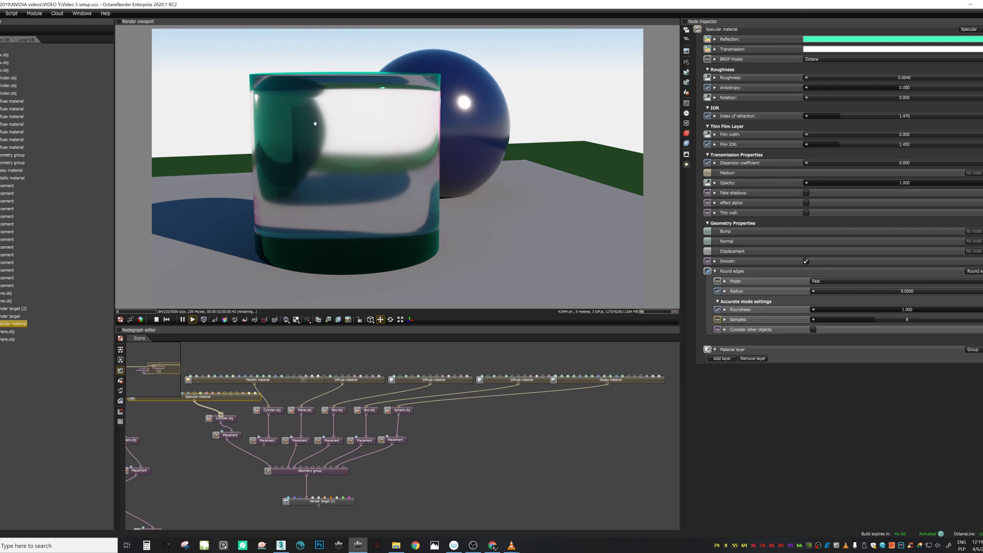
- Give the specular material a muted green transmission color (7CCB93)
{"action": "left_click", "coordinate": [833, 49]}
{"action": "left_click_drag", "start_coordinate": [763, 53], "coordinate": [729, 62]}
{"action": "left_click", "coordinate": [288, 132]}
{"action": "left_click_drag", "start_coordinate": [288, 132], "coordinate": [454, 134]}
{"action": "left_click", "coordinate": [839, 49]}
{"action": "mouse_move", "coordinate": [781, 17]}
{"action": "left_mouse_down"}
{"action": "mouse_move", "coordinate": [779, 81]}
{"action": "mouse_move", "coordinate": [783, 32]}
{"action": "left_mouse_up"}
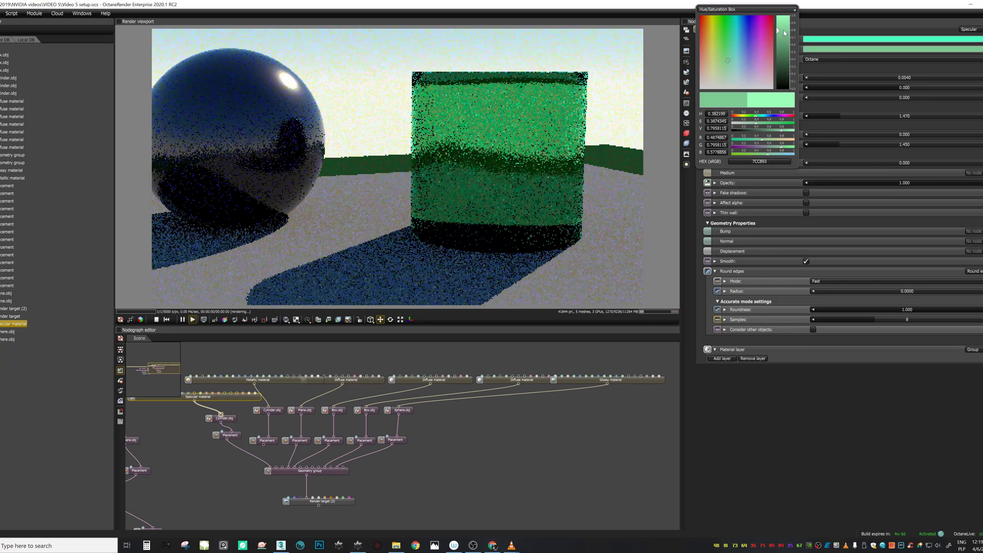
{"action": "left_click", "coordinate": [852, 11]}
- Raise the green glass material's index of refraction to 1.560 and reduce its roughness to 0.000
{"action": "left_click_drag", "start_coordinate": [512, 137], "coordinate": [381, 138]}
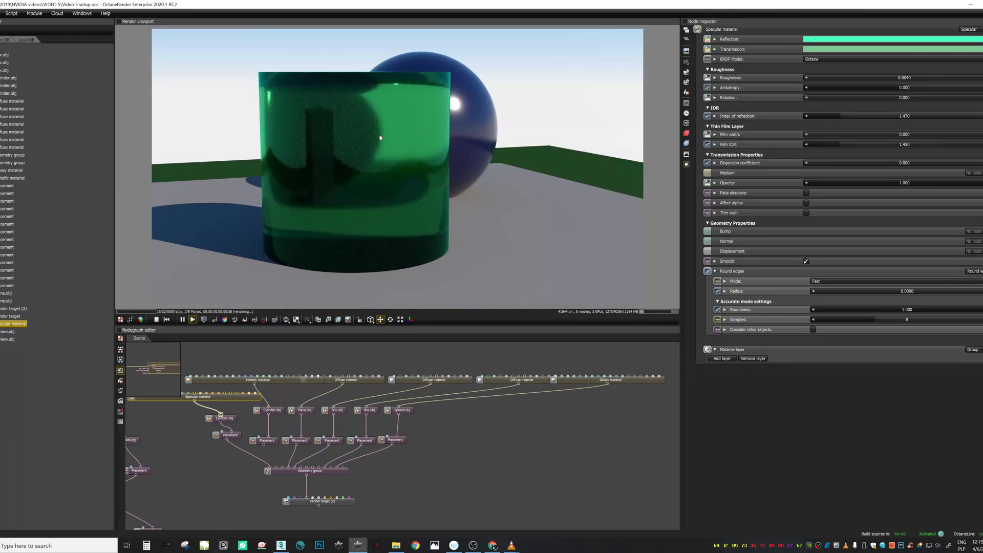
{"action": "left_click_drag", "start_coordinate": [505, 154], "coordinate": [430, 210]}
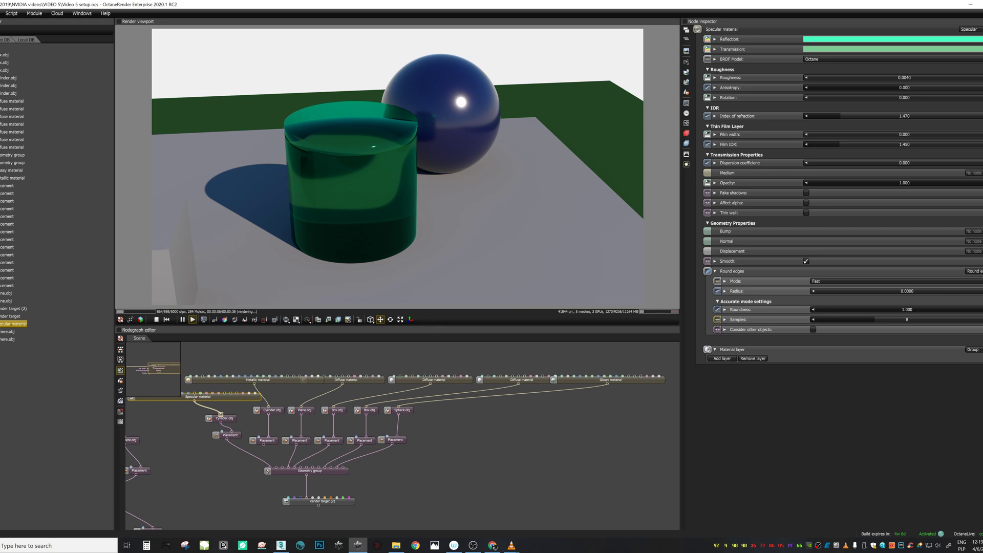
{"action": "left_click_drag", "start_coordinate": [369, 145], "coordinate": [536, 129]}
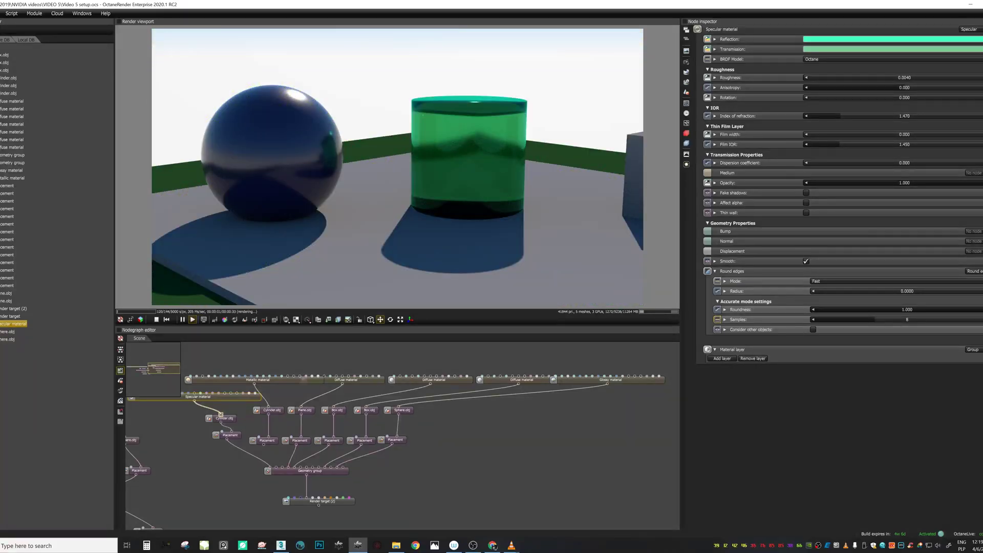
{"action": "mouse_move", "coordinate": [823, 115]}
{"action": "left_mouse_down"}
{"action": "mouse_move", "coordinate": [866, 116]}
{"action": "mouse_move", "coordinate": [842, 117]}
{"action": "left_mouse_up"}
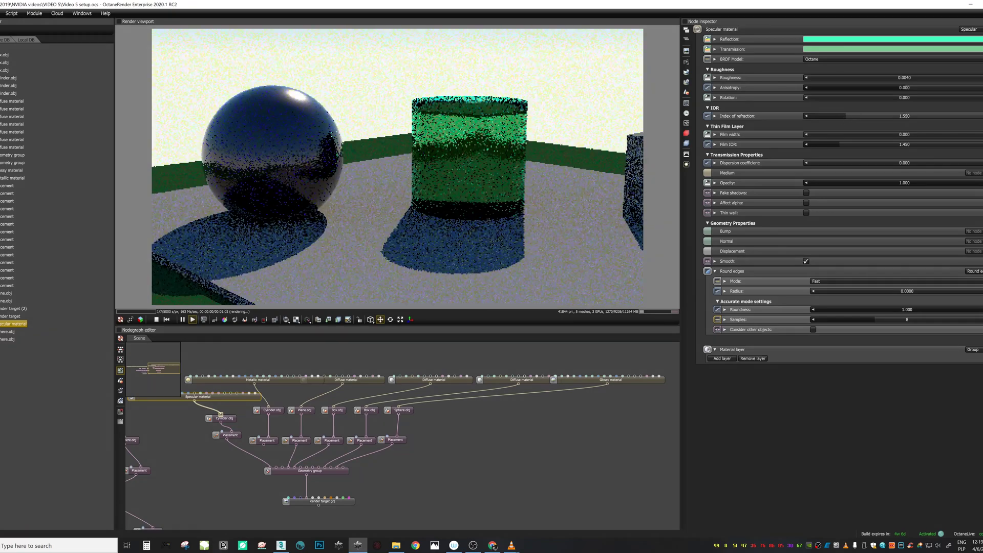
{"action": "left_click_drag", "start_coordinate": [806, 79], "coordinate": [803, 81]}
- Switch the render target's kernel from Direct lighting to Path tracing
{"action": "left_click_drag", "start_coordinate": [532, 104], "coordinate": [513, 161]}
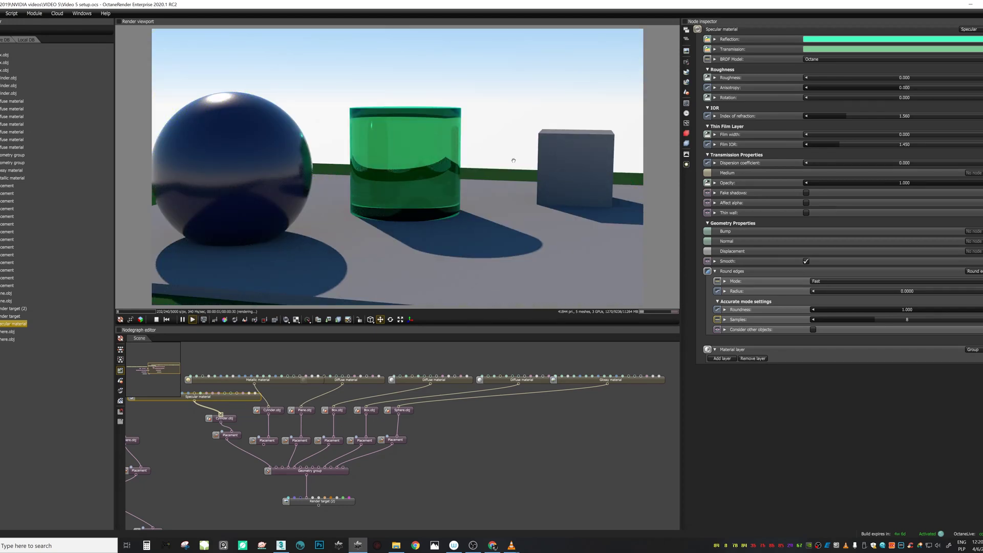
{"action": "left_click_drag", "start_coordinate": [443, 182], "coordinate": [409, 212]}
{"action": "scroll", "coordinate": [274, 190], "scroll_direction": "up", "scroll_amount": 3}
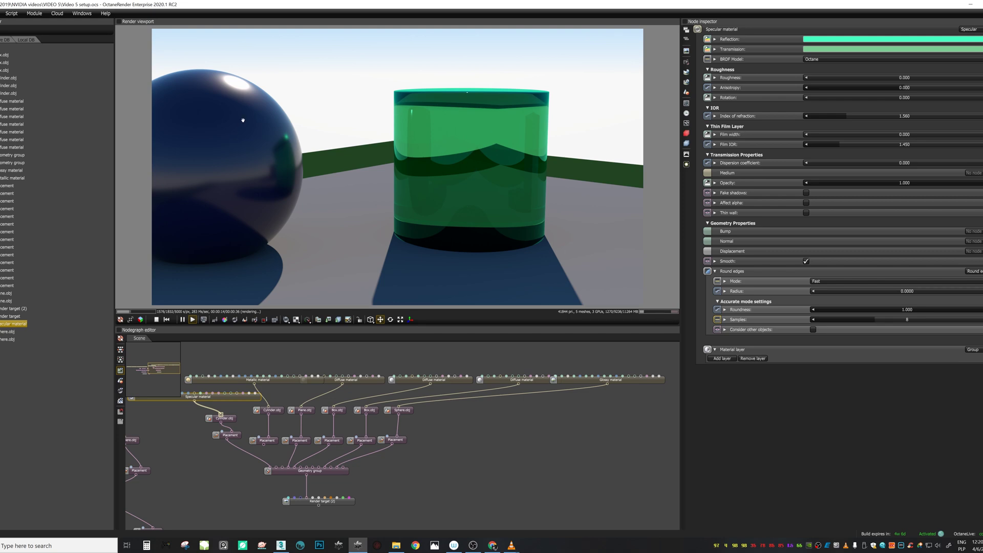
{"action": "left_click_drag", "start_coordinate": [332, 221], "coordinate": [297, 206]}
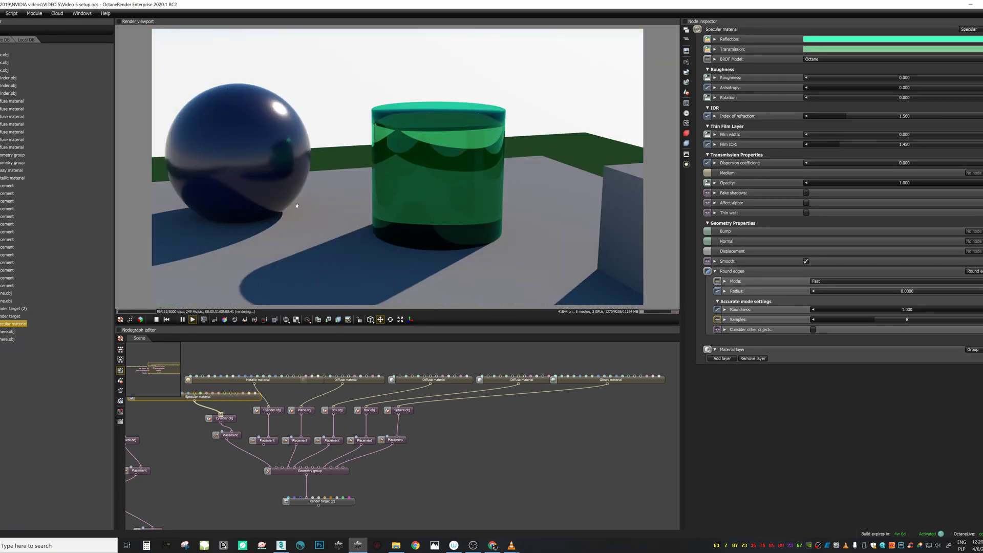
{"action": "left_click_drag", "start_coordinate": [369, 180], "coordinate": [475, 221]}
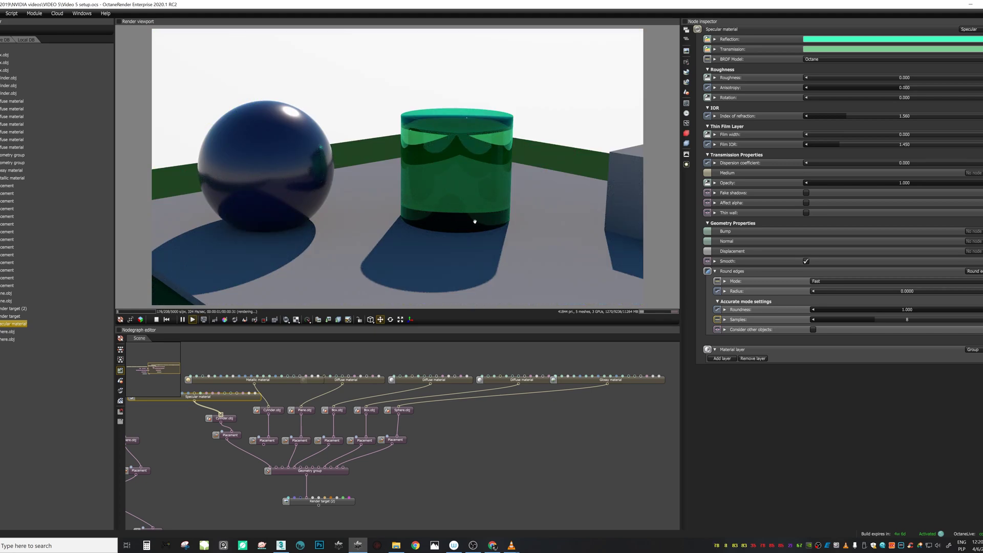
{"action": "left_click", "coordinate": [689, 41]}
{"action": "left_click", "coordinate": [688, 51]}
{"action": "left_click", "coordinate": [687, 40]}
{"action": "left_click", "coordinate": [710, 49]}
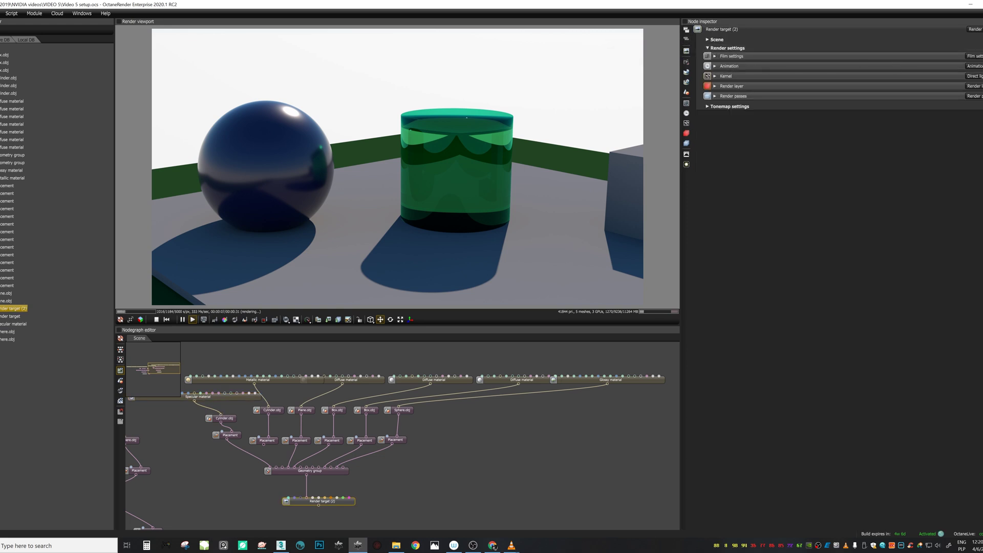
{"action": "left_click", "coordinate": [973, 75]}
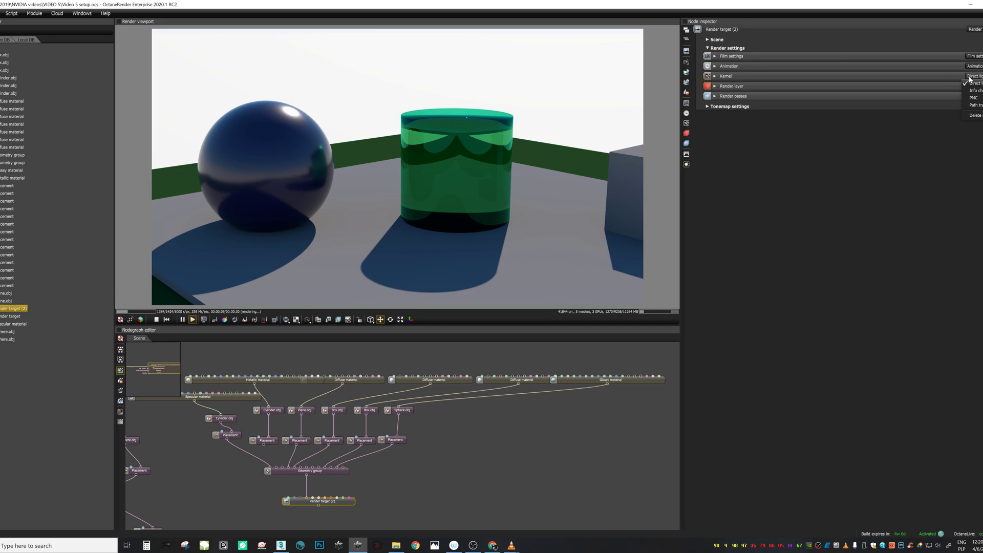
{"action": "left_click", "coordinate": [975, 106]}
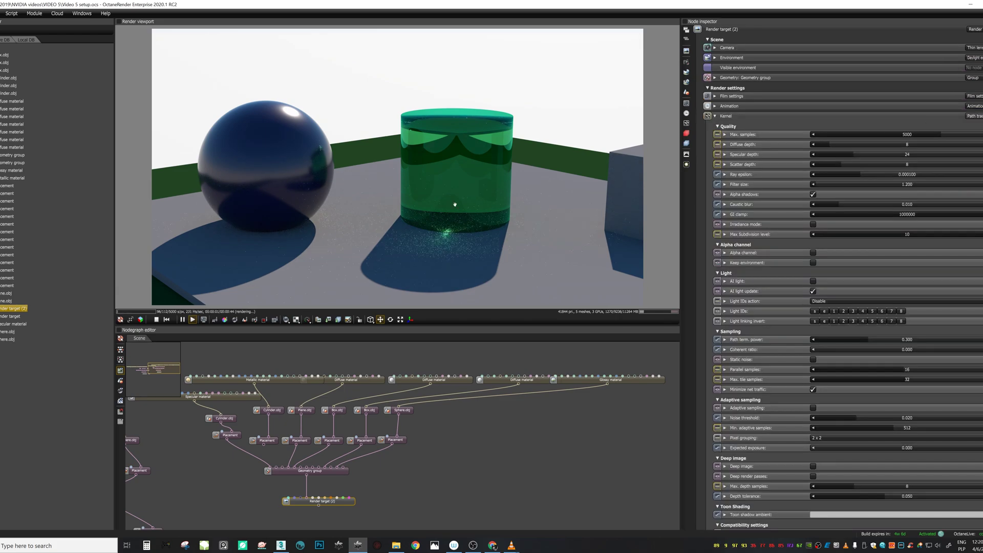
- Switch the render target's kernel from Path tracing back to Direct lighting
{"action": "left_click_drag", "start_coordinate": [478, 274], "coordinate": [395, 266]}
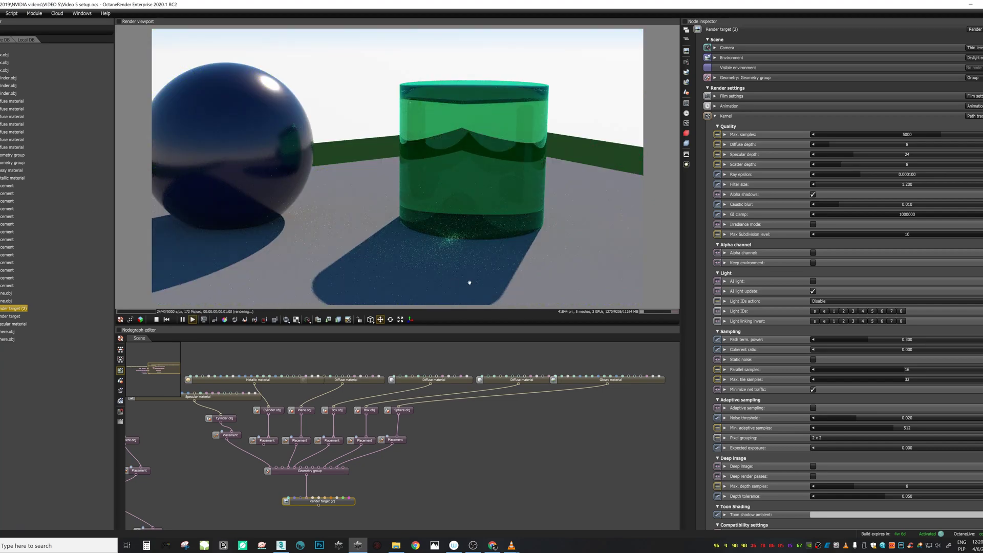
{"action": "left_click_drag", "start_coordinate": [467, 281], "coordinate": [471, 265]}
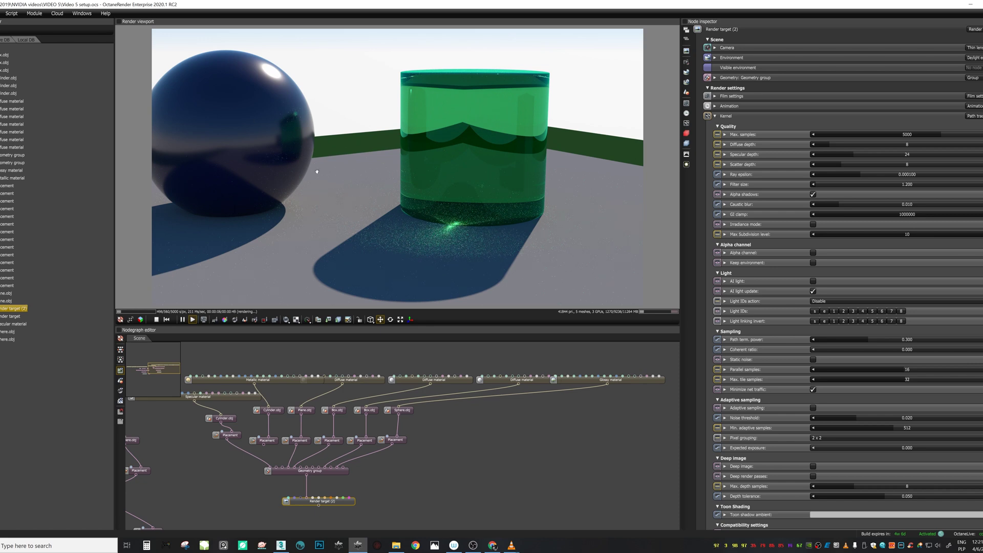
{"action": "left_click_drag", "start_coordinate": [317, 171], "coordinate": [318, 173]}
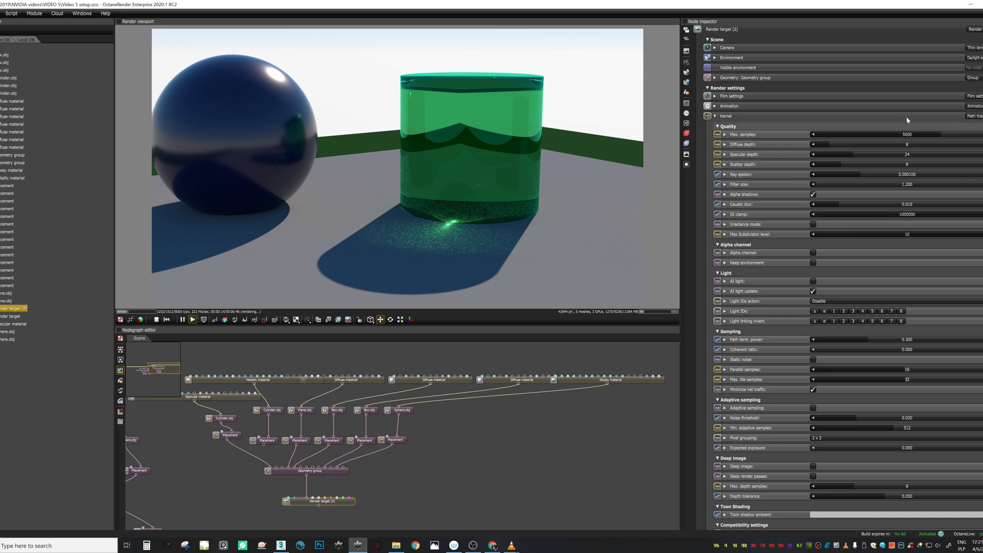
{"action": "left_click_drag", "start_coordinate": [510, 150], "coordinate": [552, 239]}
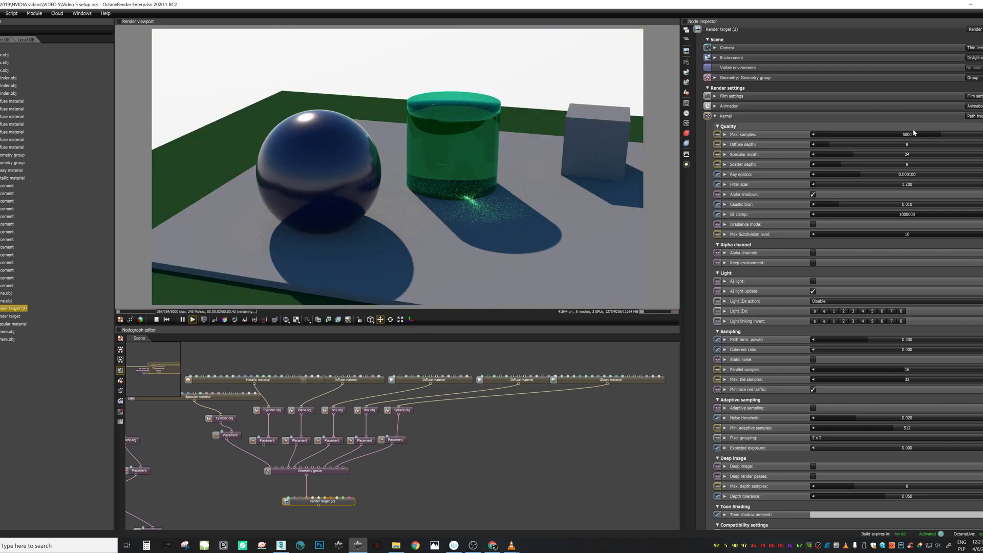
{"action": "left_click", "coordinate": [980, 116]}
{"action": "left_click", "coordinate": [981, 117]}
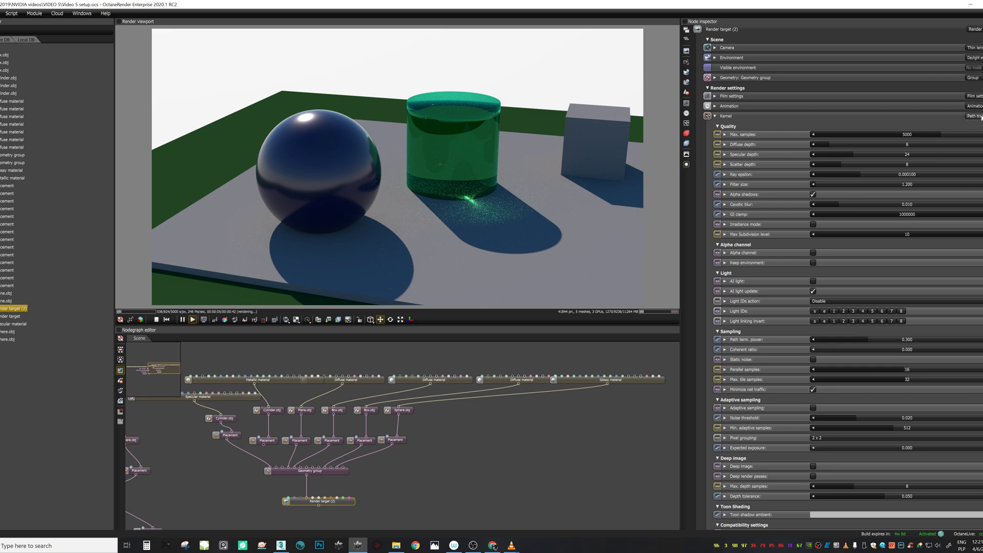
{"action": "left_click", "coordinate": [980, 116]}
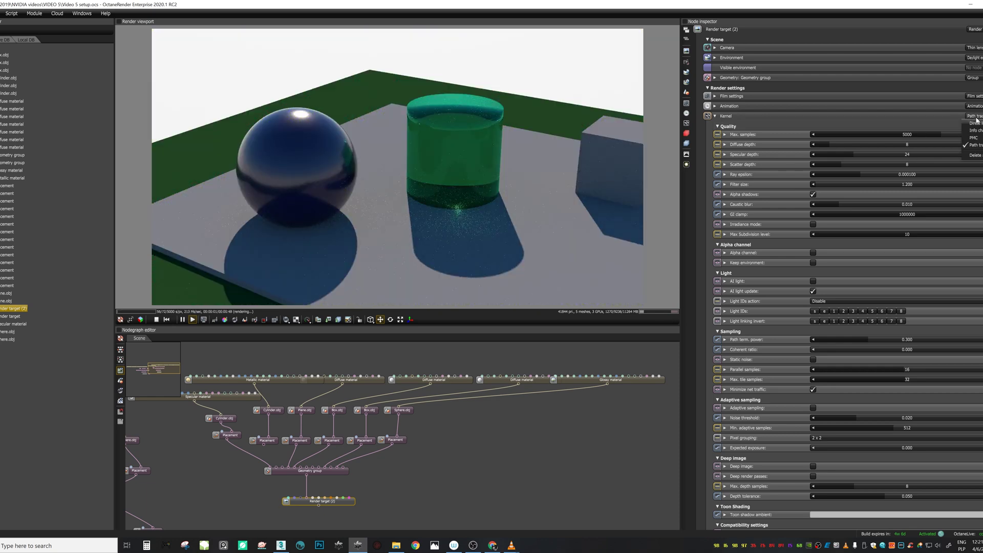
{"action": "left_click", "coordinate": [979, 123]}
{"action": "left_click_drag", "start_coordinate": [537, 205], "coordinate": [598, 225]}
- Convert the platform box's diffuse material to Glossy and give it a near-black diffuse color (171717)
{"action": "left_click_drag", "start_coordinate": [409, 443], "coordinate": [438, 443]}
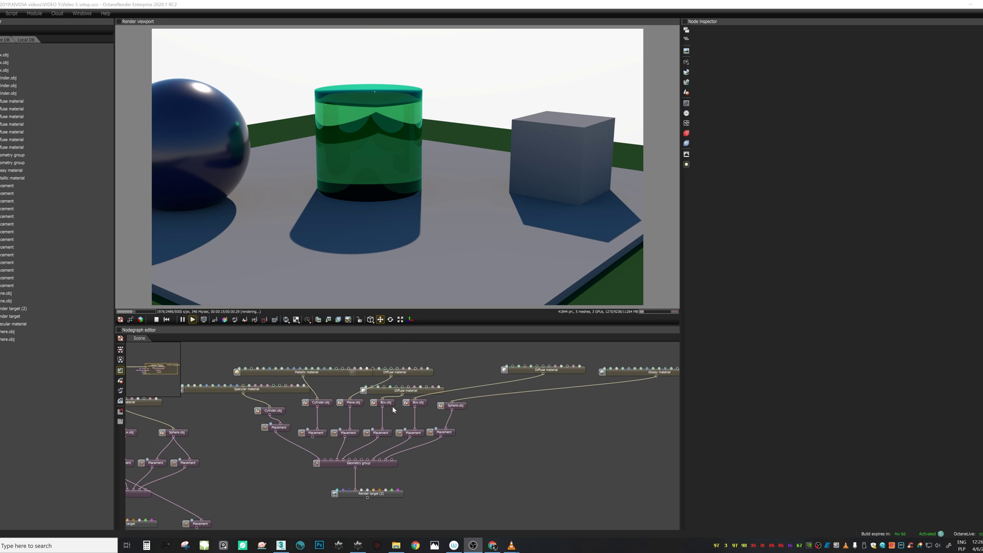
{"action": "left_click", "coordinate": [413, 433]}
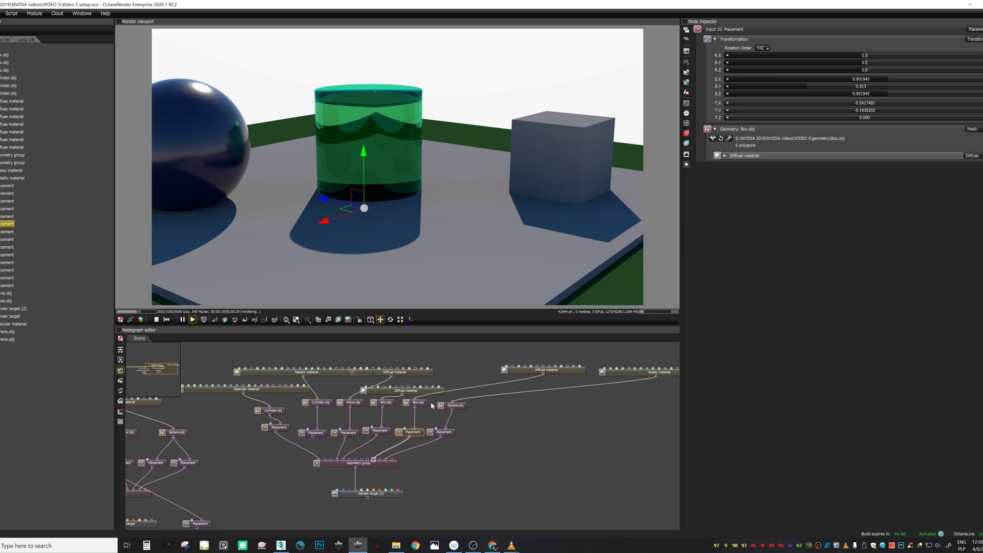
{"action": "left_click", "coordinate": [567, 372]}
{"action": "left_click", "coordinate": [968, 29]}
{"action": "left_click", "coordinate": [737, 22]}
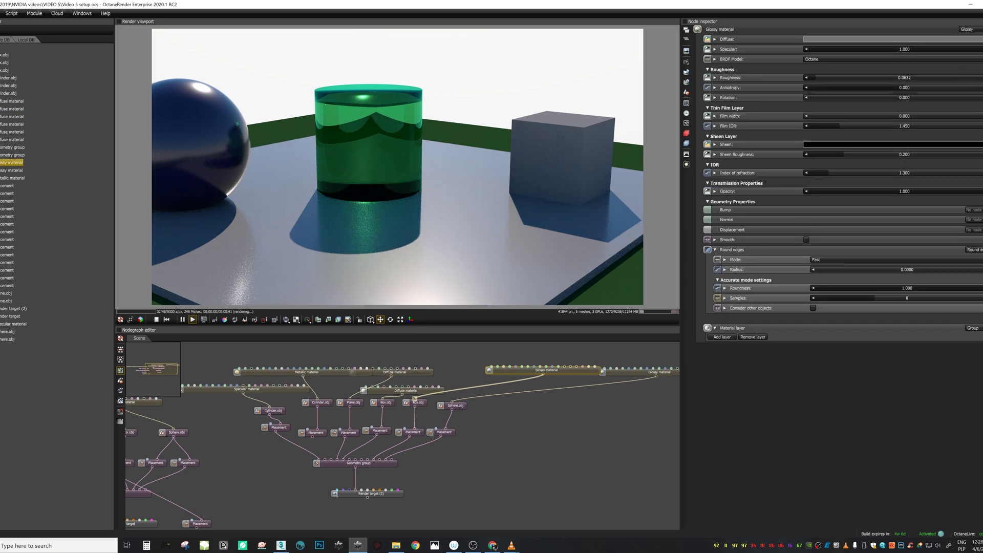
{"action": "left_click", "coordinate": [914, 36]}
{"action": "left_click_drag", "start_coordinate": [783, 21], "coordinate": [788, 85]}
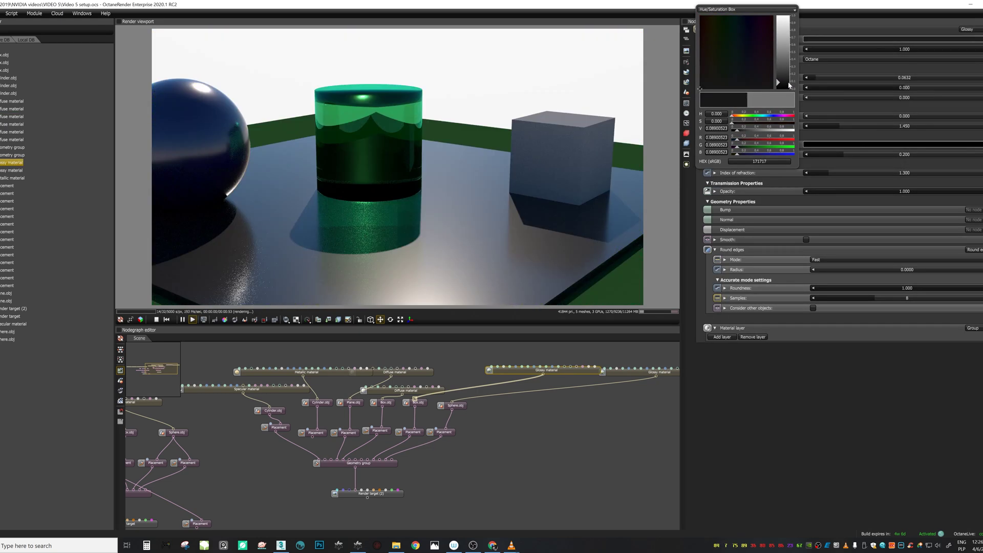
- Duplicate Render target (2), keeping the copy connected to the same geometry group
{"action": "left_click", "coordinate": [369, 489]}
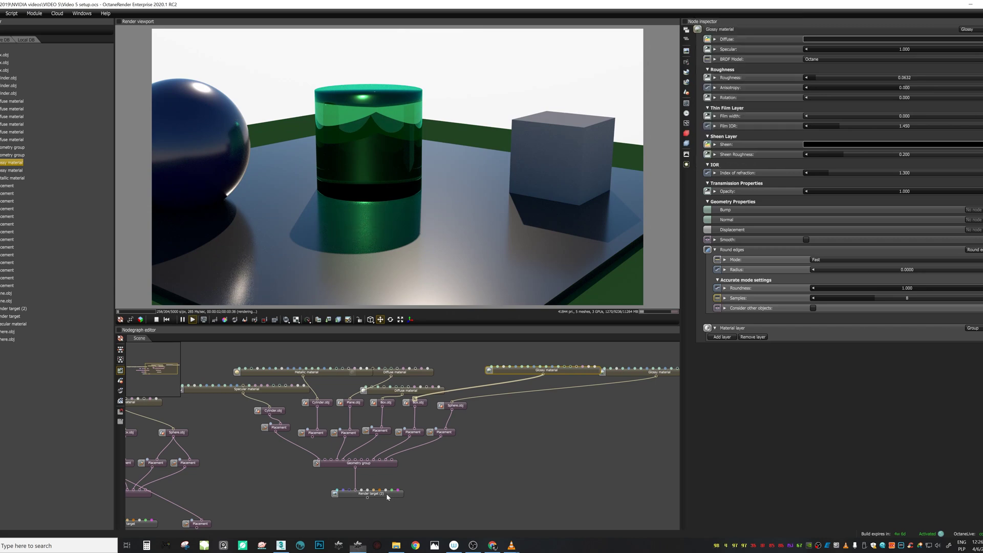
{"action": "left_click_drag", "start_coordinate": [388, 493], "coordinate": [378, 501]}
{"action": "key", "text": "ctrl+v"}
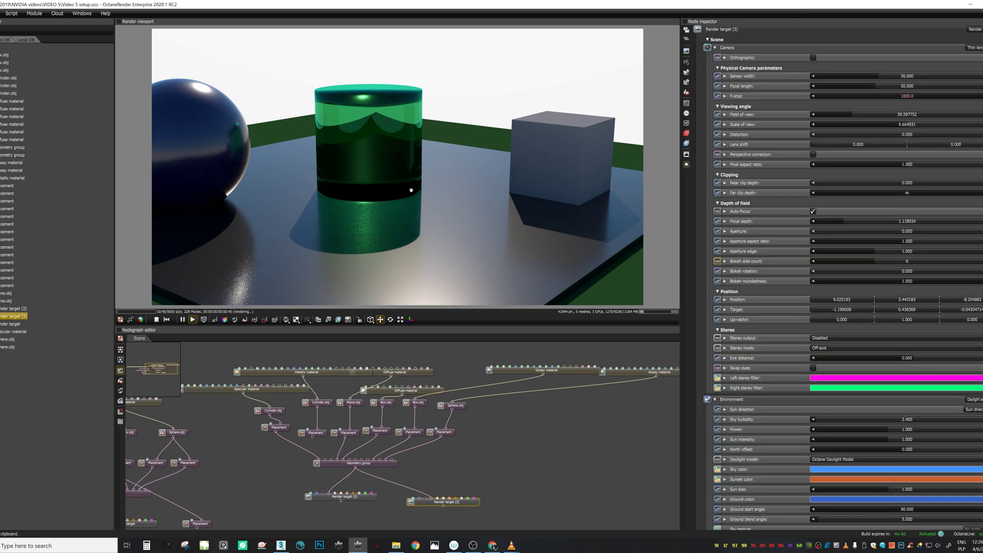
- Switch the duplicated render target's kernel from Direct lighting to Path tracing
{"action": "left_click_drag", "start_coordinate": [422, 198], "coordinate": [467, 202]}
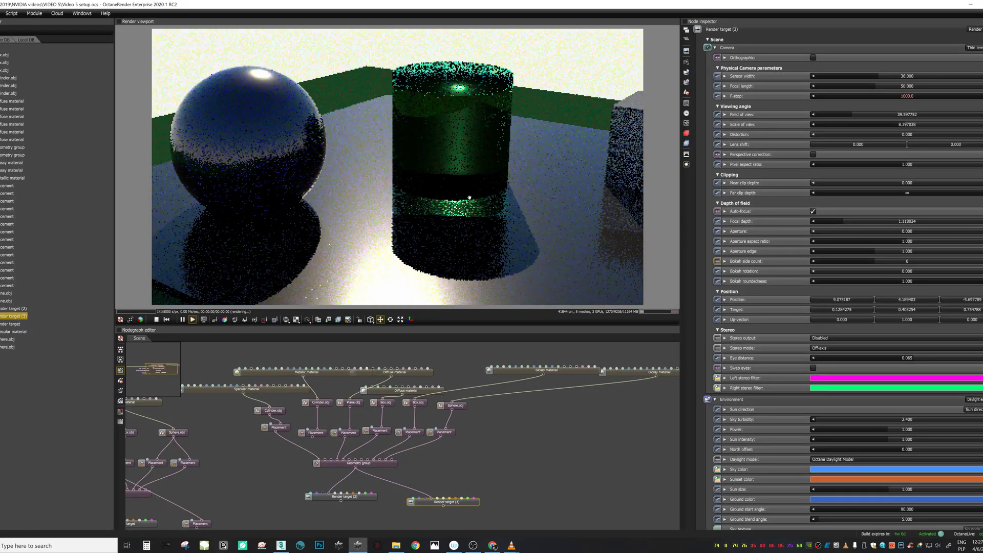
{"action": "left_click_drag", "start_coordinate": [631, 163], "coordinate": [506, 143]}
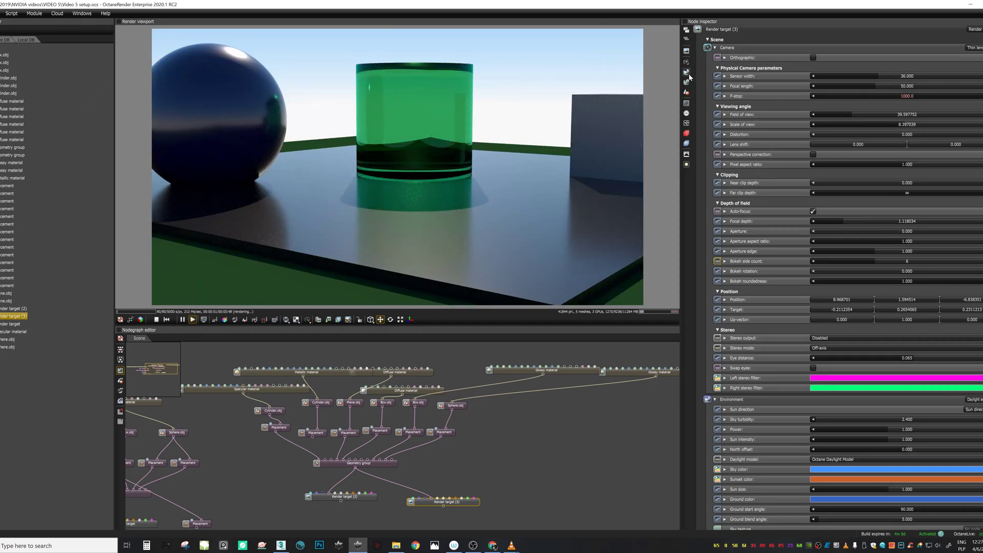
{"action": "left_click", "coordinate": [687, 42]}
{"action": "left_click", "coordinate": [727, 48]}
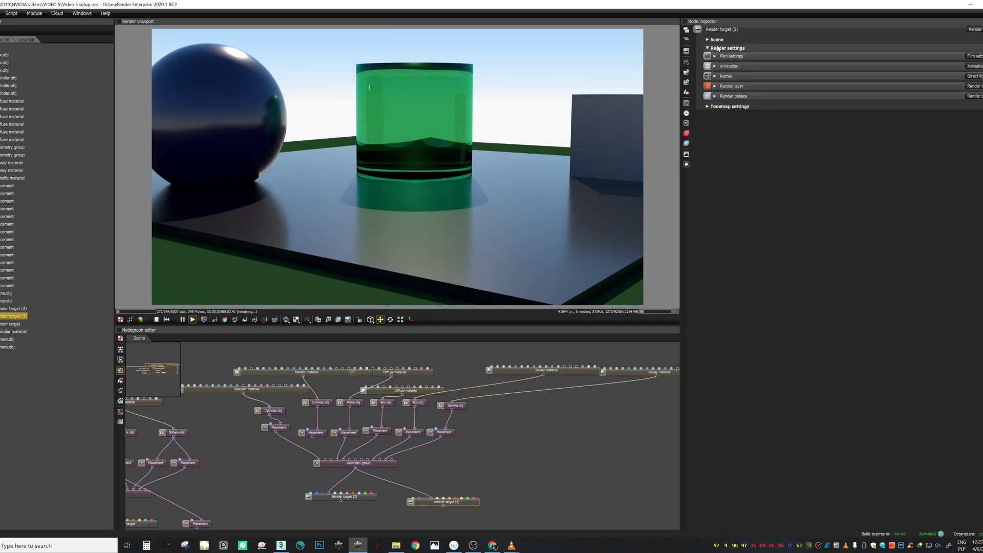
{"action": "left_click", "coordinate": [973, 76]}
{"action": "left_click", "coordinate": [978, 105]}
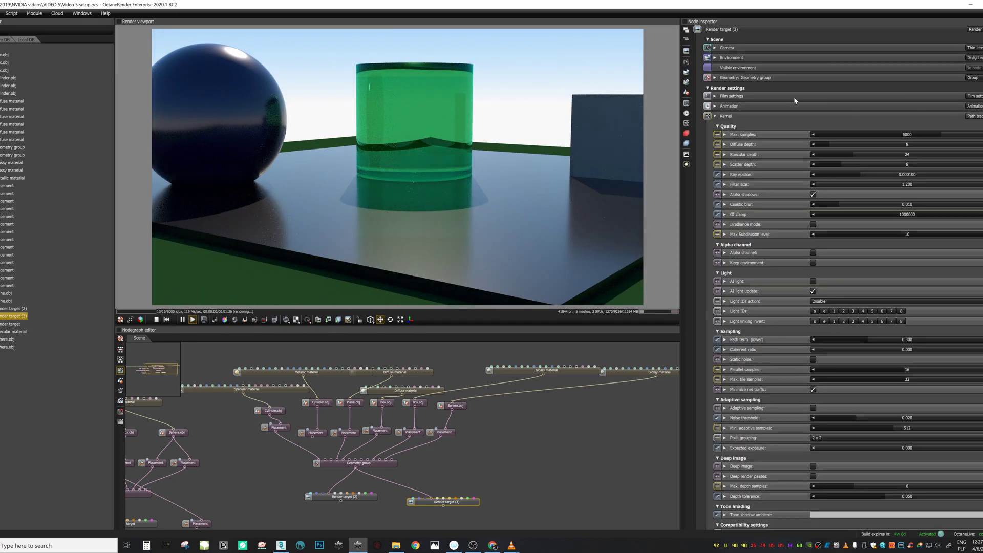
{"action": "left_click_drag", "start_coordinate": [567, 115], "coordinate": [459, 246]}
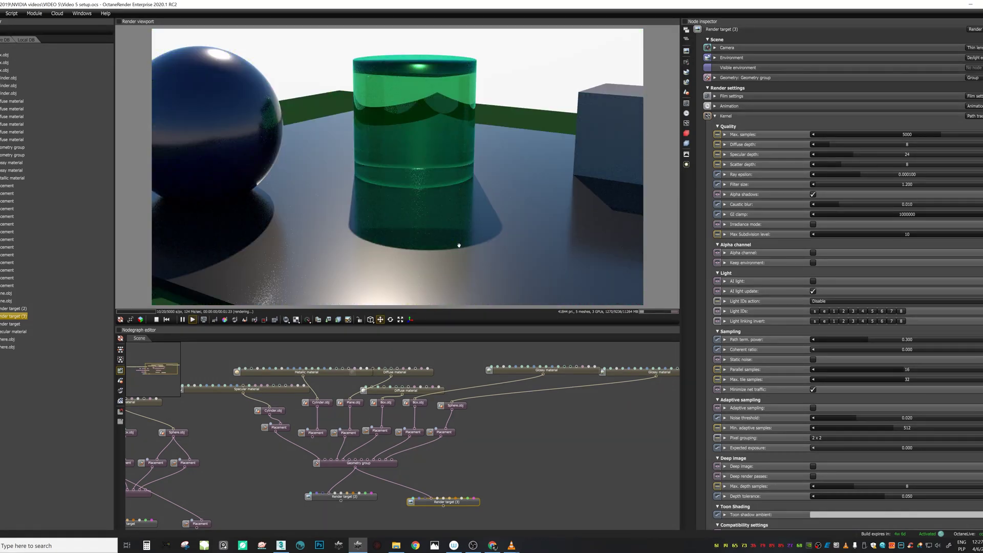
- Add an RGB image as the environment's sky texture, using the cloudy sky photo aa (22).JPG from the Epic Skies folder
{"action": "left_click", "coordinate": [687, 73]}
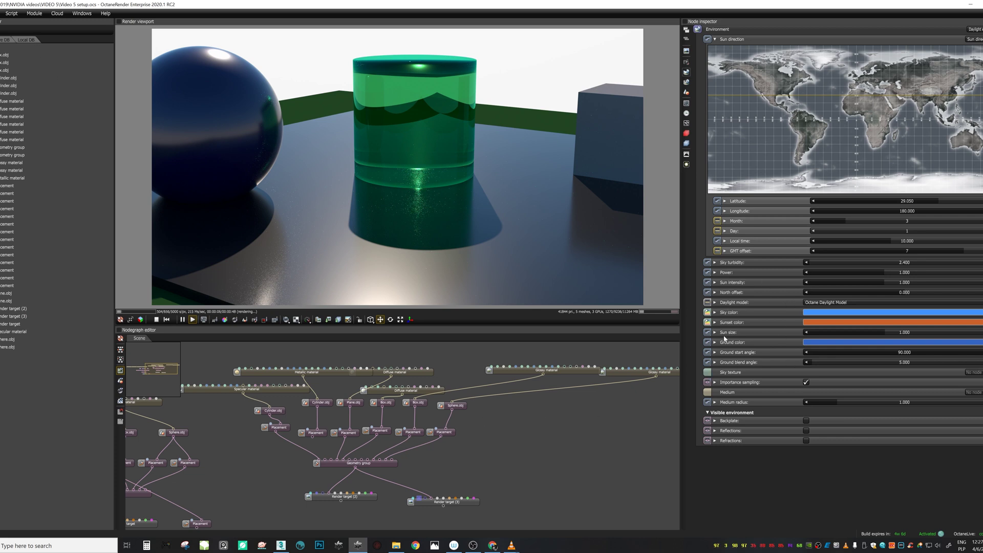
{"action": "left_click", "coordinate": [973, 373]}
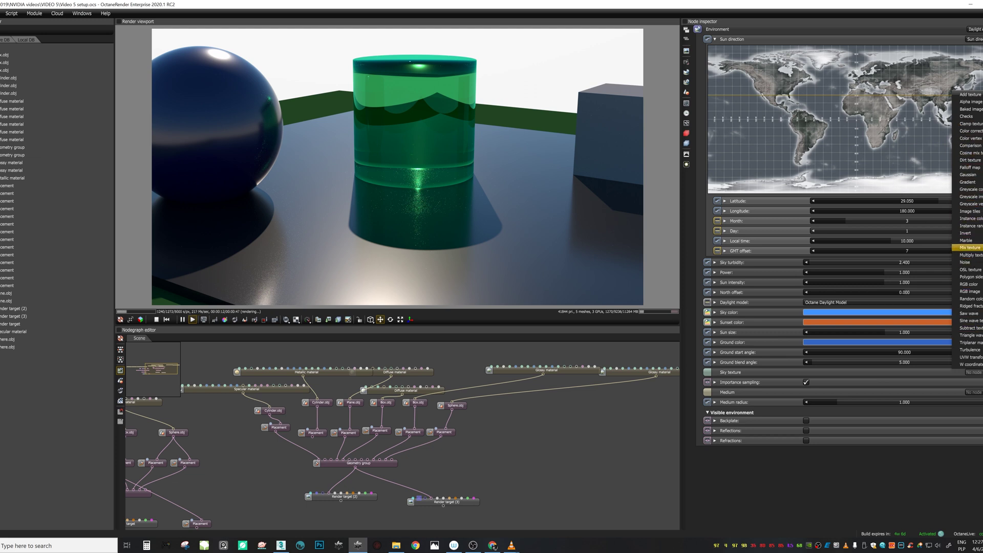
{"action": "left_click", "coordinate": [969, 292]}
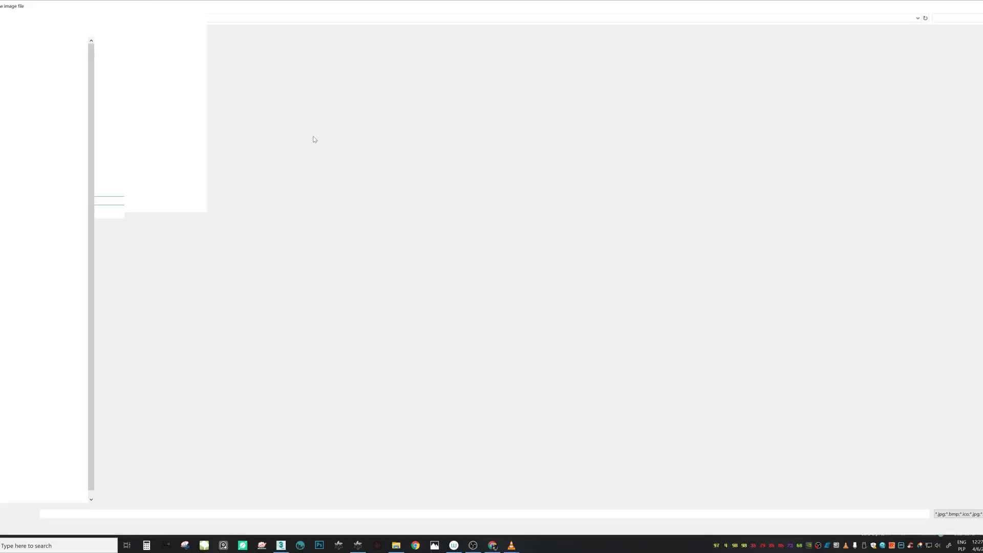
{"action": "scroll", "coordinate": [333, 208], "scroll_direction": "down", "scroll_amount": 5}
{"action": "scroll", "coordinate": [334, 208], "scroll_direction": "down", "scroll_amount": 5}
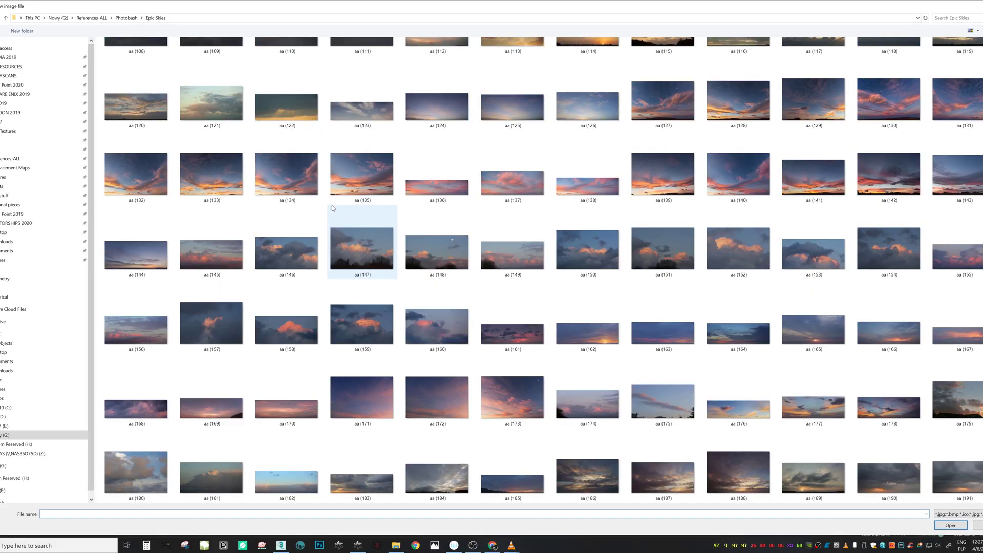
{"action": "scroll", "coordinate": [329, 205], "scroll_direction": "up", "scroll_amount": 10}
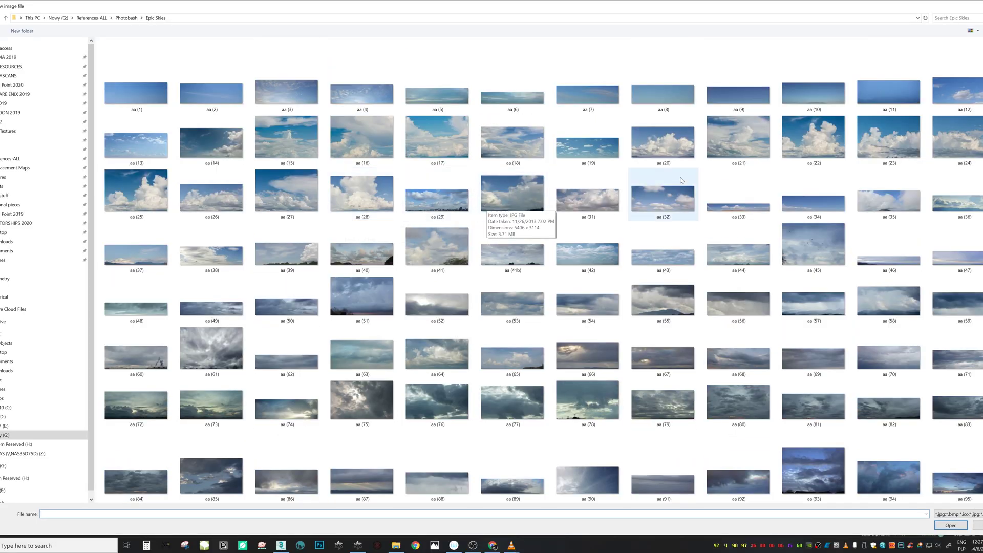
{"action": "double_click", "coordinate": [815, 139]}
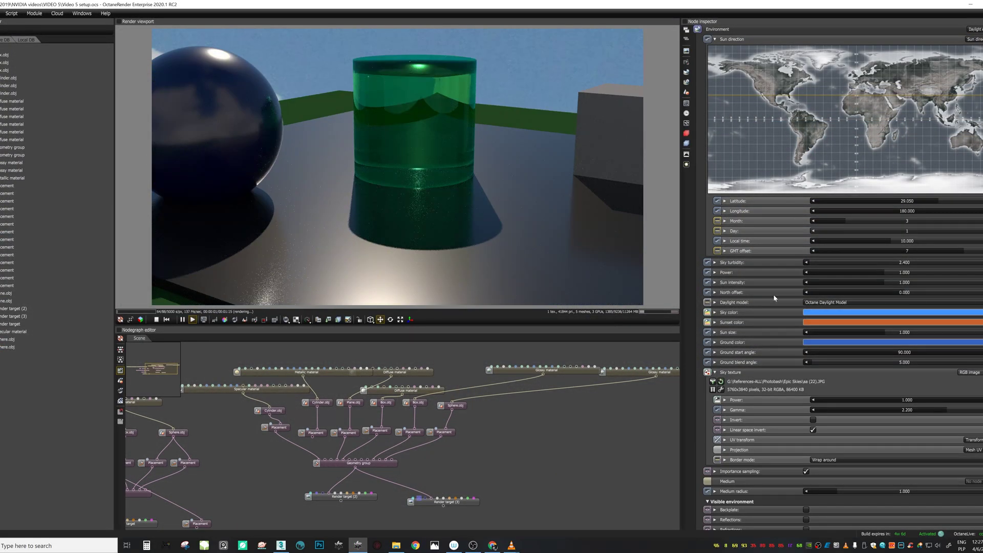
- Set the sky texture's projection to XYZ to UVW and expand its UV transform settings
{"action": "left_click", "coordinate": [974, 450]}
{"action": "left_click", "coordinate": [975, 515]}
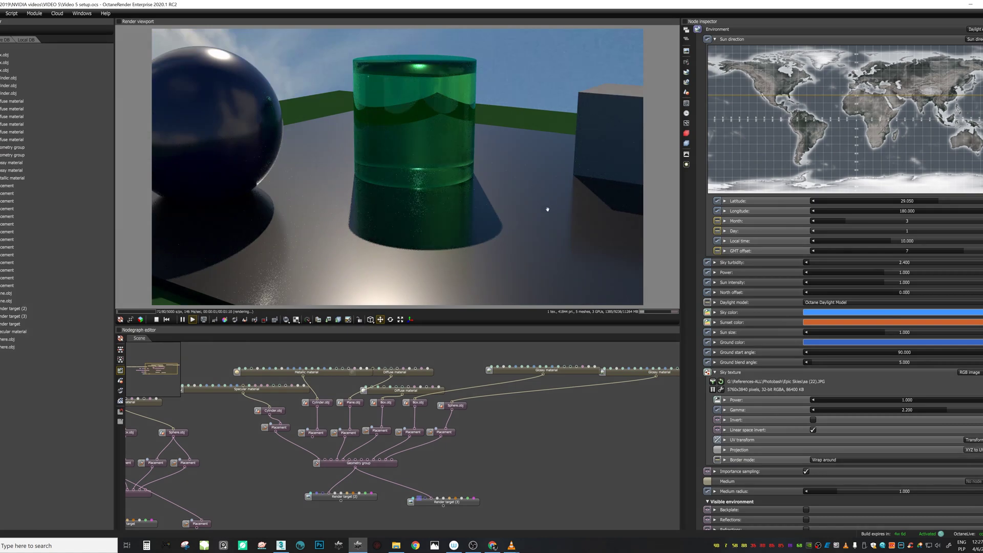
{"action": "scroll", "coordinate": [548, 209], "scroll_direction": "down", "scroll_amount": 4}
{"action": "left_click_drag", "start_coordinate": [549, 209], "coordinate": [507, 180]}
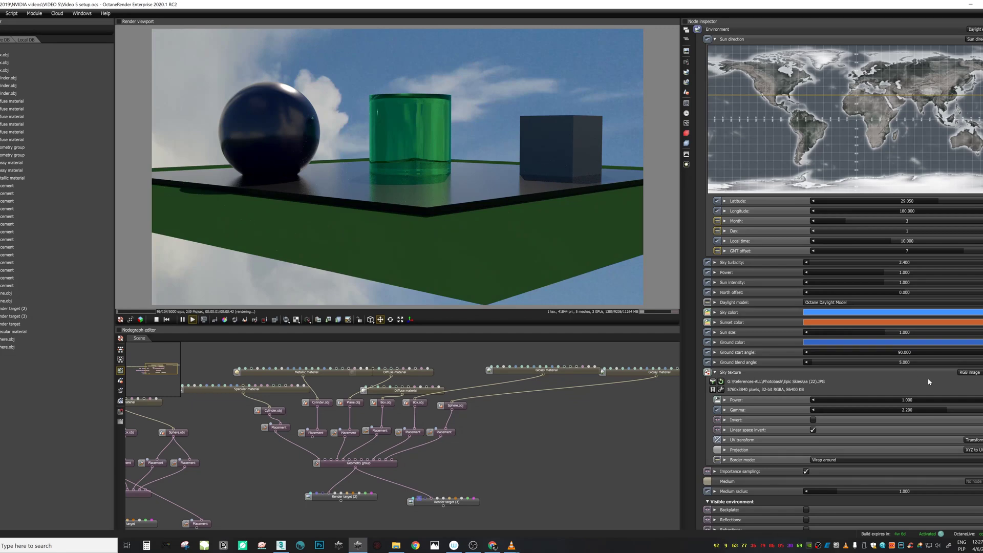
{"action": "left_click", "coordinate": [724, 440]}
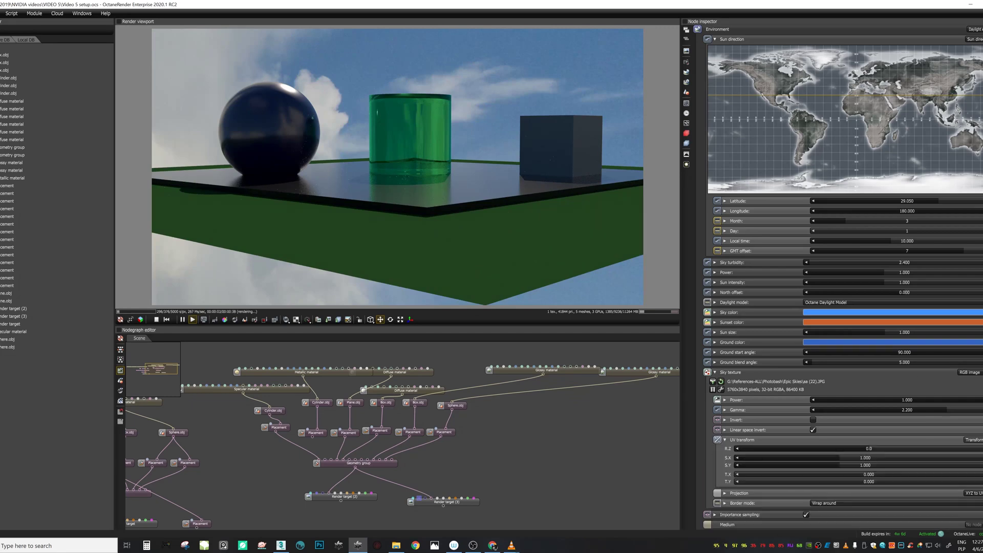
- Try rotating the sky texture to -14.4 and shifting it along X, and undo both changes
{"action": "left_click_drag", "start_coordinate": [865, 450], "coordinate": [839, 479]}
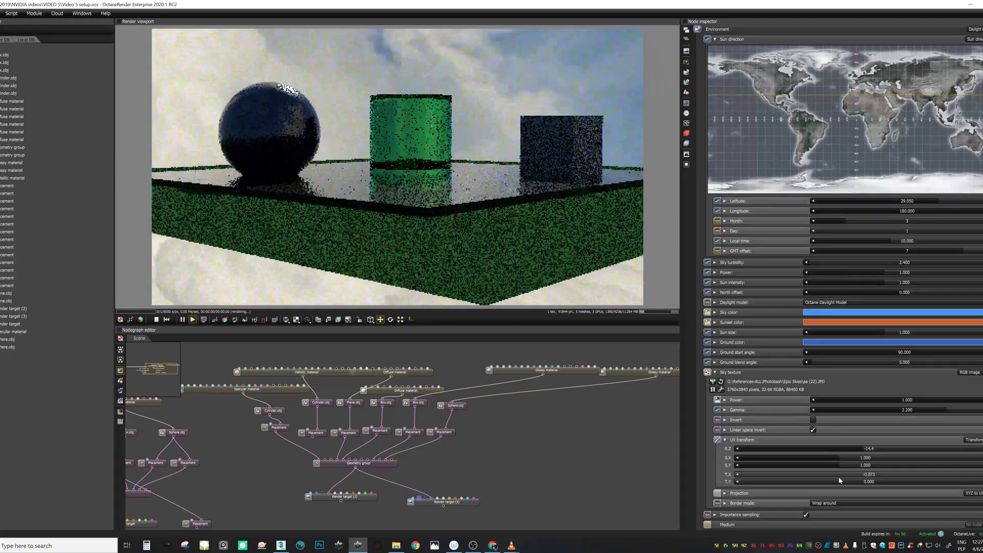
{"action": "key", "text": "ctrl+z"}
{"action": "key", "text": "ctrl+z"}
- Set the X translation in the sky texture's UV transform to about 0.422 to reposition the clouds
{"action": "left_click_drag", "start_coordinate": [865, 475], "coordinate": [885, 475]}
{"action": "scroll", "coordinate": [544, 342], "scroll_direction": "up", "scroll_amount": 1}
{"action": "scroll", "coordinate": [480, 190], "scroll_direction": "up", "scroll_amount": 2}
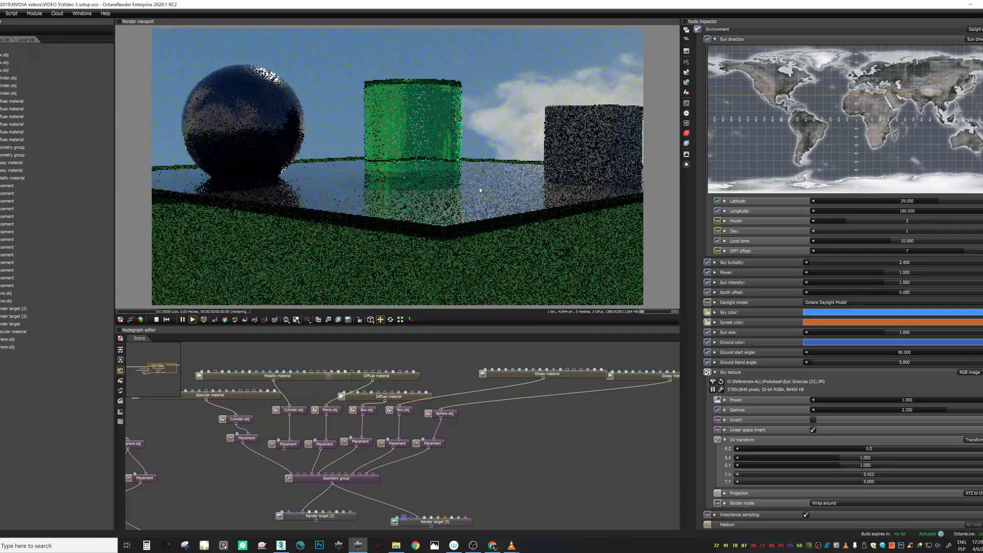
{"action": "left_click_drag", "start_coordinate": [475, 200], "coordinate": [532, 207]}
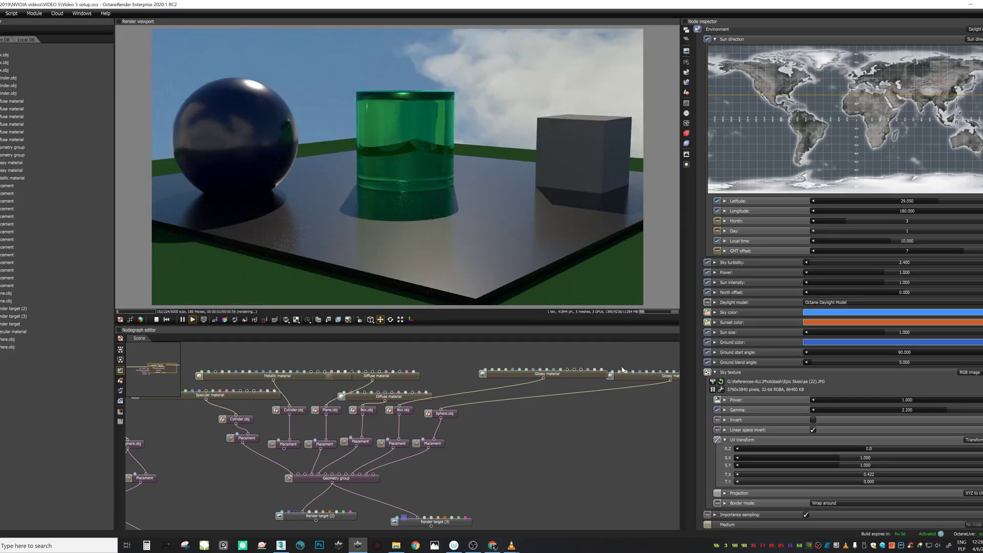
- Reduce the roughness of the platform's glossy material to 0.032
{"action": "left_click_drag", "start_coordinate": [621, 397], "coordinate": [599, 396]}
{"action": "left_click", "coordinate": [582, 376]}
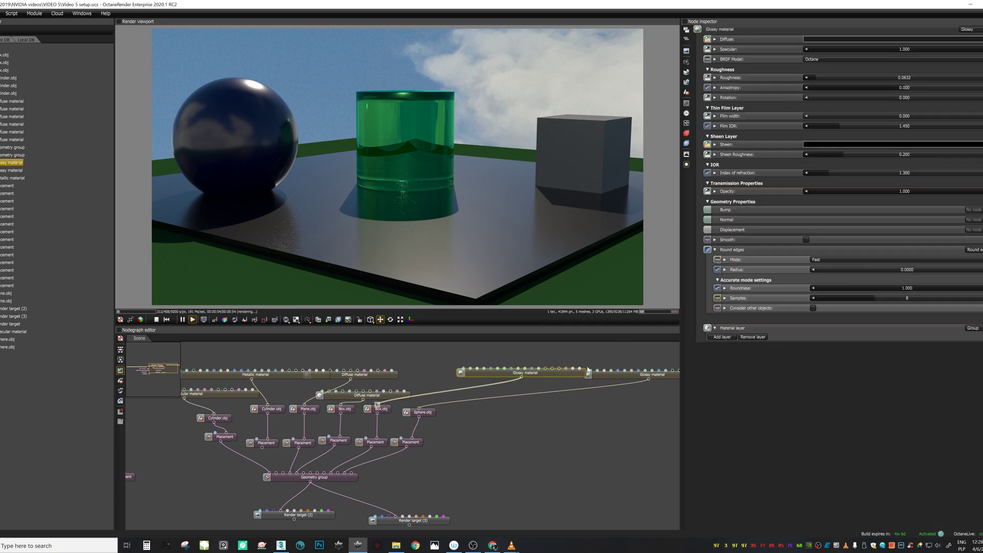
{"action": "left_click", "coordinate": [808, 77]}
{"action": "left_click_drag", "start_coordinate": [809, 77], "coordinate": [810, 77]}
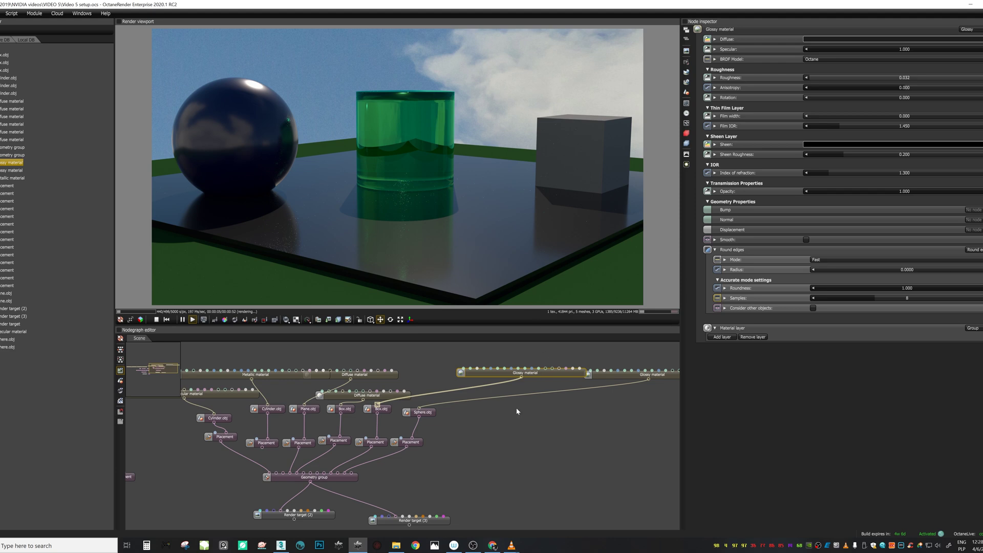
- Increase the X translation in the environment sky texture's UV transform to 0.500
{"action": "left_click", "coordinate": [687, 81]}
{"action": "left_click_drag", "start_coordinate": [869, 474], "coordinate": [891, 474]}
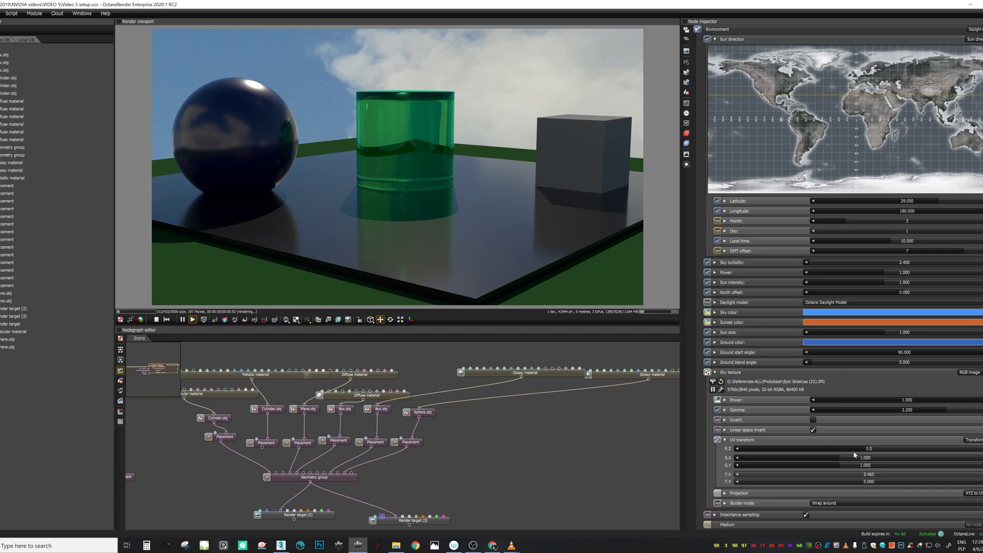
{"action": "left_click_drag", "start_coordinate": [891, 474], "coordinate": [909, 475]}
{"action": "scroll", "coordinate": [526, 195], "scroll_direction": "up", "scroll_amount": 3}
{"action": "scroll", "coordinate": [520, 234], "scroll_direction": "down", "scroll_amount": 4}
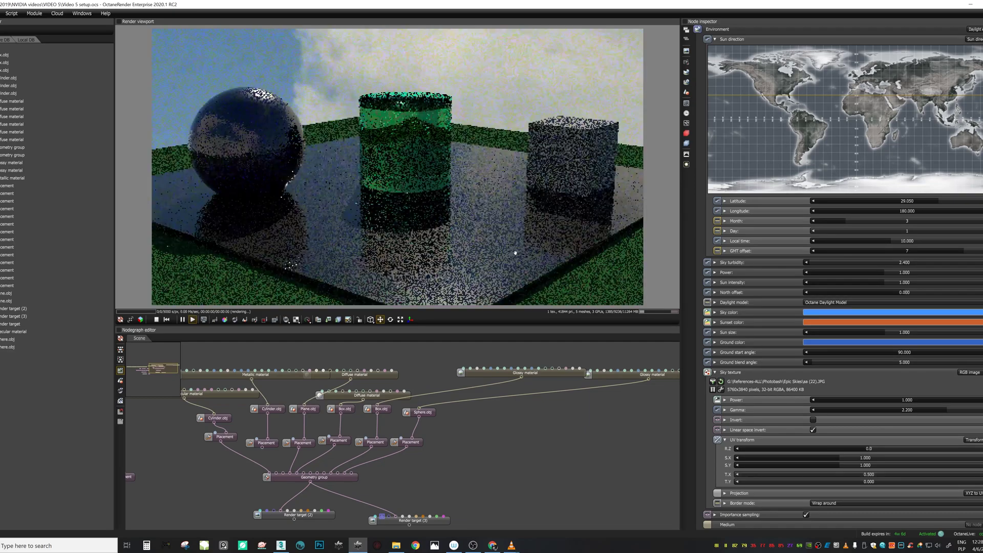
{"action": "scroll", "coordinate": [522, 240], "scroll_direction": "up", "scroll_amount": 3}
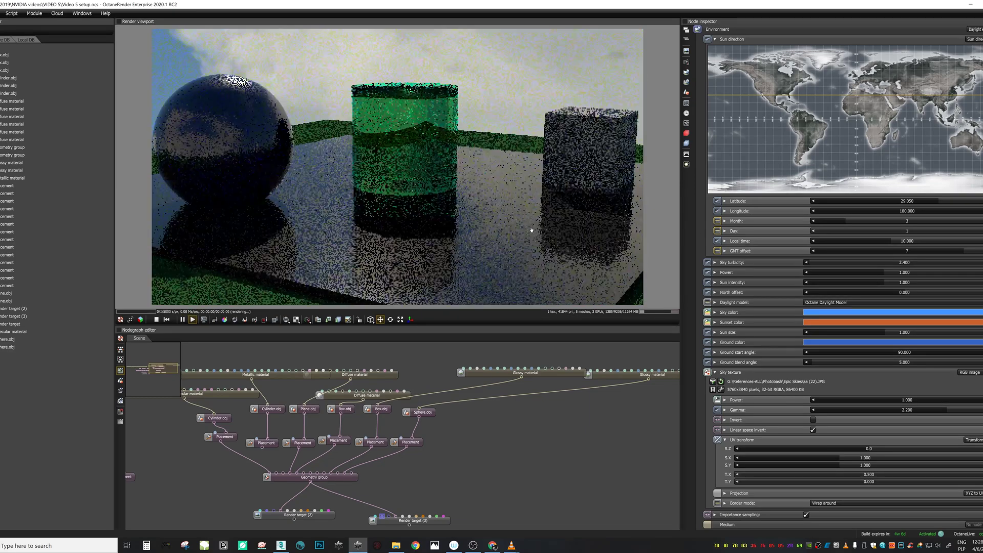
{"action": "left_click_drag", "start_coordinate": [532, 227], "coordinate": [496, 218]}
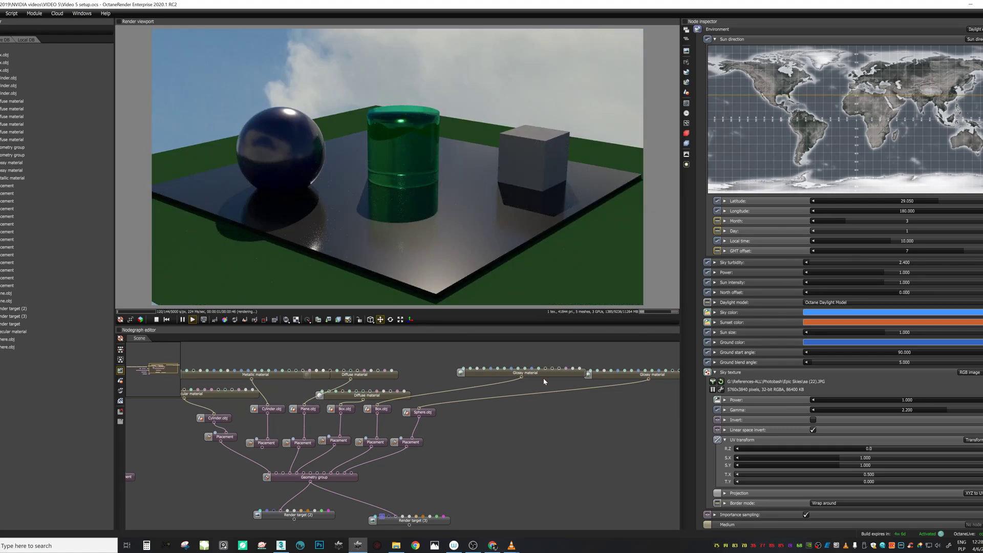
- Change the diffuse colour of the platform's glossy material to a very dark green
{"action": "left_click", "coordinate": [545, 379]}
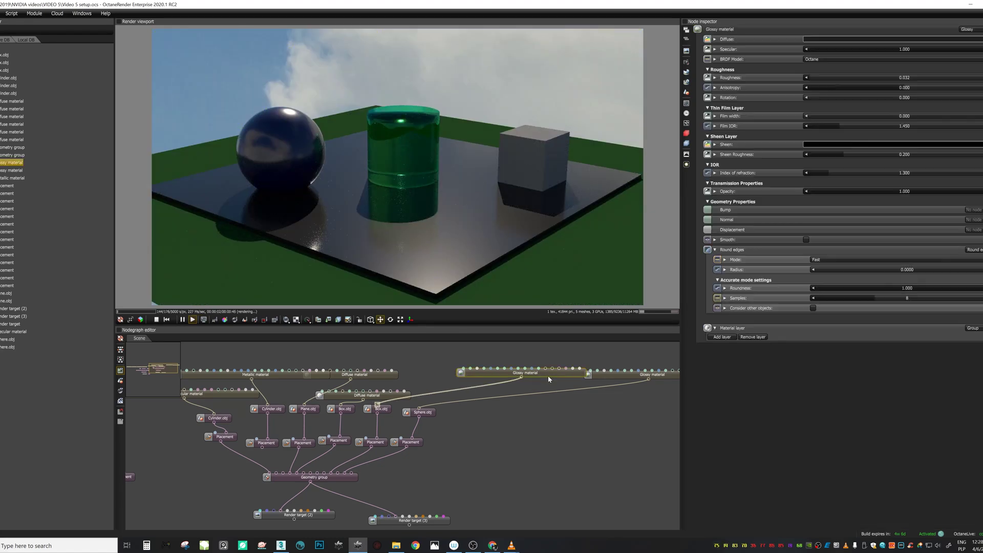
{"action": "left_click", "coordinate": [850, 40]}
{"action": "left_click", "coordinate": [755, 44]}
{"action": "left_click_drag", "start_coordinate": [783, 24], "coordinate": [785, 76]}
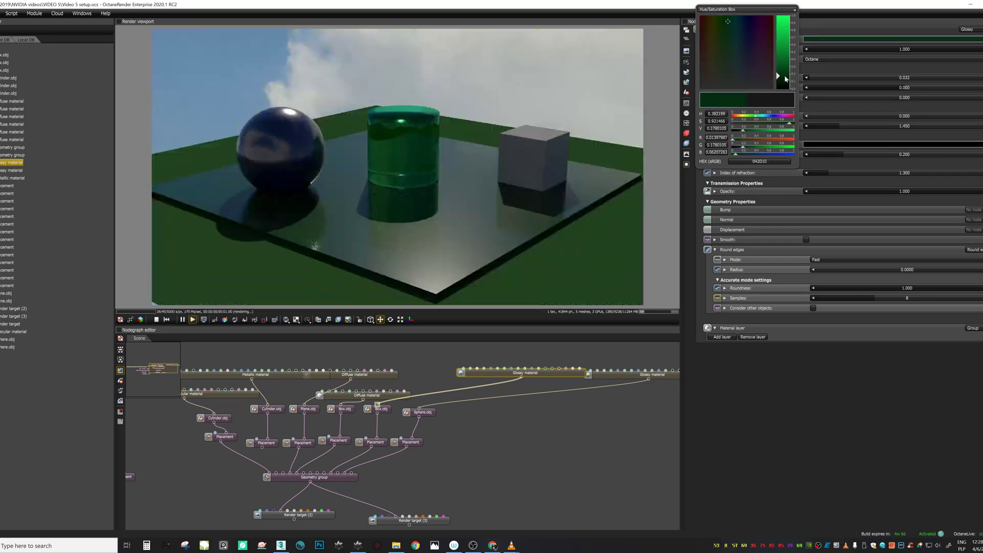
- Set the platform's glossy material to an index of refraction of 1.250 and a roughness of 0.005
{"action": "left_click_drag", "start_coordinate": [462, 197], "coordinate": [601, 164]}
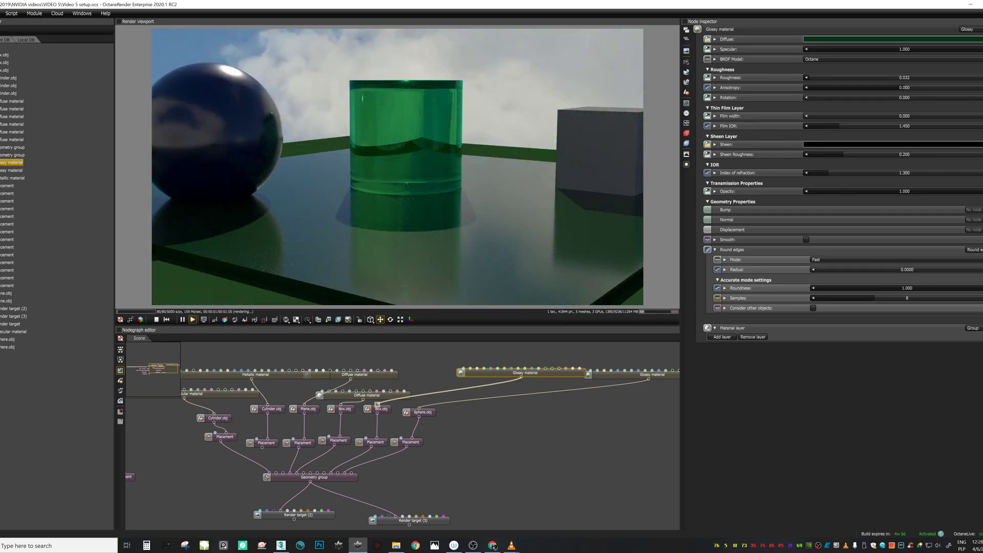
{"action": "mouse_move", "coordinate": [832, 174]}
{"action": "left_mouse_down"}
{"action": "mouse_move", "coordinate": [888, 176]}
{"action": "mouse_move", "coordinate": [825, 180]}
{"action": "left_mouse_up"}
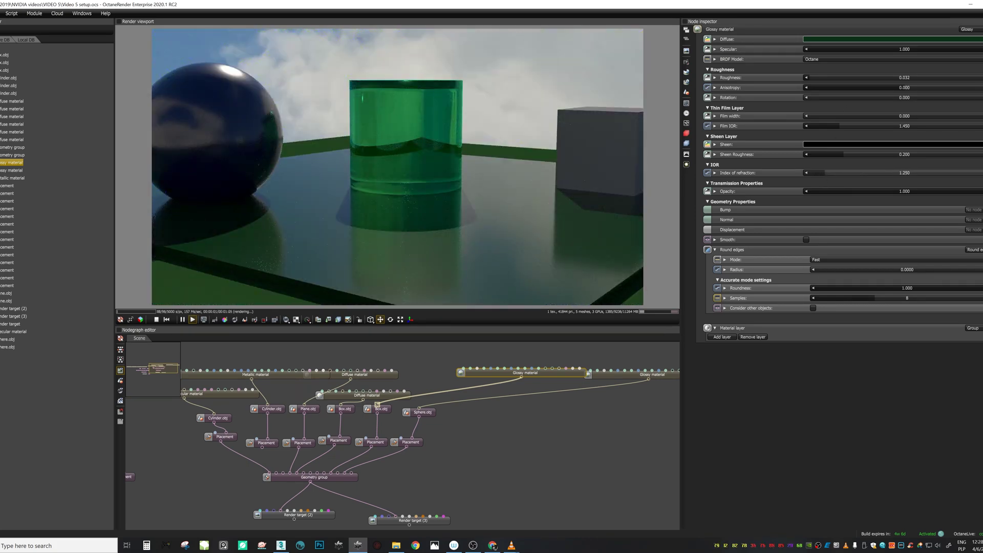
{"action": "left_click", "coordinate": [915, 78]}
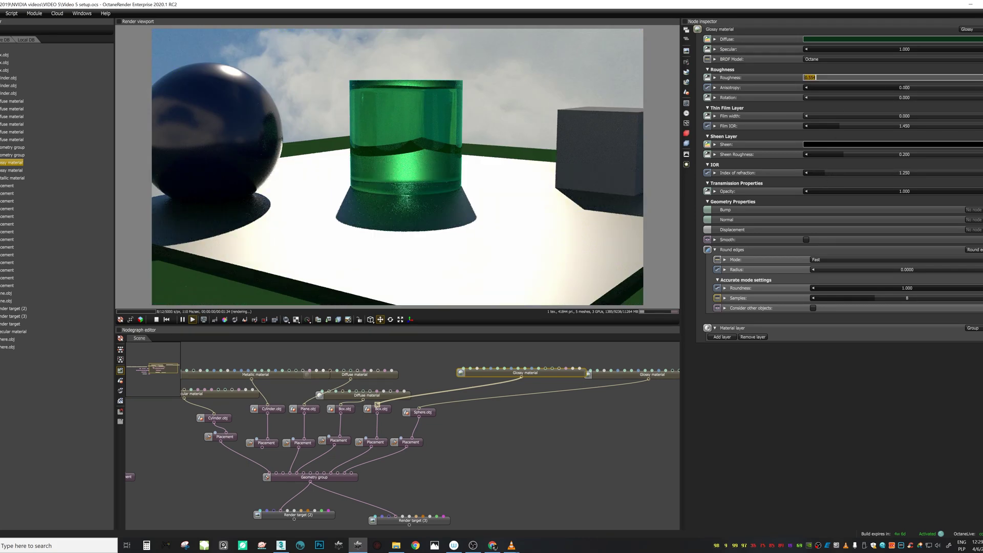
{"action": "type", "text": "0.004"}
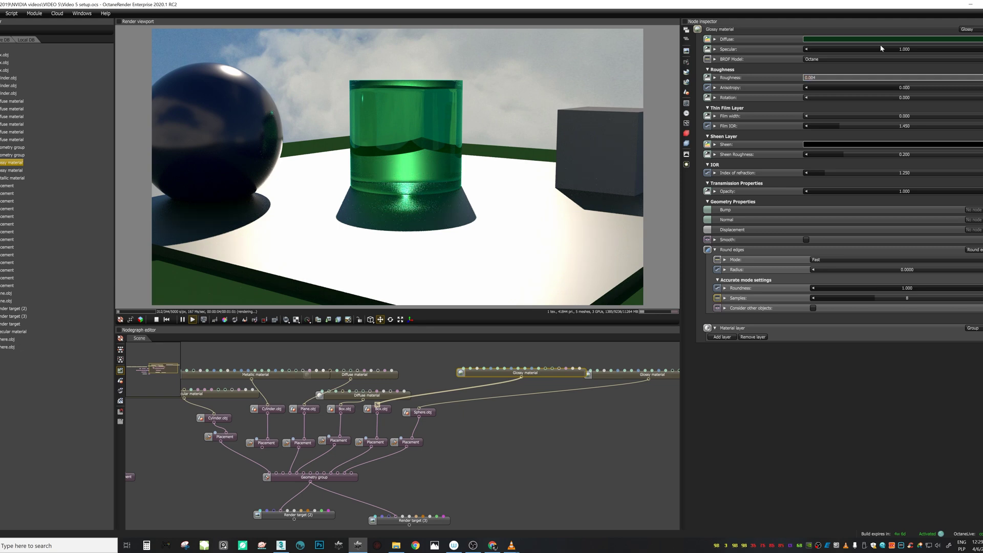
{"action": "key", "text": "Return"}
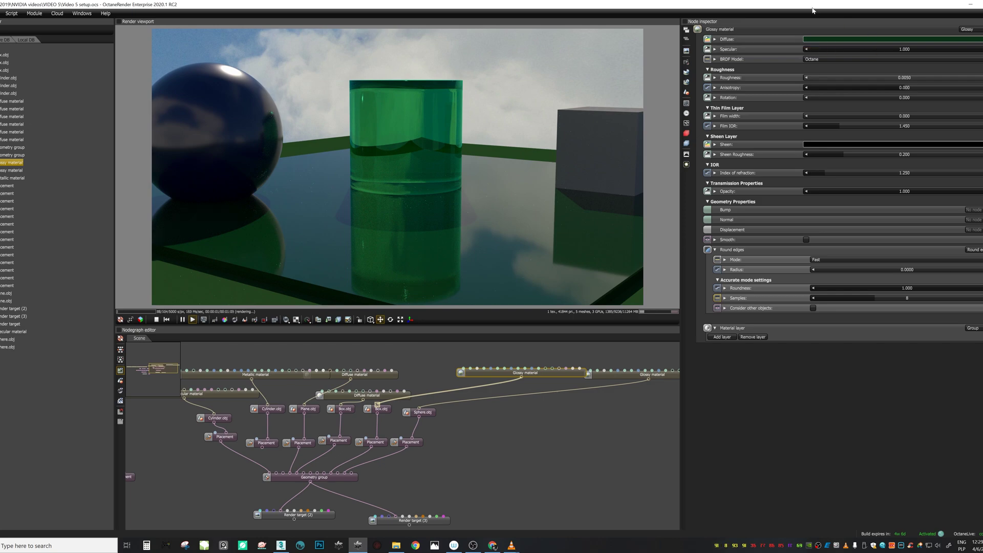
- Move the cube's diffuse material node above the other materials and change its type to Mix material
{"action": "left_click_drag", "start_coordinate": [550, 134], "coordinate": [522, 172]}
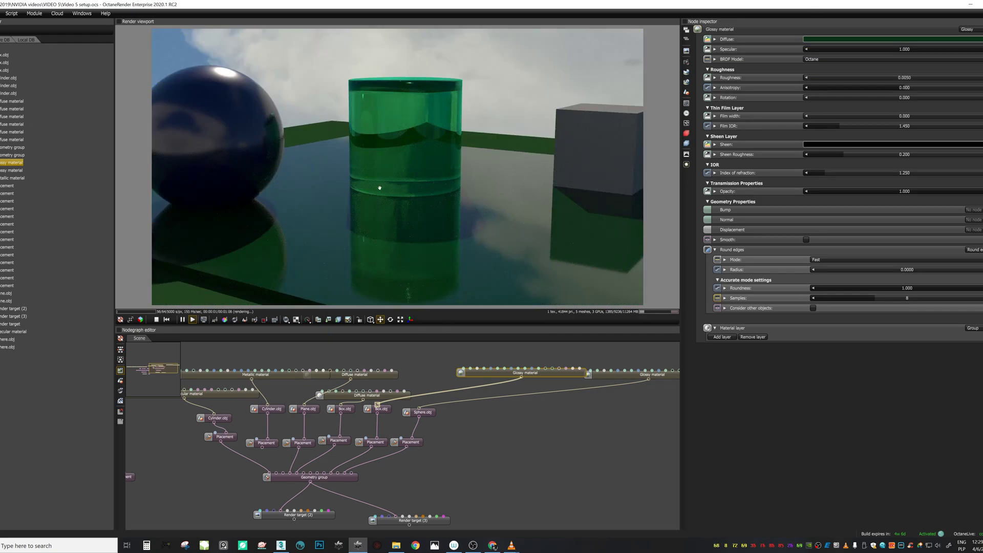
{"action": "left_click_drag", "start_coordinate": [483, 209], "coordinate": [520, 193]}
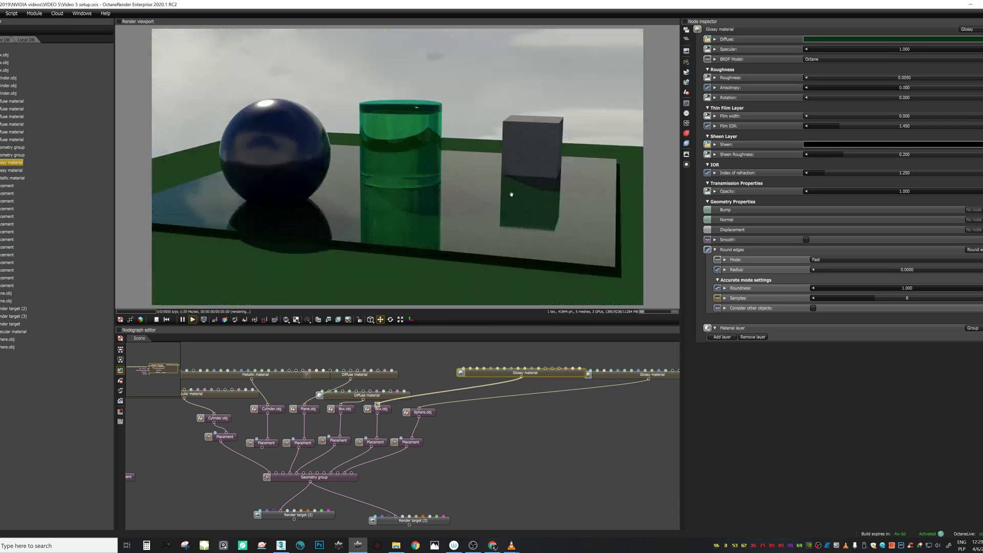
{"action": "mouse_move", "coordinate": [520, 229]}
{"action": "left_mouse_down"}
{"action": "mouse_move", "coordinate": [517, 239]}
{"action": "mouse_move", "coordinate": [525, 235]}
{"action": "left_mouse_up"}
{"action": "scroll", "coordinate": [535, 217], "scroll_direction": "up", "scroll_amount": 2}
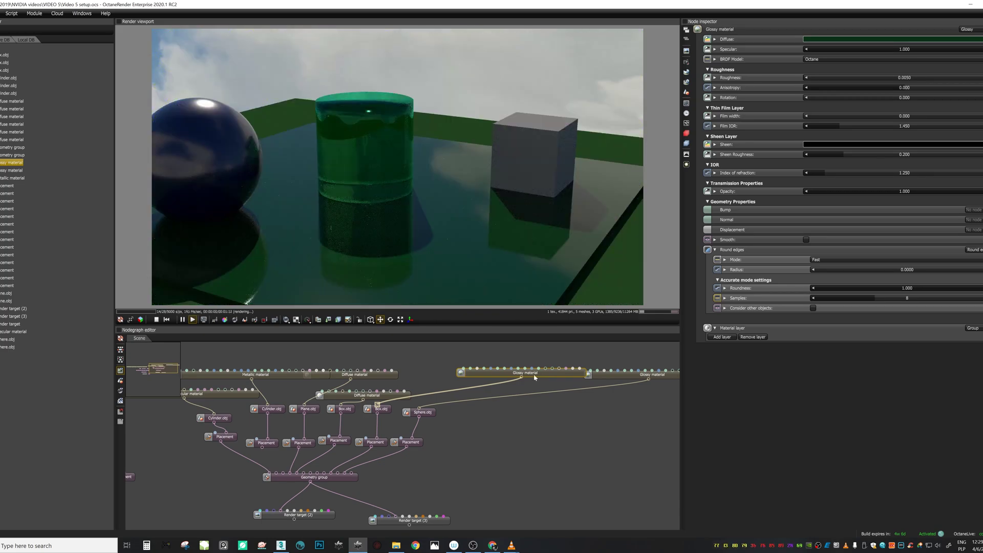
{"action": "left_click_drag", "start_coordinate": [576, 406], "coordinate": [530, 409]}
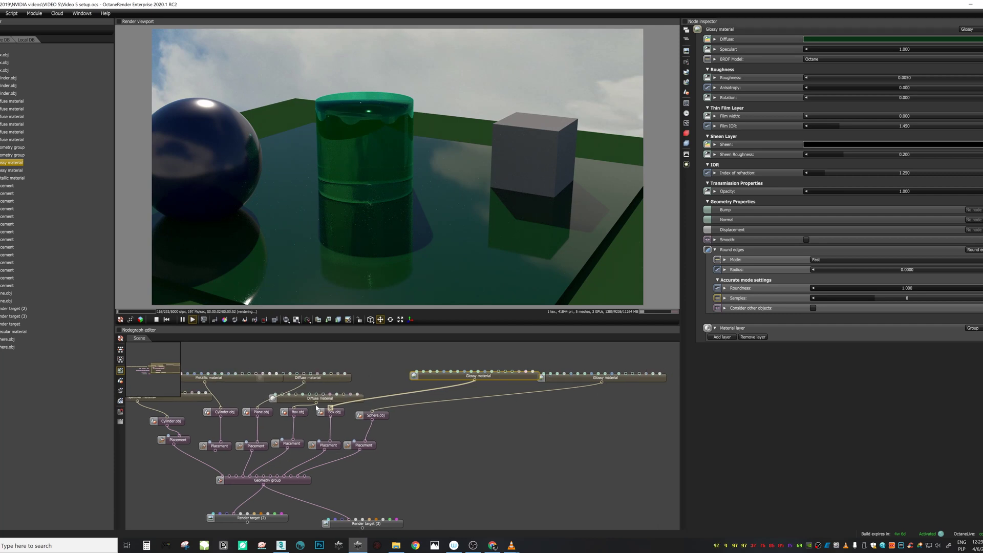
{"action": "left_click_drag", "start_coordinate": [333, 403], "coordinate": [409, 354]}
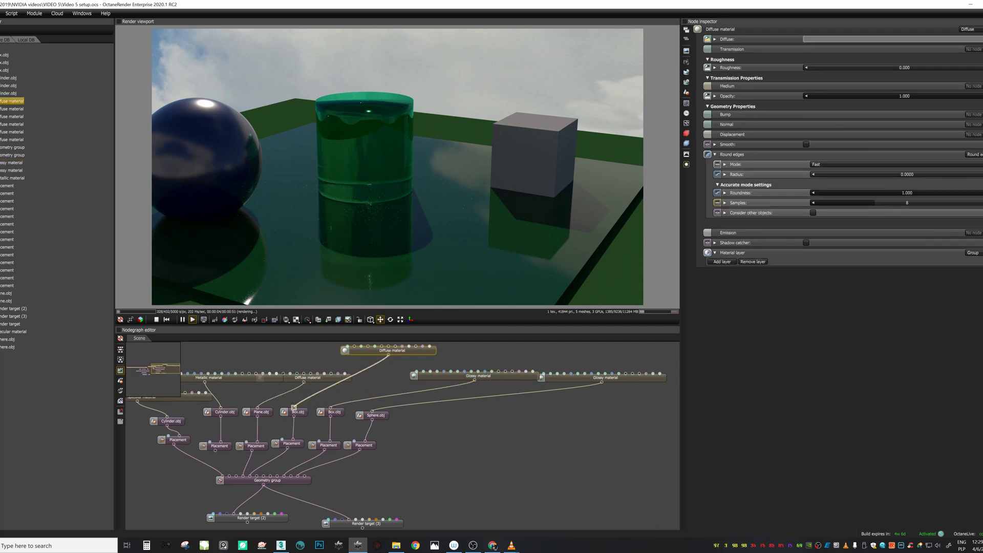
{"action": "left_click", "coordinate": [969, 29]}
{"action": "left_click", "coordinate": [818, 203]}
- Duplicate the sphere's blue glossy material and connect the copy to the Mix material as its first material
{"action": "left_click_drag", "start_coordinate": [347, 365], "coordinate": [418, 394]}
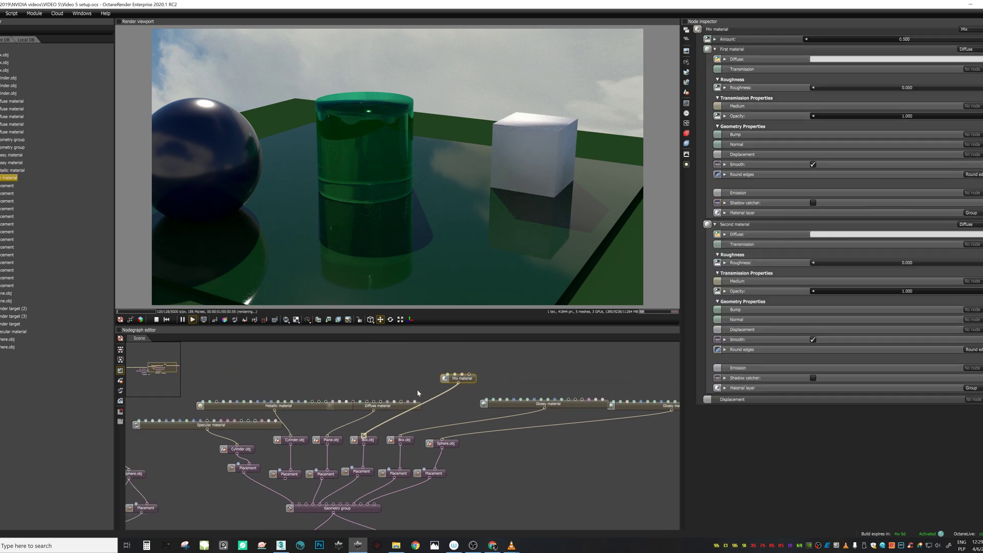
{"action": "left_click_drag", "start_coordinate": [406, 442], "coordinate": [326, 431]}
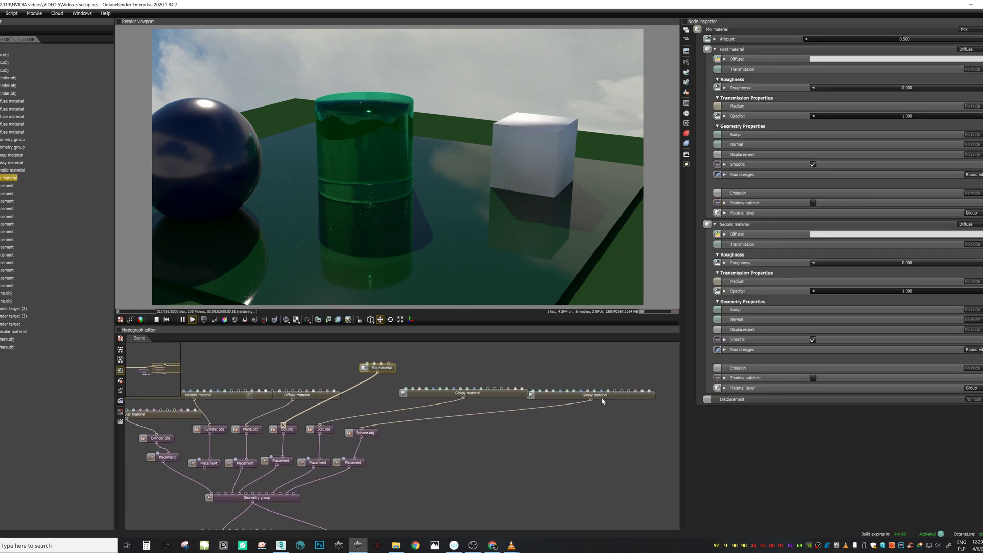
{"action": "left_click", "coordinate": [601, 396]}
{"action": "left_click_drag", "start_coordinate": [440, 369], "coordinate": [494, 399]}
{"action": "key", "text": "ctrl+v"}
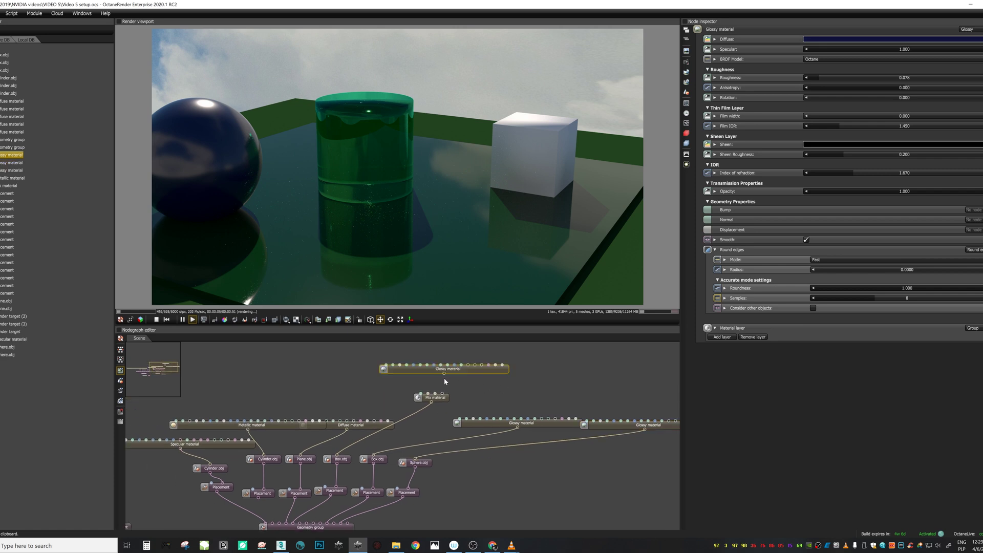
{"action": "left_click_drag", "start_coordinate": [440, 374], "coordinate": [428, 393]}
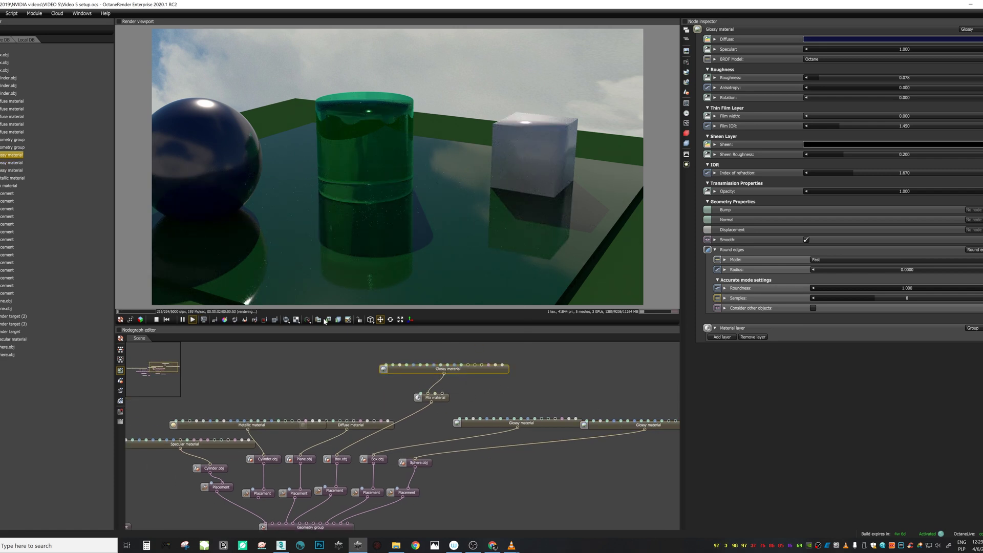
- Add a Diffuse material node beside the Mix material and connect it as the second material
{"action": "left_click_drag", "start_coordinate": [272, 193], "coordinate": [348, 250]}
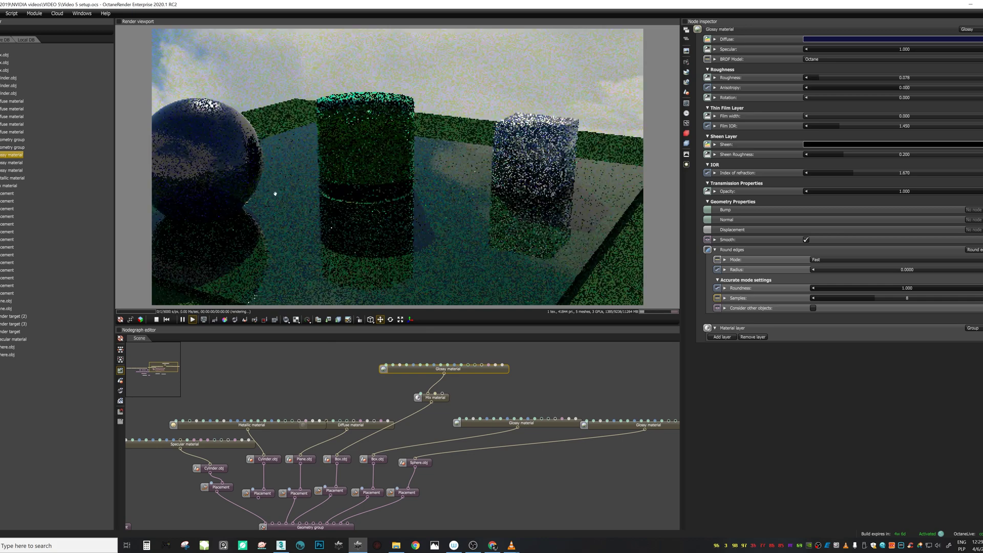
{"action": "left_click_drag", "start_coordinate": [297, 212], "coordinate": [446, 230]}
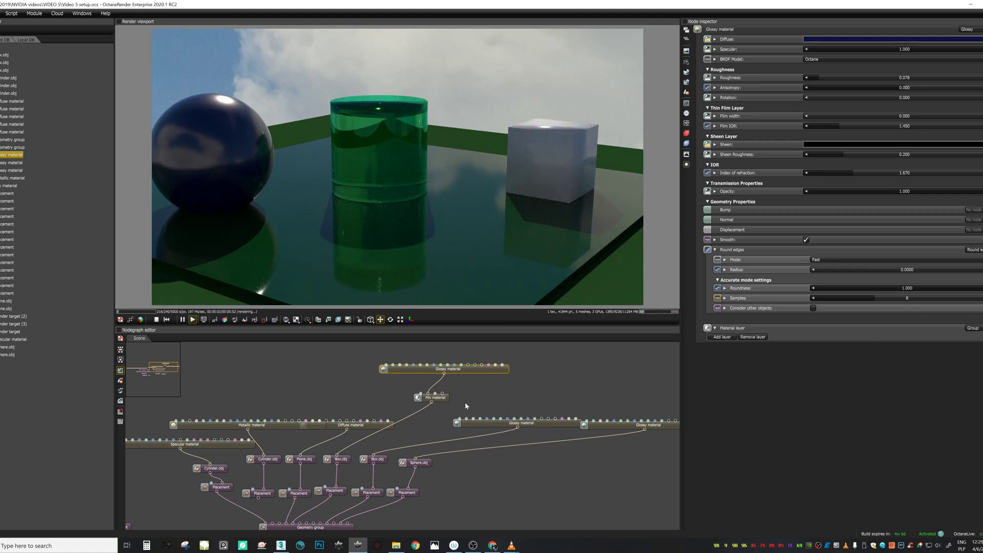
{"action": "right_click", "coordinate": [491, 391]}
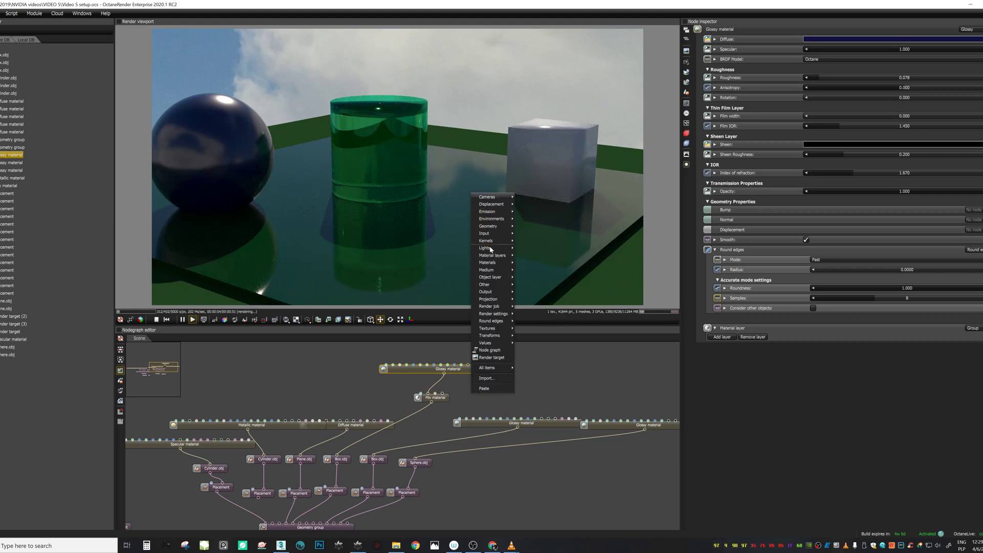
{"action": "mouse_move", "coordinate": [489, 263]}
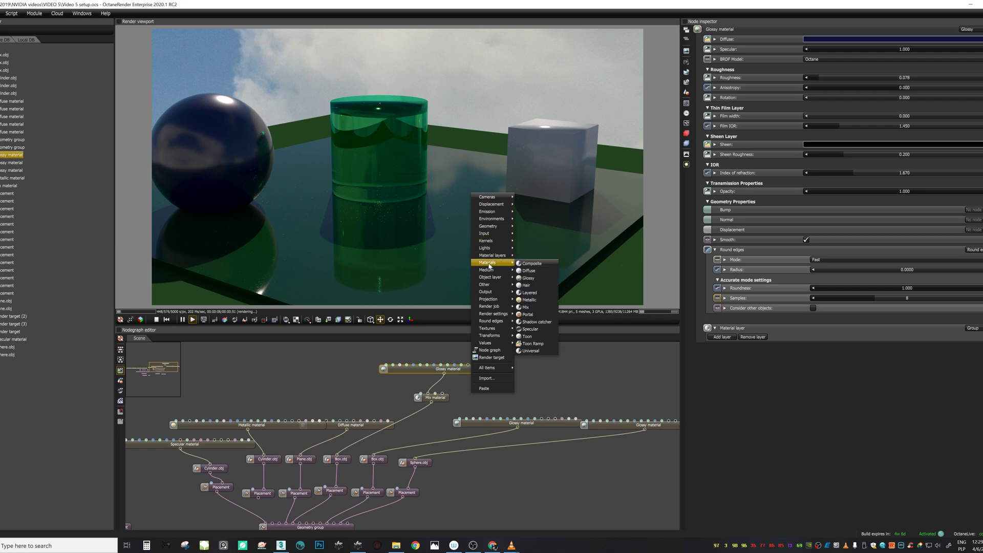
{"action": "left_click", "coordinate": [528, 270]}
{"action": "left_click_drag", "start_coordinate": [471, 396], "coordinate": [436, 393]}
- Darken the new diffuse material's colour to dark grey and shift its node slightly away from the Mix material
{"action": "left_click", "coordinate": [520, 397]}
{"action": "left_click", "coordinate": [870, 39]}
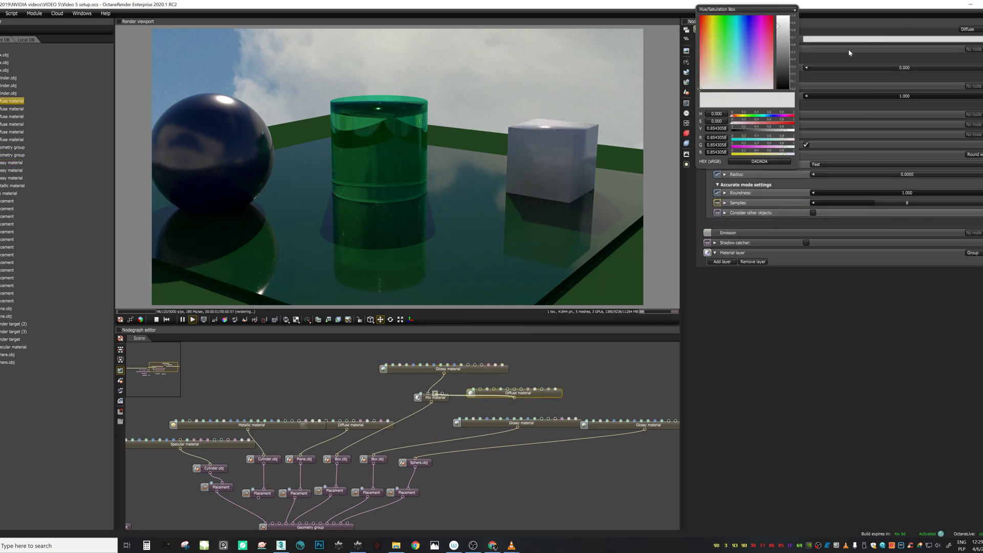
{"action": "left_click", "coordinate": [783, 67]}
{"action": "left_click_drag", "start_coordinate": [507, 394], "coordinate": [512, 387]}
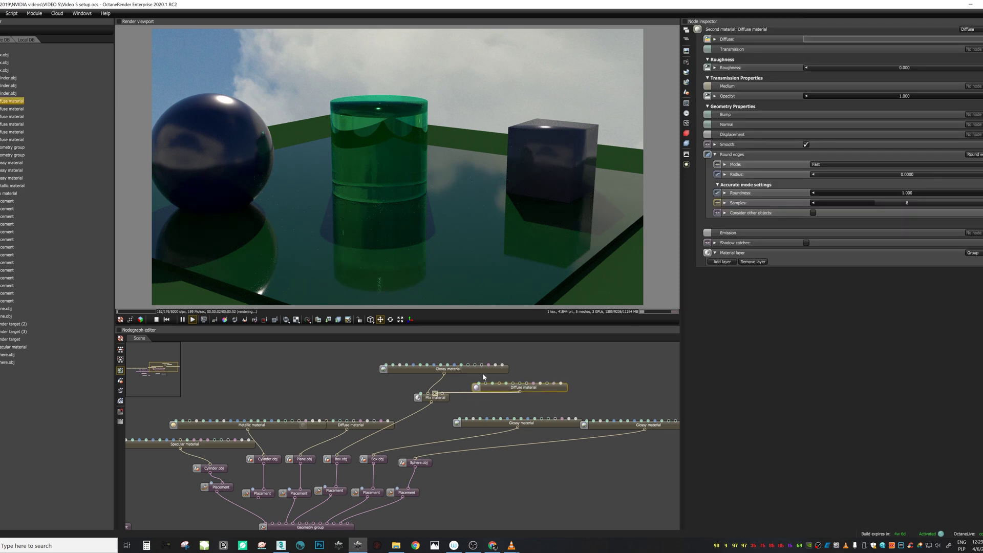
- Set the Mix material's amount to 0.398 and collapse its first and second material parameters
{"action": "left_click", "coordinate": [440, 400]}
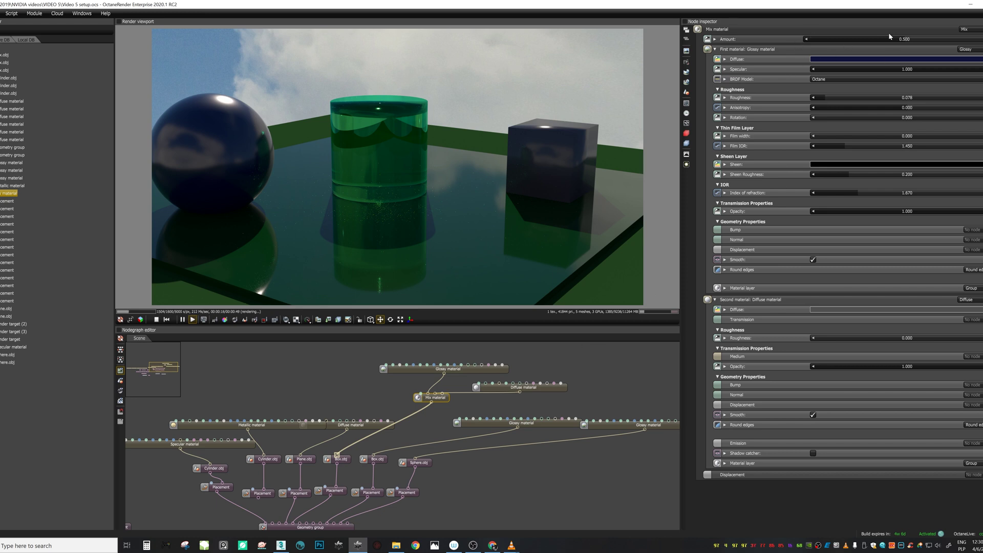
{"action": "mouse_move", "coordinate": [894, 38]}
{"action": "left_mouse_down"}
{"action": "mouse_move", "coordinate": [841, 45]}
{"action": "mouse_move", "coordinate": [973, 40]}
{"action": "mouse_move", "coordinate": [908, 46]}
{"action": "left_mouse_up"}
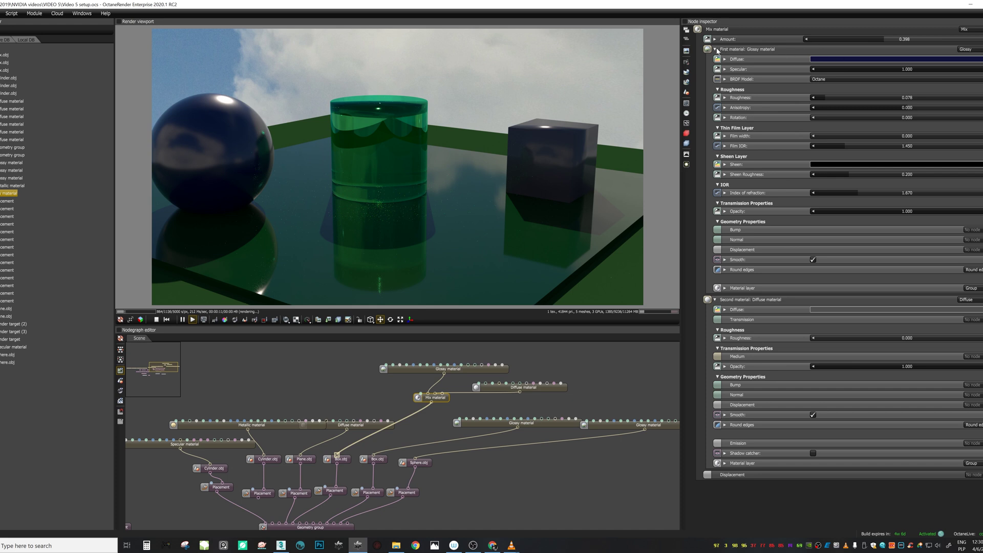
{"action": "left_click", "coordinate": [715, 50]}
{"action": "left_click", "coordinate": [716, 59]}
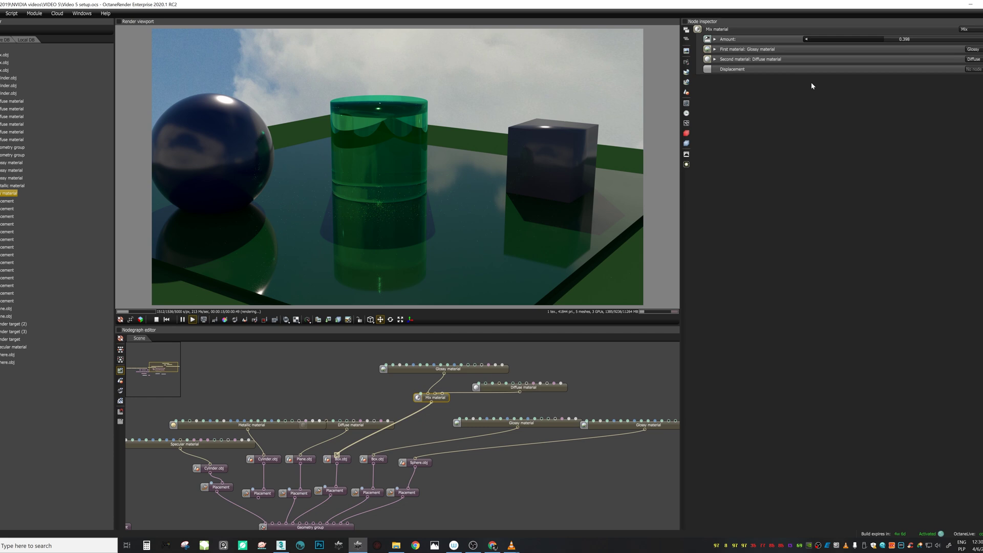
- Raise the Mix material's amount to 0.634 to favour the glossy material on the cube
{"action": "right_click", "coordinate": [500, 371]}
{"action": "left_click", "coordinate": [526, 370]}
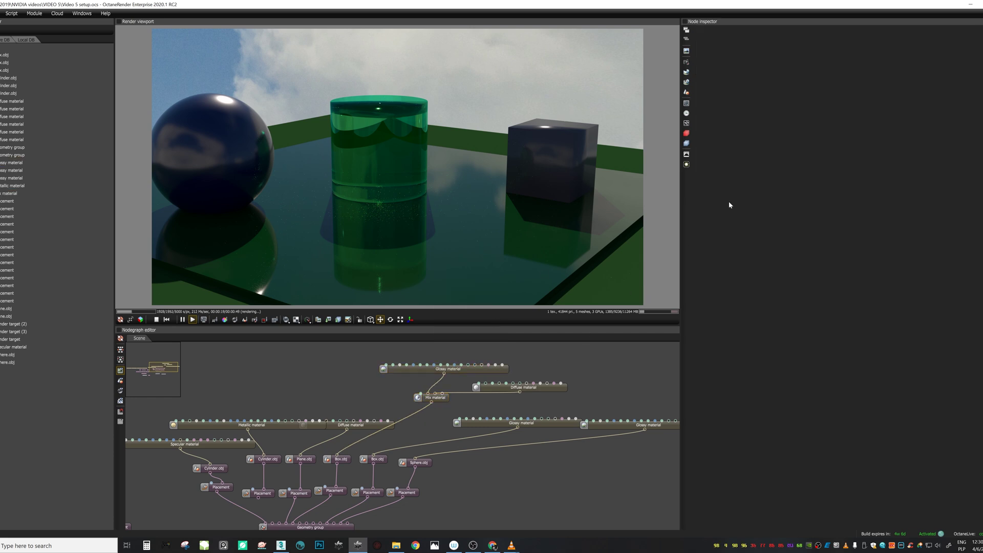
{"action": "left_click_drag", "start_coordinate": [440, 398], "coordinate": [439, 401]}
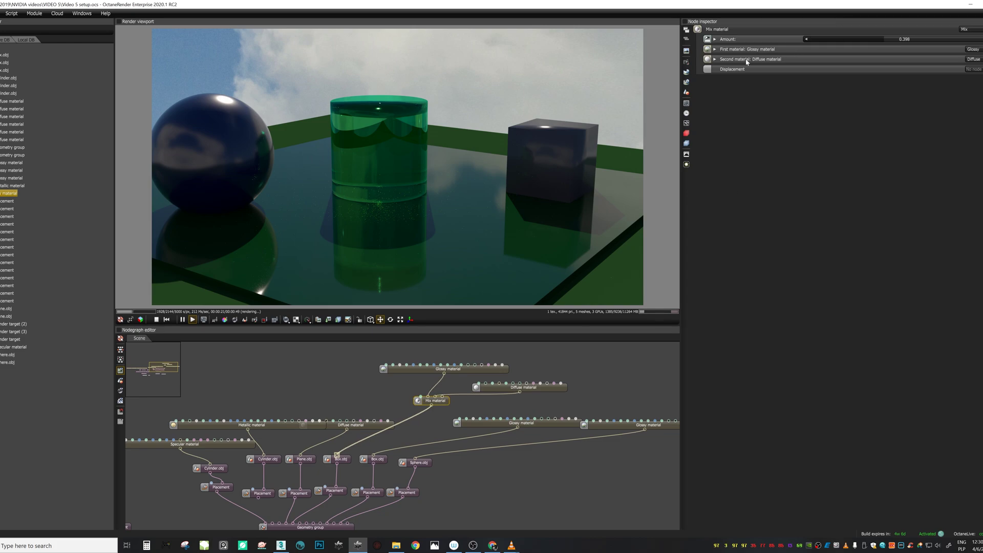
{"action": "left_click_drag", "start_coordinate": [855, 35], "coordinate": [932, 43]}
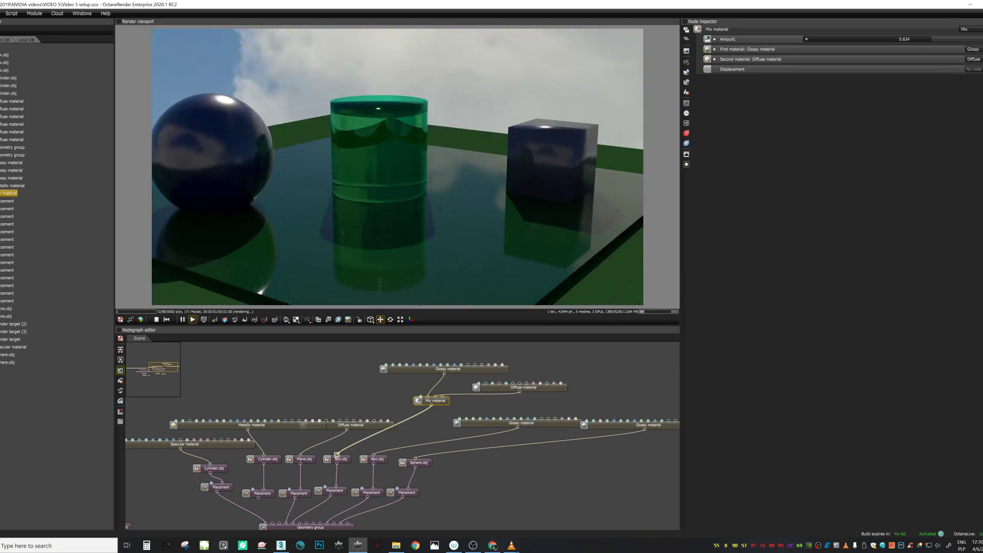
- Examine the objects' reflections from several angles, and review the settings of the cylinders' metallic and specular materials
{"action": "left_click_drag", "start_coordinate": [622, 166], "coordinate": [536, 193]}
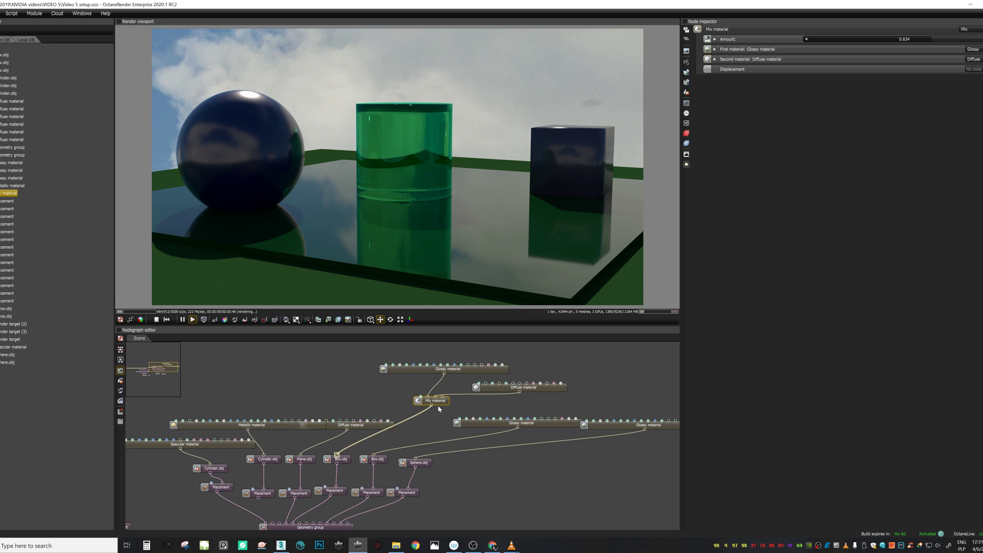
{"action": "left_click_drag", "start_coordinate": [325, 212], "coordinate": [387, 199]}
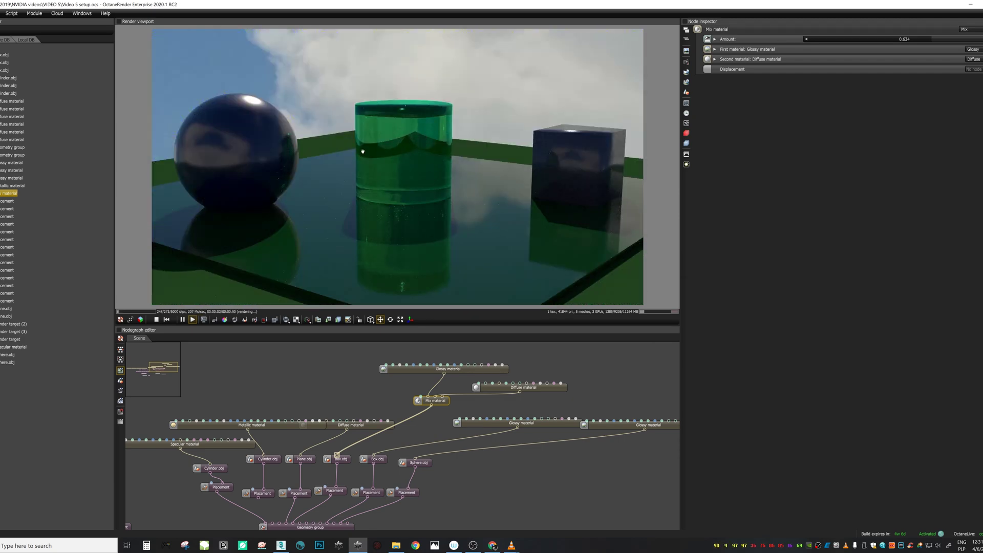
{"action": "left_click_drag", "start_coordinate": [410, 133], "coordinate": [425, 143]}
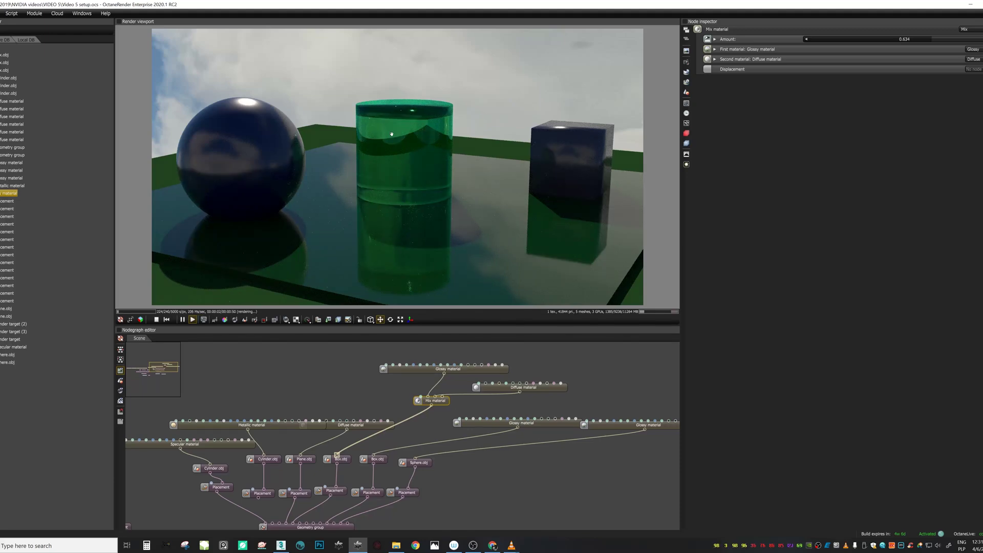
{"action": "left_click_drag", "start_coordinate": [392, 134], "coordinate": [384, 147]}
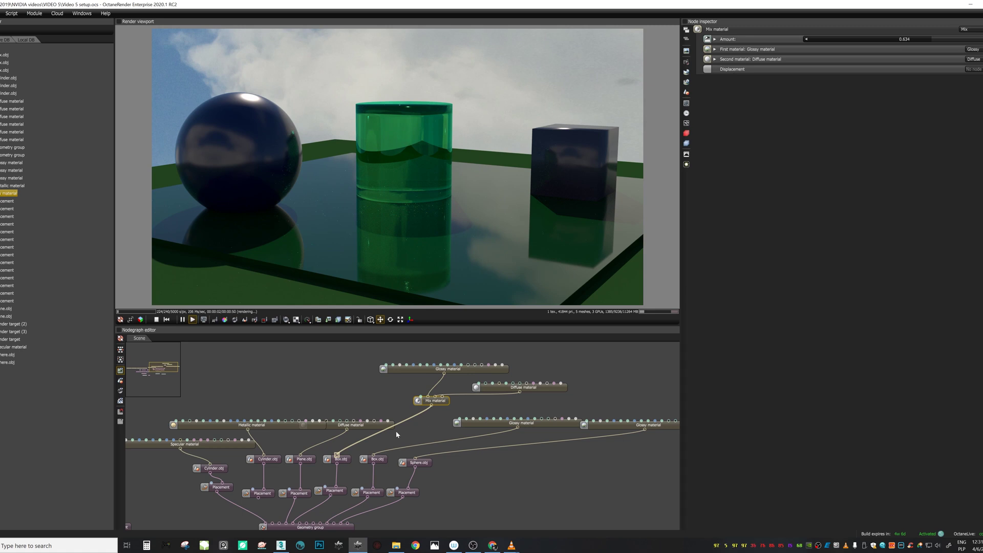
{"action": "left_click_drag", "start_coordinate": [377, 447], "coordinate": [400, 432]}
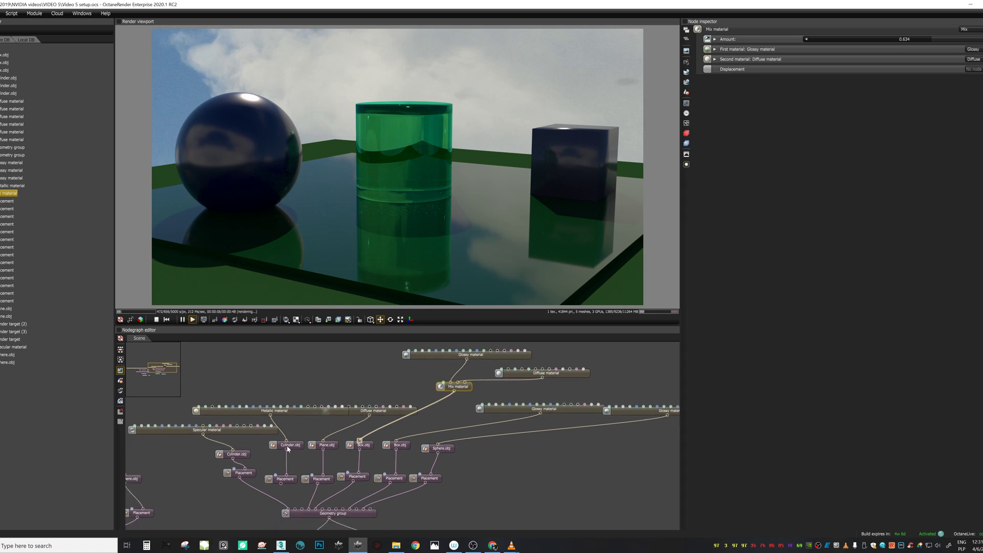
{"action": "left_click", "coordinate": [279, 410]}
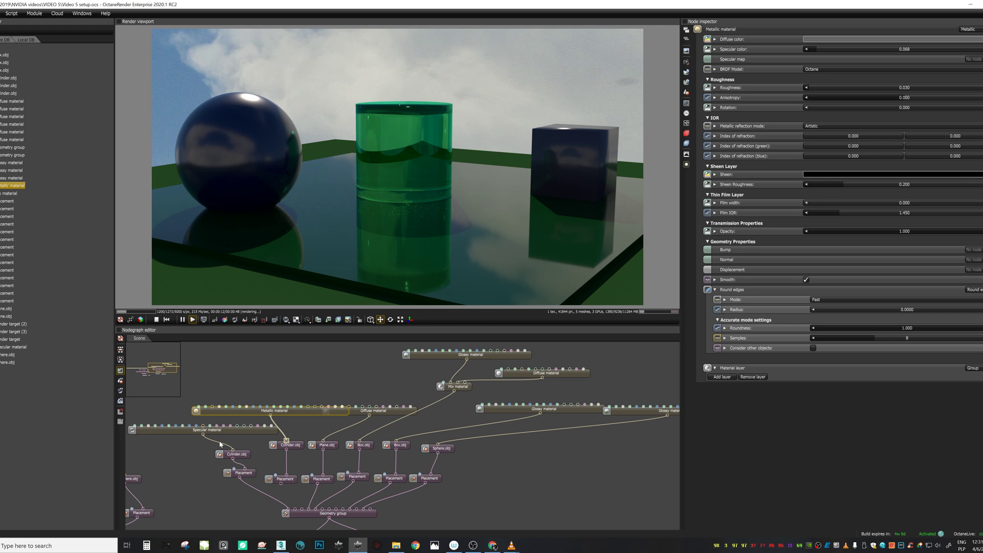
{"action": "left_click", "coordinate": [232, 432]}
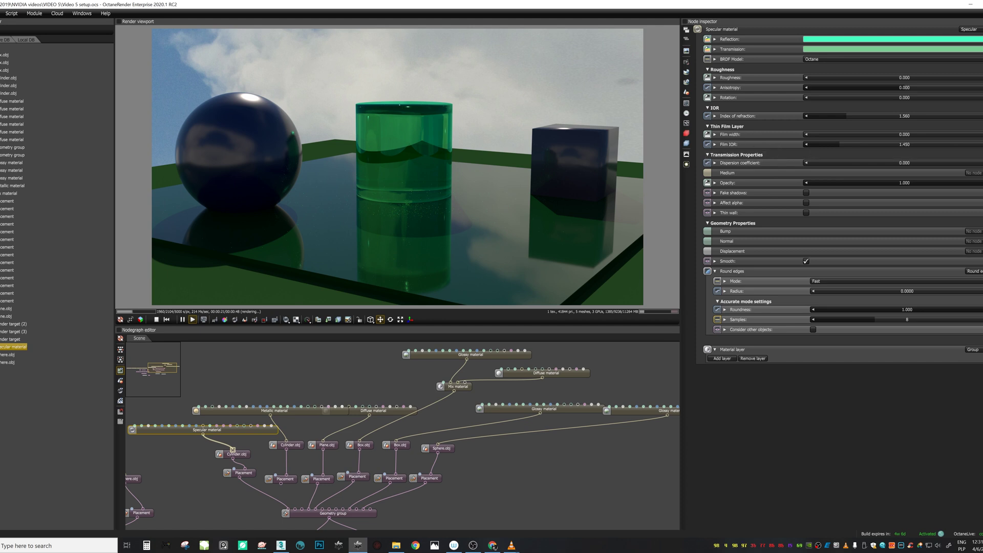
- Try a lower Film IOR on the cylinder's specular material, and undo the change
{"action": "left_click_drag", "start_coordinate": [841, 145], "coordinate": [817, 146]}
{"action": "key", "text": "ctrl+z"}
{"action": "left_click_drag", "start_coordinate": [294, 104], "coordinate": [342, 178]}
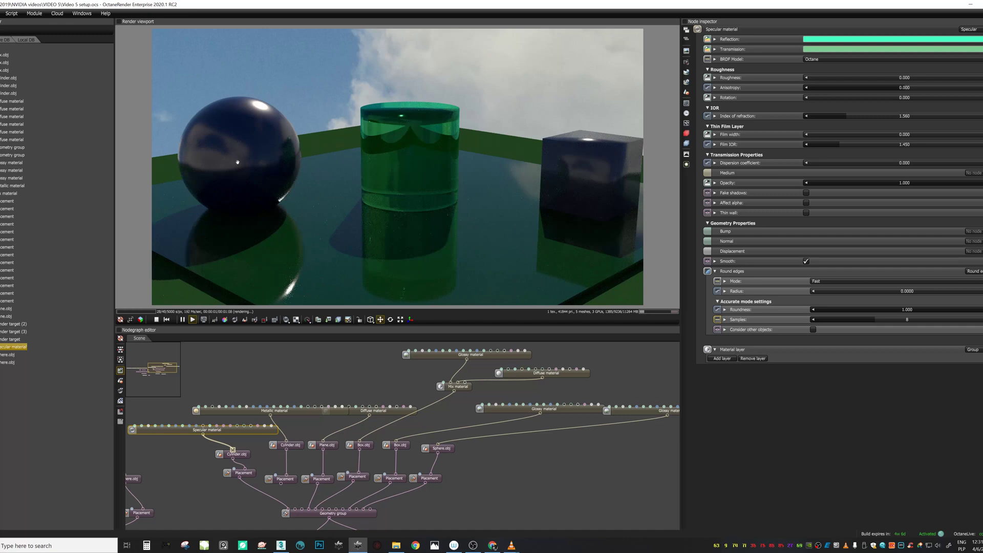
- Try raising the roughness of the sphere's glossy material to about 0.619, and undo the change
{"action": "left_click_drag", "start_coordinate": [281, 390], "coordinate": [257, 380]}
{"action": "left_click", "coordinate": [624, 398]}
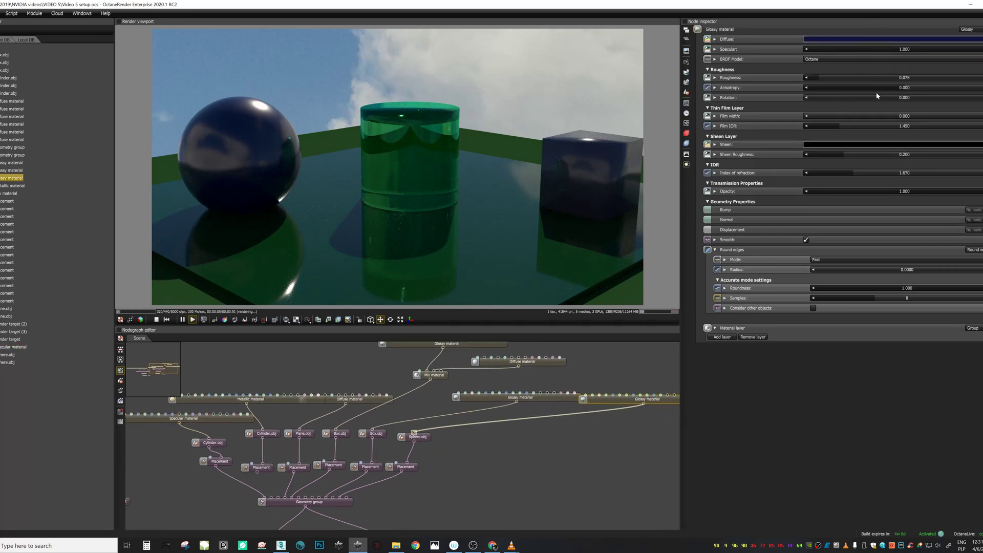
{"action": "left_click_drag", "start_coordinate": [820, 77], "coordinate": [899, 79]}
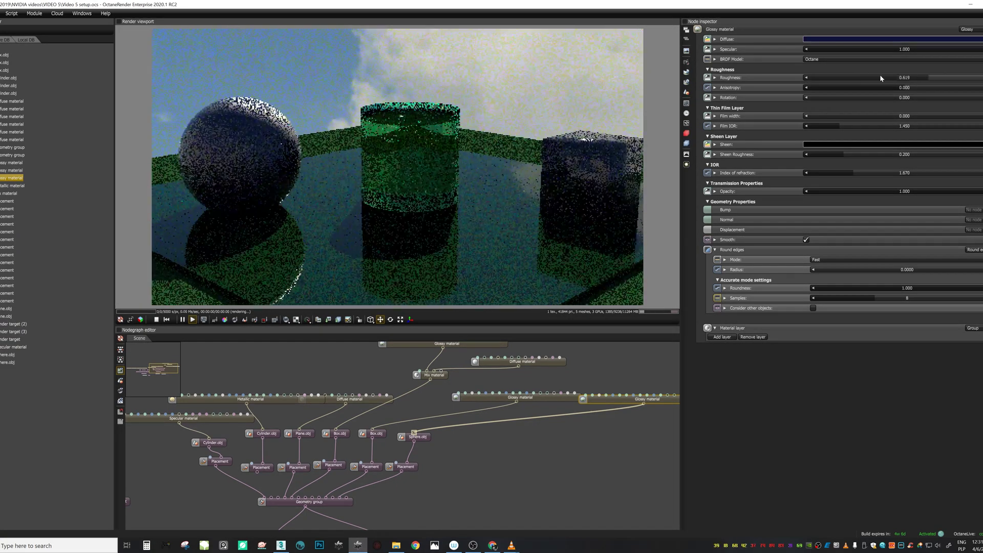
{"action": "key", "text": "ctrl+z"}
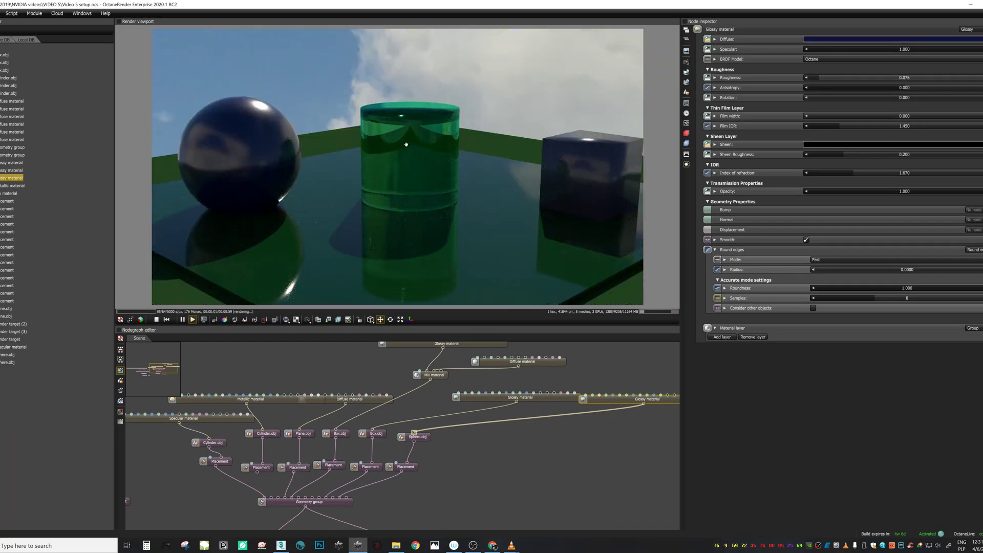
- Inspect how the sphere, cylinder and cube materials respond to the environment from different viewpoints
{"action": "scroll", "coordinate": [406, 144], "scroll_direction": "down", "scroll_amount": 3}
{"action": "left_click_drag", "start_coordinate": [441, 146], "coordinate": [465, 193]}
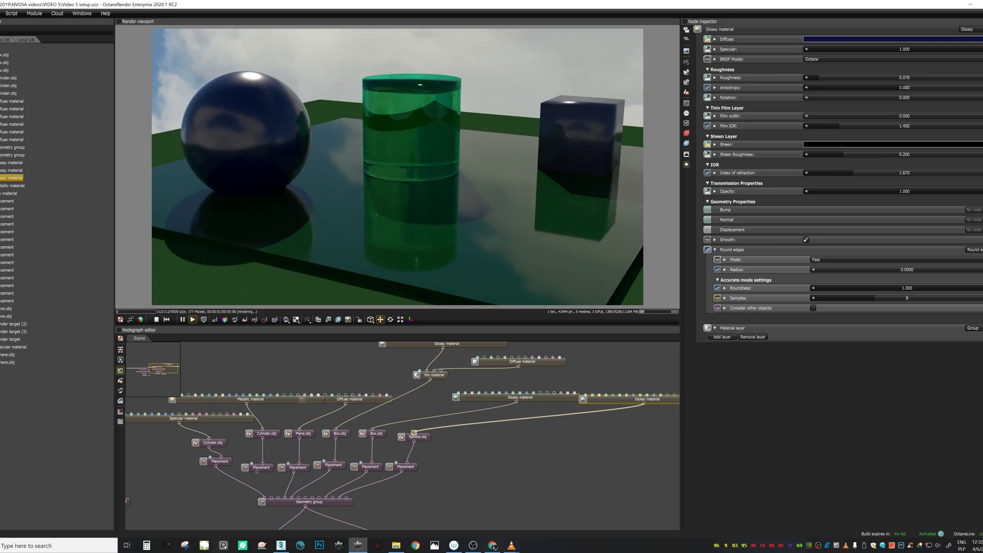
{"action": "left_click_drag", "start_coordinate": [532, 183], "coordinate": [461, 205]}
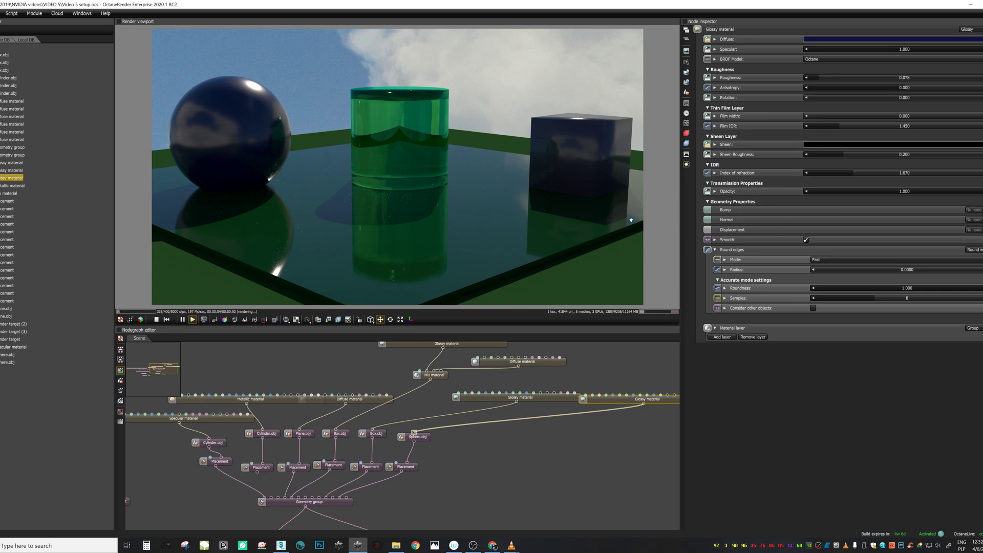
{"action": "left_click_drag", "start_coordinate": [494, 209], "coordinate": [490, 213]}
{"action": "right_click_drag", "start_coordinate": [490, 213], "coordinate": [553, 213]}
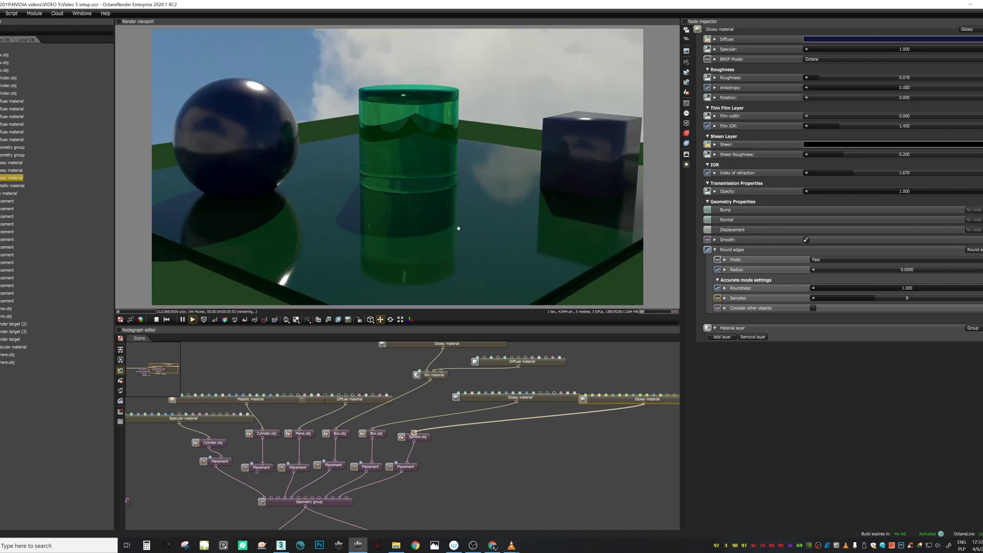
{"action": "right_click_drag", "start_coordinate": [586, 233], "coordinate": [563, 225]}
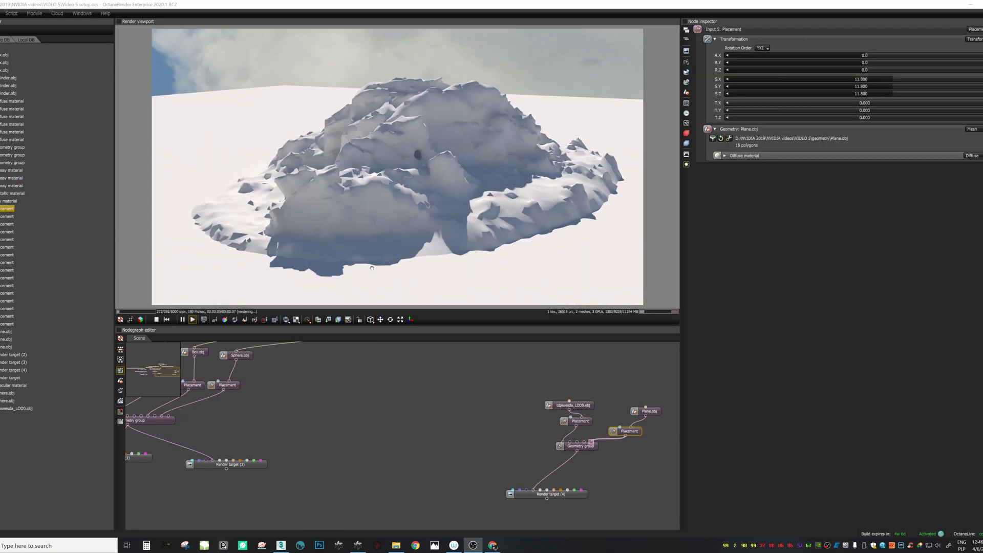
- Move the tdpseesda_LOD0.obj mesh node up, away from its Placement node, and inspect the untextured rock in the render
{"action": "middle_click_drag", "start_coordinate": [581, 393], "coordinate": [449, 387]}
{"action": "left_click_drag", "start_coordinate": [453, 402], "coordinate": [456, 379]}
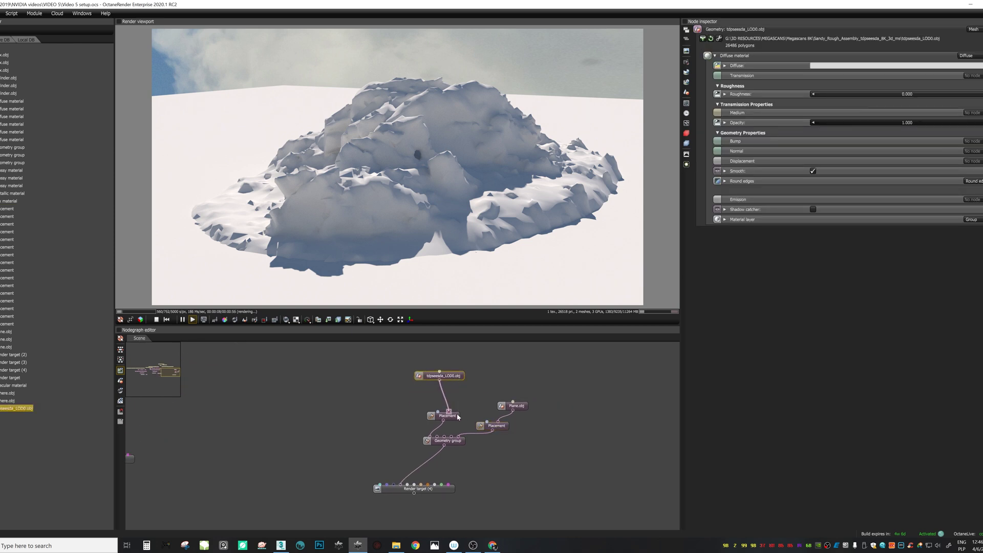
{"action": "left_click_drag", "start_coordinate": [458, 416], "coordinate": [457, 399]}
{"action": "left_click", "coordinate": [460, 377]}
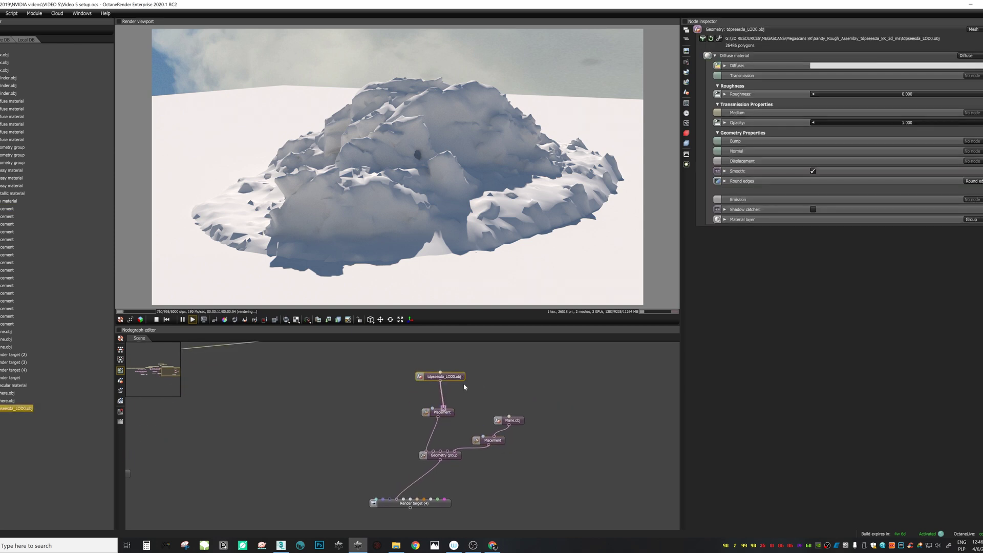
{"action": "scroll", "coordinate": [461, 383], "scroll_direction": "down", "scroll_amount": 1}
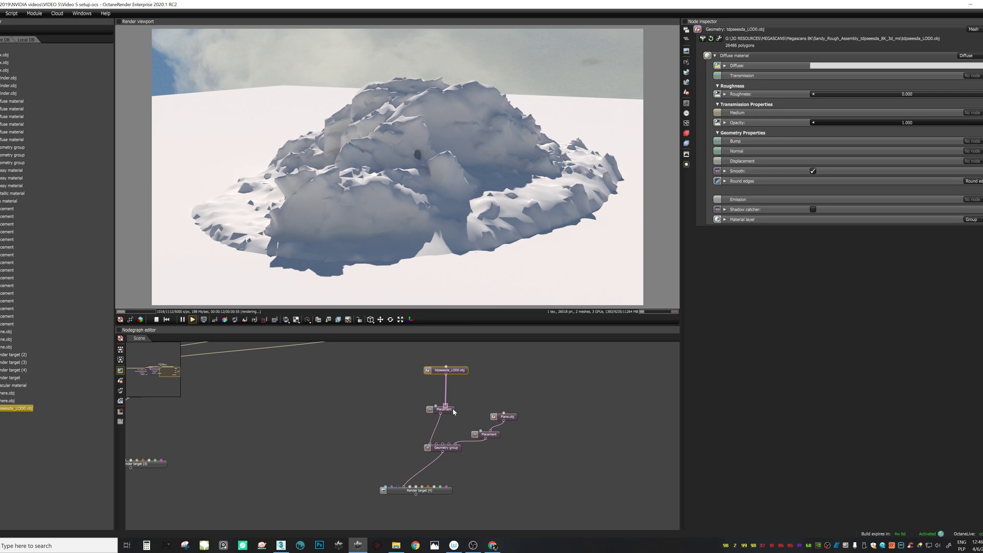
{"action": "left_click_drag", "start_coordinate": [464, 235], "coordinate": [483, 288]}
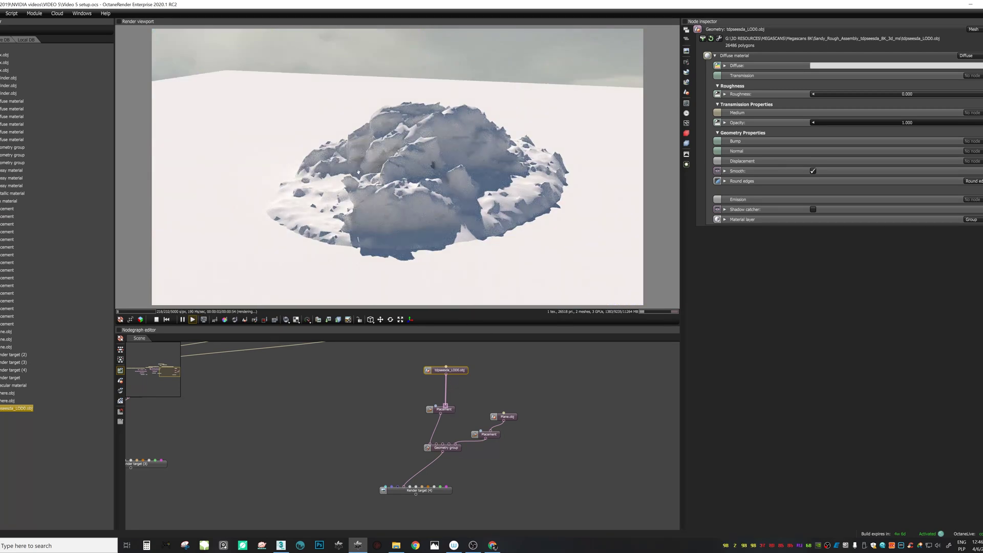
{"action": "scroll", "coordinate": [358, 172], "scroll_direction": "up", "scroll_amount": 2}
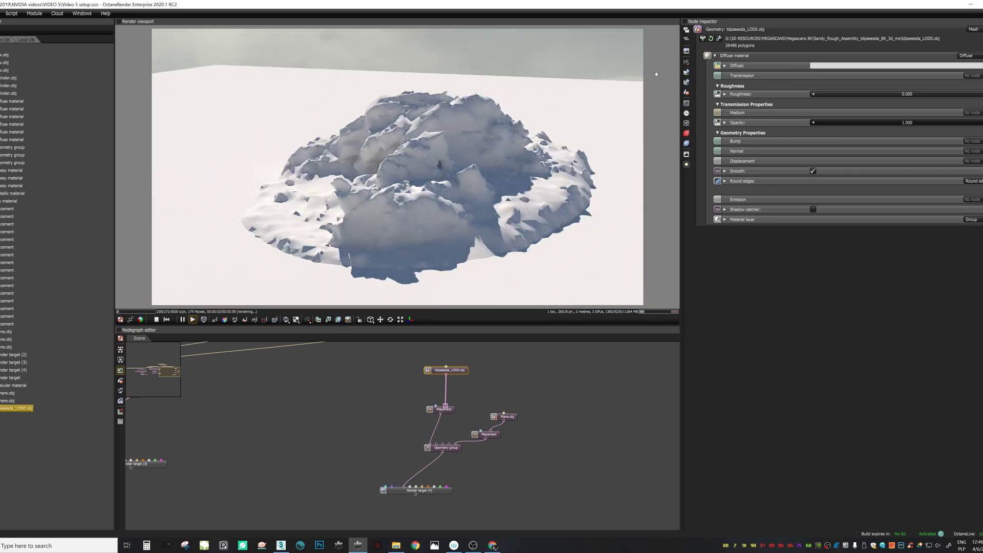
{"action": "left_click_drag", "start_coordinate": [467, 207], "coordinate": [522, 189]}
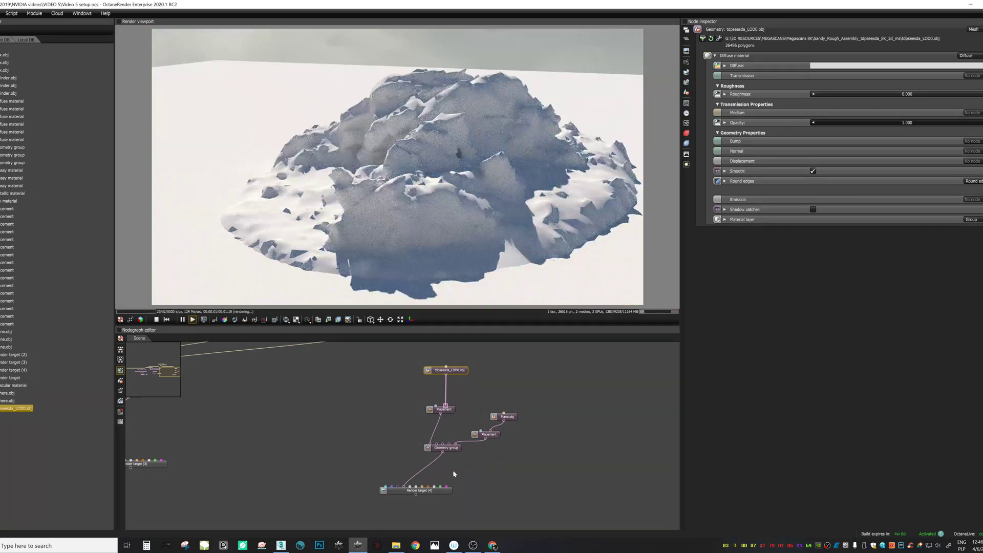
- Switch to File Explorer and open the Sandy_Rough_Assembly_tdpseesda_8K_3d_ms folder in Megascans 8K
{"action": "left_click", "coordinate": [396, 545]}
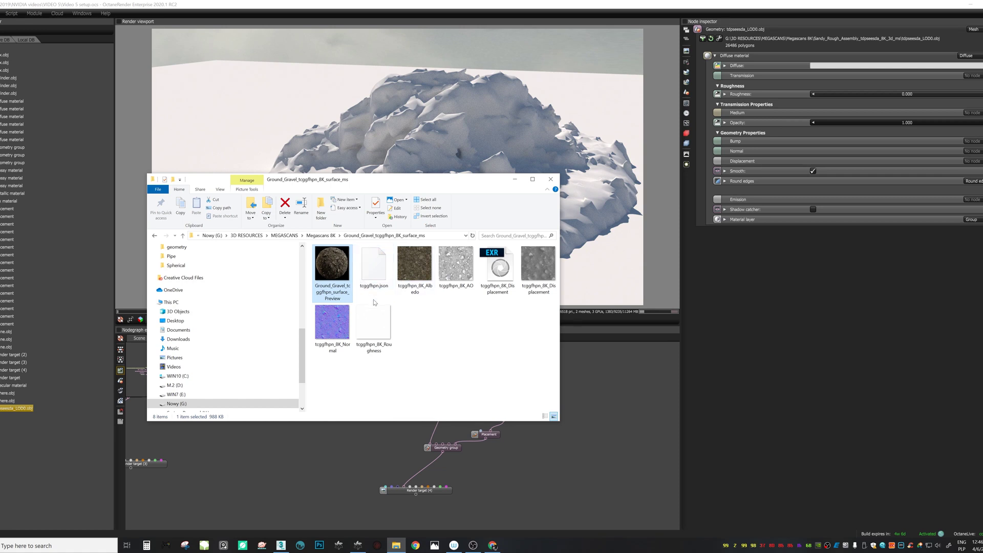
{"action": "key", "text": "BackSpace"}
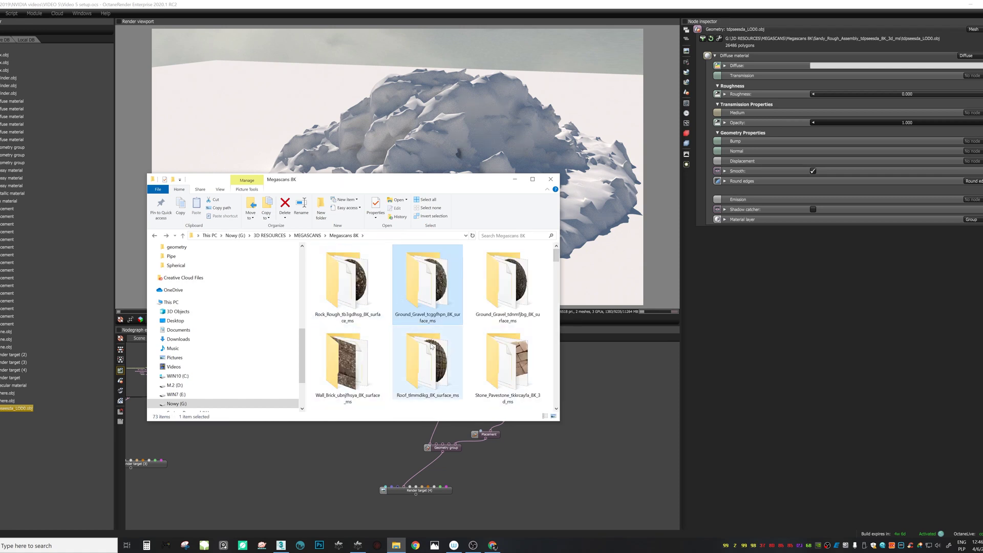
{"action": "left_click", "coordinate": [496, 318]}
{"action": "scroll", "coordinate": [365, 328], "scroll_direction": "down", "scroll_amount": 1}
{"action": "double_click", "coordinate": [353, 359]}
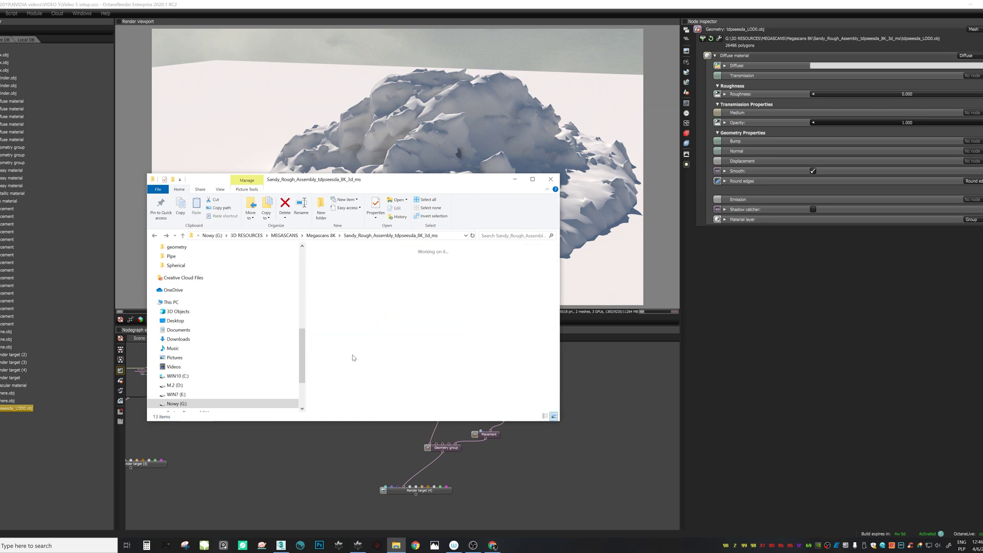
- Import the tdpseesda_8K_Albedo texture into the node graph as a color image
{"action": "left_click", "coordinate": [414, 282]}
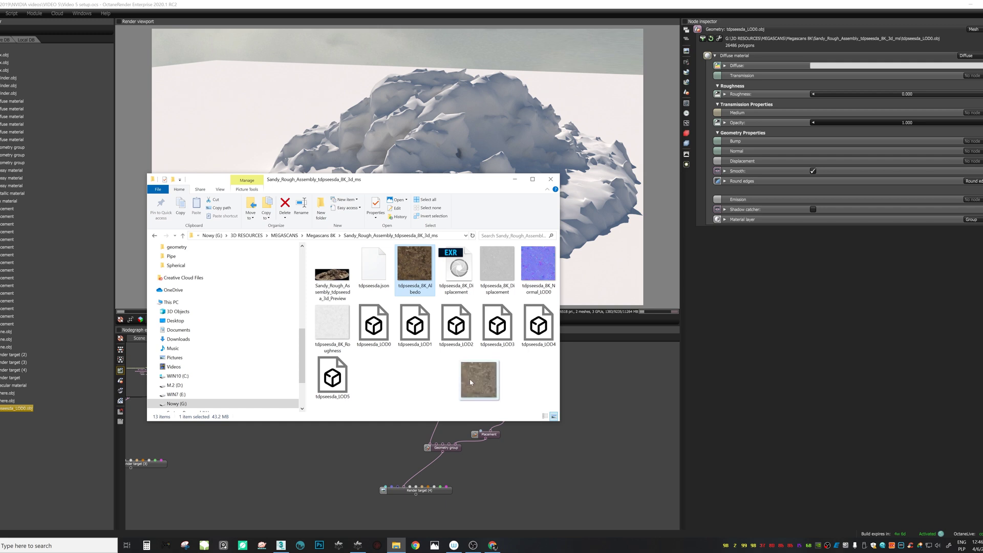
{"action": "left_click_drag", "start_coordinate": [425, 290], "coordinate": [583, 382]}
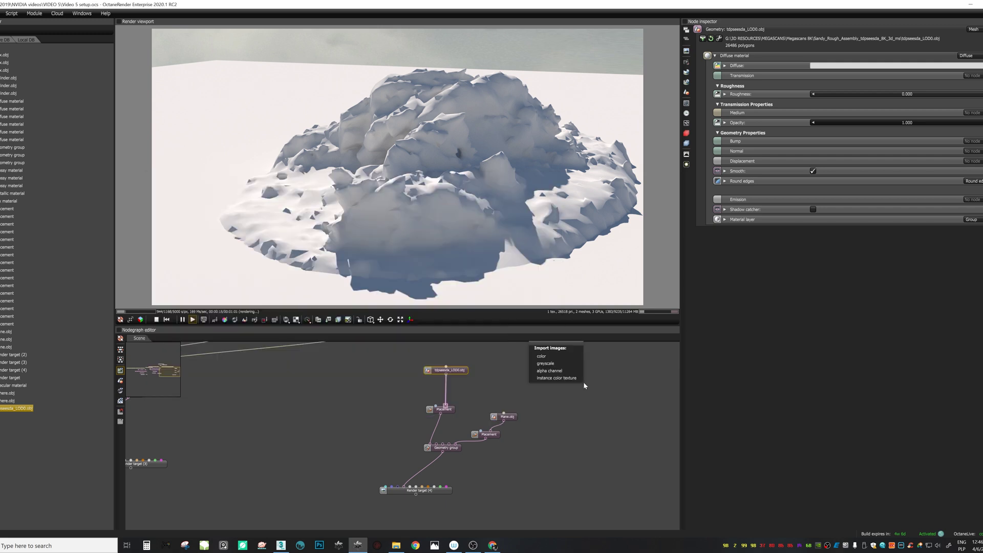
{"action": "left_click", "coordinate": [555, 356]}
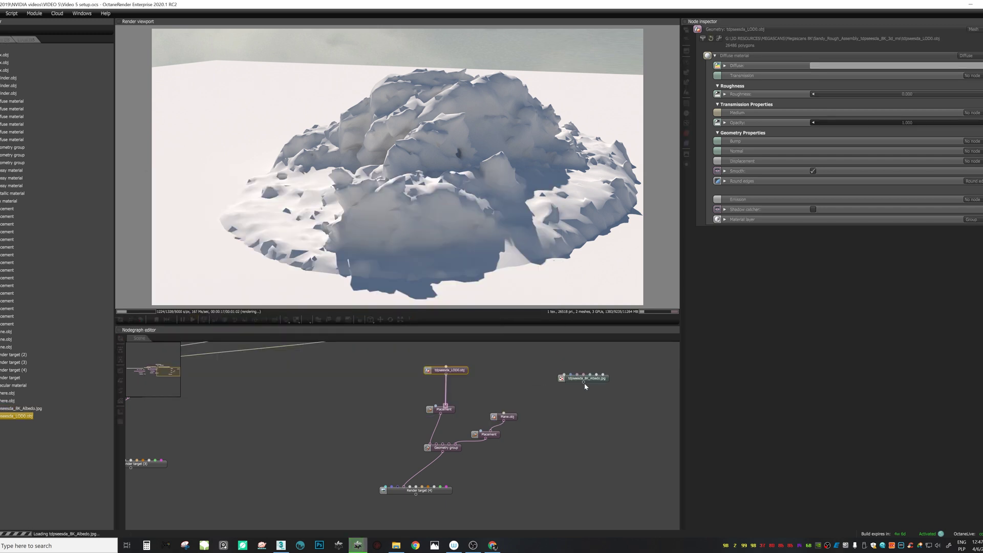
- Place the albedo texture node above the rock mesh node, and expand the mesh node's items to expose its Diffuse material
{"action": "left_click_drag", "start_coordinate": [480, 361], "coordinate": [466, 384]}
{"action": "right_click", "coordinate": [466, 384]}
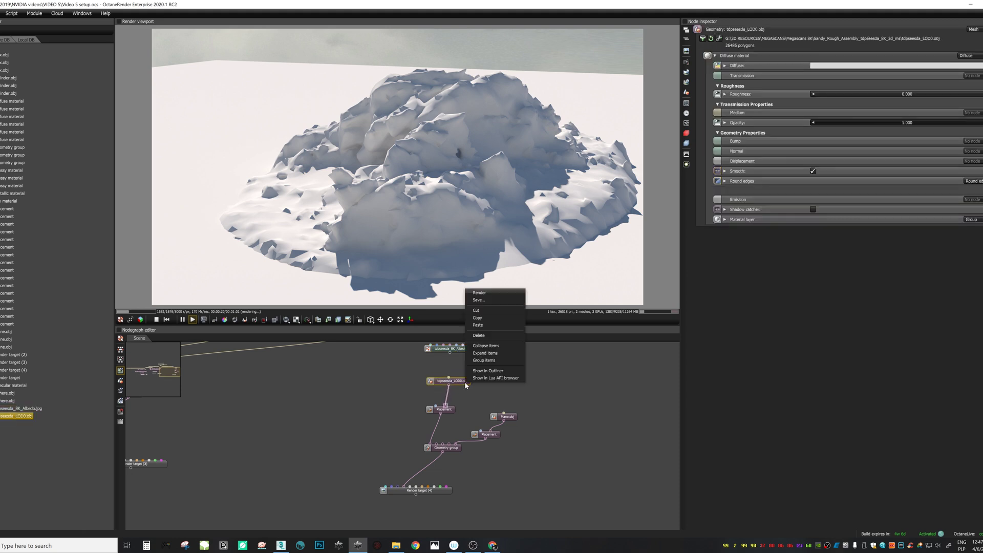
{"action": "left_click", "coordinate": [484, 353]}
- Position the albedo texture node just above the rock's Diffuse material and connect it to the Diffuse input
{"action": "left_click", "coordinate": [436, 345]}
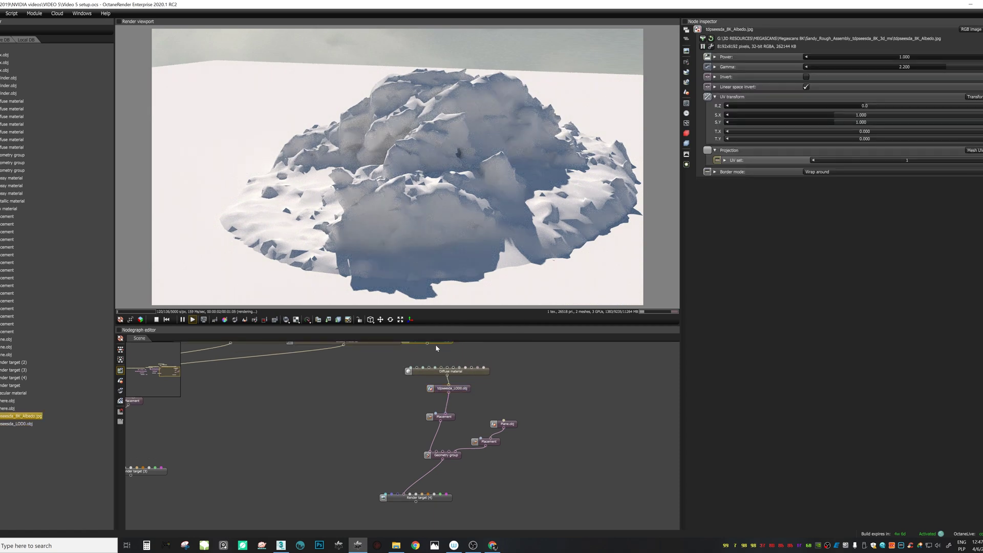
{"action": "left_click", "coordinate": [435, 344]}
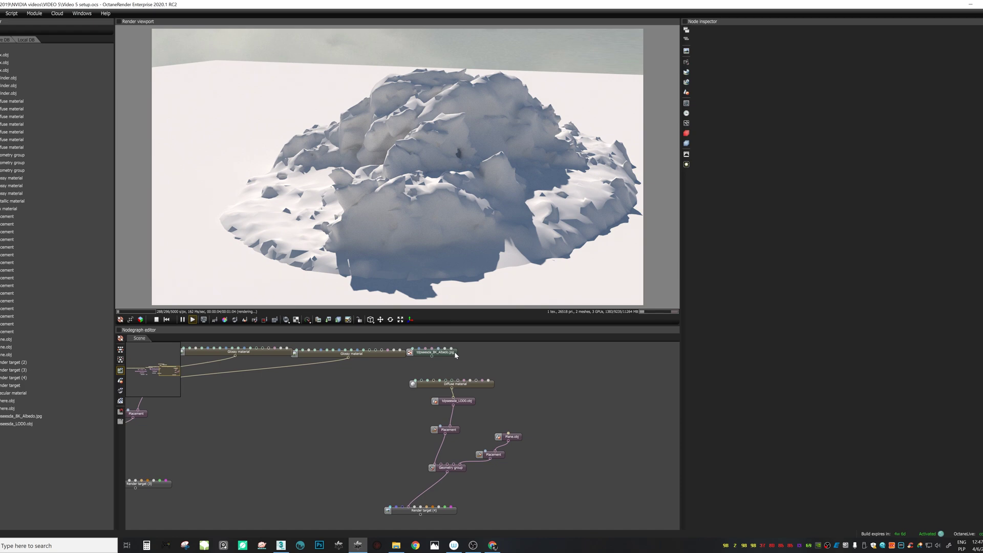
{"action": "left_click_drag", "start_coordinate": [455, 355], "coordinate": [468, 361]}
{"action": "left_click_drag", "start_coordinate": [420, 383], "coordinate": [415, 380]}
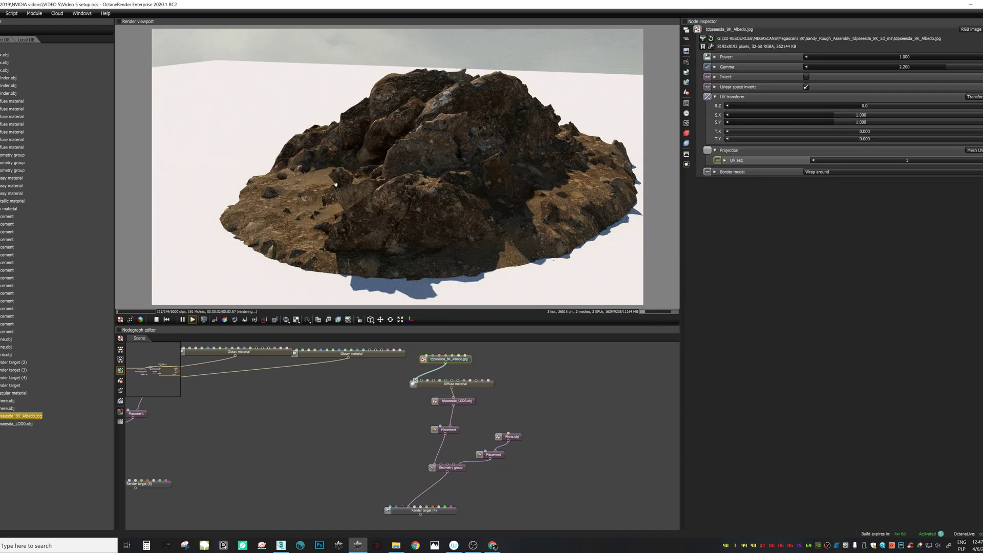
- Import the tdpseesda_8K_Displacement and tdpseesda_8K_Roughness textures from File Explorer into the node graph as greyscale images
{"action": "middle_click_drag", "start_coordinate": [490, 487], "coordinate": [478, 475]}
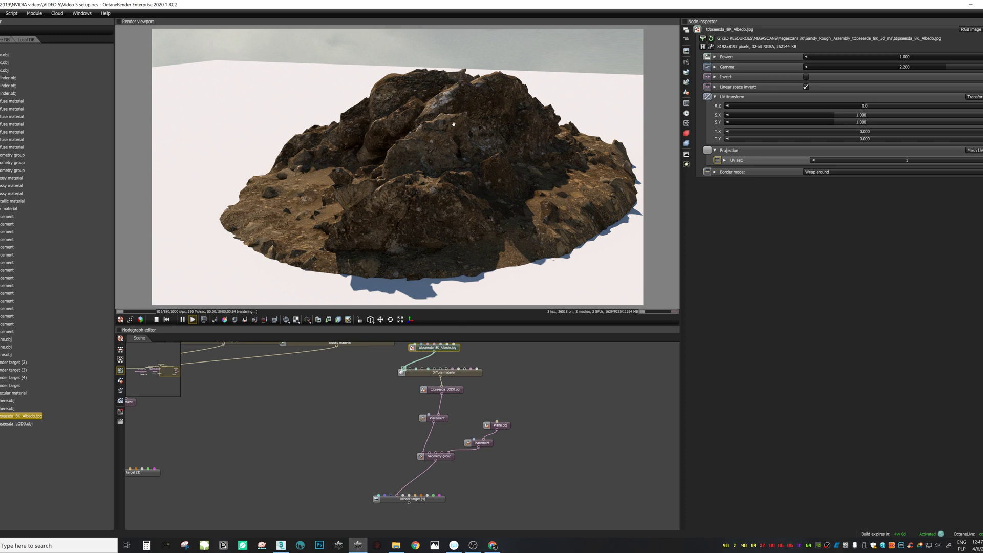
{"action": "left_click", "coordinate": [395, 545]}
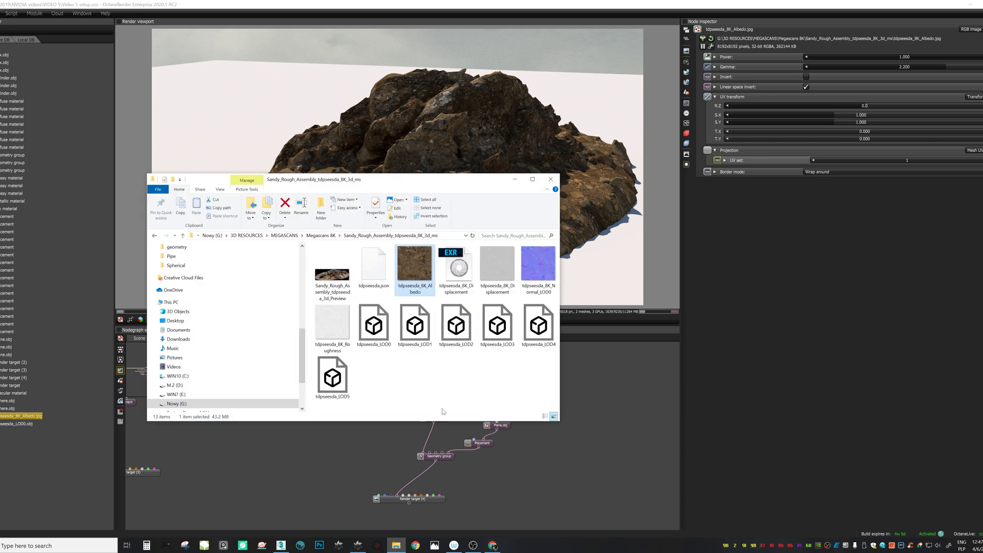
{"action": "left_click", "coordinate": [491, 273]}
{"action": "left_click", "coordinate": [333, 328], "text": "ctrl"}
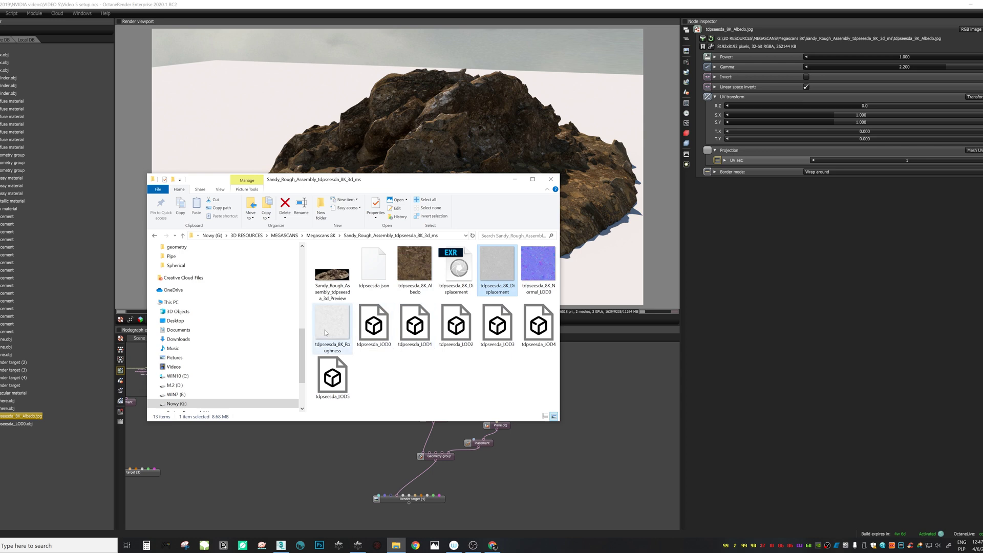
{"action": "left_click_drag", "start_coordinate": [343, 330], "coordinate": [575, 385]}
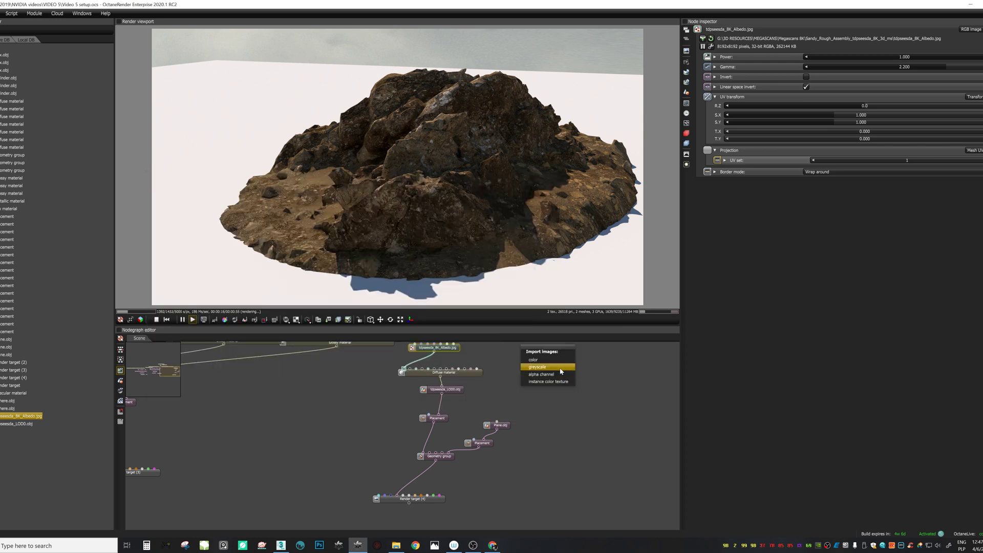
{"action": "left_click", "coordinate": [561, 370]}
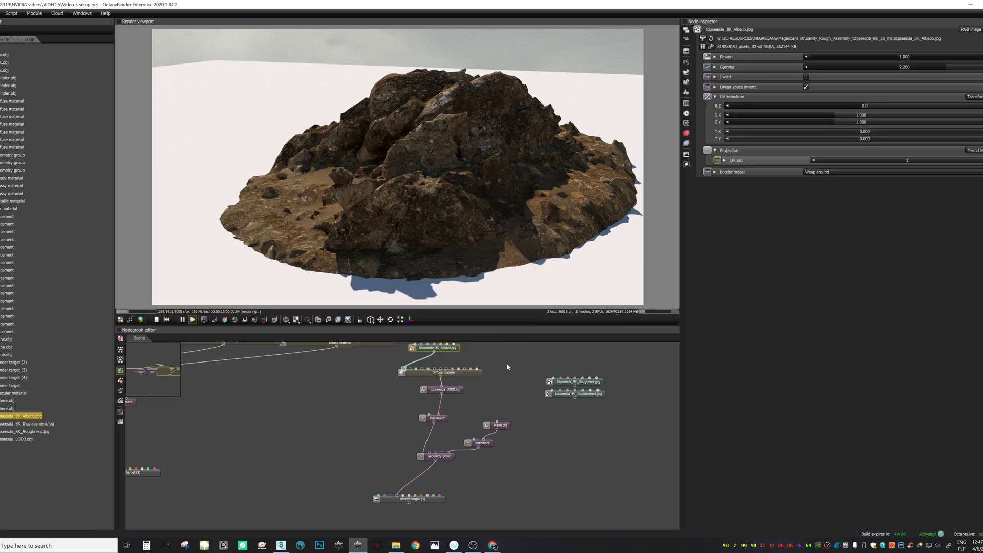
- Connect the roughness texture to the rock Diffuse material's Roughness input, and space out the texture, material and mesh nodes
{"action": "middle_click_drag", "start_coordinate": [516, 377], "coordinate": [519, 421]}
{"action": "left_click_drag", "start_coordinate": [582, 428], "coordinate": [536, 401]}
{"action": "left_click_drag", "start_coordinate": [471, 419], "coordinate": [474, 447]}
{"action": "left_click_drag", "start_coordinate": [529, 402], "coordinate": [435, 416]}
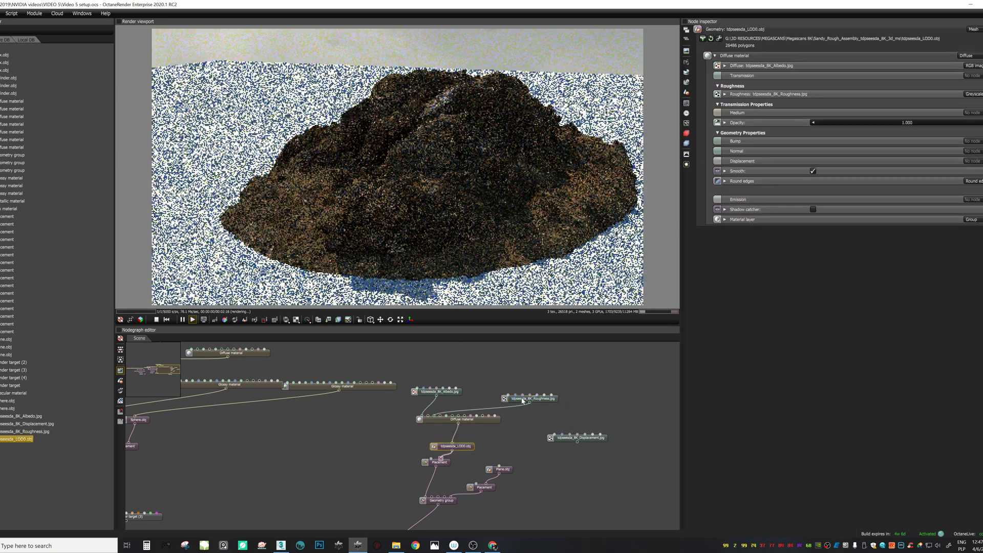
{"action": "left_click_drag", "start_coordinate": [523, 401], "coordinate": [499, 373]}
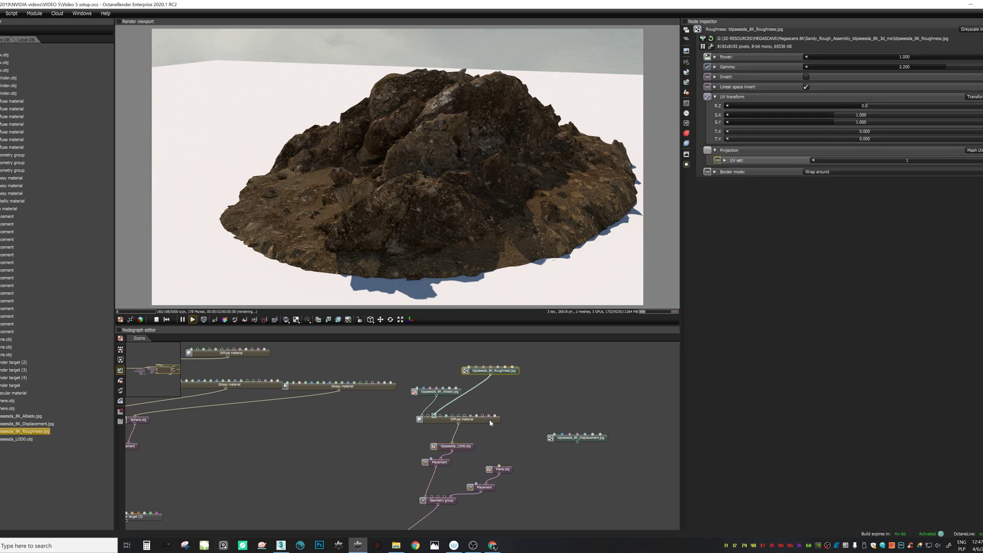
{"action": "left_click_drag", "start_coordinate": [489, 420], "coordinate": [504, 415]}
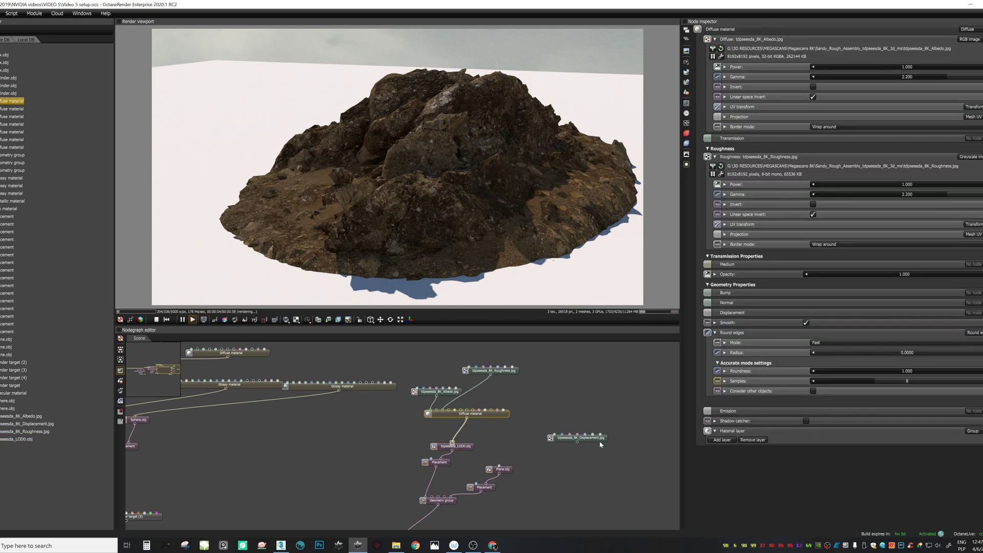
- Add a Texture displacement node and connect it to the Displacement input of the rock's Diffuse material
{"action": "right_click", "coordinate": [542, 408]}
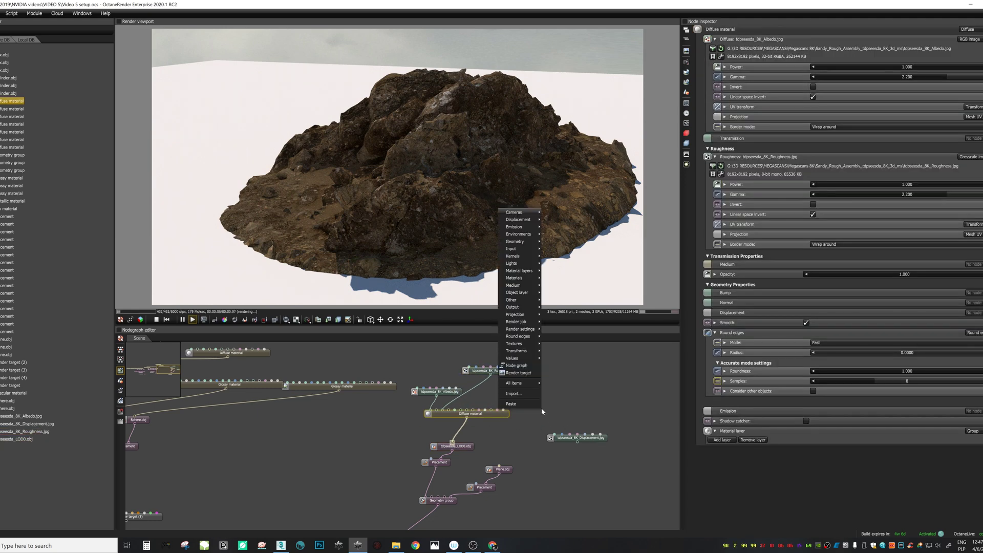
{"action": "left_click", "coordinate": [551, 222]}
{"action": "left_click_drag", "start_coordinate": [557, 413], "coordinate": [490, 412]}
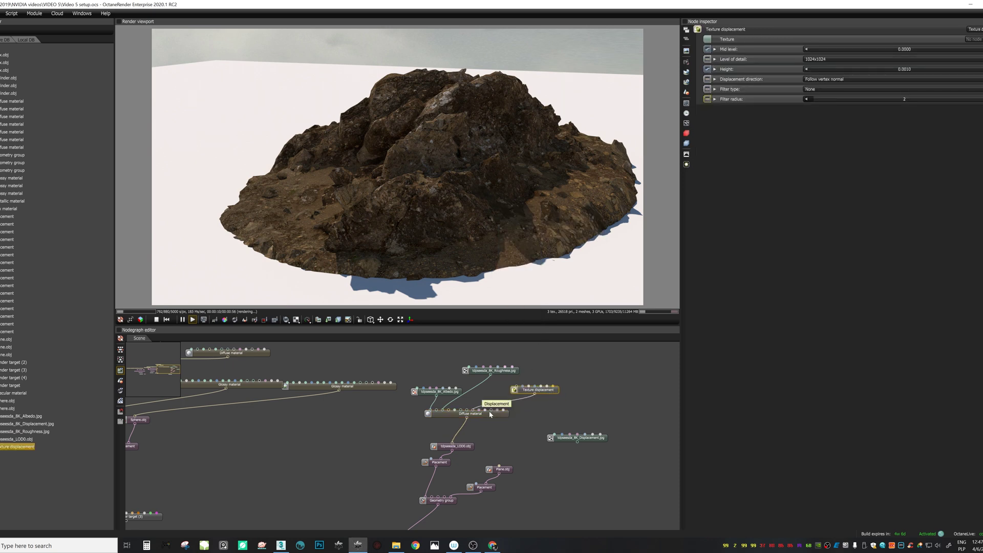
- Move the tdpseesda_8K_Displacement texture node above the Texture displacement node and connect it to its Texture input
{"action": "left_click", "coordinate": [574, 440]}
{"action": "left_click_drag", "start_coordinate": [581, 447], "coordinate": [517, 386]}
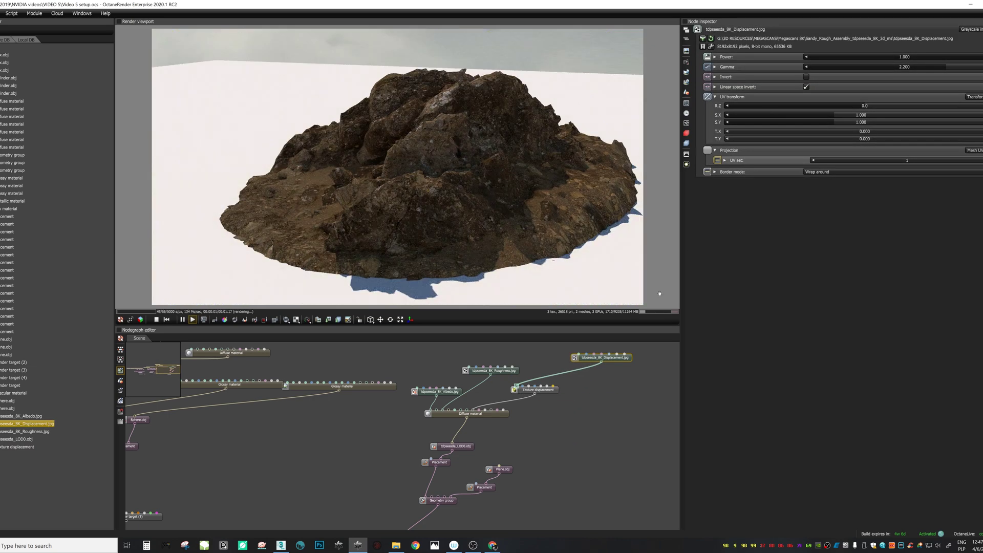
- Set the rock's Texture displacement level of detail to 8192x8192
{"action": "left_click", "coordinate": [557, 388]}
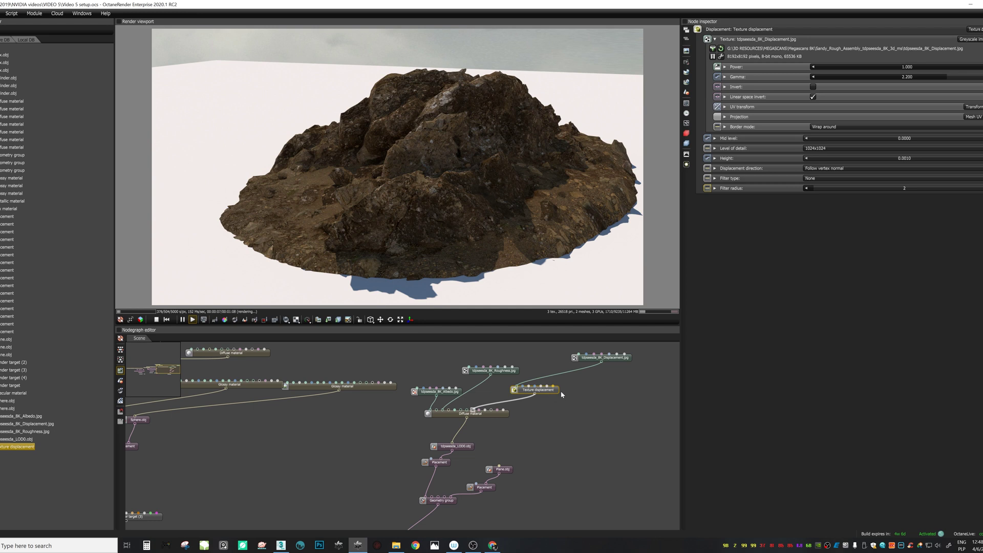
{"action": "left_click", "coordinate": [858, 148]}
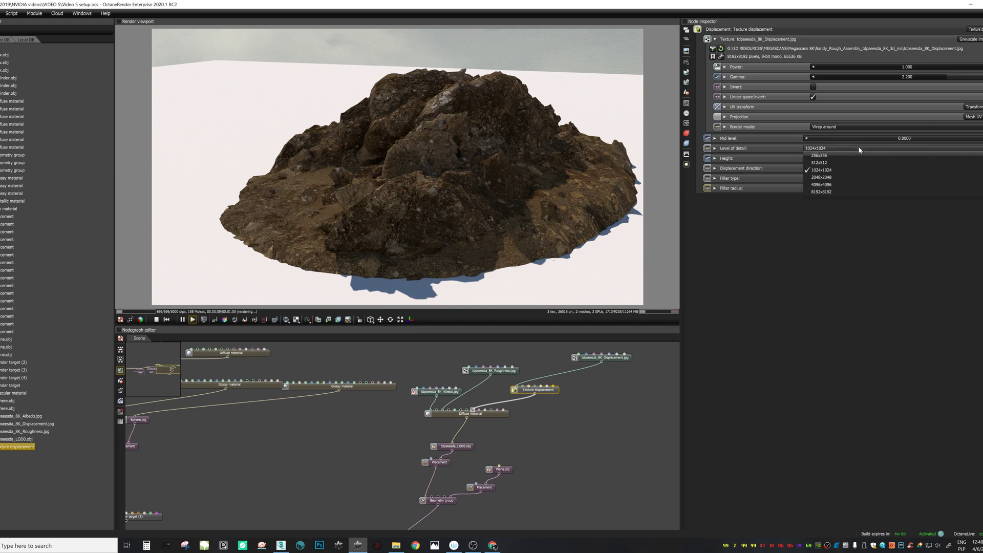
{"action": "left_click", "coordinate": [837, 192]}
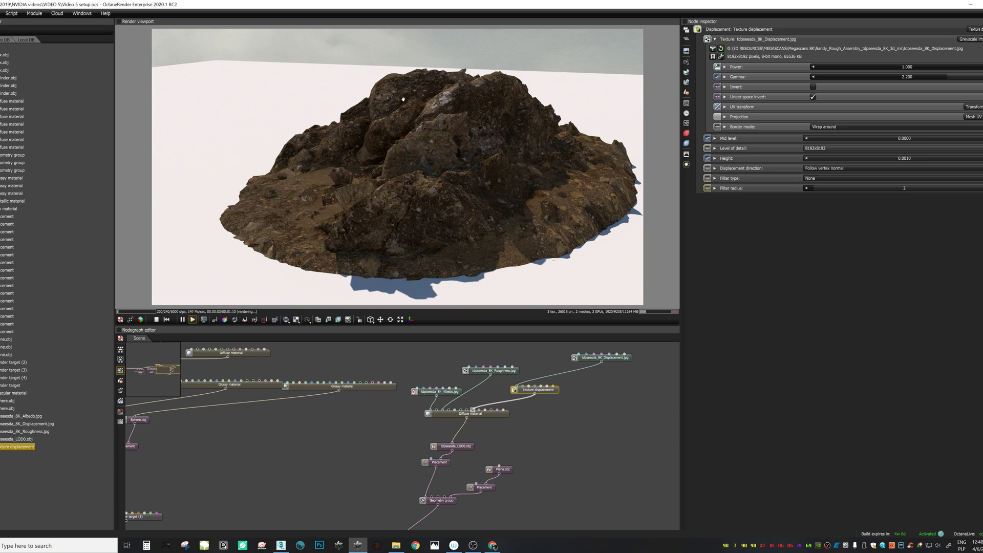
{"action": "scroll", "coordinate": [410, 105], "scroll_direction": "up", "scroll_amount": 5}
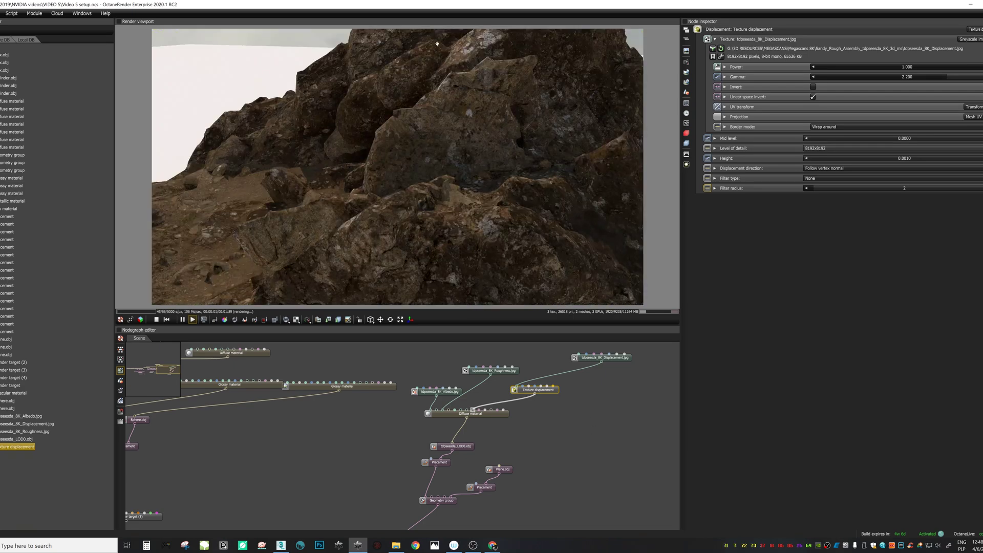
- Import the tdpseesda_8K_Normal_LOD0 texture from File Explorer as a color image, connect it to the rock Diffuse material's Normal input, and place it above the material
{"action": "left_click", "coordinate": [395, 546]}
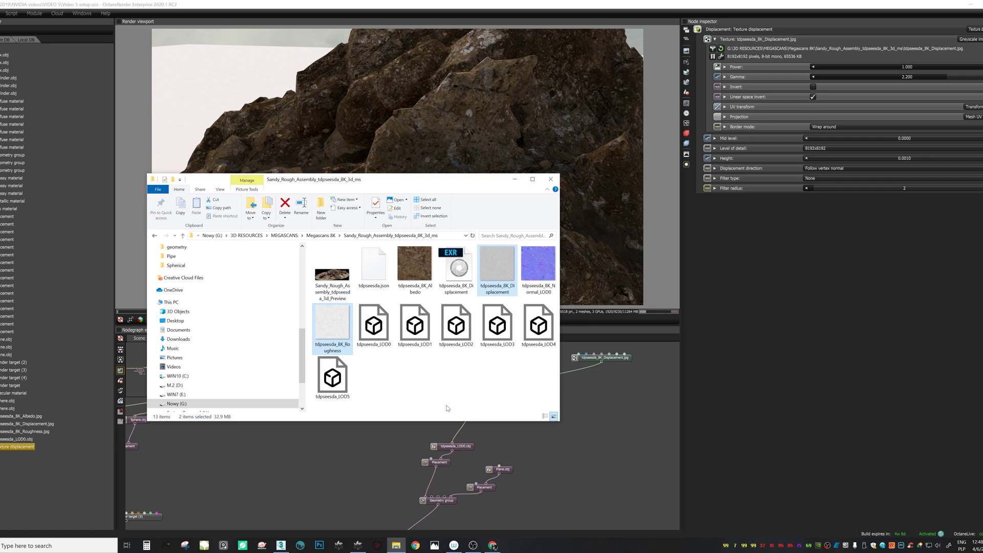
{"action": "left_click_drag", "start_coordinate": [541, 298], "coordinate": [561, 358]}
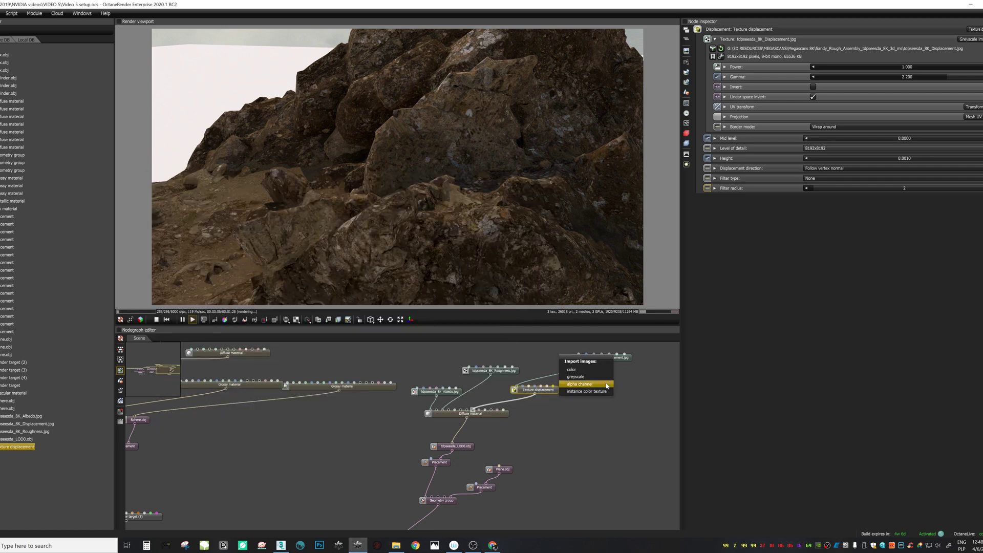
{"action": "left_click", "coordinate": [600, 370]}
{"action": "left_click_drag", "start_coordinate": [613, 395], "coordinate": [477, 414]}
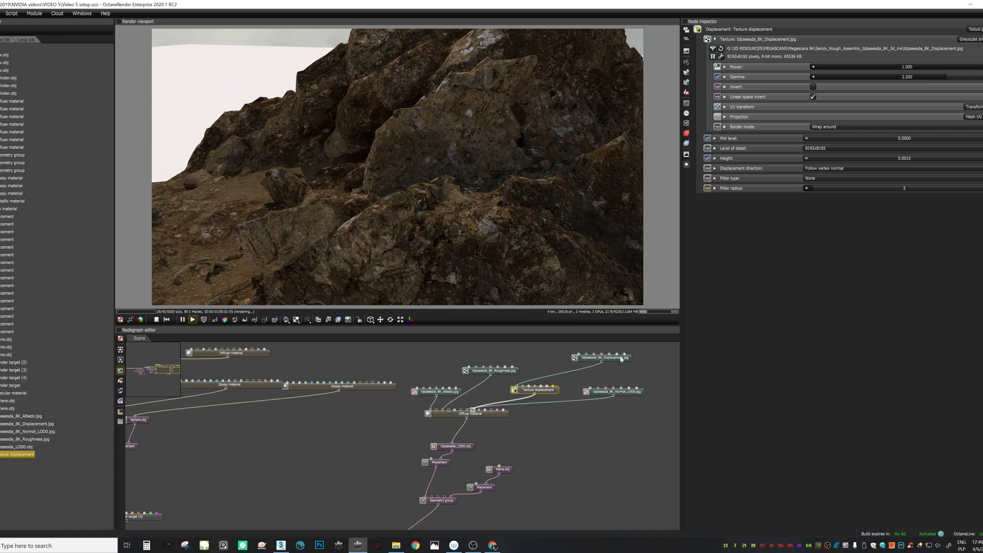
{"action": "left_click_drag", "start_coordinate": [619, 395], "coordinate": [501, 393]}
- Examine the normal-mapped rock's surface detail in the render from several angles and distances
{"action": "scroll", "coordinate": [523, 353], "scroll_direction": "down", "scroll_amount": 5}
{"action": "scroll", "coordinate": [488, 213], "scroll_direction": "down", "scroll_amount": 5}
{"action": "left_click_drag", "start_coordinate": [513, 200], "coordinate": [548, 191]}
{"action": "scroll", "coordinate": [547, 179], "scroll_direction": "up", "scroll_amount": 3}
{"action": "right_click_drag", "start_coordinate": [548, 148], "coordinate": [507, 212]}
{"action": "scroll", "coordinate": [507, 212], "scroll_direction": "down", "scroll_amount": 4}
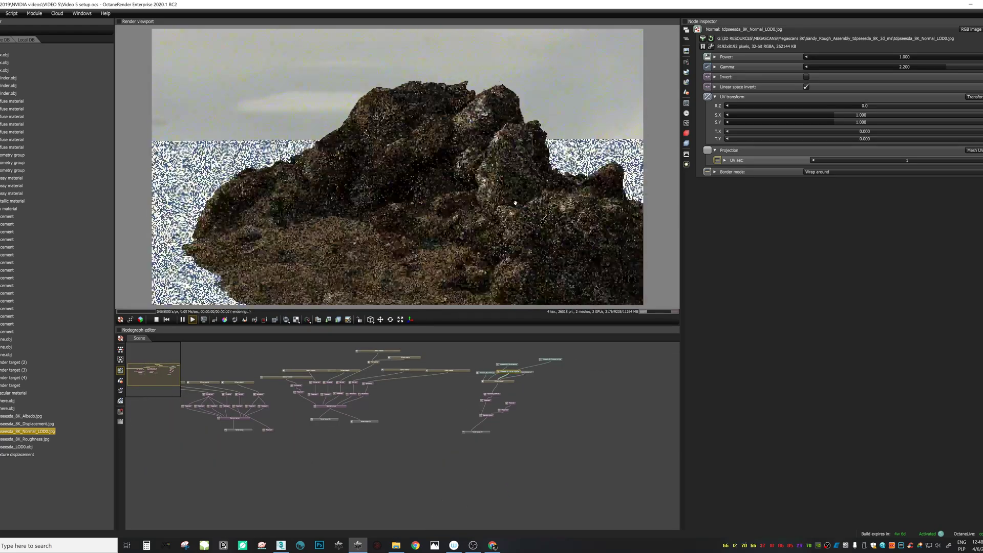
{"action": "left_click_drag", "start_coordinate": [439, 206], "coordinate": [406, 212]}
{"action": "scroll", "coordinate": [408, 202], "scroll_direction": "down", "scroll_amount": 3}
{"action": "scroll", "coordinate": [417, 201], "scroll_direction": "up", "scroll_amount": 8}
{"action": "left_click_drag", "start_coordinate": [461, 223], "coordinate": [556, 231]}
{"action": "scroll", "coordinate": [515, 233], "scroll_direction": "up", "scroll_amount": 3}
{"action": "scroll", "coordinate": [514, 375], "scroll_direction": "up", "scroll_amount": 4}
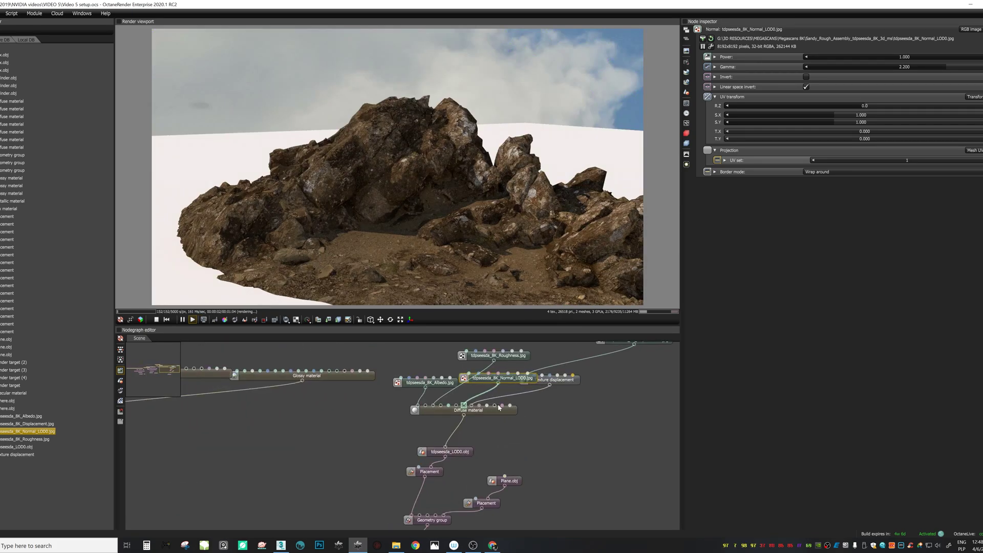
- Change the rock's material type from Diffuse to Glossy and inspect its reflections from different sides
{"action": "left_click", "coordinate": [500, 409]}
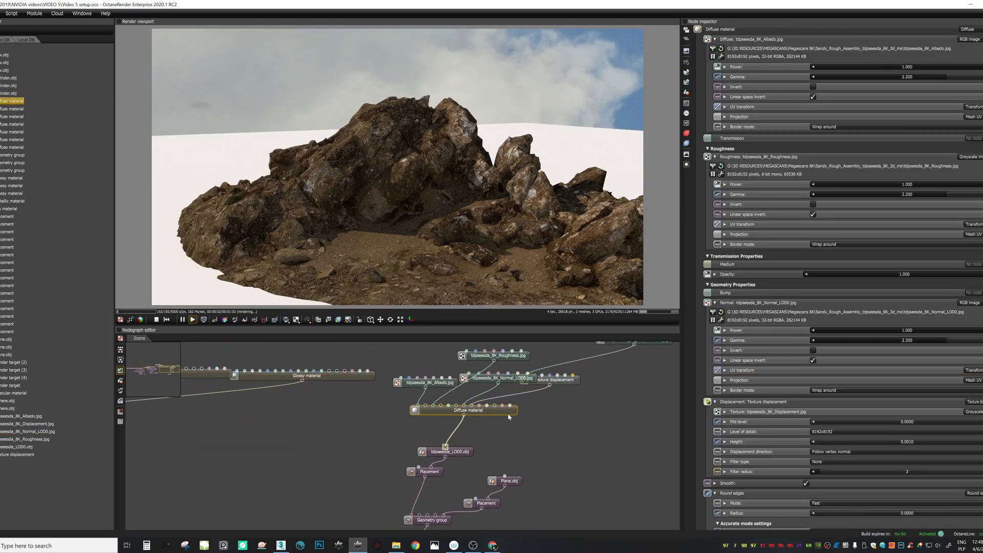
{"action": "left_click", "coordinate": [970, 29]}
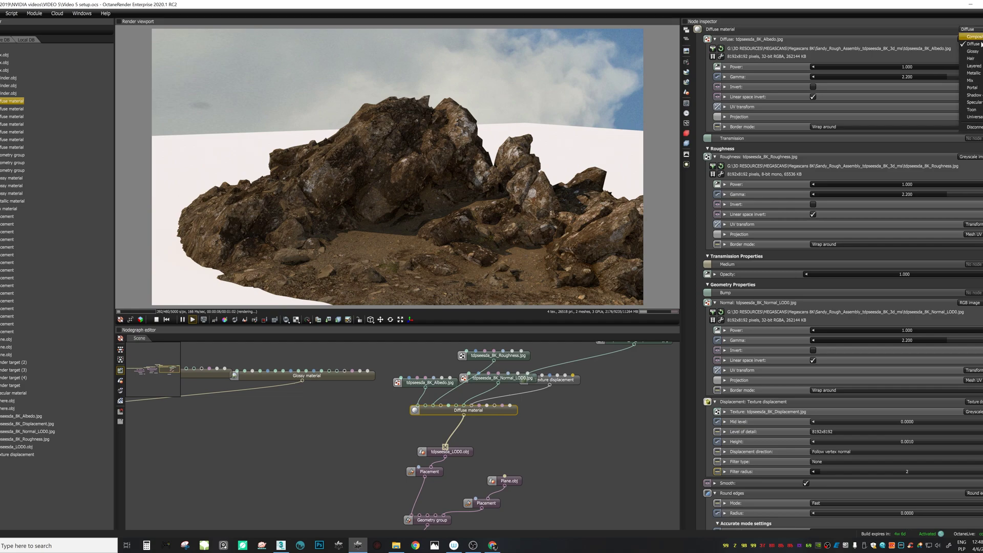
{"action": "left_click", "coordinate": [970, 45]}
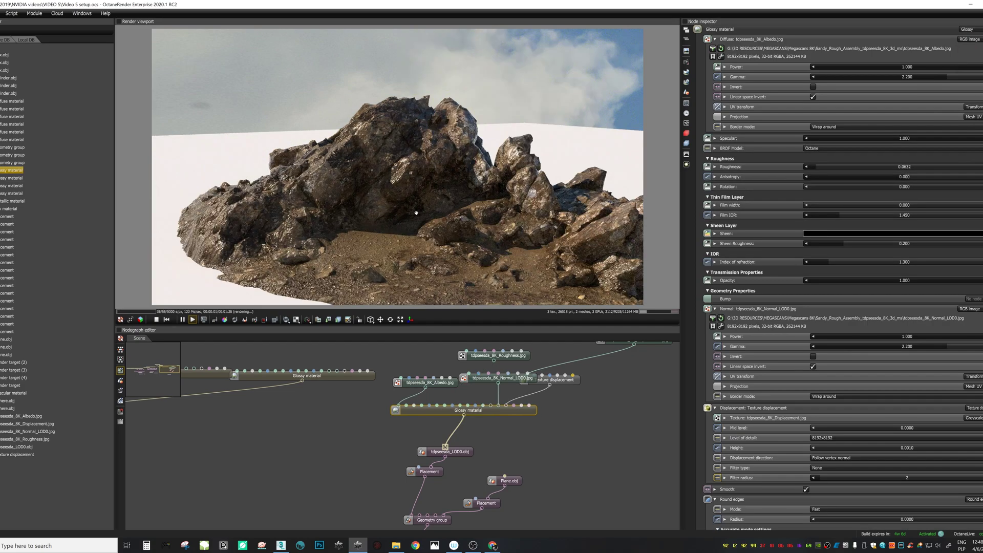
{"action": "scroll", "coordinate": [416, 213], "scroll_direction": "up", "scroll_amount": 3}
{"action": "left_click_drag", "start_coordinate": [416, 213], "coordinate": [286, 187]}
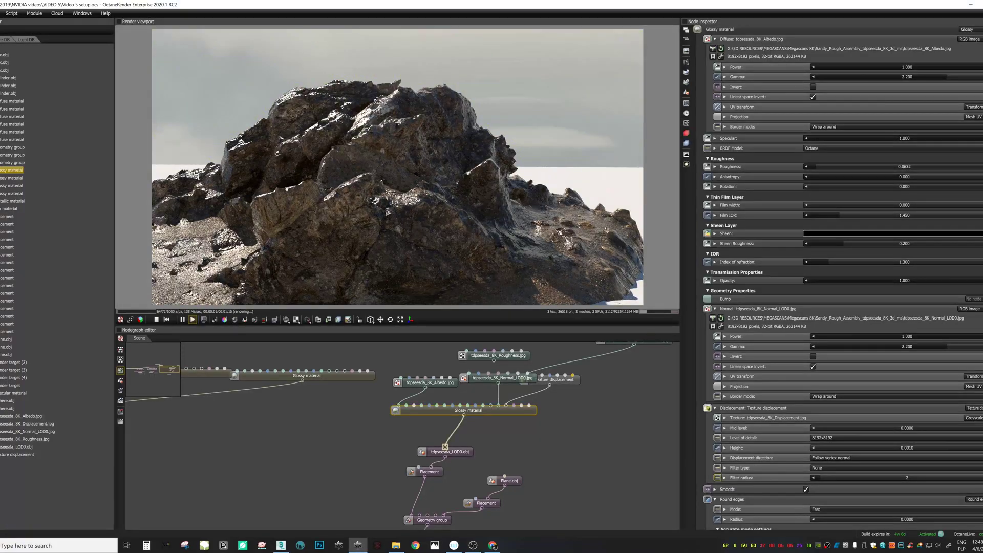
{"action": "scroll", "coordinate": [446, 235], "scroll_direction": "down", "scroll_amount": 3}
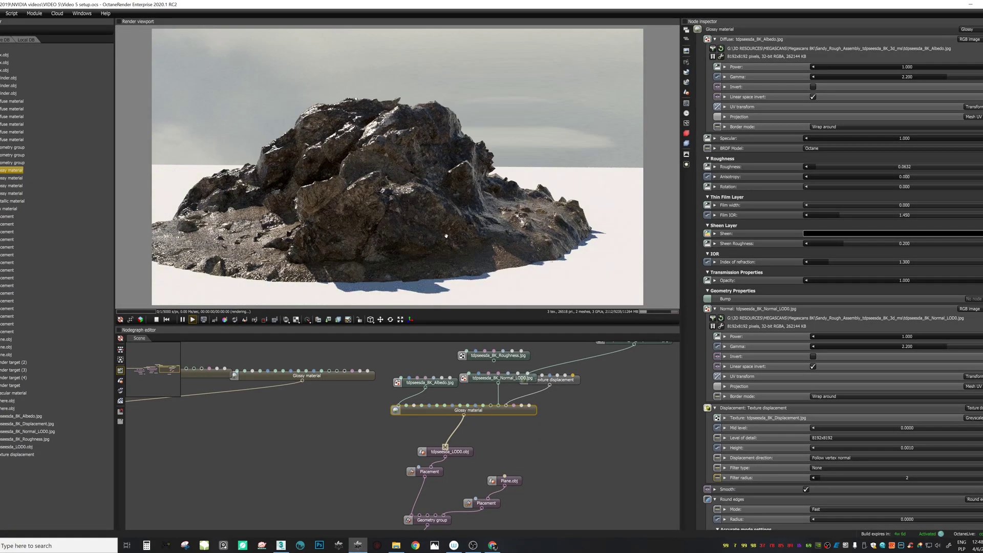
{"action": "left_click_drag", "start_coordinate": [447, 237], "coordinate": [502, 264]}
{"action": "left_click_drag", "start_coordinate": [587, 431], "coordinate": [571, 402]}
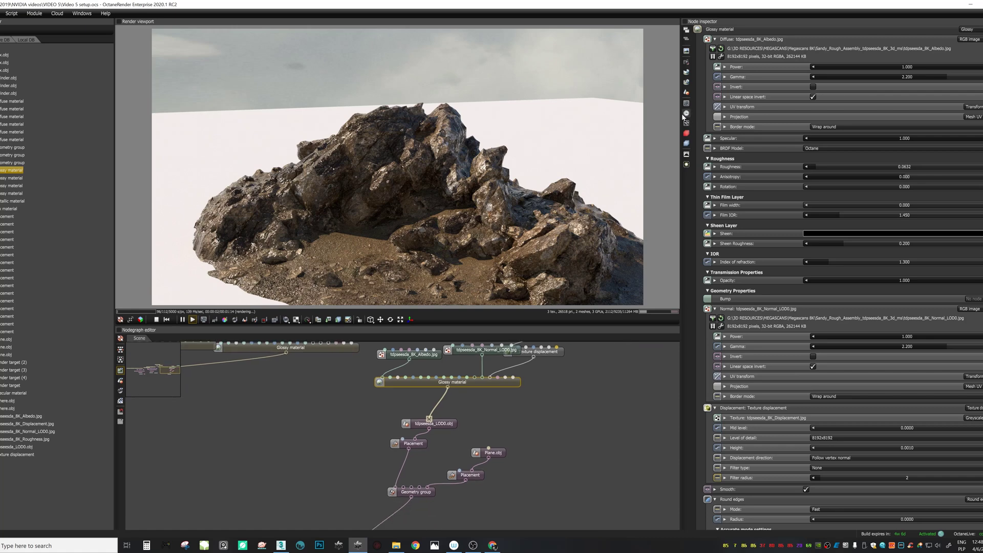
- Open the environment settings and shift the sky texture's UV transform to translation X 0.309 and Y 0.197
{"action": "left_click", "coordinate": [686, 82]}
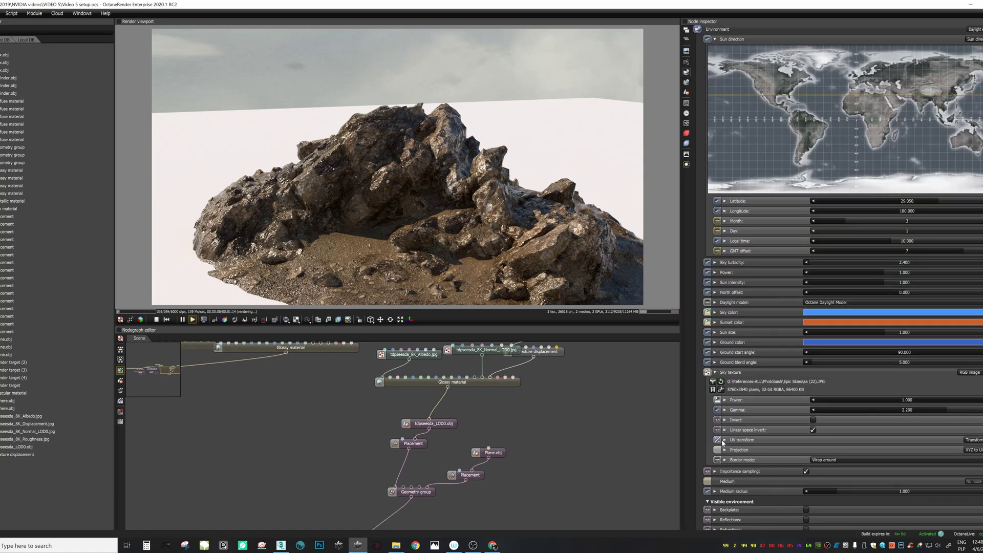
{"action": "left_click", "coordinate": [724, 440]}
{"action": "scroll", "coordinate": [723, 473], "scroll_direction": "down", "scroll_amount": 2}
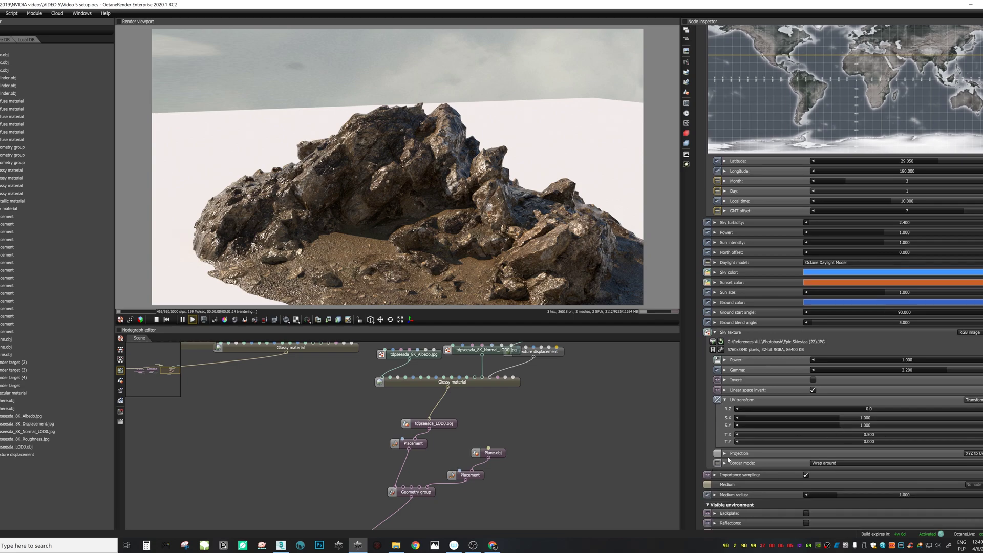
{"action": "mouse_move", "coordinate": [854, 433]}
{"action": "left_mouse_down"}
{"action": "mouse_move", "coordinate": [827, 433]}
{"action": "mouse_move", "coordinate": [856, 442]}
{"action": "left_mouse_up"}
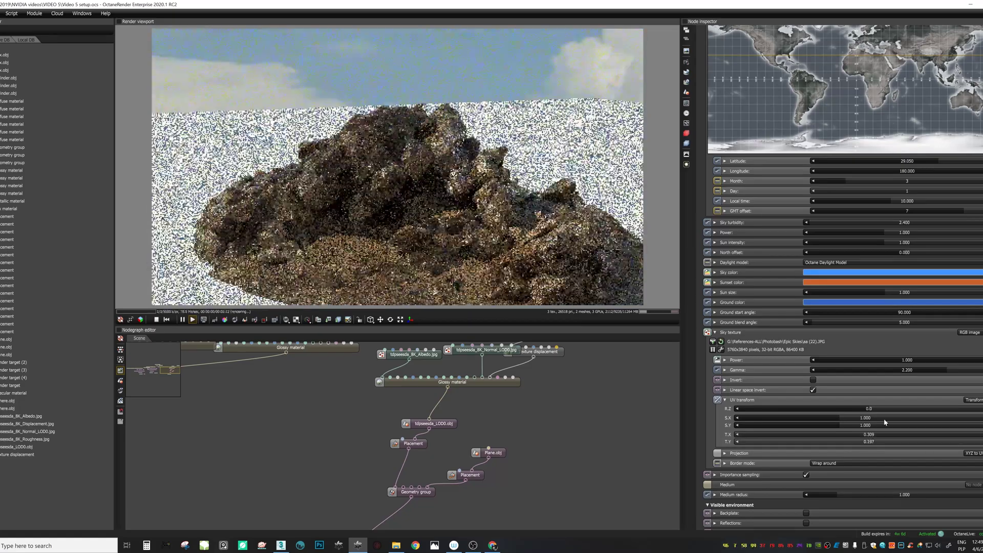
{"action": "scroll", "coordinate": [464, 230], "scroll_direction": "down", "scroll_amount": 4}
{"action": "left_click_drag", "start_coordinate": [464, 236], "coordinate": [466, 191]}
{"action": "scroll", "coordinate": [466, 191], "scroll_direction": "up", "scroll_amount": 2}
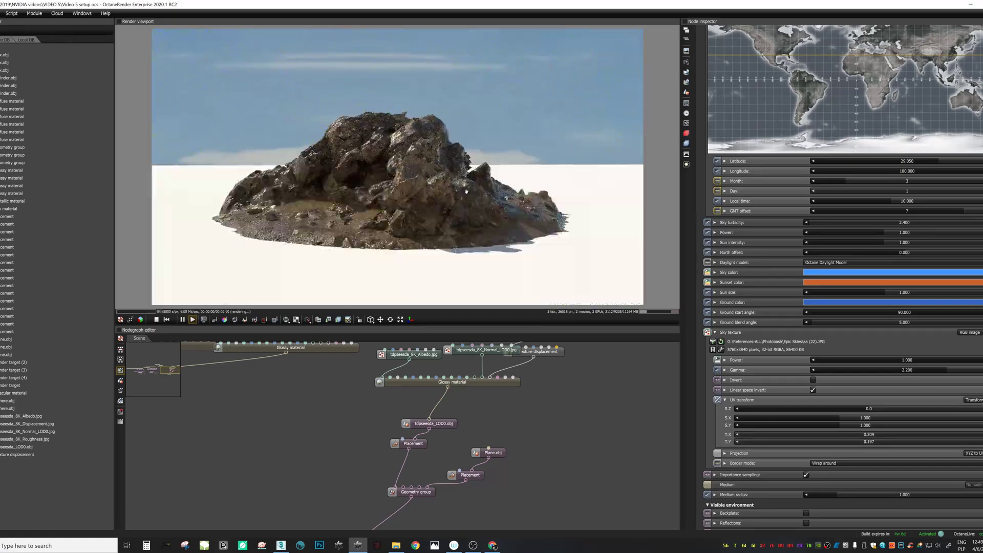
- Try rotating the sky texture's UV transform and scaling it to 1.410, and undo each change
{"action": "left_click_drag", "start_coordinate": [868, 415], "coordinate": [867, 412]}
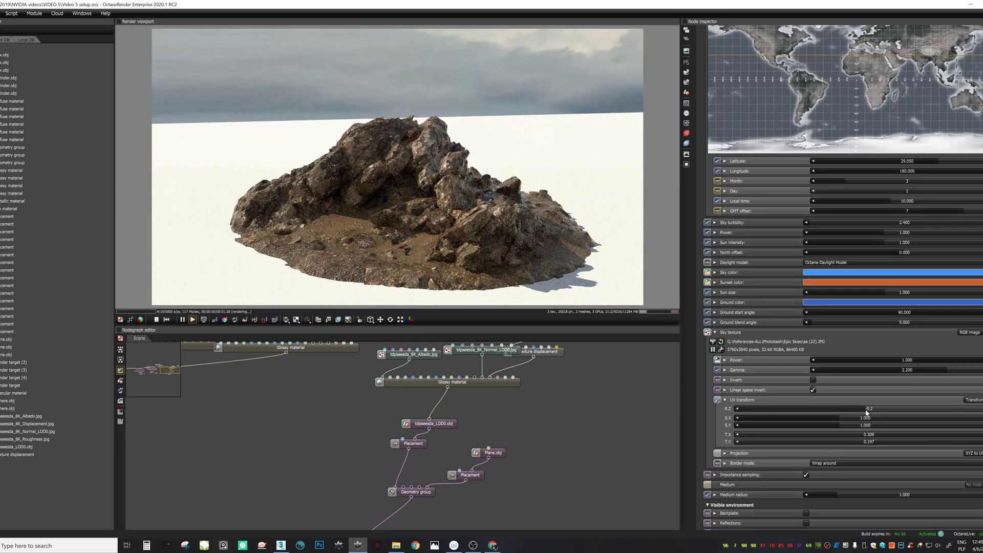
{"action": "key", "text": "ctrl+z"}
{"action": "left_click_drag", "start_coordinate": [832, 418], "coordinate": [848, 421]}
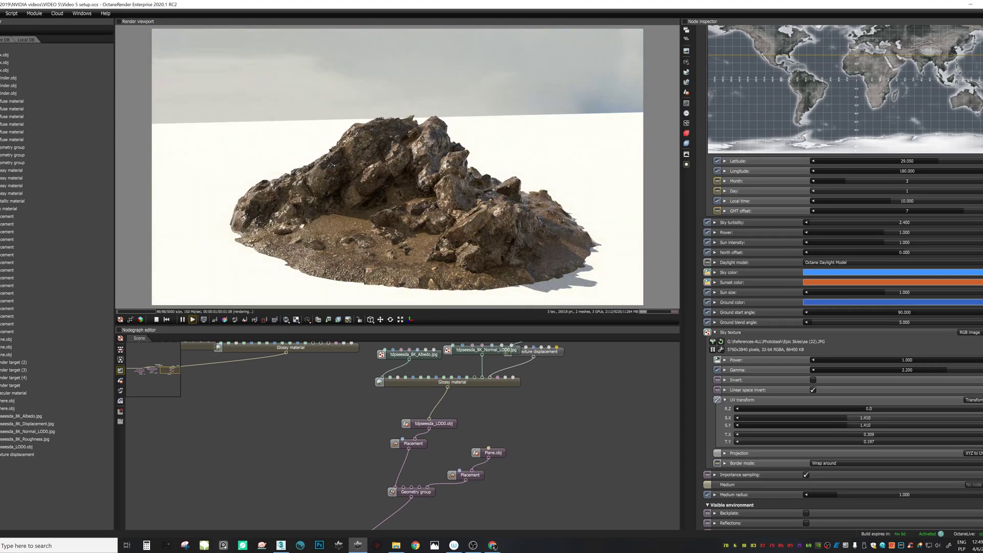
{"action": "key", "text": "ctrl+z"}
- Set the sky texture's UV translation to X 0.382 and Y -0.045 to reposition the clouds
{"action": "mouse_move", "coordinate": [866, 434]}
{"action": "left_mouse_down"}
{"action": "mouse_move", "coordinate": [884, 434]}
{"action": "mouse_move", "coordinate": [864, 441]}
{"action": "left_mouse_up"}
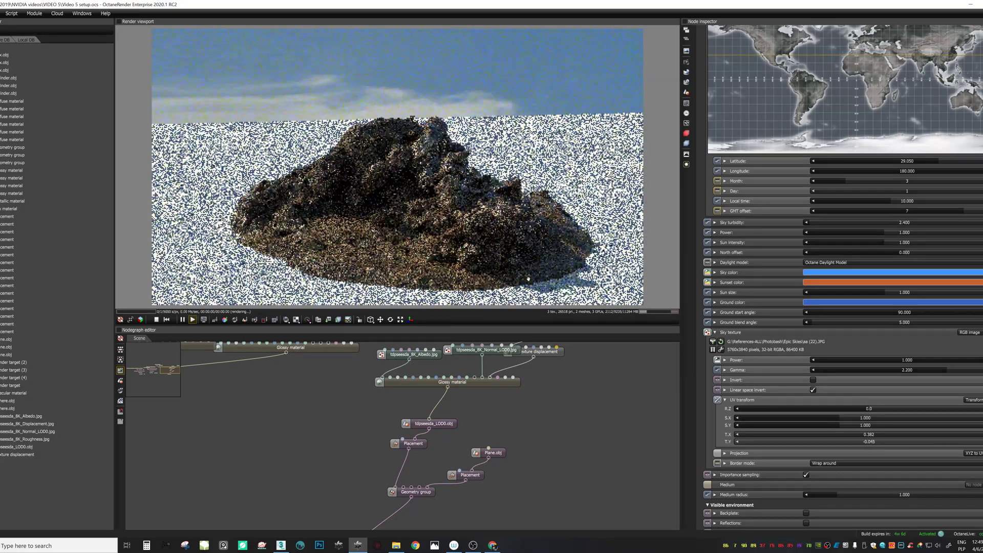
{"action": "scroll", "coordinate": [430, 203], "scroll_direction": "up", "scroll_amount": 2}
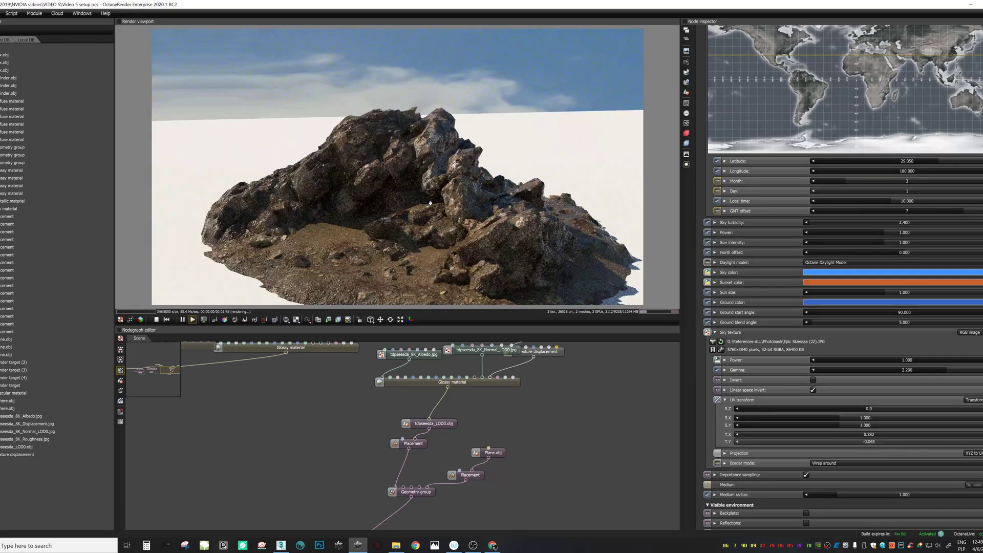
{"action": "scroll", "coordinate": [430, 204], "scroll_direction": "down", "scroll_amount": 2}
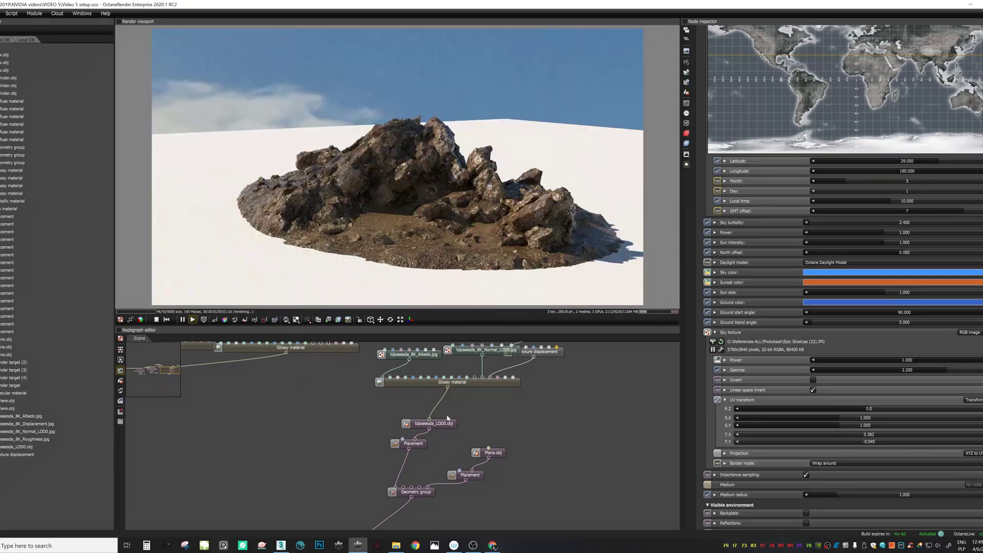
- Import the tcggfhpn_8K_Albedo texture from the Ground_Gravel_tcggfhpn_8K_surface_ms folder in File Explorer into the node graph as a color image
{"action": "left_click", "coordinate": [403, 547]}
{"action": "key", "text": "alt+Left"}
{"action": "scroll", "coordinate": [445, 311], "scroll_direction": "up", "scroll_amount": 1}
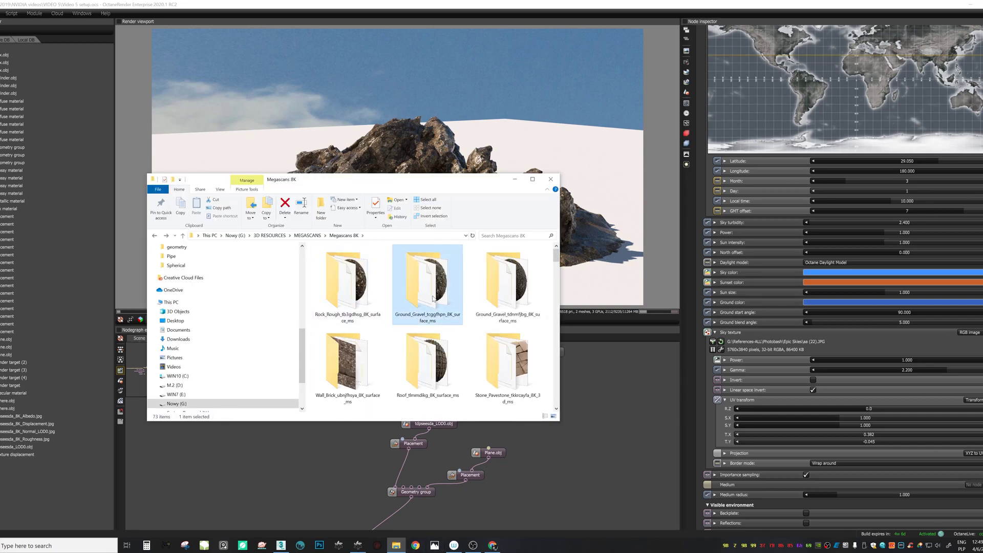
{"action": "double_click", "coordinate": [408, 296]}
{"action": "left_click_drag", "start_coordinate": [414, 264], "coordinate": [575, 409]}
{"action": "left_click", "coordinate": [573, 413]}
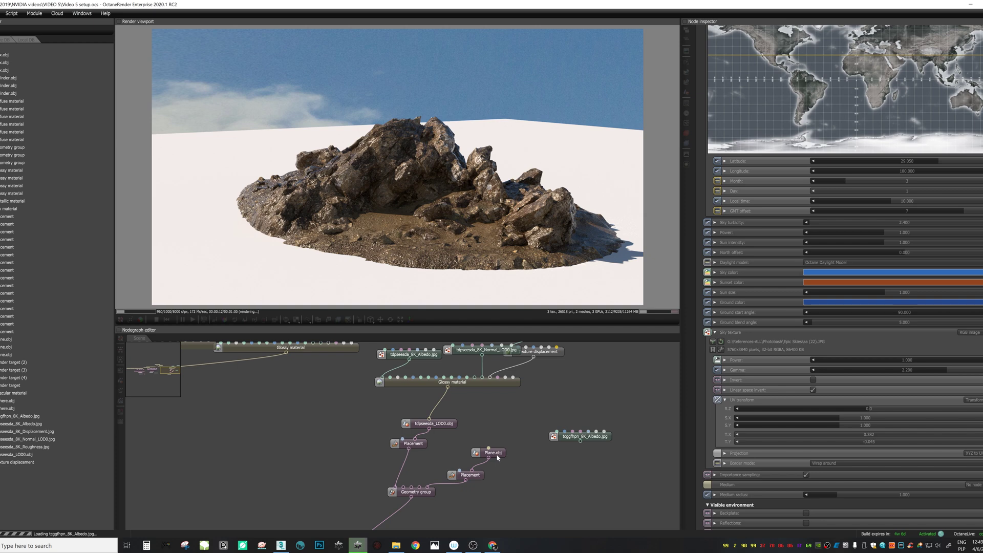
- Expand the Plane.obj node's material and connect the gravel albedo texture to its Diffuse input
{"action": "right_click", "coordinate": [496, 454]}
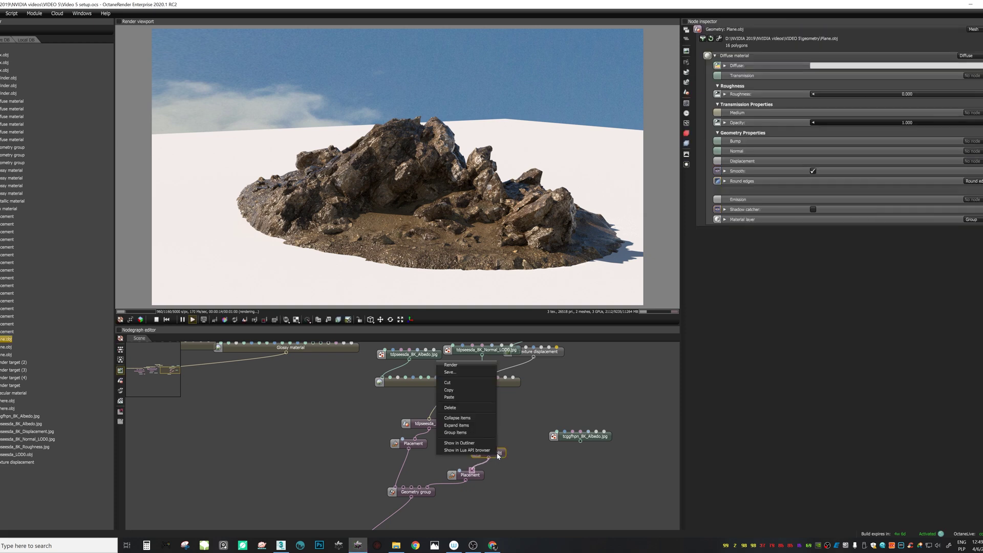
{"action": "left_click", "coordinate": [457, 426]}
{"action": "left_click_drag", "start_coordinate": [514, 431], "coordinate": [472, 426]}
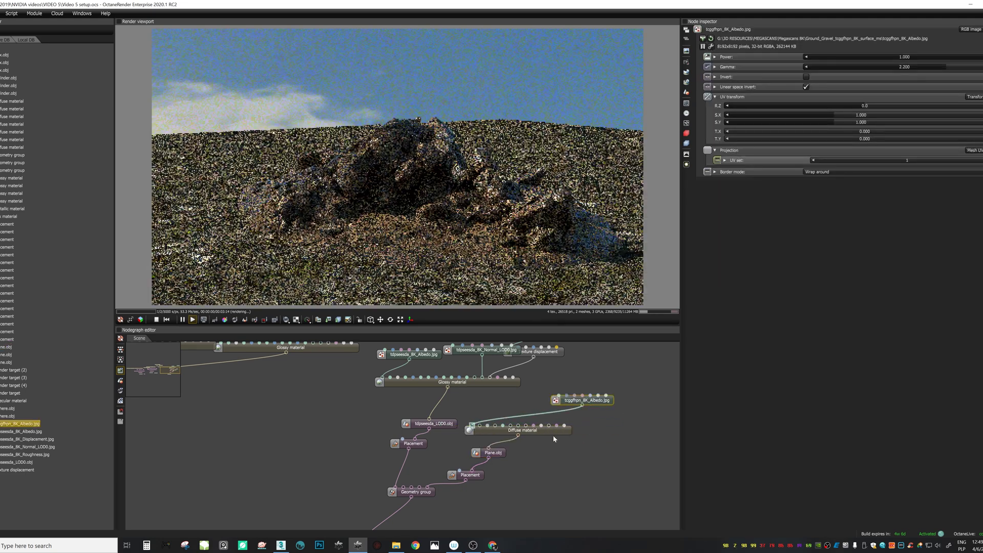
- Change the plane's material type to Glossy and set its roughness to 0.774 and specular to 0.082
{"action": "left_click", "coordinate": [559, 429]}
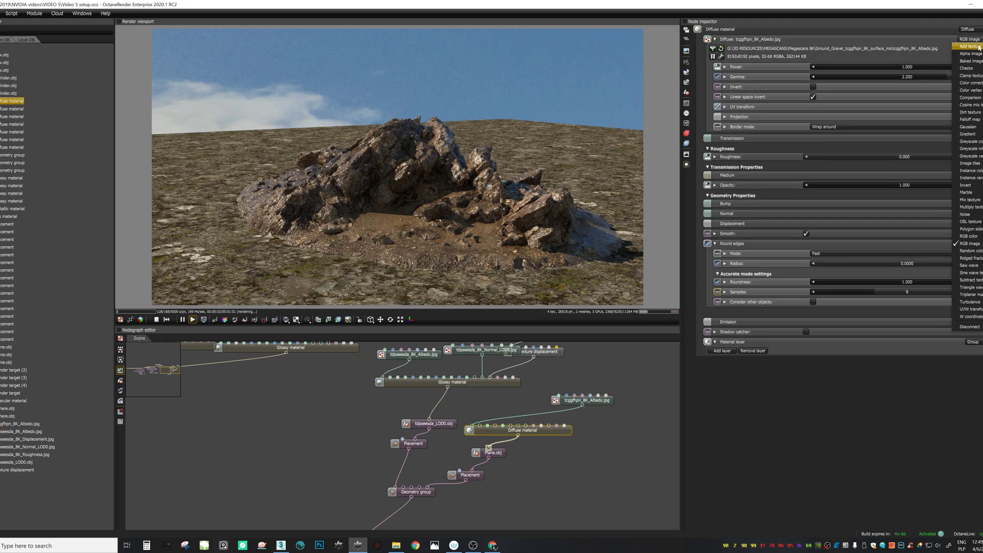
{"action": "left_click", "coordinate": [968, 29]}
{"action": "left_click", "coordinate": [972, 51]}
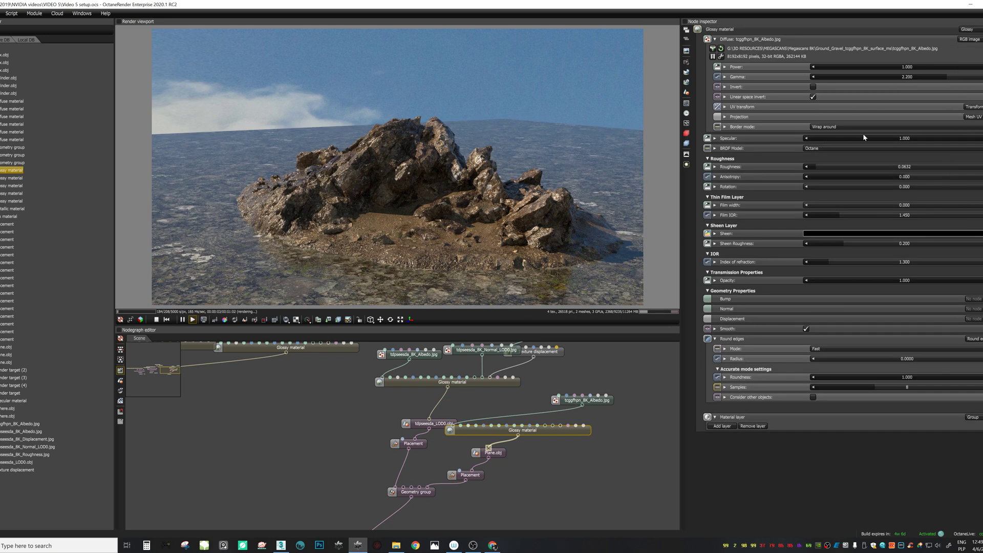
{"action": "left_click_drag", "start_coordinate": [816, 167], "coordinate": [975, 166]}
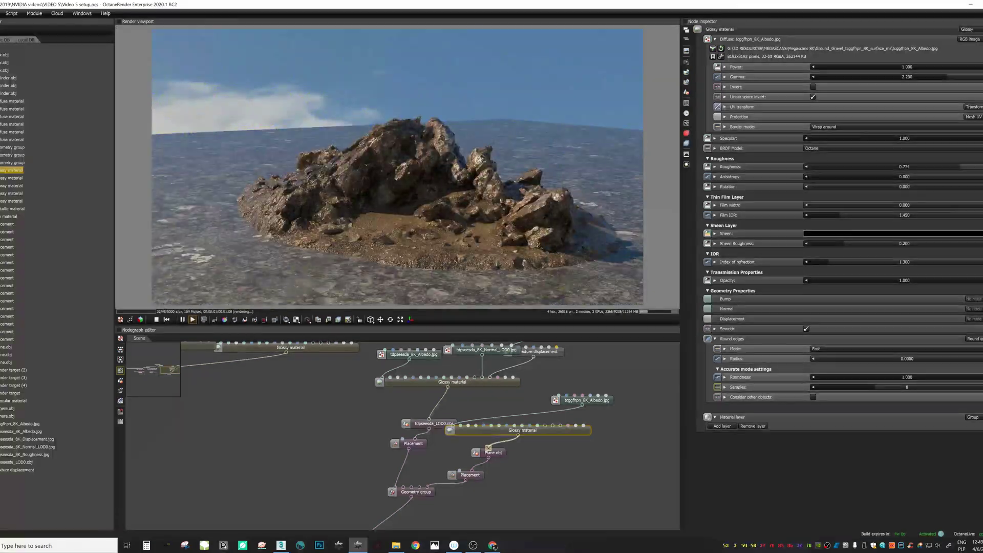
{"action": "left_click_drag", "start_coordinate": [892, 143], "coordinate": [821, 142]}
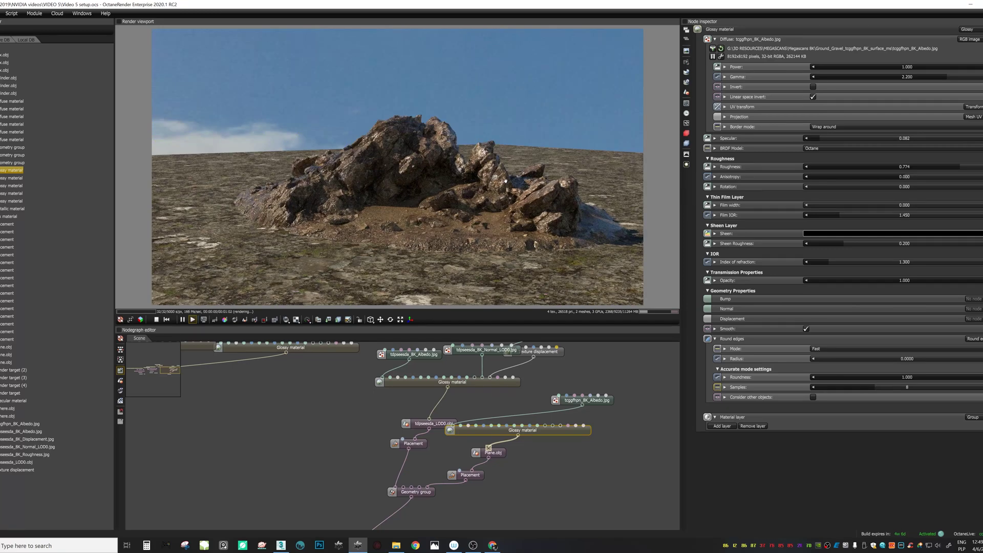
- Import the tcggfhpn_8K_Displacement JPG from File Explorer as a greyscale image and rearrange the nodes around the plane's glossy material
{"action": "scroll", "coordinate": [588, 441], "scroll_direction": "down", "scroll_amount": 1}
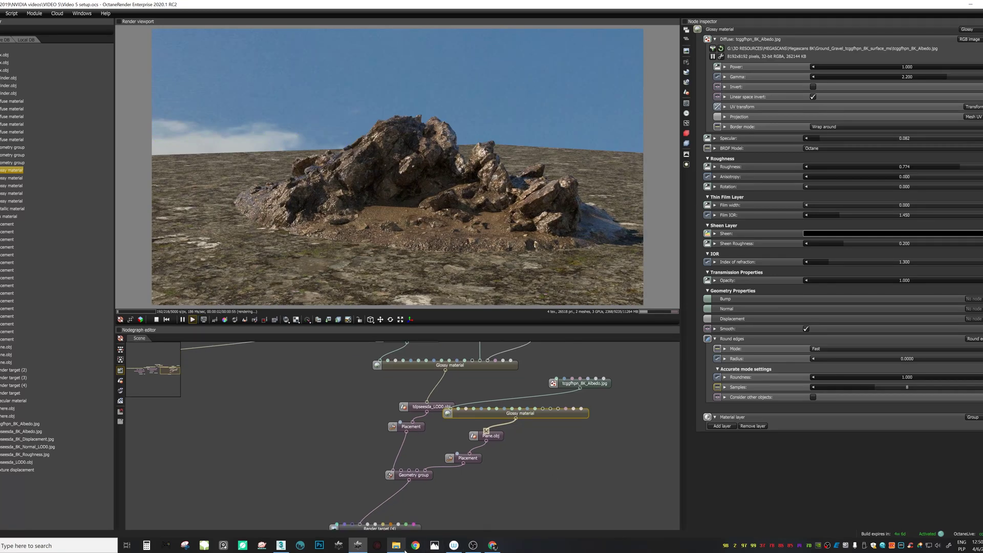
{"action": "left_click", "coordinate": [396, 545]}
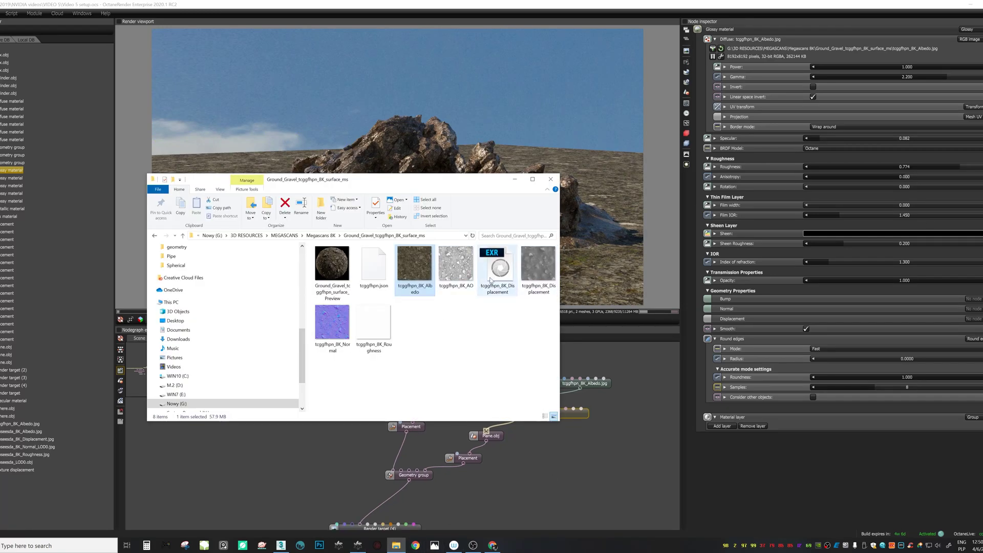
{"action": "left_click_drag", "start_coordinate": [533, 279], "coordinate": [608, 404]}
{"action": "left_click", "coordinate": [589, 388]}
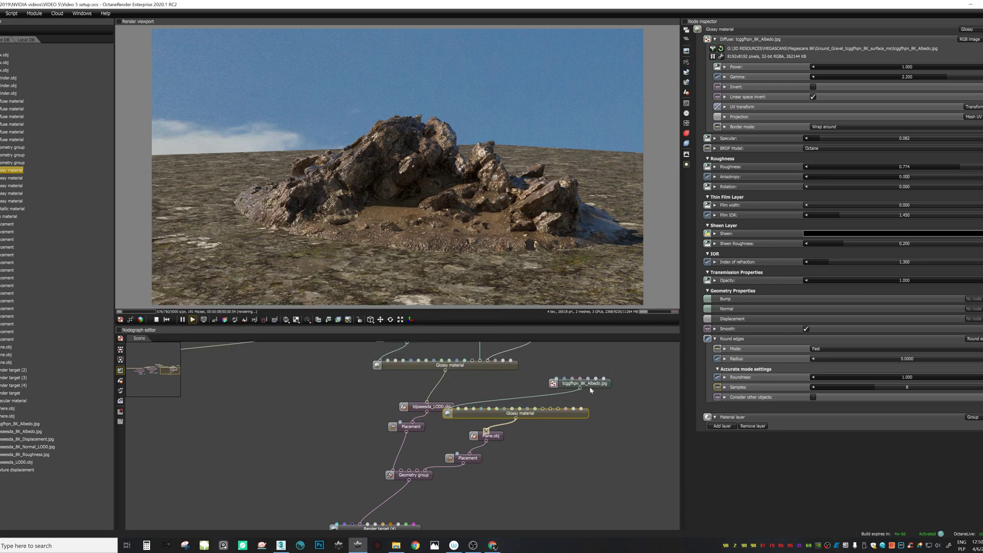
{"action": "left_click_drag", "start_coordinate": [586, 415], "coordinate": [645, 423]}
{"action": "left_click_drag", "start_coordinate": [643, 365], "coordinate": [606, 358]}
{"action": "left_click_drag", "start_coordinate": [631, 417], "coordinate": [629, 408]}
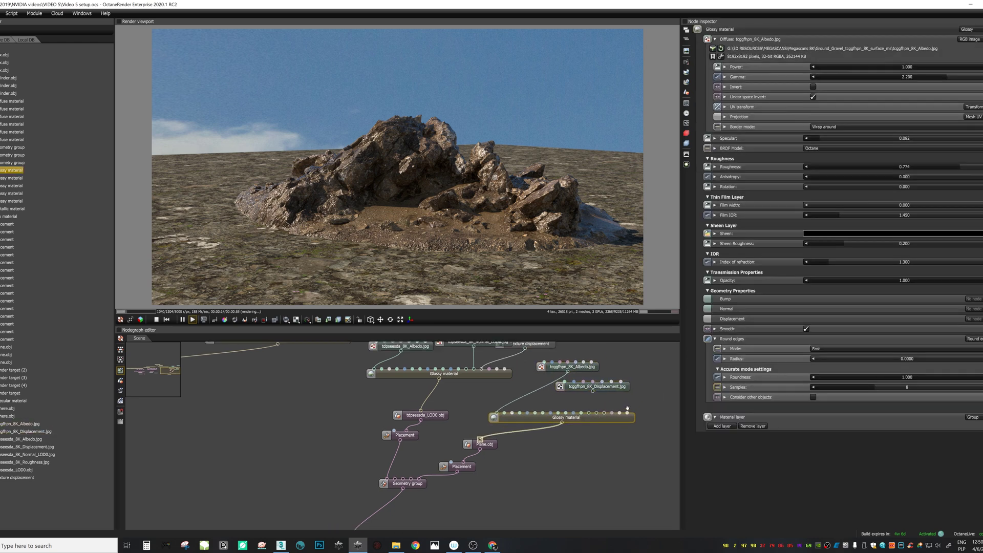
- Add a Texture displacement node, feed it the gravel displacement texture, and connect it to the plane material's Displacement input
{"action": "right_click", "coordinate": [634, 405]}
{"action": "mouse_move", "coordinate": [610, 239]}
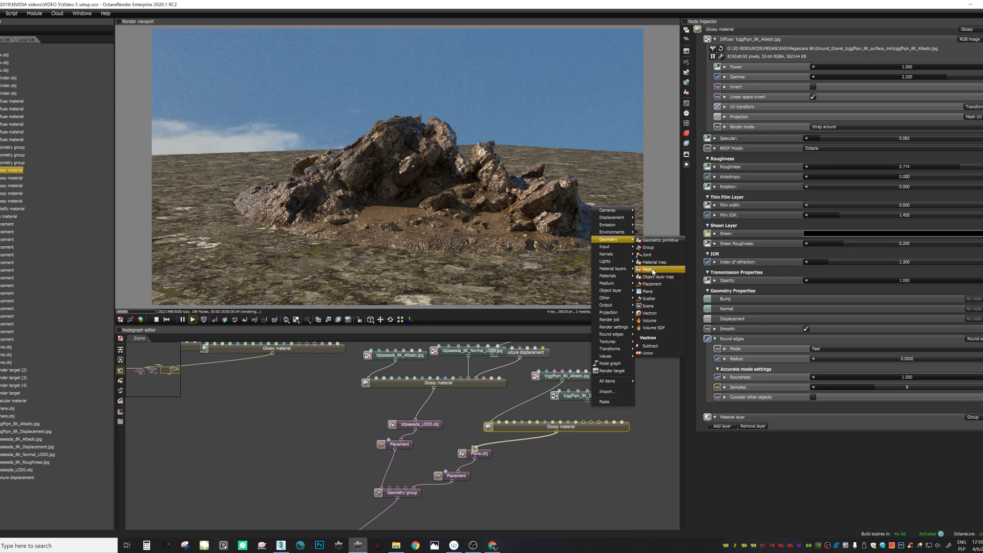
{"action": "mouse_move", "coordinate": [612, 217]}
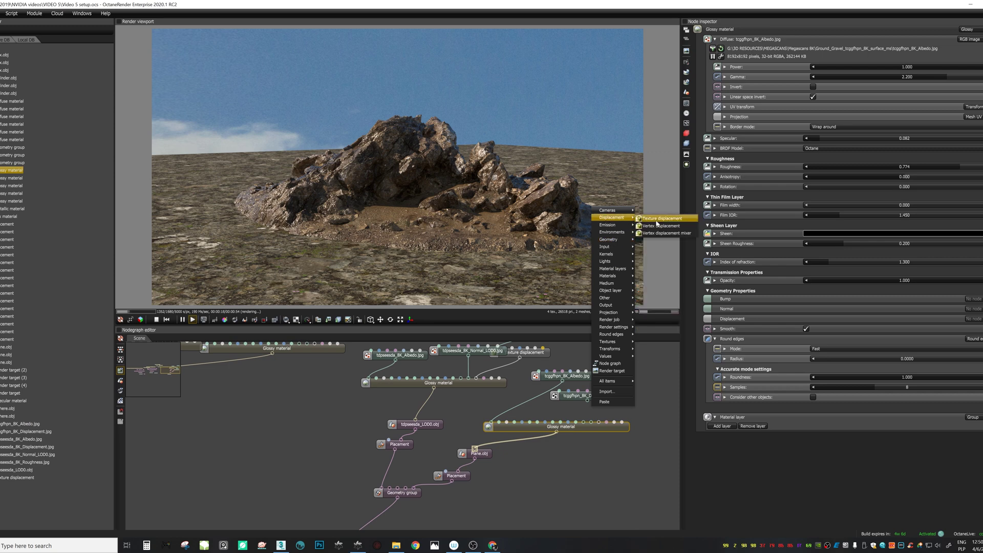
{"action": "left_click", "coordinate": [661, 218]}
{"action": "left_click_drag", "start_coordinate": [635, 411], "coordinate": [611, 401]}
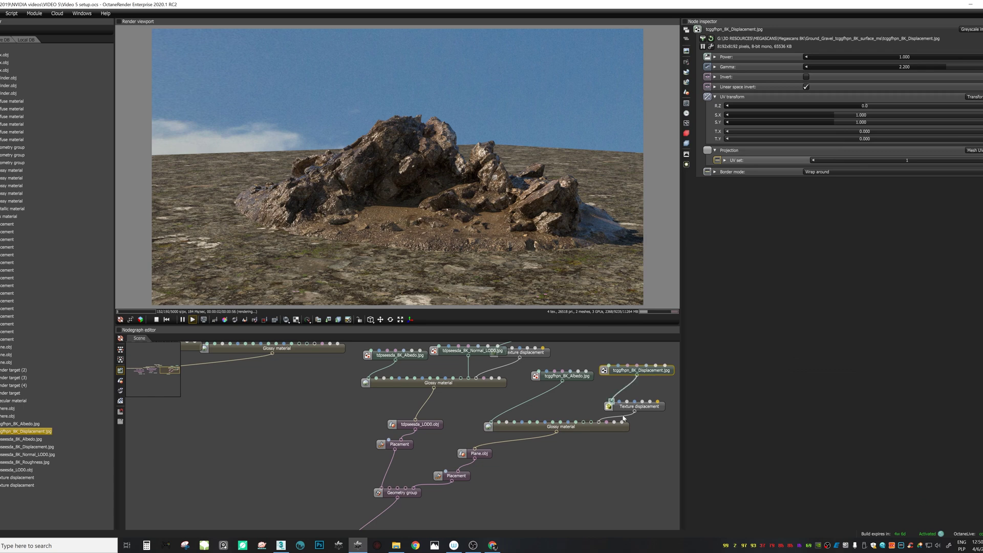
- Set the gravel texture displacement's level of detail to 8192x8192 and its height to 0.0871
{"action": "left_click", "coordinate": [653, 409]}
{"action": "left_click", "coordinate": [830, 148]}
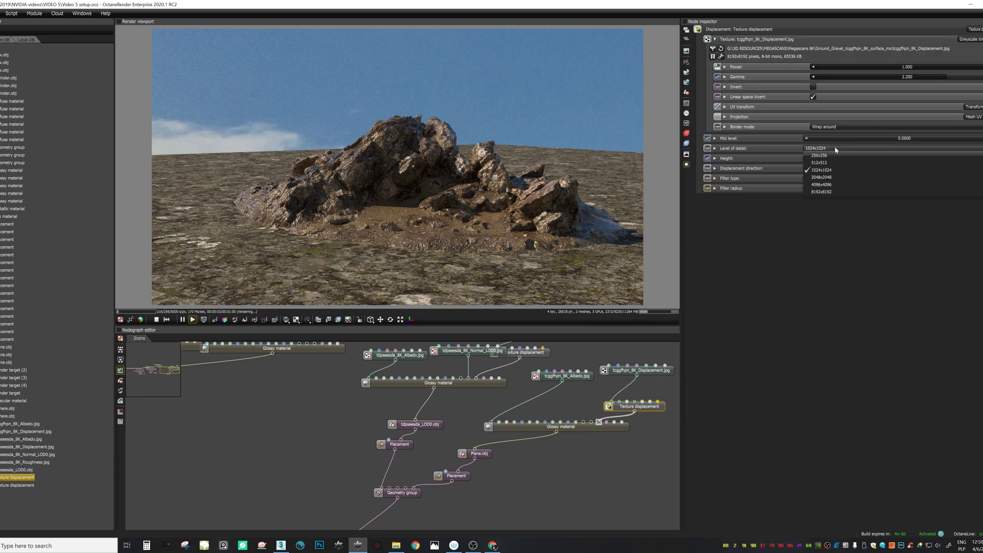
{"action": "left_click", "coordinate": [829, 192]}
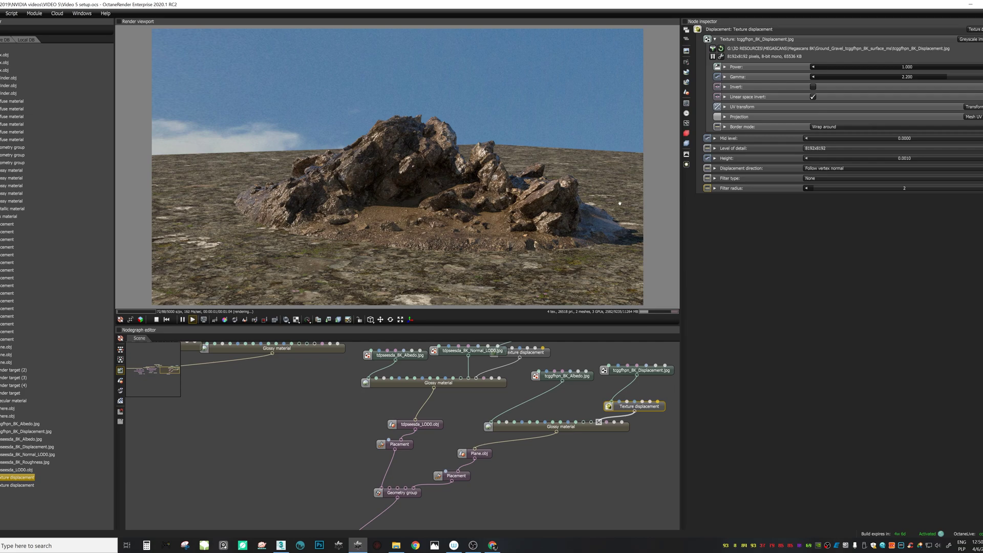
{"action": "mouse_move", "coordinate": [904, 158]}
{"action": "left_mouse_down"}
{"action": "mouse_move", "coordinate": [937, 159]}
{"action": "mouse_move", "coordinate": [921, 158]}
{"action": "left_mouse_up"}
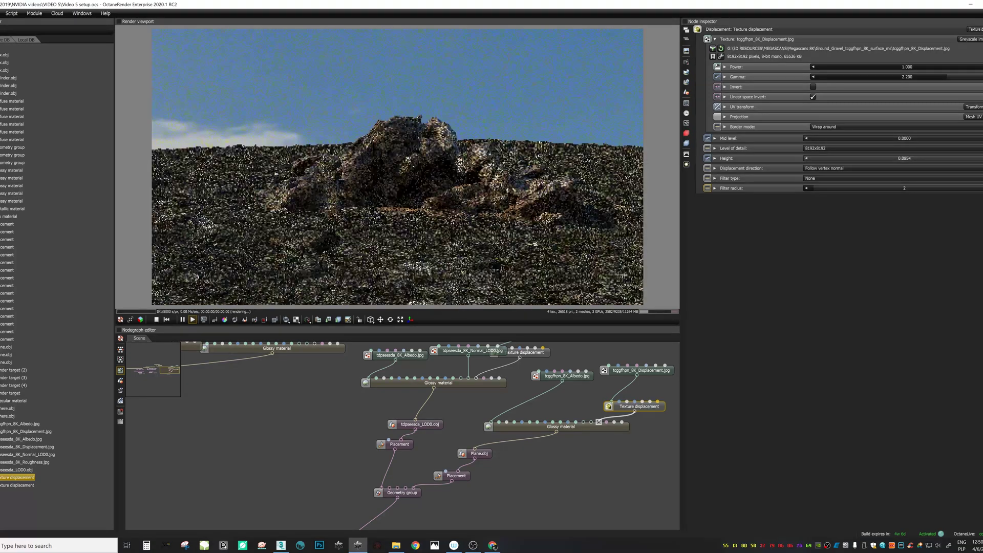
{"action": "scroll", "coordinate": [371, 203], "scroll_direction": "down", "scroll_amount": 2}
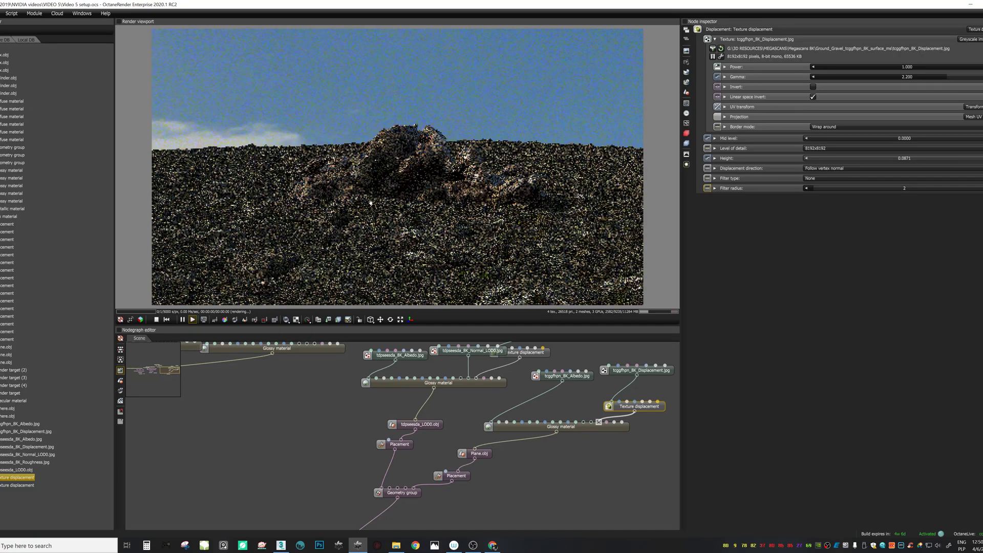
{"action": "left_click_drag", "start_coordinate": [371, 203], "coordinate": [531, 206]}
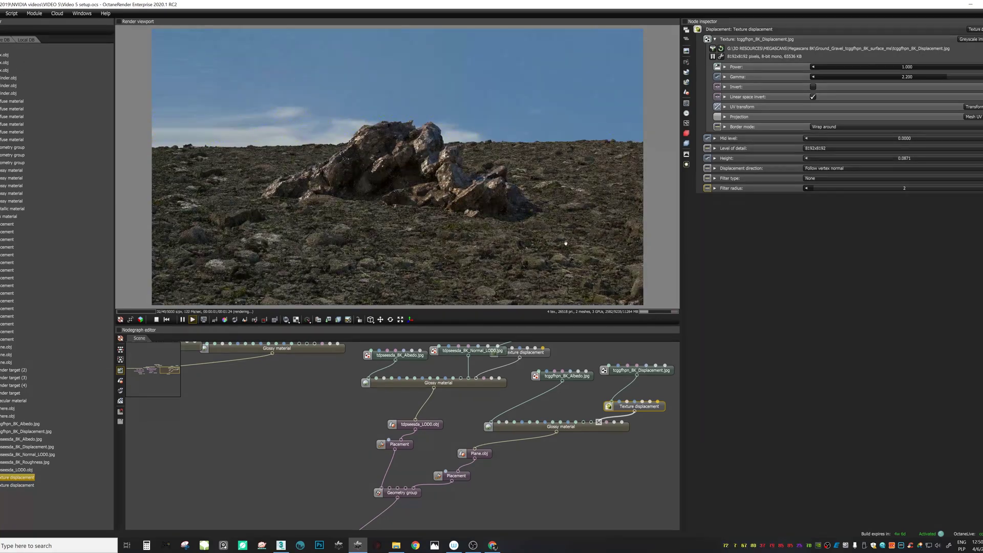
- Set the plane's glossy material roughness to 0.049 and specular to 0.171
{"action": "left_click", "coordinate": [546, 429]}
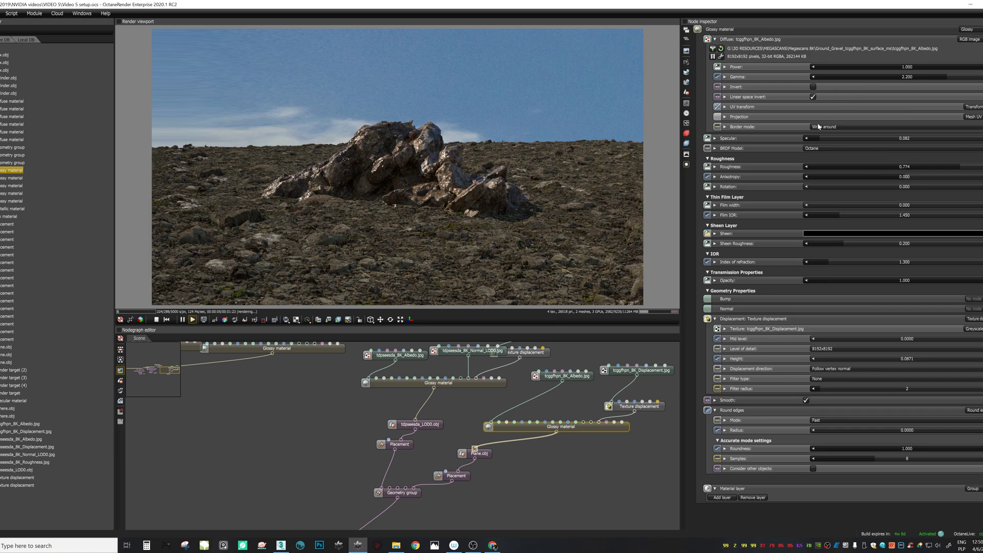
{"action": "left_click_drag", "start_coordinate": [823, 166], "coordinate": [816, 168]}
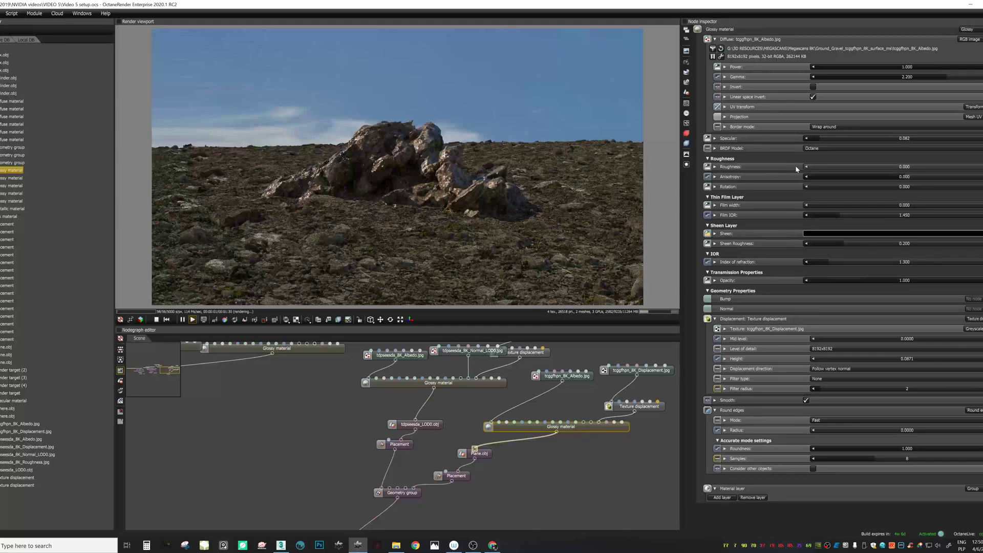
{"action": "left_click", "coordinate": [816, 166]}
{"action": "left_click", "coordinate": [873, 139]}
{"action": "left_click", "coordinate": [835, 140]}
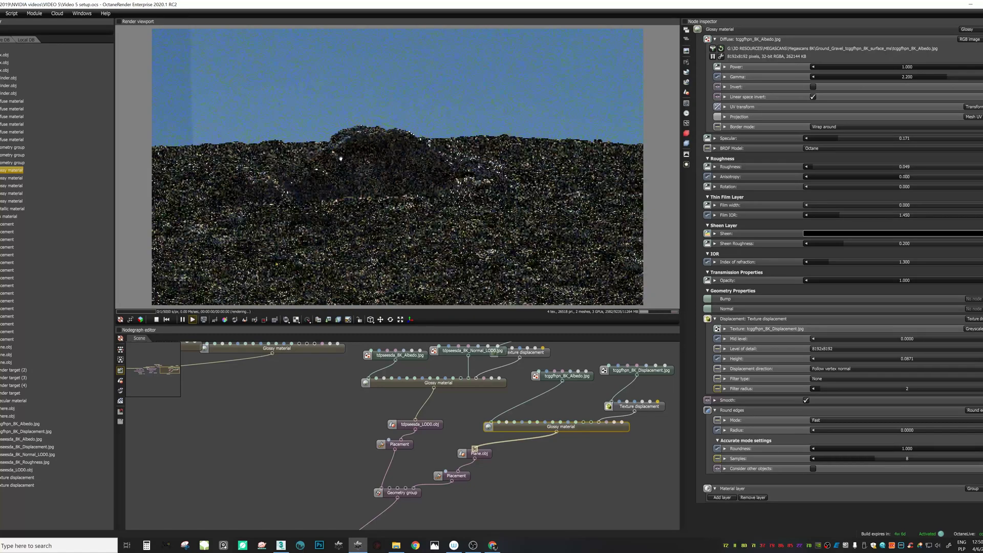
- Import the tcggfhpn_8K_Normal texture from File Explorer as a color image and connect it to the plane material's Normal input
{"action": "middle_click_drag", "start_coordinate": [621, 469], "coordinate": [571, 467]}
{"action": "left_click", "coordinate": [396, 546]}
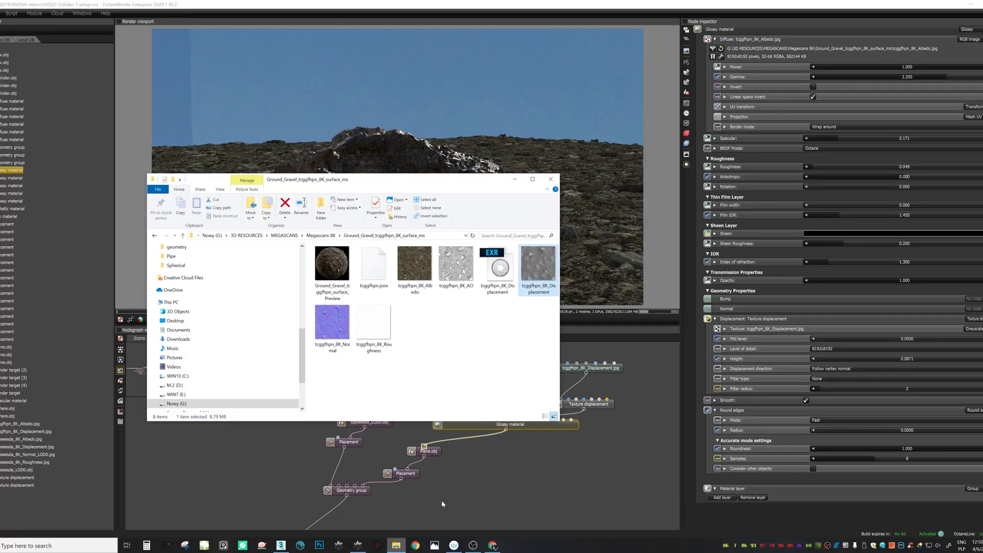
{"action": "left_click_drag", "start_coordinate": [333, 324], "coordinate": [606, 426]}
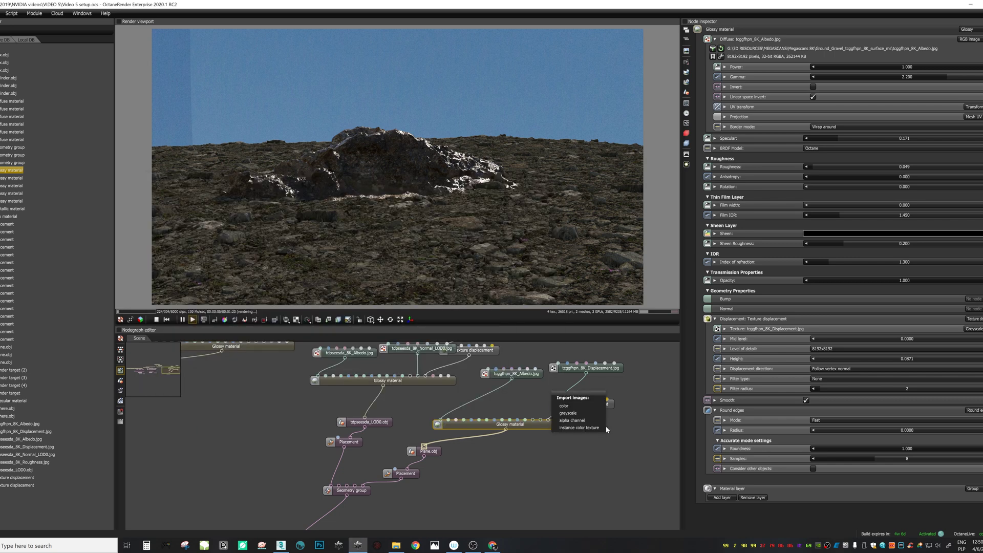
{"action": "left_click", "coordinate": [587, 407]}
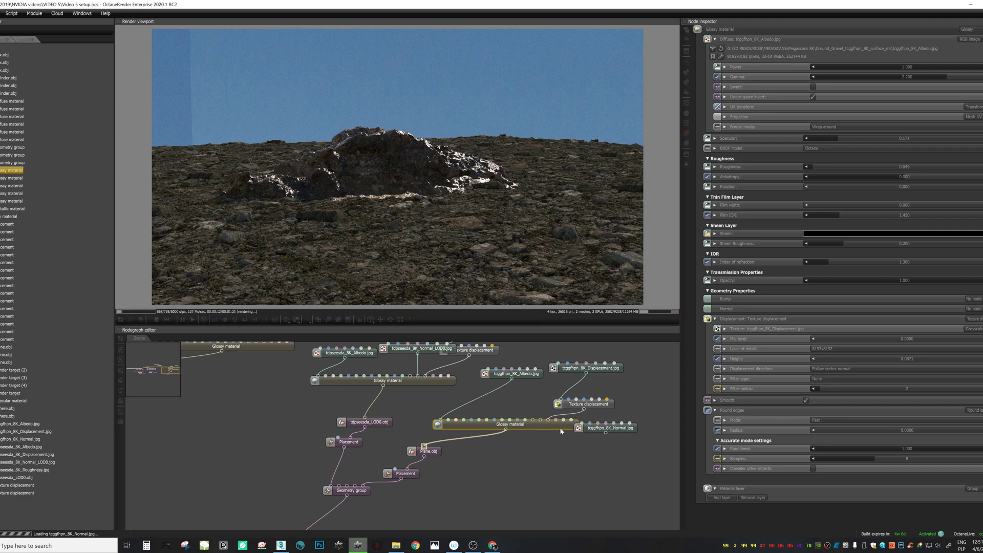
{"action": "left_click_drag", "start_coordinate": [621, 430], "coordinate": [541, 421]}
{"action": "left_click_drag", "start_coordinate": [525, 247], "coordinate": [491, 241]}
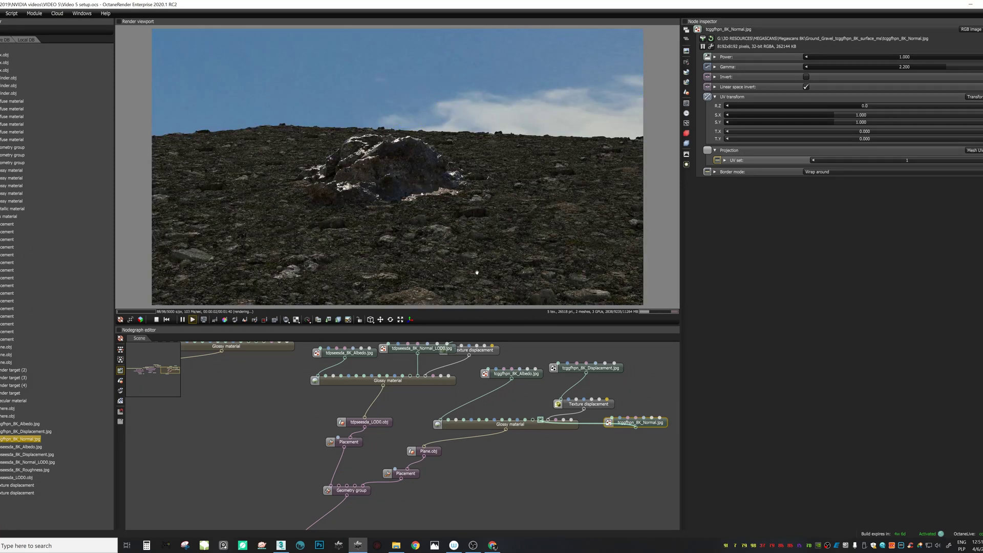
- Import the tcggfhpn_8K_Roughness texture from File Explorer as a greyscale image and connect it to the plane material's Roughness input
{"action": "left_click", "coordinate": [396, 545]}
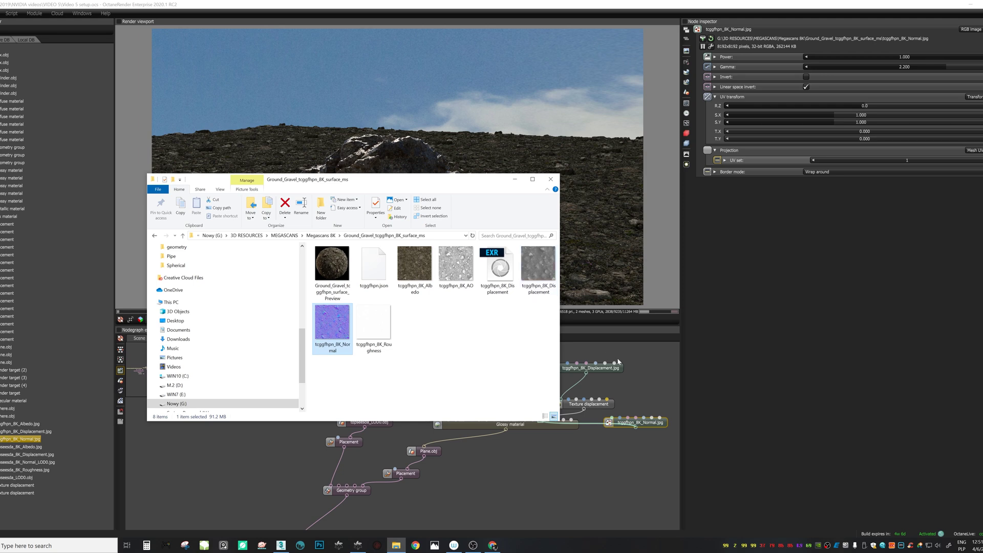
{"action": "left_click_drag", "start_coordinate": [374, 328], "coordinate": [595, 385]}
{"action": "left_click", "coordinate": [577, 367]}
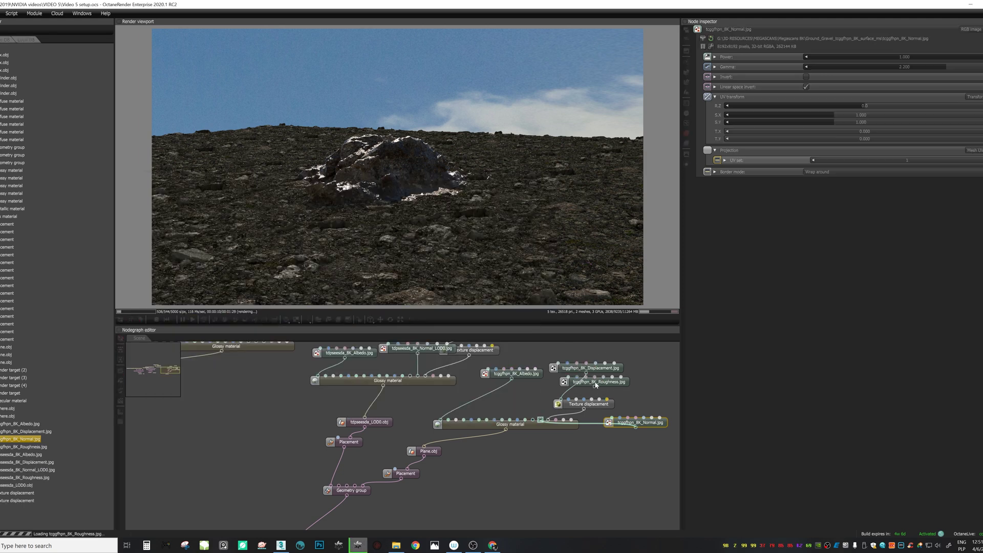
{"action": "left_click_drag", "start_coordinate": [609, 387], "coordinate": [529, 391]}
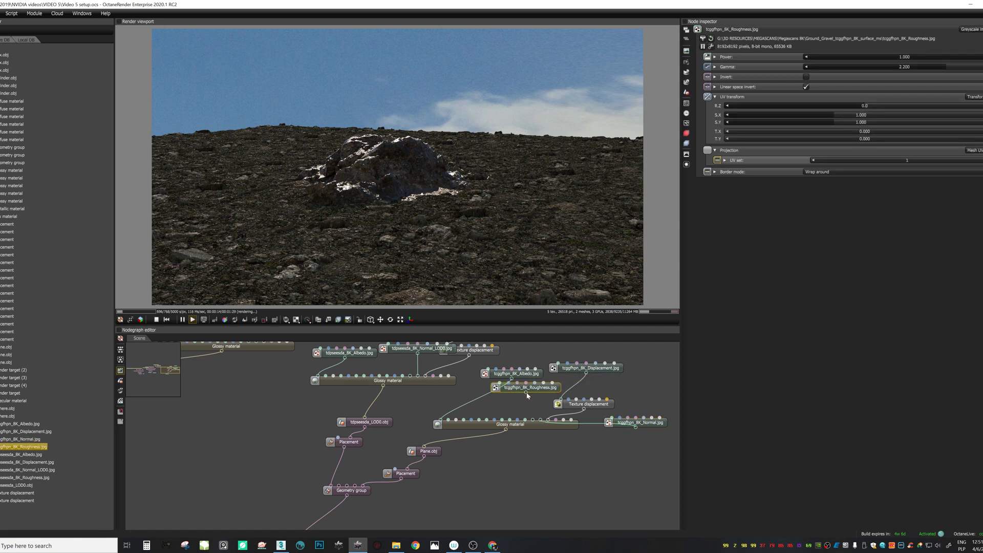
{"action": "left_click_drag", "start_coordinate": [491, 420], "coordinate": [463, 420]}
{"action": "mouse_move", "coordinate": [420, 231]}
{"action": "left_mouse_down"}
{"action": "mouse_move", "coordinate": [507, 214]}
{"action": "mouse_move", "coordinate": [430, 239]}
{"action": "left_mouse_up"}
{"action": "left_click_drag", "start_coordinate": [393, 193], "coordinate": [538, 286]}
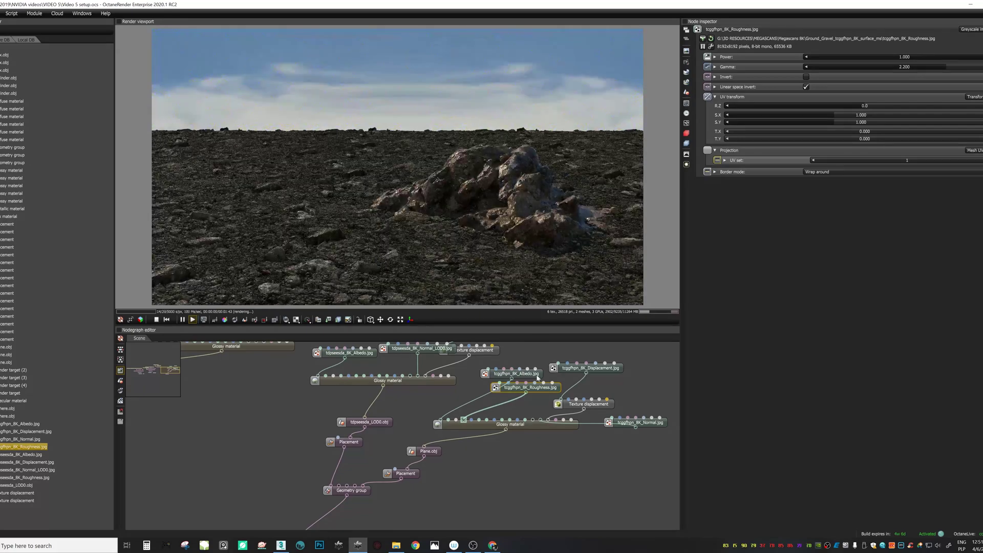
- Set the plane placement's scale to 6.800 on all three axes
{"action": "left_click", "coordinate": [414, 473]}
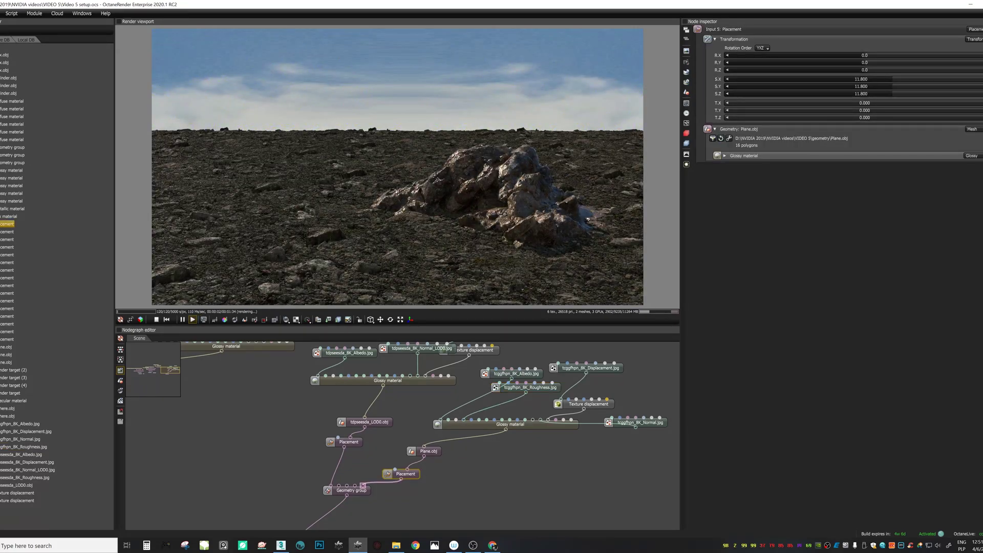
{"action": "left_click_drag", "start_coordinate": [892, 80], "coordinate": [880, 81]}
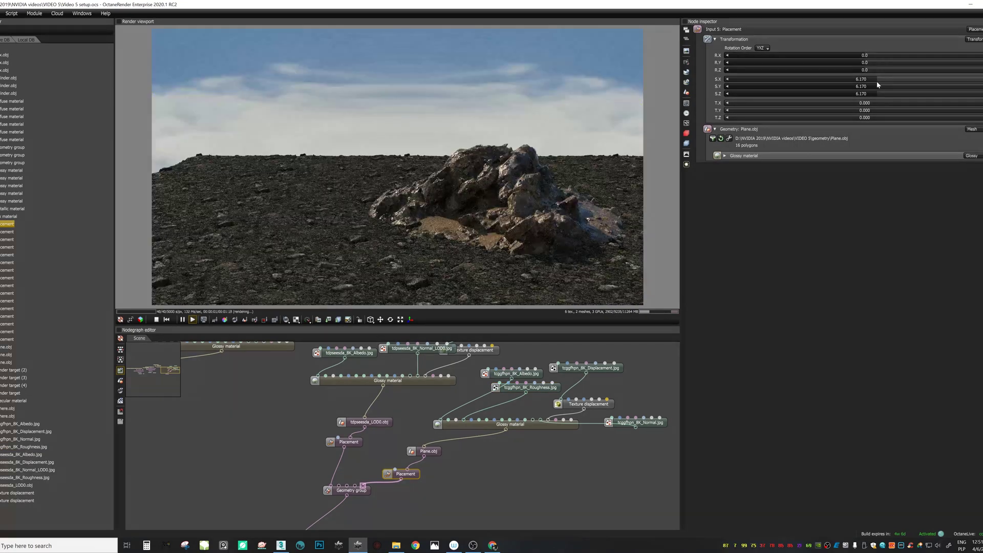
{"action": "left_click_drag", "start_coordinate": [538, 244], "coordinate": [495, 245]}
{"action": "mouse_move", "coordinate": [408, 274]}
{"action": "left_mouse_down"}
{"action": "mouse_move", "coordinate": [402, 265]}
{"action": "mouse_move", "coordinate": [412, 278]}
{"action": "left_mouse_up"}
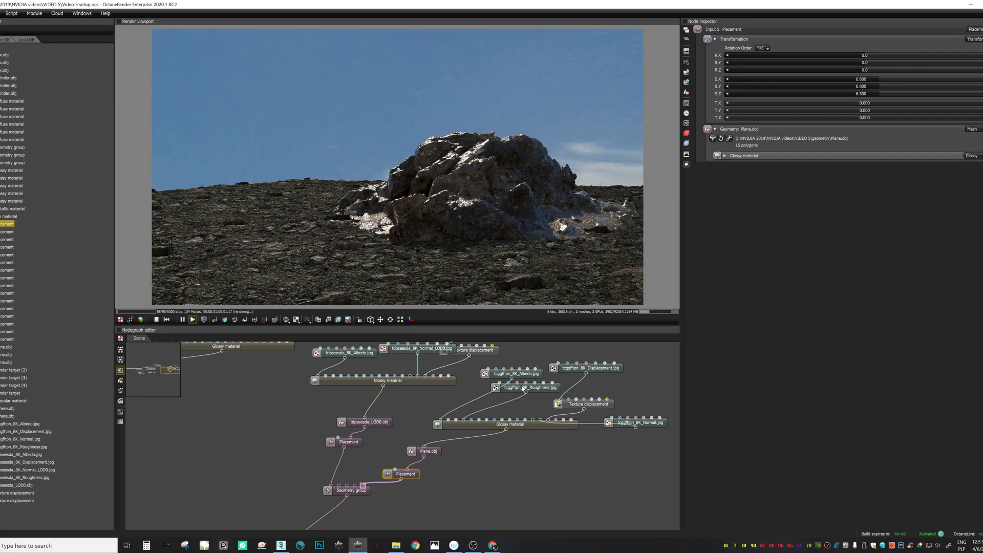
- Adjust the gravel albedo texture's gamma to 2.010 while checking the ground's brightness from several camera angles
{"action": "left_click", "coordinate": [532, 375]}
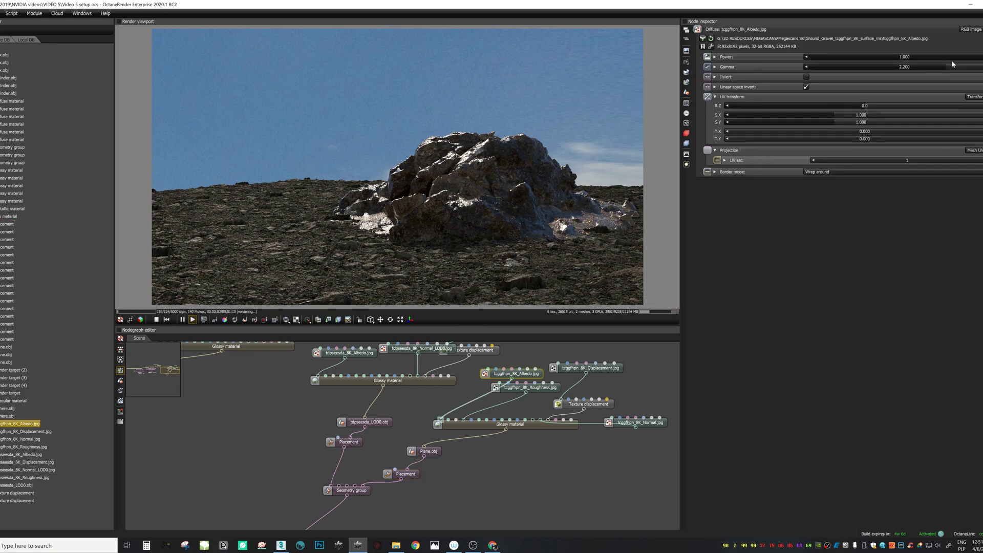
{"action": "mouse_move", "coordinate": [945, 67]}
{"action": "left_mouse_down"}
{"action": "mouse_move", "coordinate": [914, 67]}
{"action": "mouse_move", "coordinate": [931, 69]}
{"action": "left_mouse_up"}
{"action": "left_click_drag", "start_coordinate": [436, 221], "coordinate": [500, 233]}
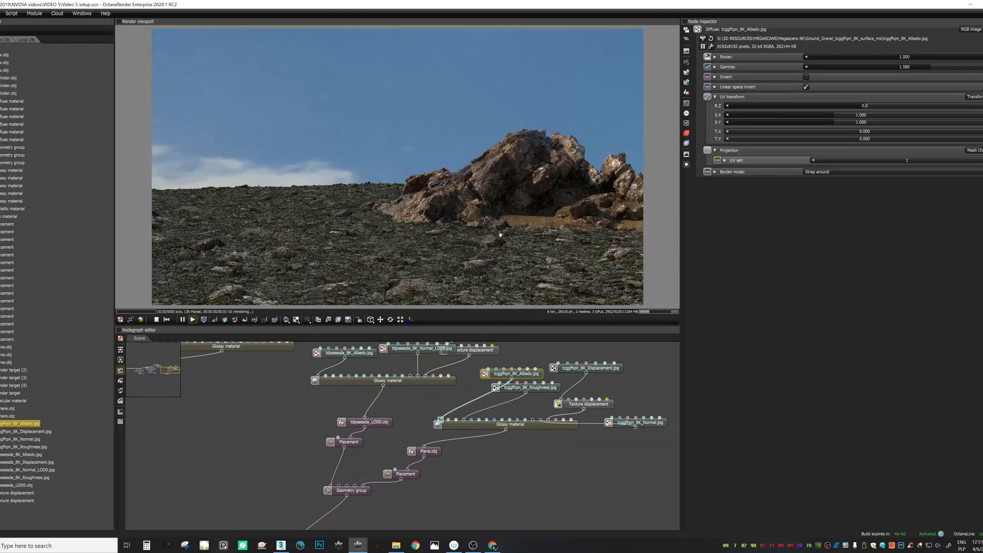
{"action": "left_click_drag", "start_coordinate": [487, 268], "coordinate": [529, 249]}
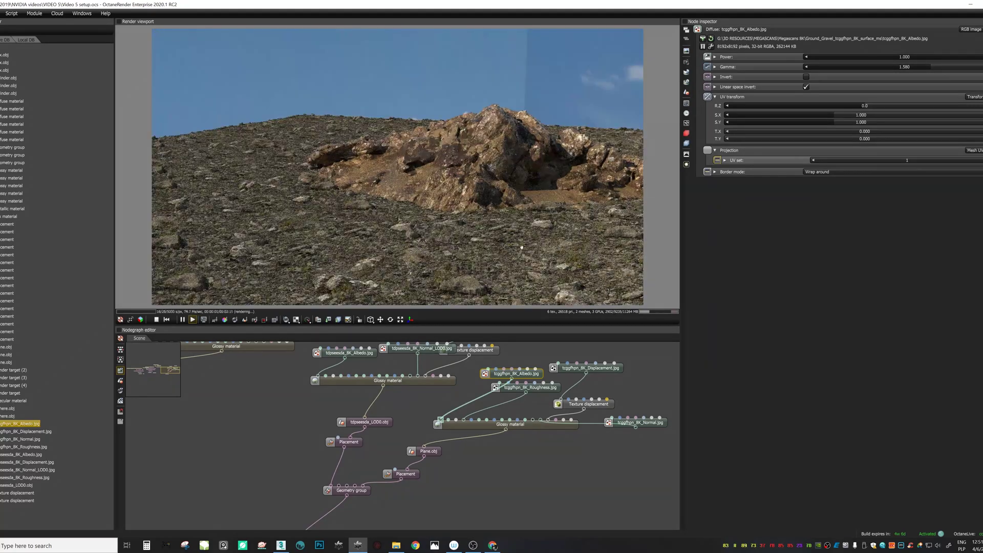
{"action": "left_click_drag", "start_coordinate": [466, 214], "coordinate": [538, 198]}
{"action": "scroll", "coordinate": [568, 211], "scroll_direction": "down", "scroll_amount": 3}
{"action": "scroll", "coordinate": [546, 240], "scroll_direction": "up", "scroll_amount": 3}
{"action": "mouse_move", "coordinate": [932, 58]}
{"action": "left_mouse_down"}
{"action": "mouse_move", "coordinate": [982, 58]}
{"action": "mouse_move", "coordinate": [939, 66]}
{"action": "left_mouse_up"}
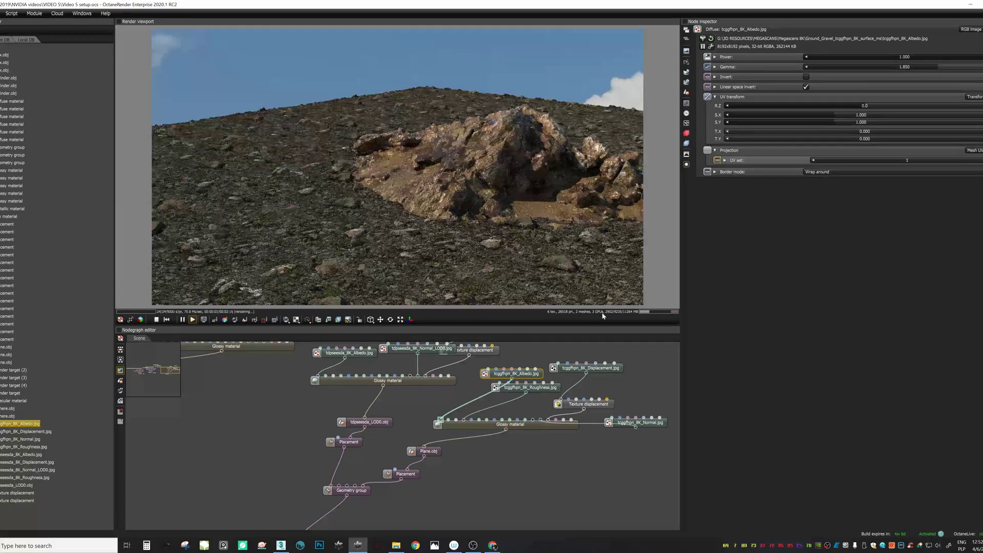
{"action": "left_click", "coordinate": [504, 421]}
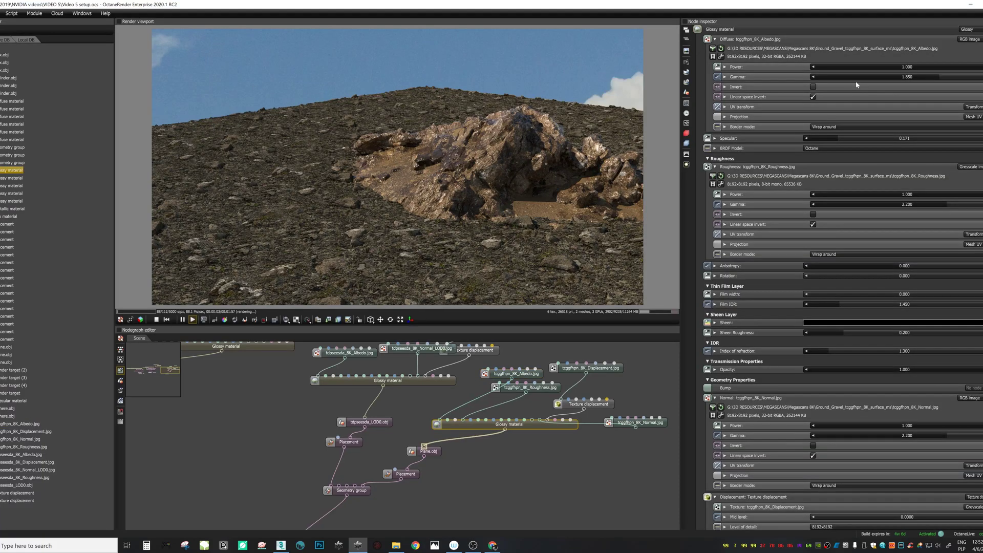
{"action": "left_click_drag", "start_coordinate": [942, 76], "coordinate": [942, 73]}
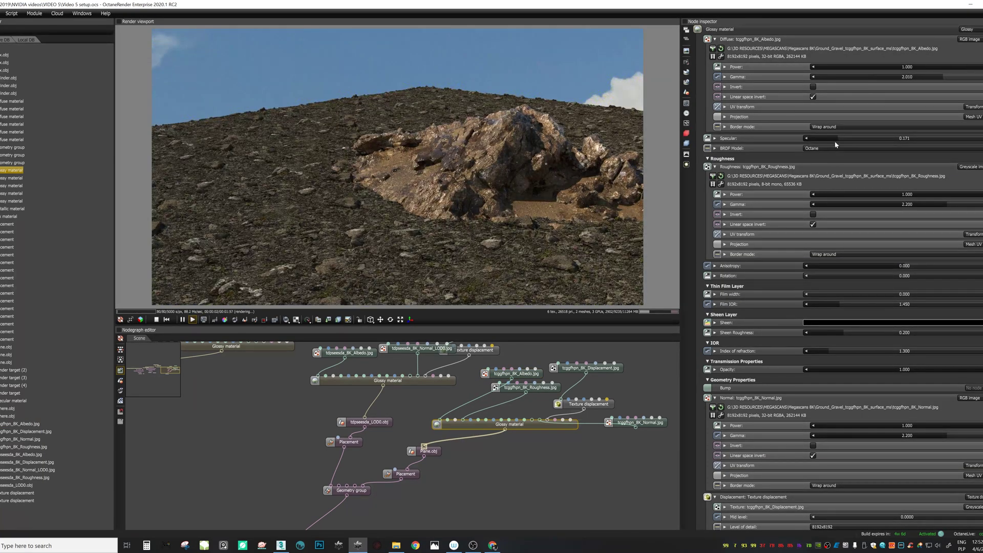
- Set the plane material's specular to 0.213 and move the gravel albedo node slightly away from the roughness node
{"action": "mouse_move", "coordinate": [850, 139]}
{"action": "left_mouse_down"}
{"action": "mouse_move", "coordinate": [865, 138]}
{"action": "mouse_move", "coordinate": [846, 137]}
{"action": "left_mouse_up"}
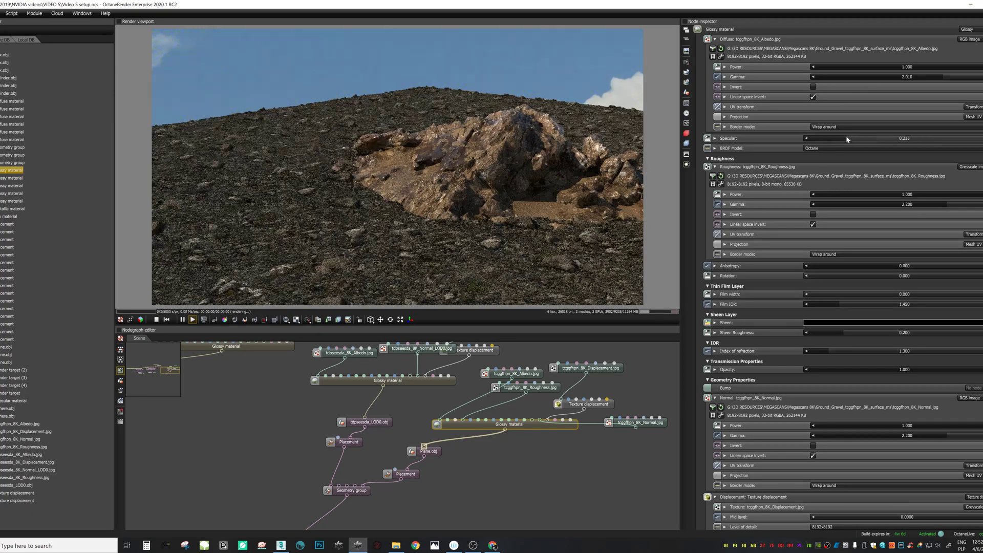
{"action": "left_click_drag", "start_coordinate": [514, 373], "coordinate": [501, 372]}
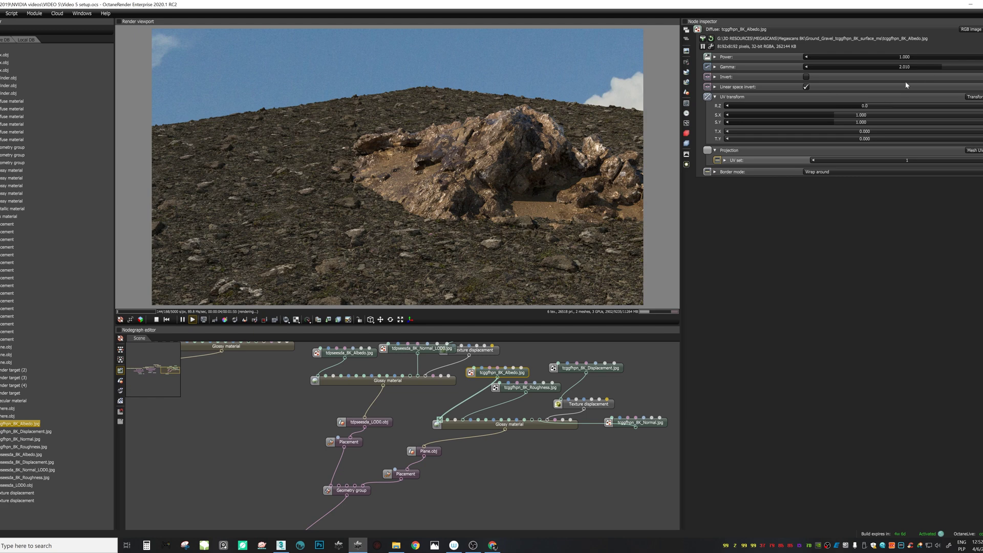
{"action": "left_click", "coordinate": [494, 428]}
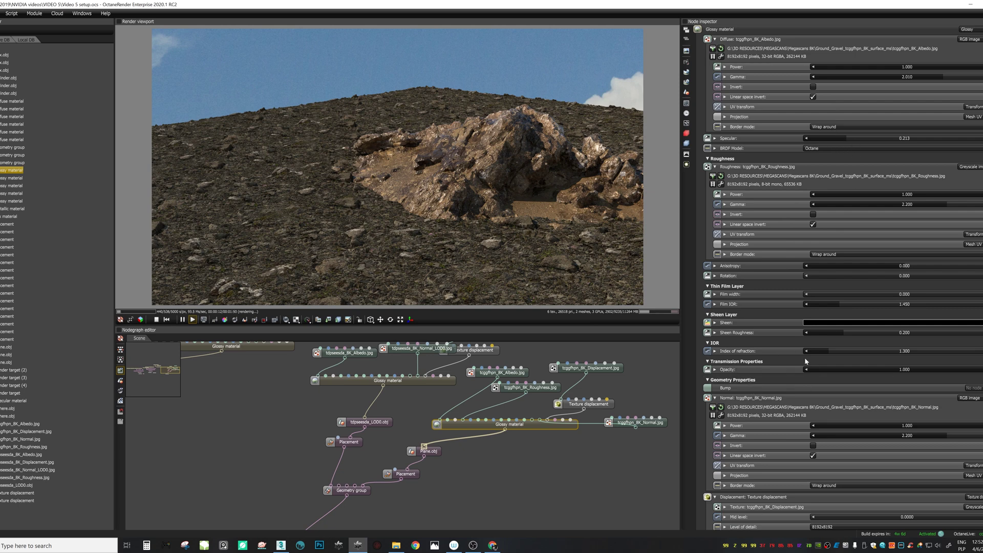
- Turn off Smooth in the gravel plane's glossy material and check the ground from other camera angles
{"action": "left_click", "coordinate": [716, 398]}
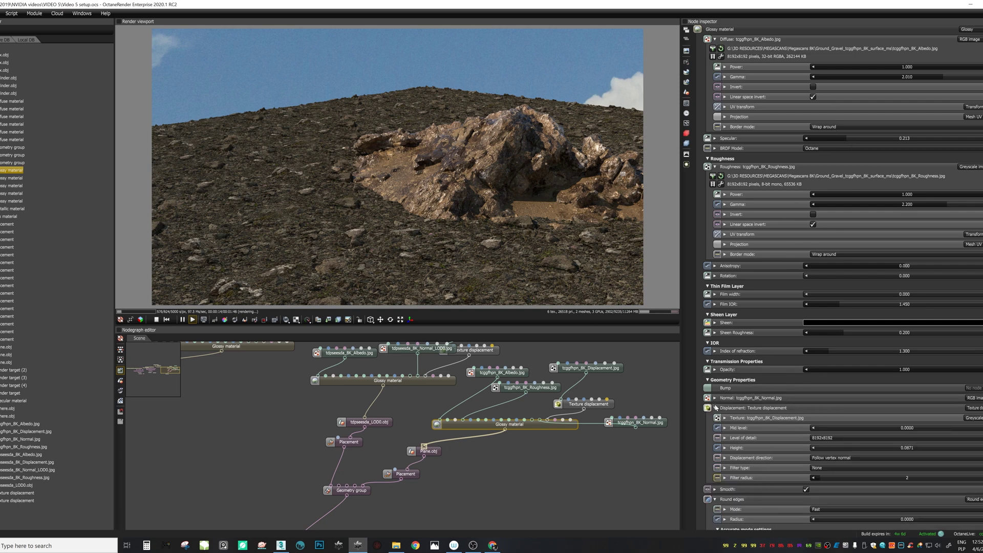
{"action": "left_click", "coordinate": [716, 408]}
{"action": "left_click", "coordinate": [715, 427]}
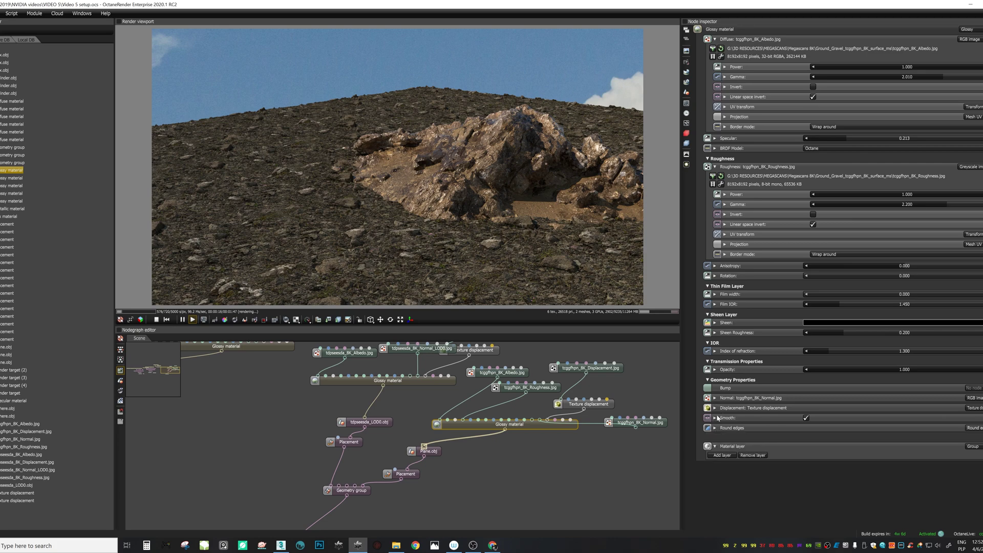
{"action": "left_click", "coordinate": [806, 417]}
{"action": "left_click_drag", "start_coordinate": [423, 233], "coordinate": [414, 211]}
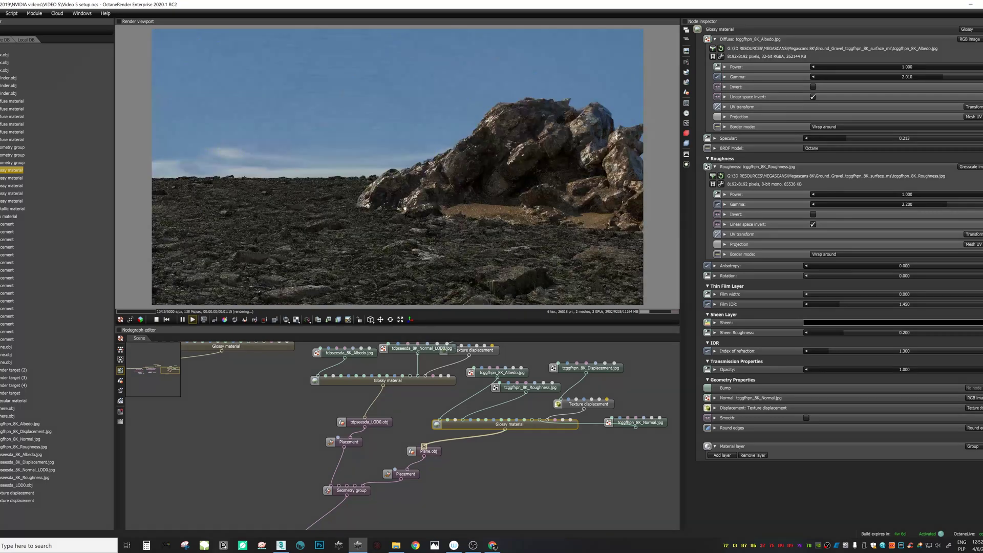
{"action": "left_click_drag", "start_coordinate": [623, 213], "coordinate": [533, 245]}
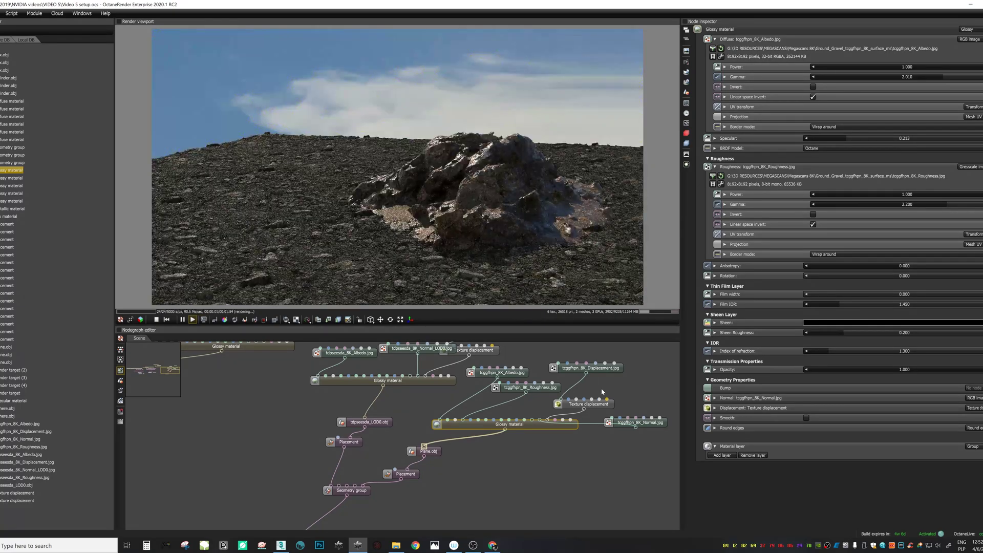
- Duplicate the rock's placement node and connect the copy to the geometry group
{"action": "left_click_drag", "start_coordinate": [409, 429], "coordinate": [403, 433]}
{"action": "left_click", "coordinate": [350, 451]}
{"action": "key", "text": "ctrl+c"}
{"action": "key", "text": "ctrl+v"}
{"action": "left_click", "coordinate": [374, 463]}
{"action": "left_click_drag", "start_coordinate": [365, 457], "coordinate": [364, 459]}
- Move the duplicated rock to about 6.467 along Z and rotate it to about 169.6 degrees around Y
{"action": "left_click", "coordinate": [380, 319]}
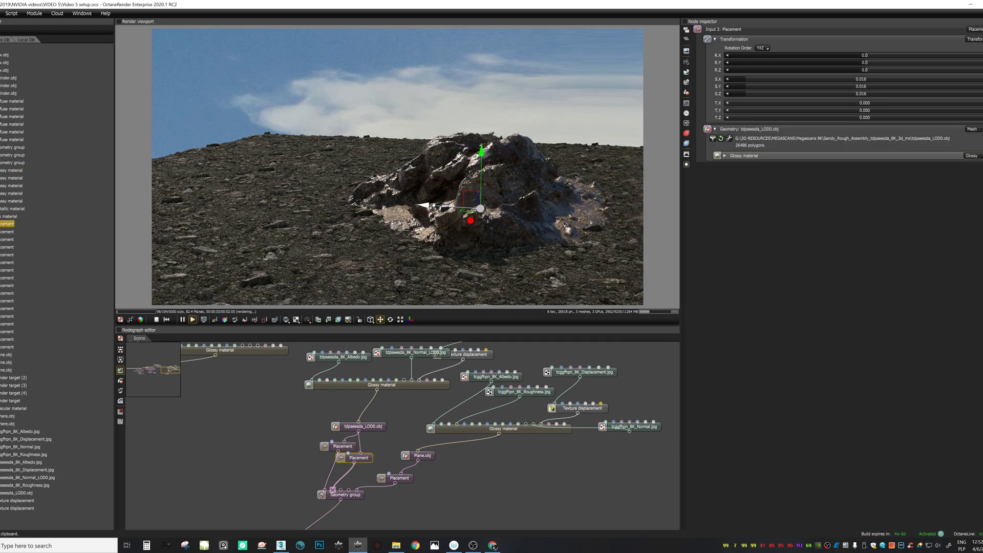
{"action": "left_click_drag", "start_coordinate": [424, 205], "coordinate": [250, 196]}
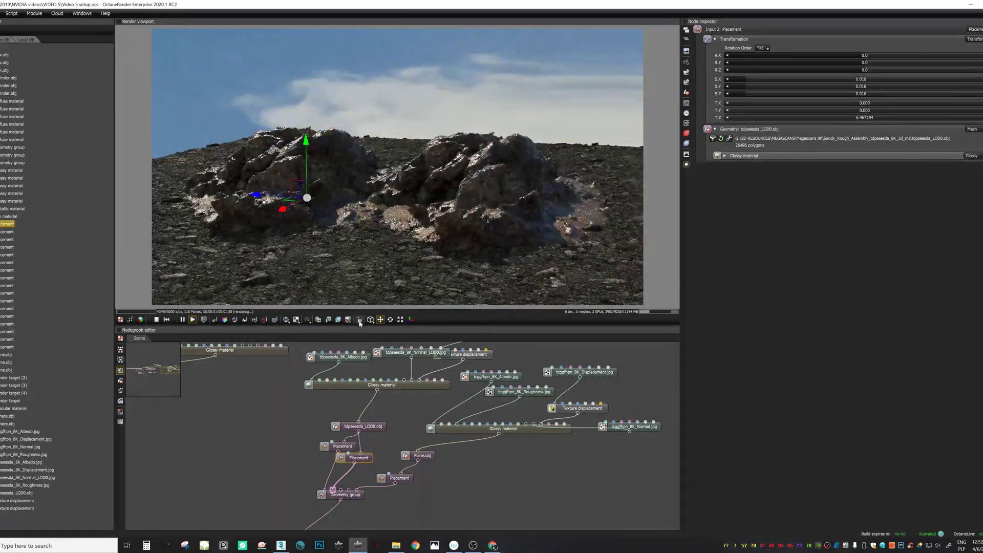
{"action": "left_click", "coordinate": [390, 319]}
{"action": "left_click_drag", "start_coordinate": [310, 205], "coordinate": [451, 176]}
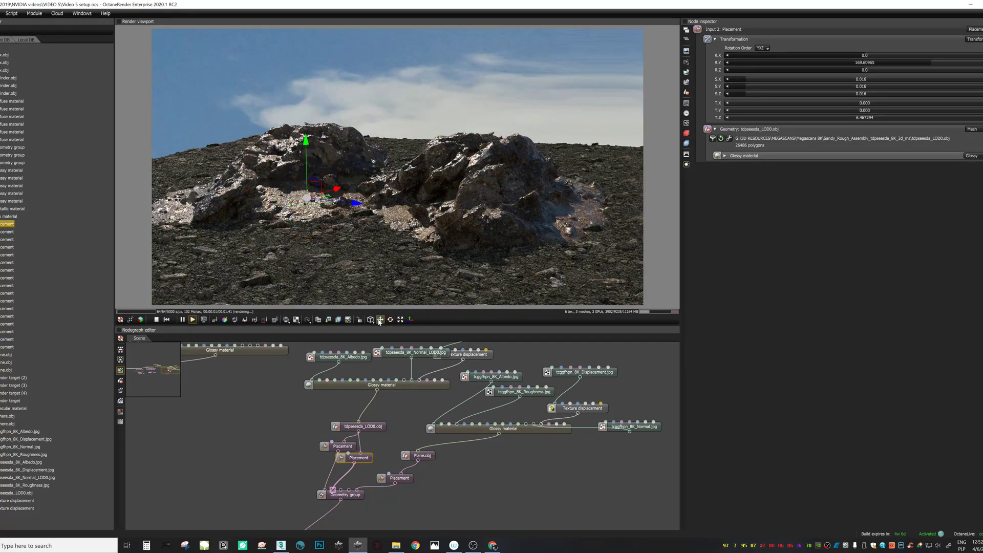
- Duplicate the second rock's placement and put the third rock at about X 9.995, Z -1.842, rotated about 60.8 degrees around Y
{"action": "key", "text": "ctrl+c"}
{"action": "key", "text": "ctrl+v"}
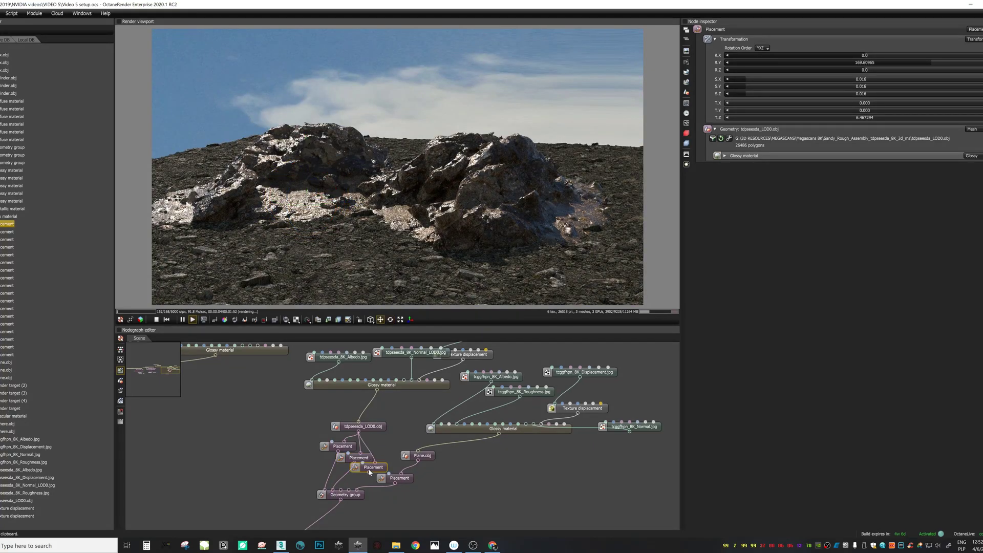
{"action": "left_click_drag", "start_coordinate": [339, 190], "coordinate": [264, 266]}
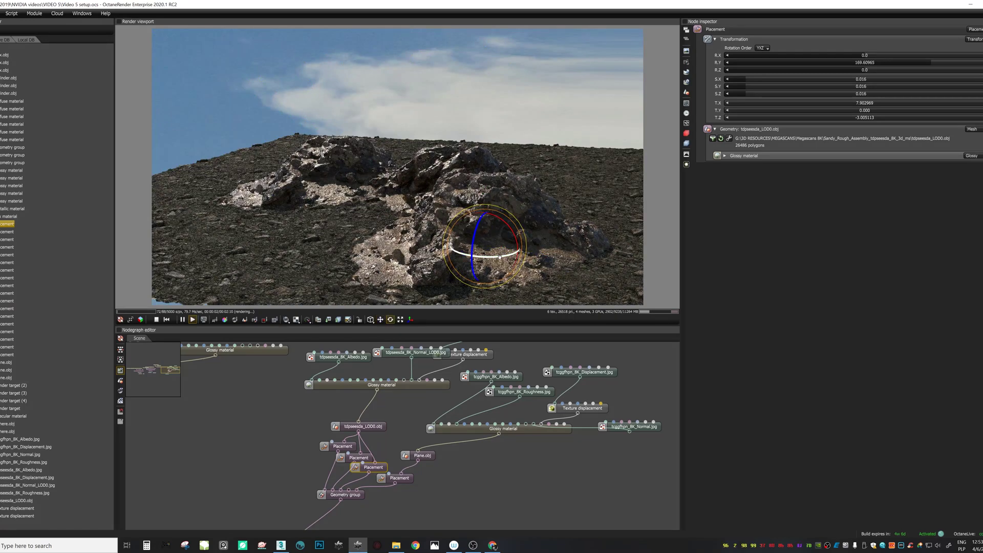
{"action": "left_click_drag", "start_coordinate": [499, 257], "coordinate": [410, 271]}
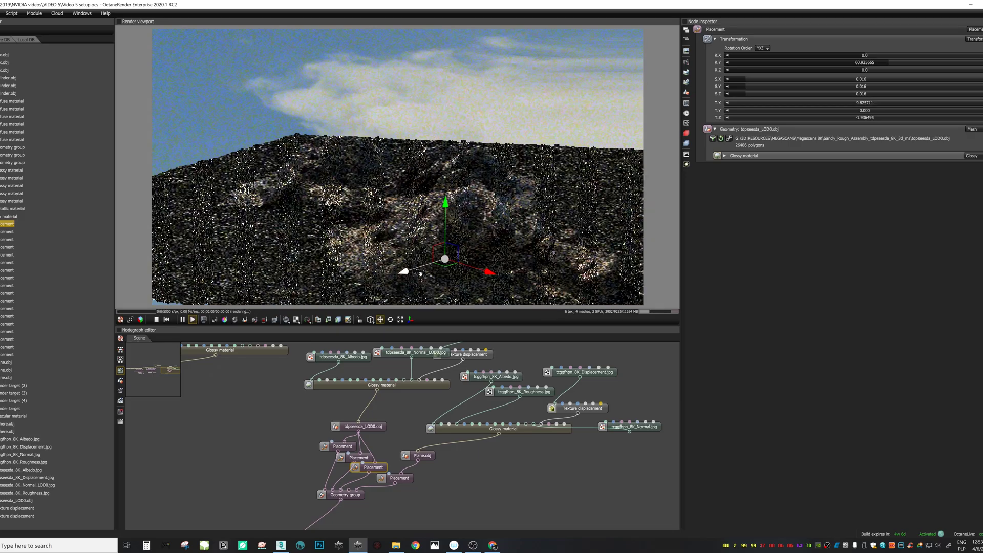
{"action": "left_click_drag", "start_coordinate": [423, 277], "coordinate": [360, 235]}
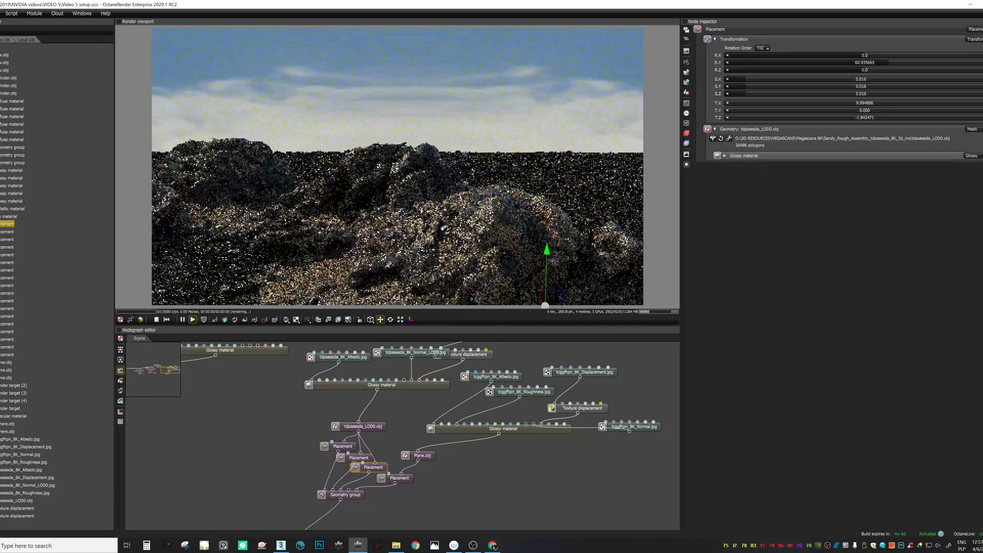
{"action": "left_click_drag", "start_coordinate": [443, 229], "coordinate": [425, 228]}
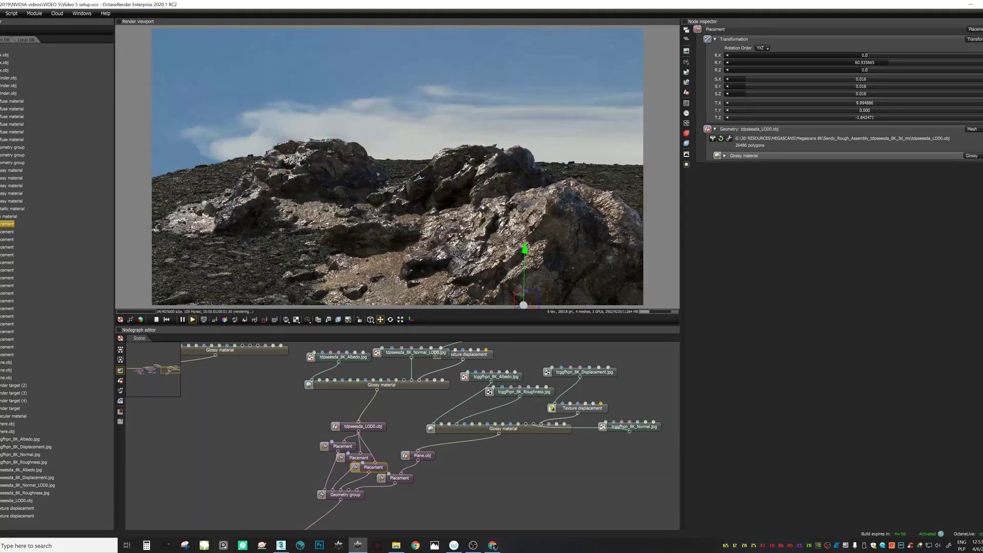
{"action": "left_click_drag", "start_coordinate": [399, 175], "coordinate": [433, 219]}
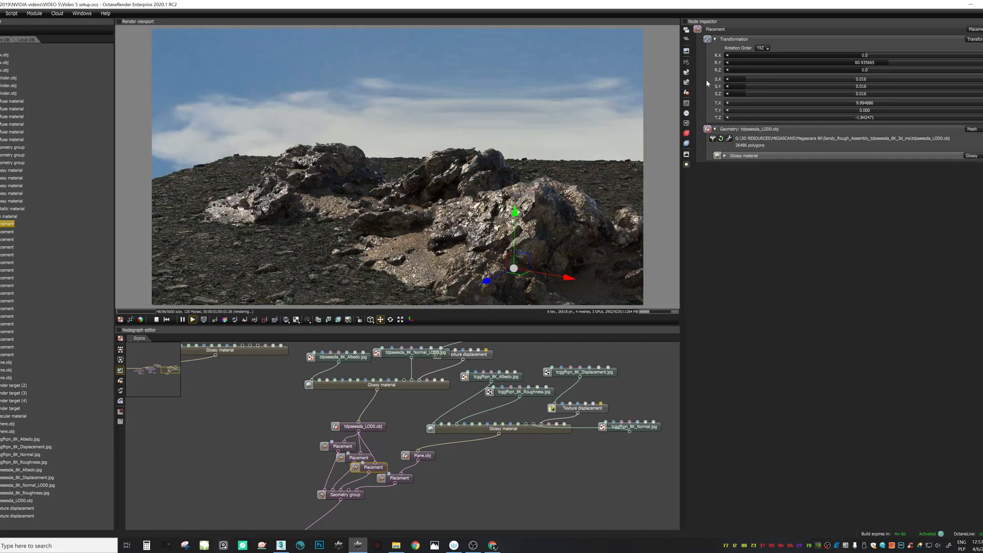
- Set the environment sky texture's UV translation to X 0.100, Y 0.034 and its scale to 1.150 on both axes
{"action": "left_click", "coordinate": [686, 73]}
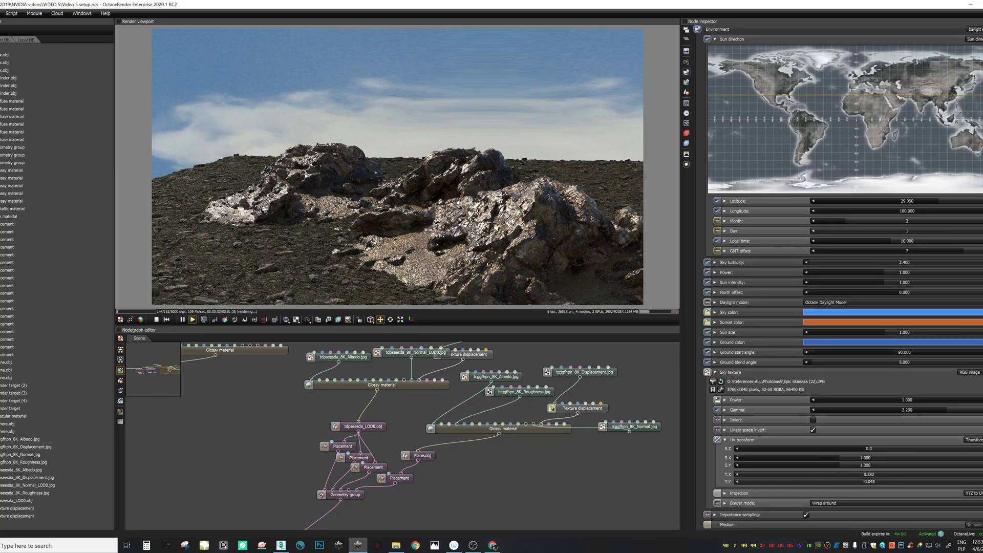
{"action": "left_click_drag", "start_coordinate": [866, 481], "coordinate": [847, 481]}
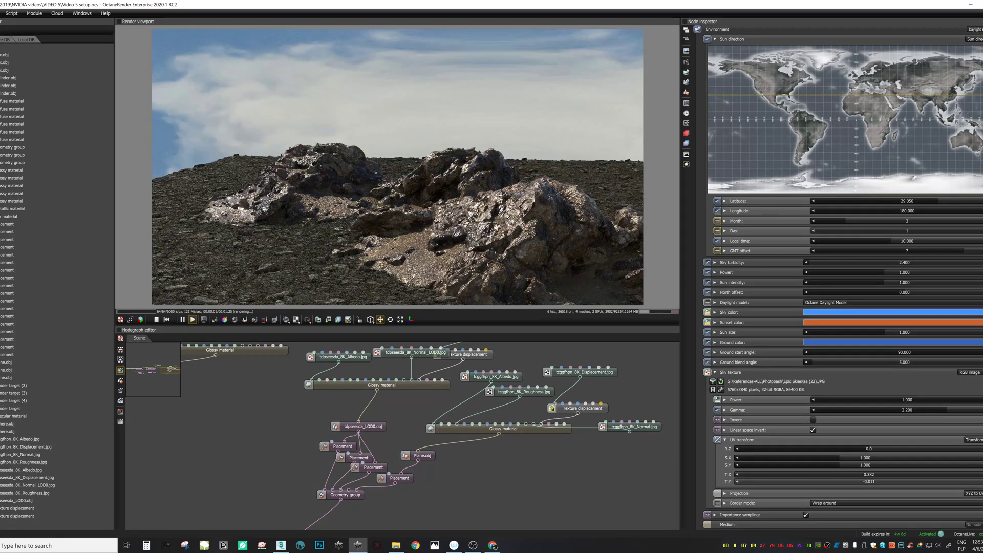
{"action": "left_click_drag", "start_coordinate": [869, 474], "coordinate": [867, 474]}
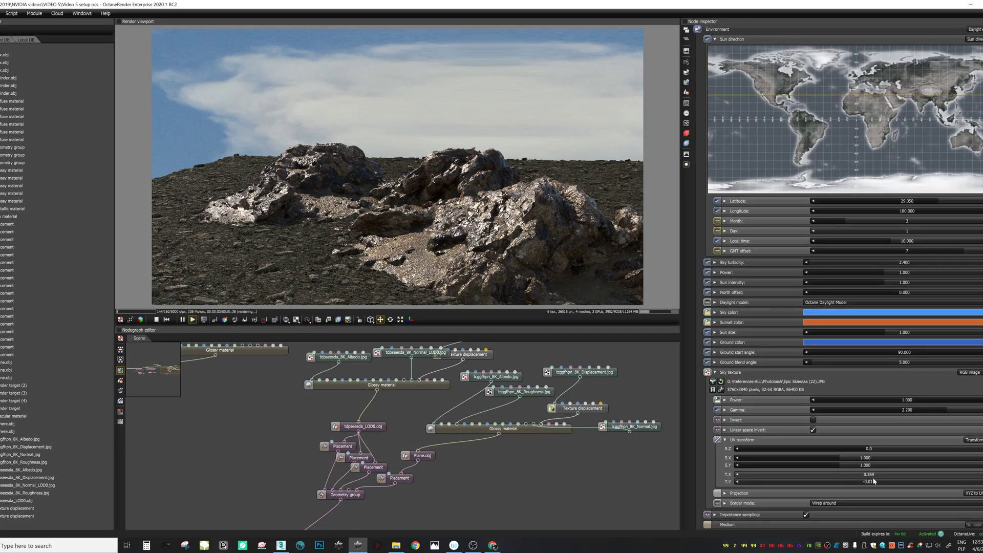
{"action": "mouse_move", "coordinate": [868, 474]}
{"action": "left_mouse_down"}
{"action": "mouse_move", "coordinate": [846, 474]}
{"action": "mouse_move", "coordinate": [850, 482]}
{"action": "left_mouse_up"}
{"action": "left_click_drag", "start_coordinate": [353, 252], "coordinate": [441, 259]}
{"action": "left_click_drag", "start_coordinate": [442, 258], "coordinate": [409, 231]}
{"action": "left_click_drag", "start_coordinate": [640, 257], "coordinate": [524, 260]}
{"action": "left_click_drag", "start_coordinate": [862, 459], "coordinate": [843, 460]}
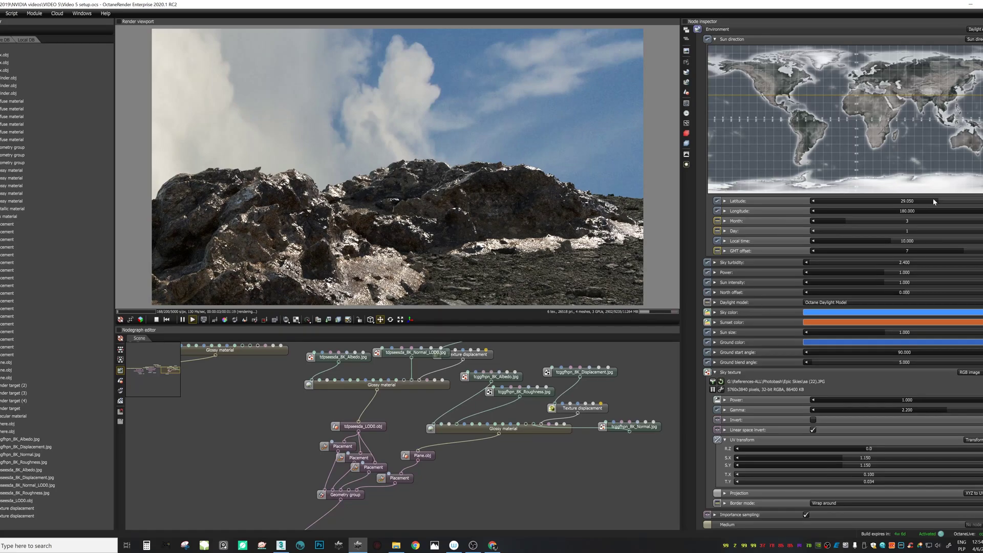
- Set the daylight environment's sun latitude to 35.109 and check the lighting on the rocks
{"action": "left_click_drag", "start_coordinate": [928, 203], "coordinate": [946, 230]}
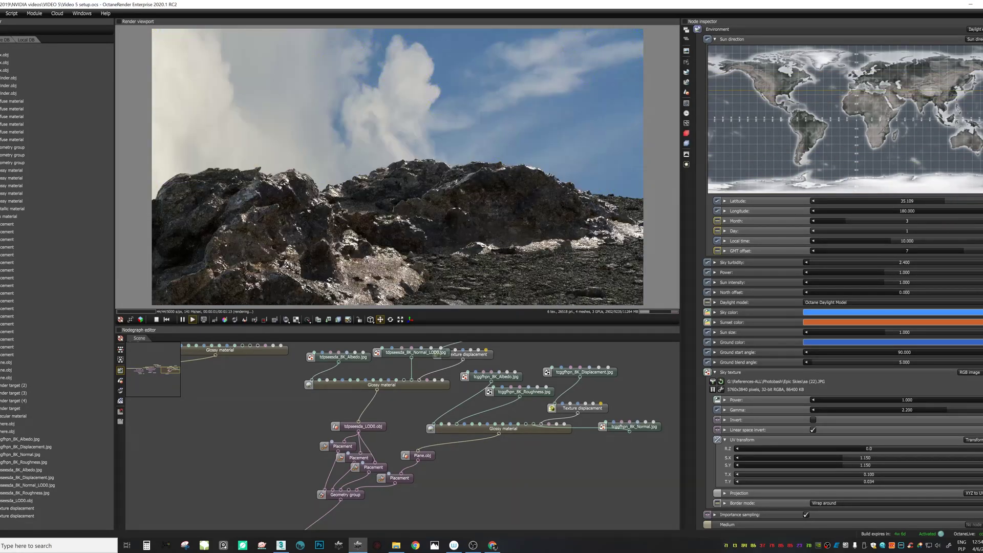
{"action": "left_click_drag", "start_coordinate": [575, 250], "coordinate": [536, 265]}
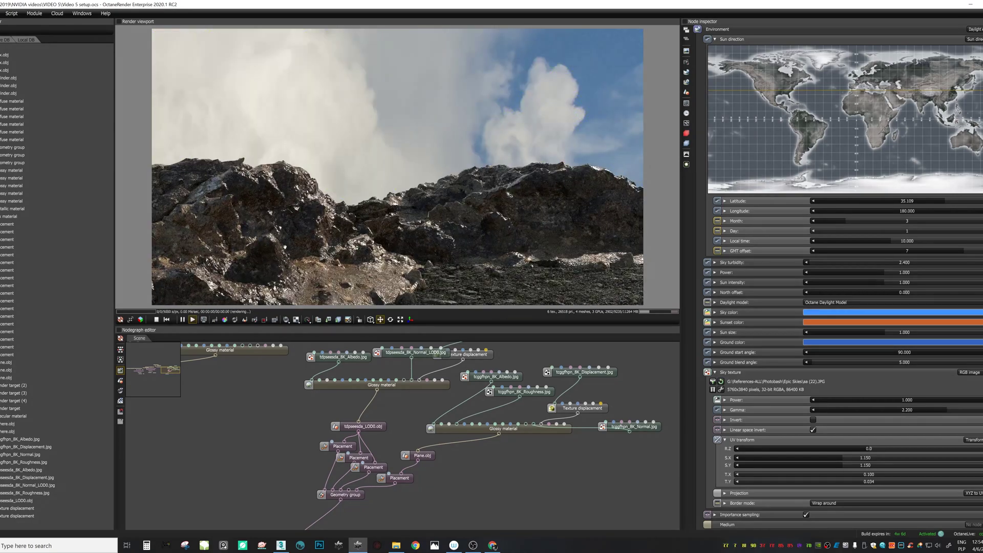
{"action": "left_click_drag", "start_coordinate": [285, 247], "coordinate": [473, 266]}
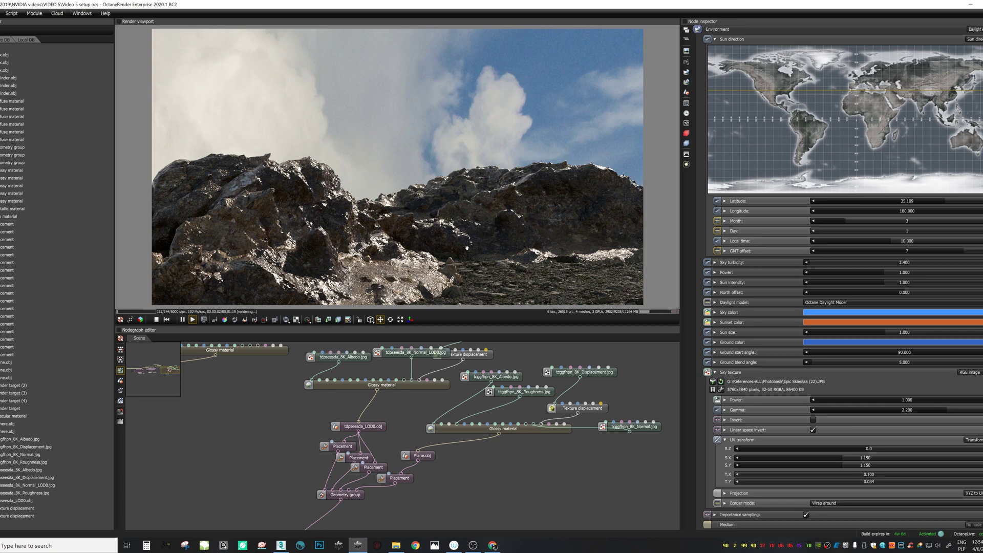
- Stretch the third rock vertically by setting its placement's Y scale to 0.022
{"action": "left_click", "coordinate": [378, 471]}
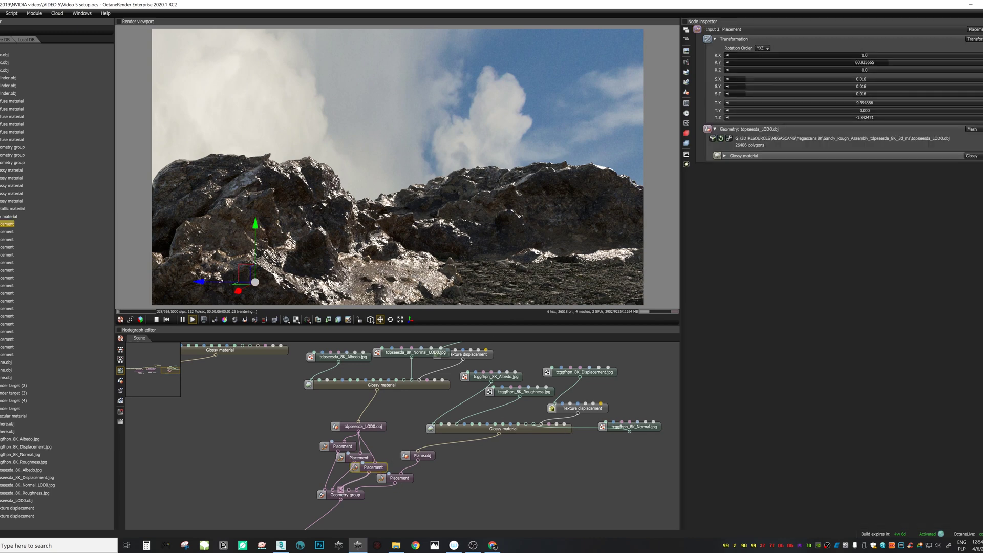
{"action": "left_click", "coordinate": [752, 87]}
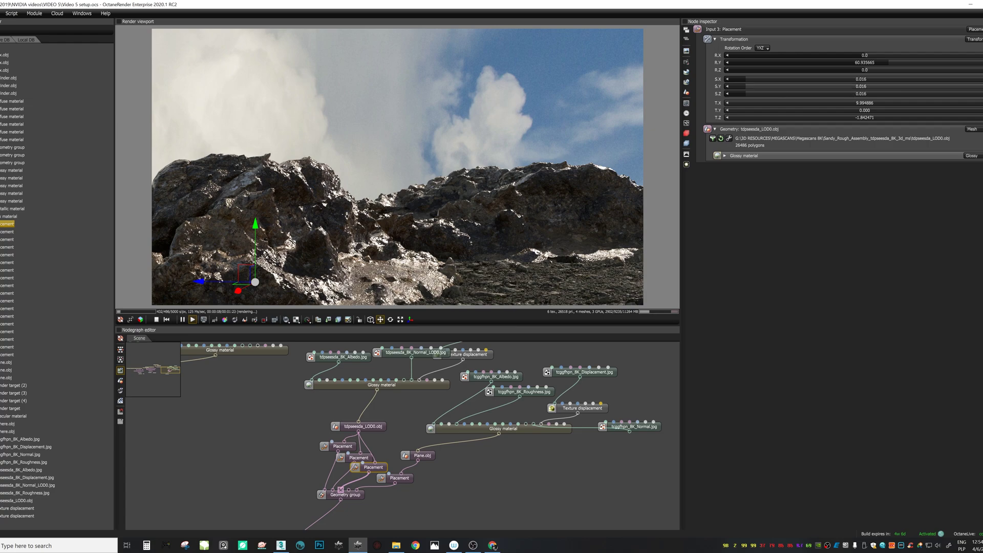
{"action": "left_click_drag", "start_coordinate": [549, 128], "coordinate": [645, 179]}
{"action": "right_click_drag", "start_coordinate": [645, 180], "coordinate": [575, 181]}
{"action": "left_click_drag", "start_coordinate": [574, 181], "coordinate": [407, 179]}
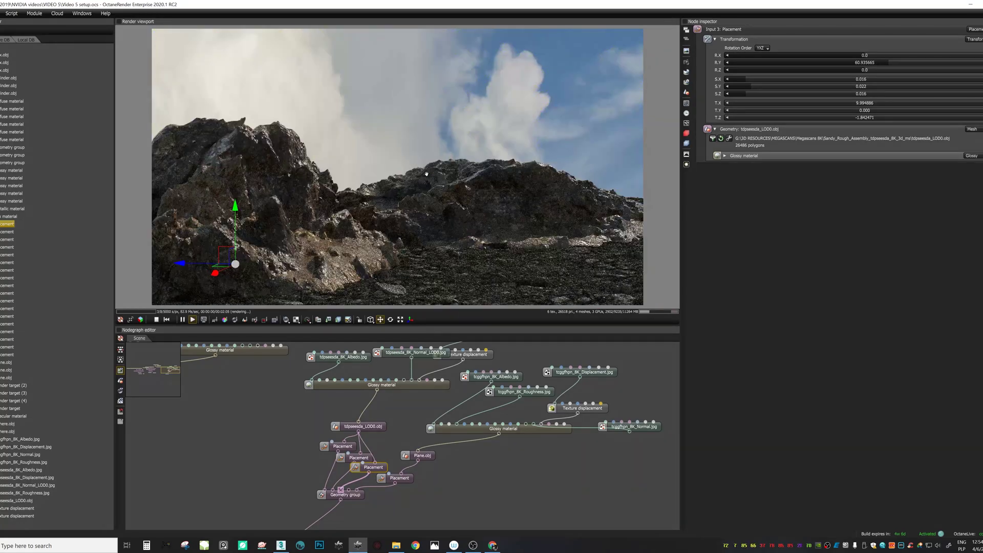
- Rotate the third rock to about 100.5 degrees around Y and reframe the view on the rock formation
{"action": "left_click", "coordinate": [389, 319]}
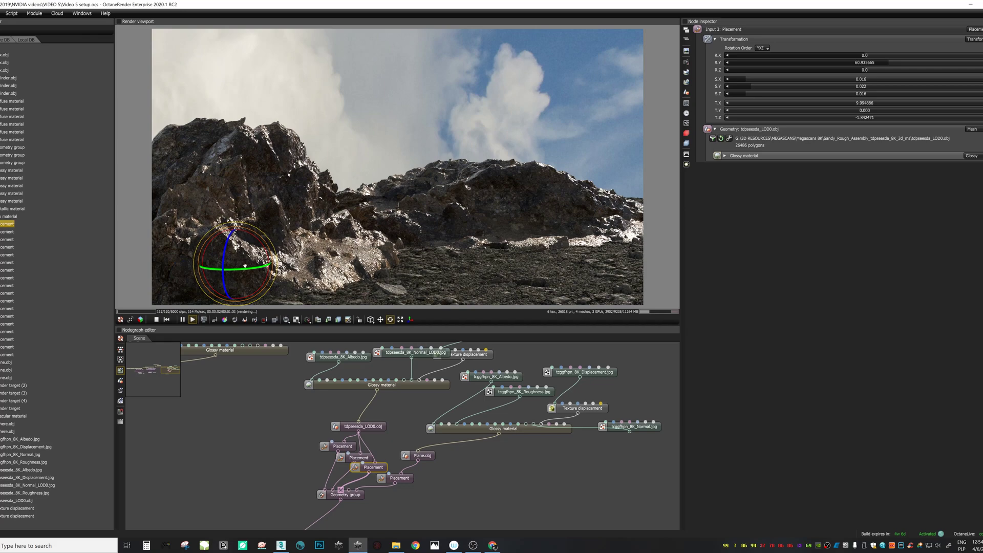
{"action": "left_click_drag", "start_coordinate": [267, 266], "coordinate": [218, 269]}
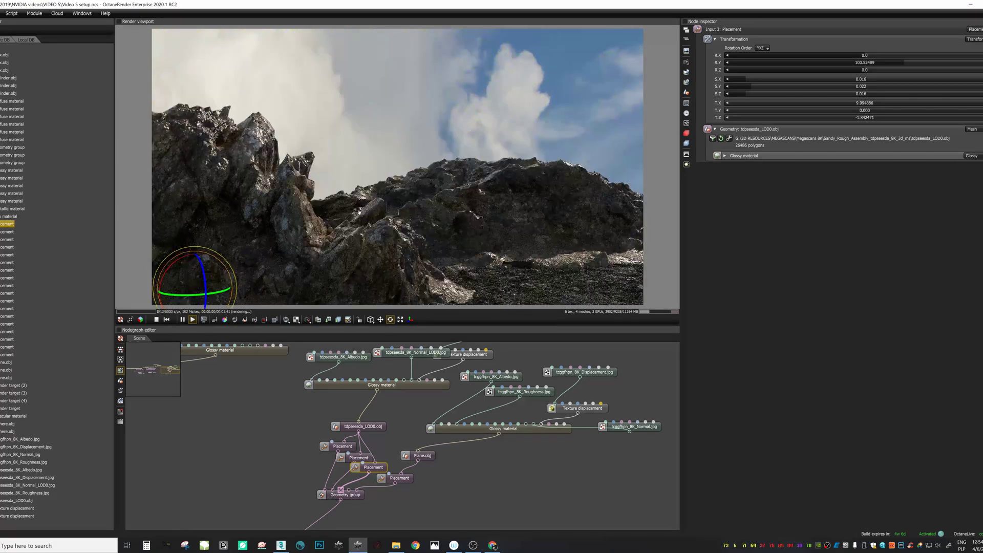
{"action": "left_click_drag", "start_coordinate": [378, 222], "coordinate": [420, 260]}
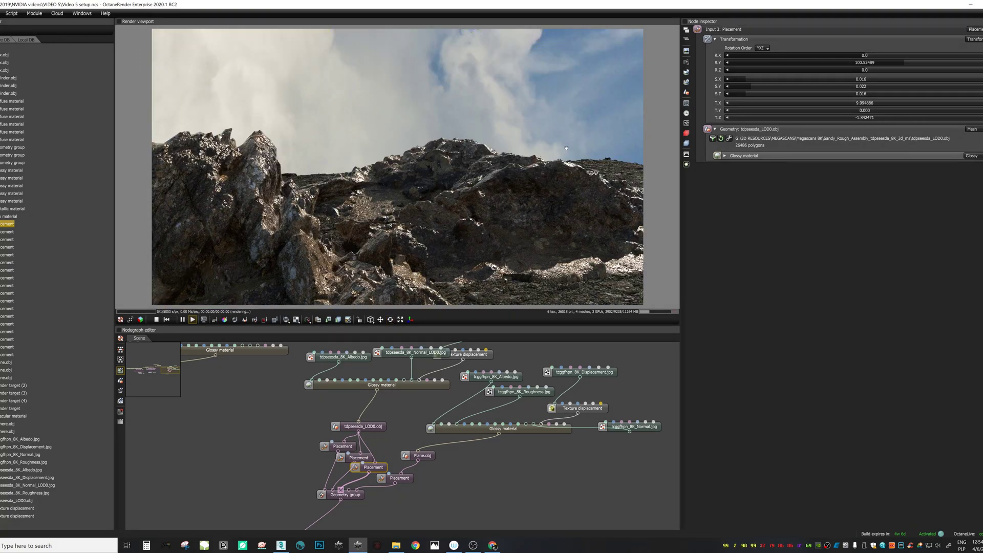
- Widen the camera's field of view to about 101.5 and frame the rocks in a low close-up against the clouds
{"action": "left_click", "coordinate": [686, 71]}
{"action": "left_click_drag", "start_coordinate": [866, 107], "coordinate": [928, 108]}
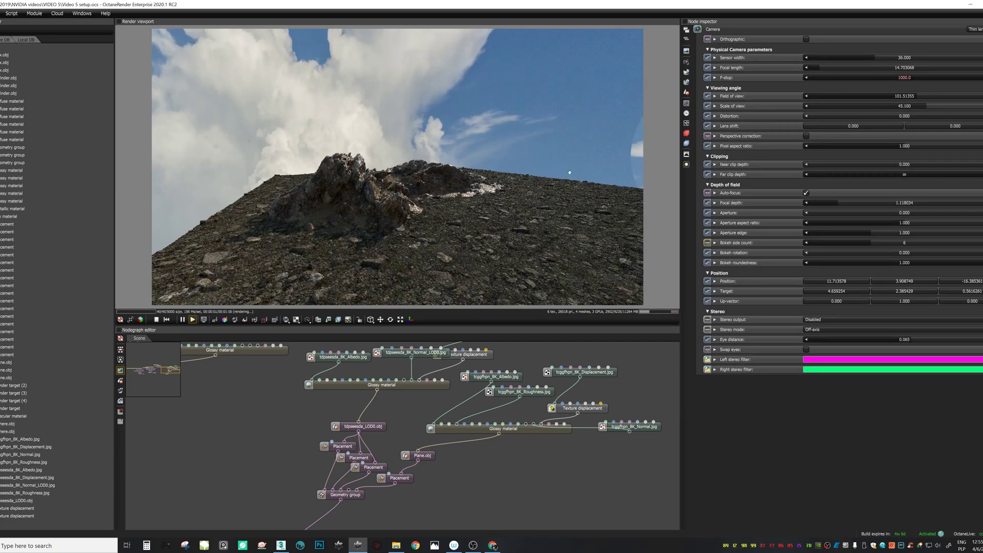
{"action": "scroll", "coordinate": [363, 230], "scroll_direction": "up", "scroll_amount": 6}
{"action": "left_click_drag", "start_coordinate": [363, 230], "coordinate": [460, 233]}
{"action": "scroll", "coordinate": [371, 227], "scroll_direction": "up", "scroll_amount": 2}
{"action": "right_click_drag", "start_coordinate": [459, 234], "coordinate": [426, 217]}
{"action": "left_click_drag", "start_coordinate": [426, 217], "coordinate": [451, 212]}
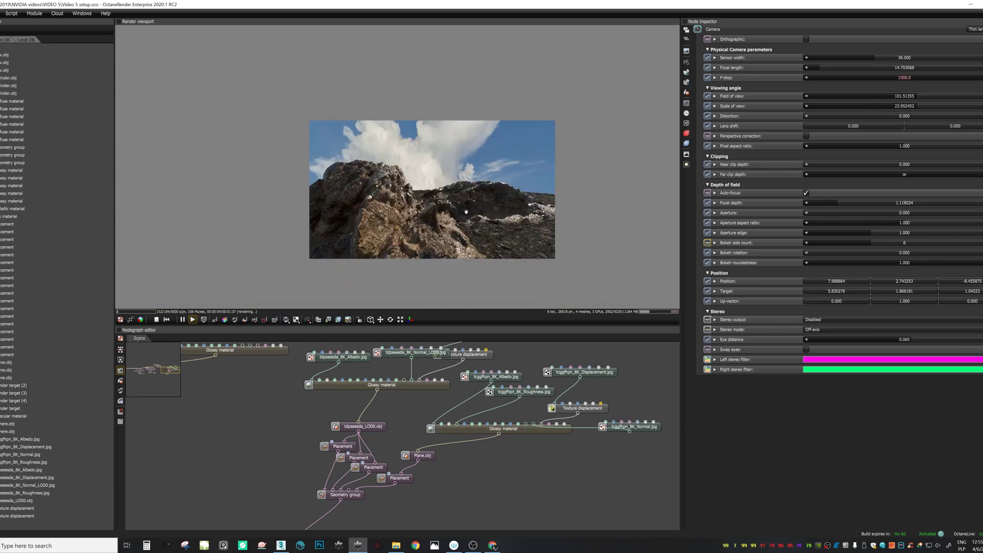
- Review the render target's film resolution settings and the available render passes
{"action": "left_click", "coordinate": [687, 40]}
{"action": "left_click", "coordinate": [727, 48]}
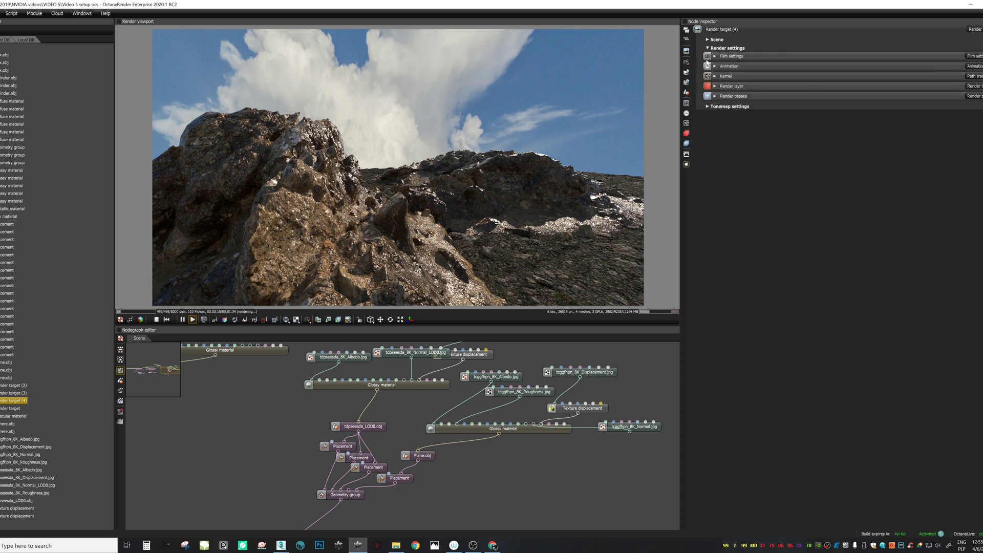
{"action": "left_click", "coordinate": [722, 56]}
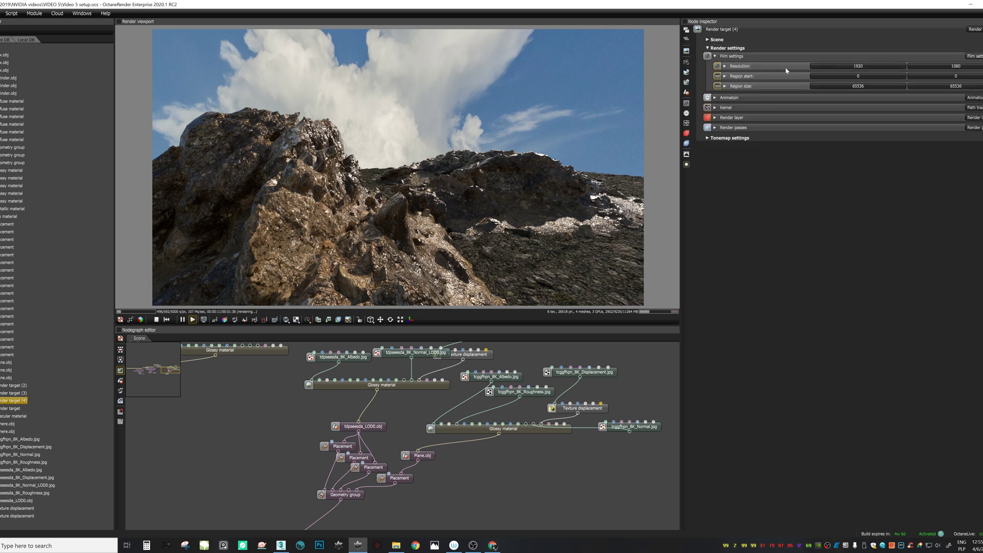
{"action": "left_click", "coordinate": [686, 144]}
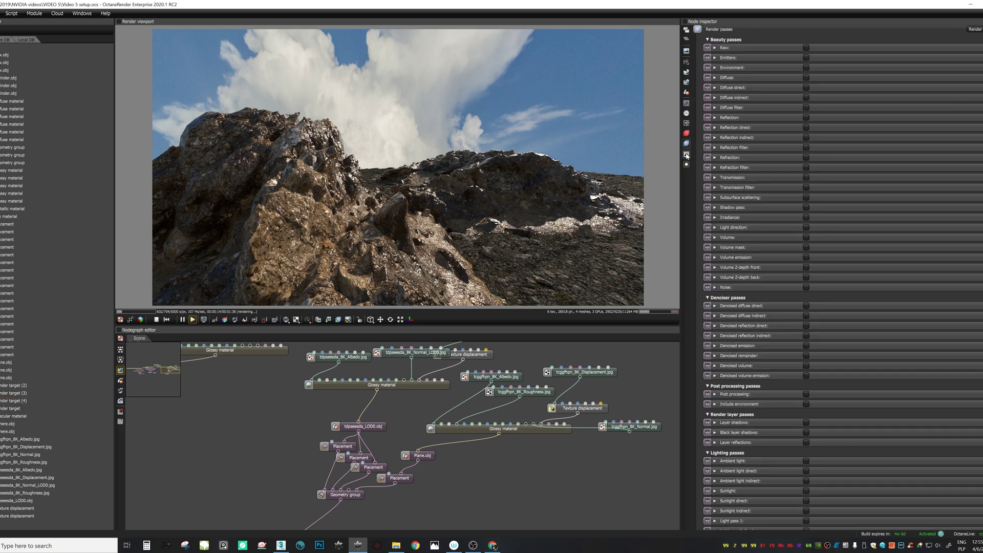
- Tint the imager's white point to the pale yellow-green E4EABB to shift the render's color balance
{"action": "left_click", "coordinate": [686, 155]}
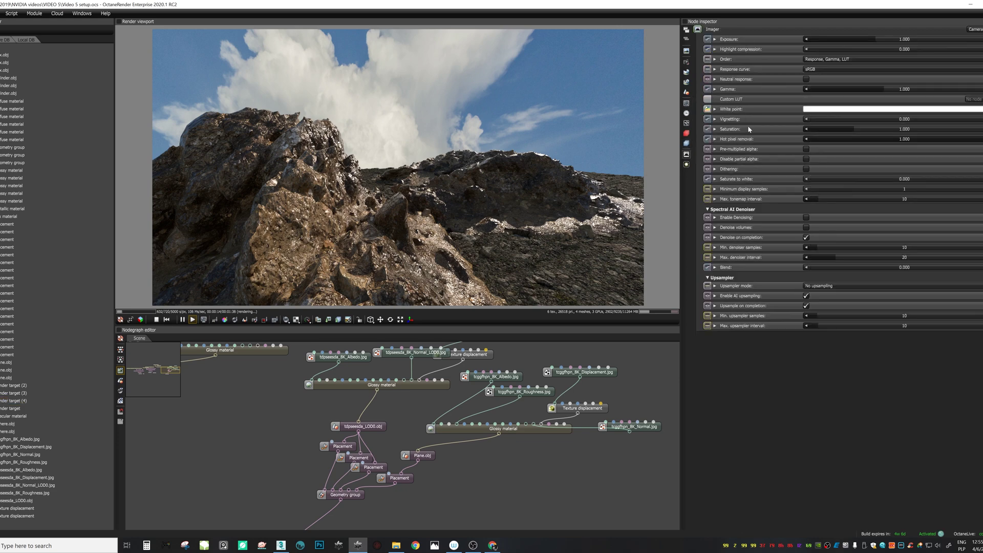
{"action": "left_click", "coordinate": [842, 109]}
{"action": "left_click", "coordinate": [781, 97]}
{"action": "mouse_move", "coordinate": [742, 78]}
{"action": "left_mouse_down"}
{"action": "mouse_move", "coordinate": [731, 73]}
{"action": "mouse_move", "coordinate": [710, 98]}
{"action": "mouse_move", "coordinate": [713, 85]}
{"action": "mouse_move", "coordinate": [777, 78]}
{"action": "mouse_move", "coordinate": [708, 85]}
{"action": "left_mouse_up"}
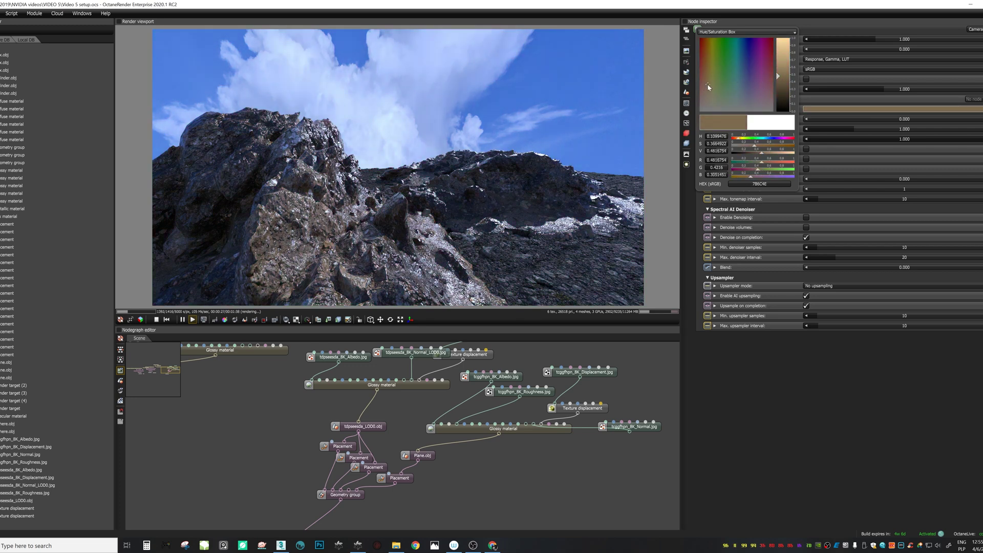
{"action": "left_click_drag", "start_coordinate": [778, 76], "coordinate": [792, 47]}
{"action": "mouse_move", "coordinate": [715, 88]}
{"action": "left_mouse_down"}
{"action": "mouse_move", "coordinate": [711, 96]}
{"action": "mouse_move", "coordinate": [748, 95]}
{"action": "mouse_move", "coordinate": [714, 99]}
{"action": "left_mouse_up"}
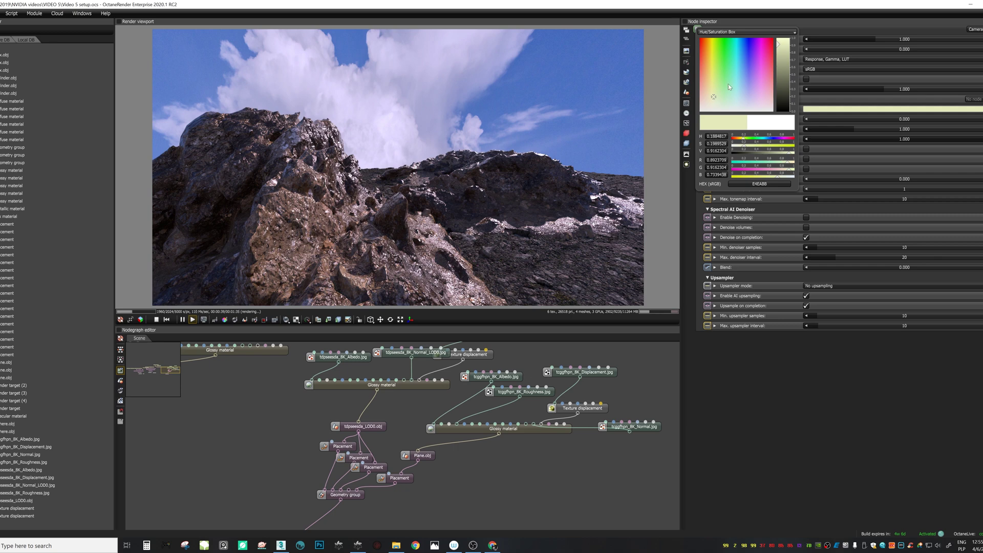
{"action": "left_click", "coordinate": [821, 2]}
{"action": "left_click_drag", "start_coordinate": [884, 89], "coordinate": [884, 91]}
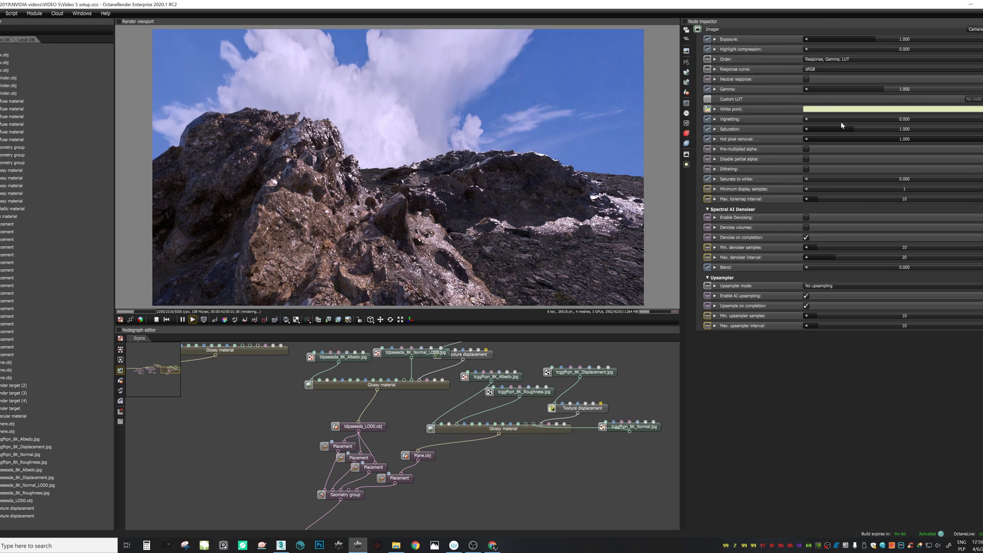
- Shift the imager's white point to a pale warm beige and raise its vignetting to about 0.417
{"action": "left_click", "coordinate": [866, 109]}
{"action": "left_click_drag", "start_coordinate": [723, 100], "coordinate": [707, 100]}
{"action": "left_click", "coordinate": [796, 2]}
{"action": "left_click_drag", "start_coordinate": [866, 119], "coordinate": [886, 121]}
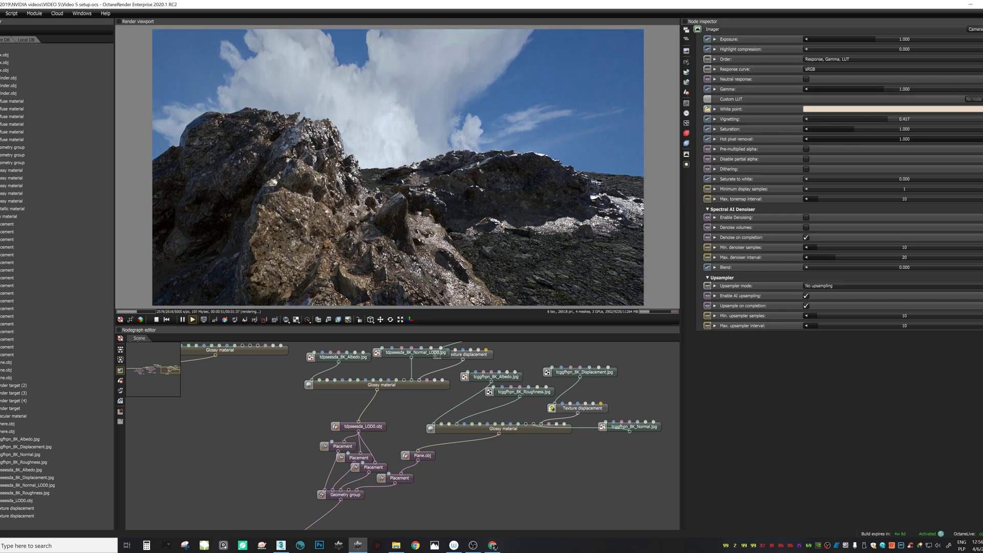
- Set the daylight environment's north offset to about -0.237 and sun size to about 5.03, framing the sun above the rocks
{"action": "scroll", "coordinate": [555, 139], "scroll_direction": "down", "scroll_amount": 2, "text": "ctrl"}
{"action": "scroll", "coordinate": [559, 139], "scroll_direction": "up", "scroll_amount": 2, "text": "ctrl"}
{"action": "mouse_move", "coordinate": [494, 184]}
{"action": "left_mouse_down"}
{"action": "mouse_move", "coordinate": [519, 189]}
{"action": "mouse_move", "coordinate": [512, 187]}
{"action": "left_mouse_up"}
{"action": "left_click", "coordinate": [686, 73]}
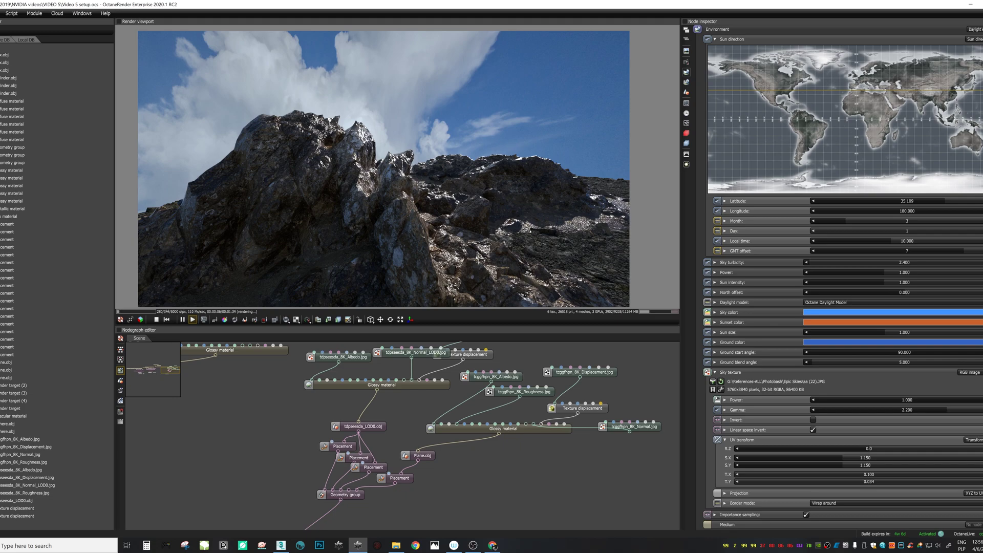
{"action": "mouse_move", "coordinate": [895, 295]}
{"action": "left_mouse_down"}
{"action": "mouse_move", "coordinate": [965, 294]}
{"action": "mouse_move", "coordinate": [874, 297]}
{"action": "mouse_move", "coordinate": [881, 302]}
{"action": "left_mouse_up"}
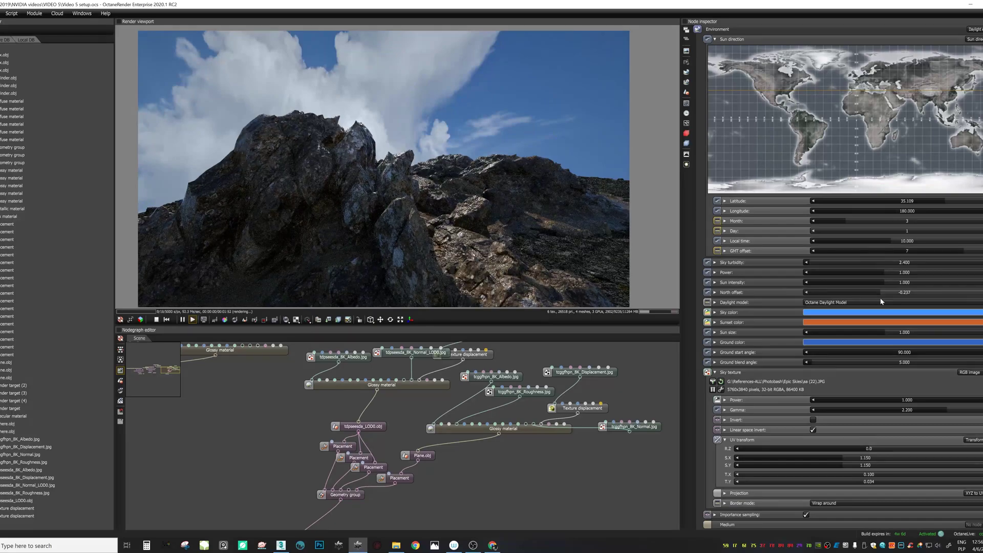
{"action": "left_click_drag", "start_coordinate": [506, 228], "coordinate": [492, 238]}
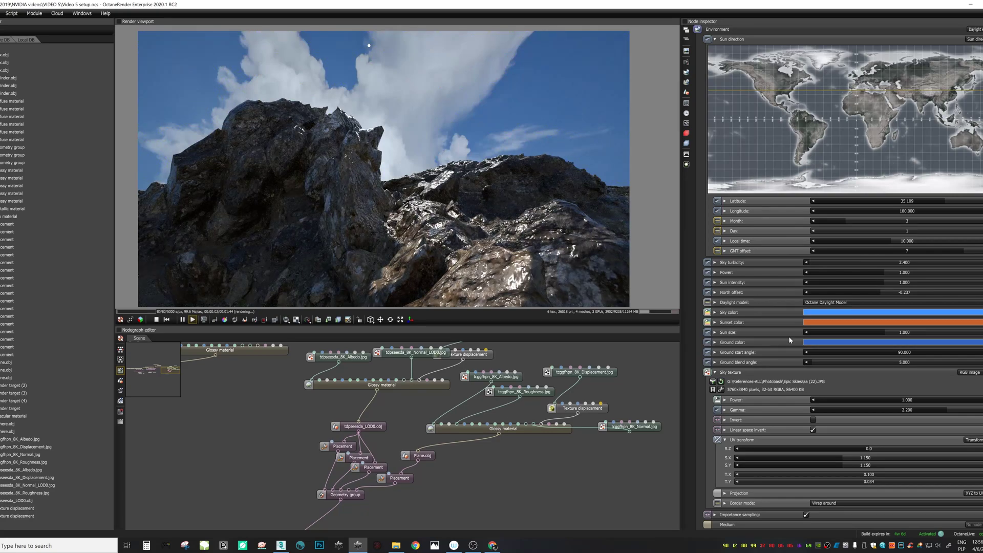
{"action": "left_click_drag", "start_coordinate": [871, 332], "coordinate": [943, 334]}
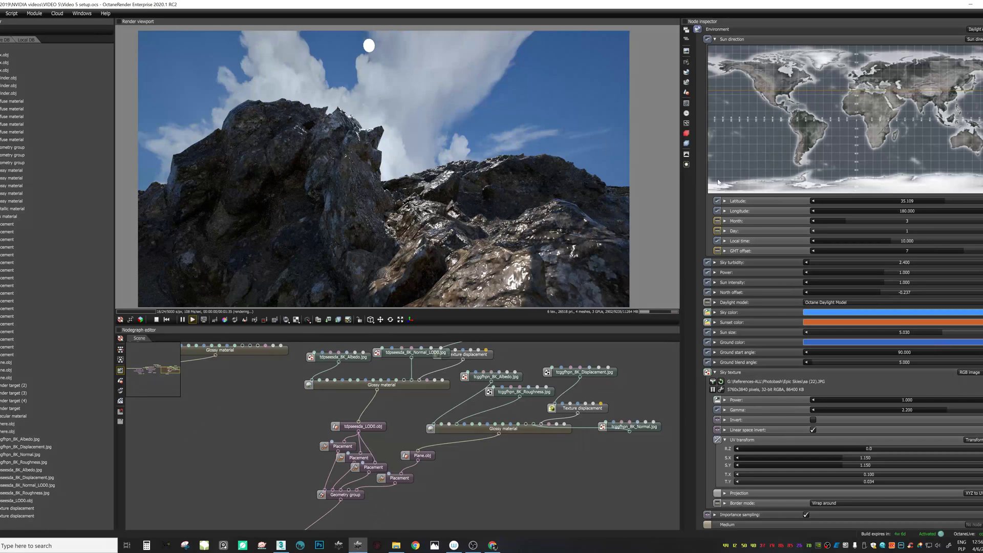
- Enable post processing for the render and set the glare blur to about 0.161
{"action": "left_click", "coordinate": [687, 164]}
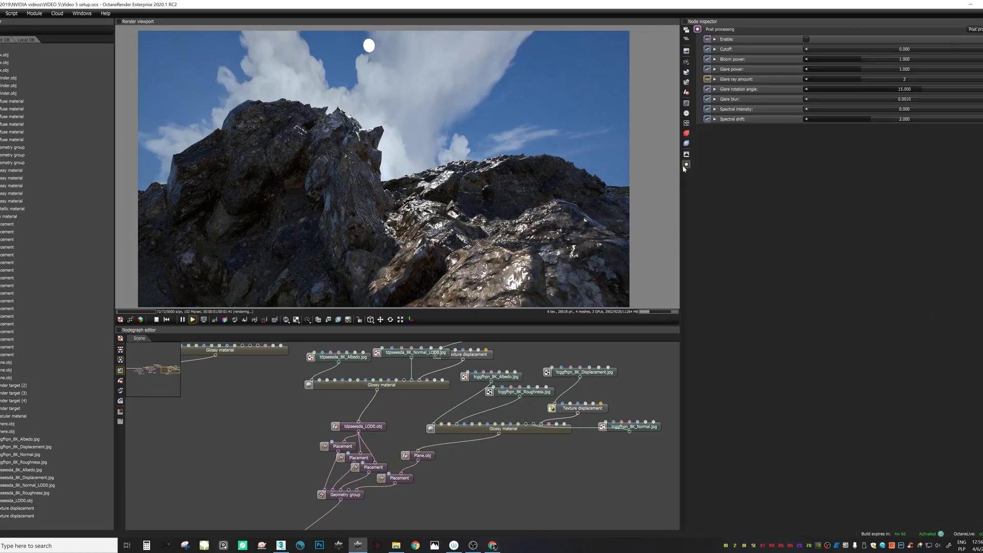
{"action": "left_click", "coordinate": [807, 39]}
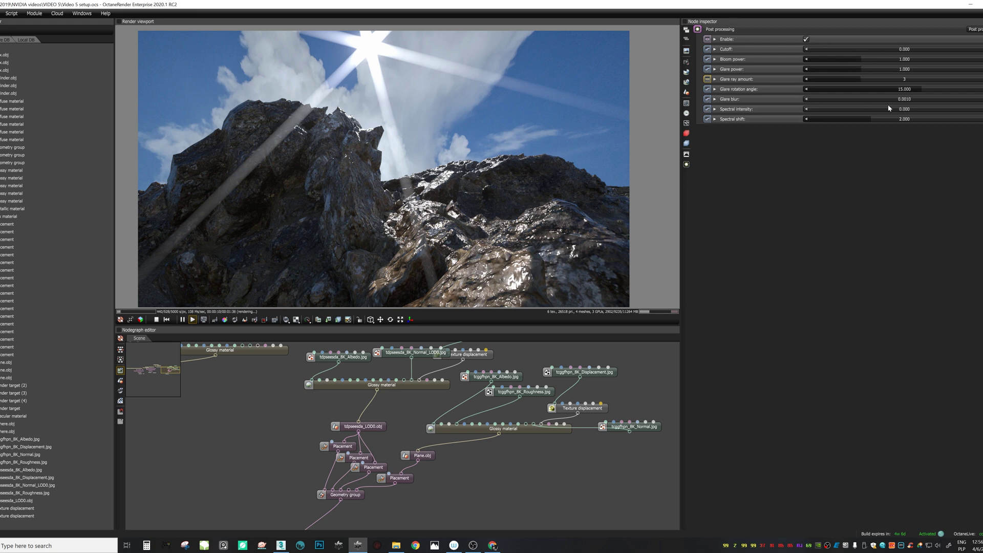
{"action": "left_click", "coordinate": [904, 98]}
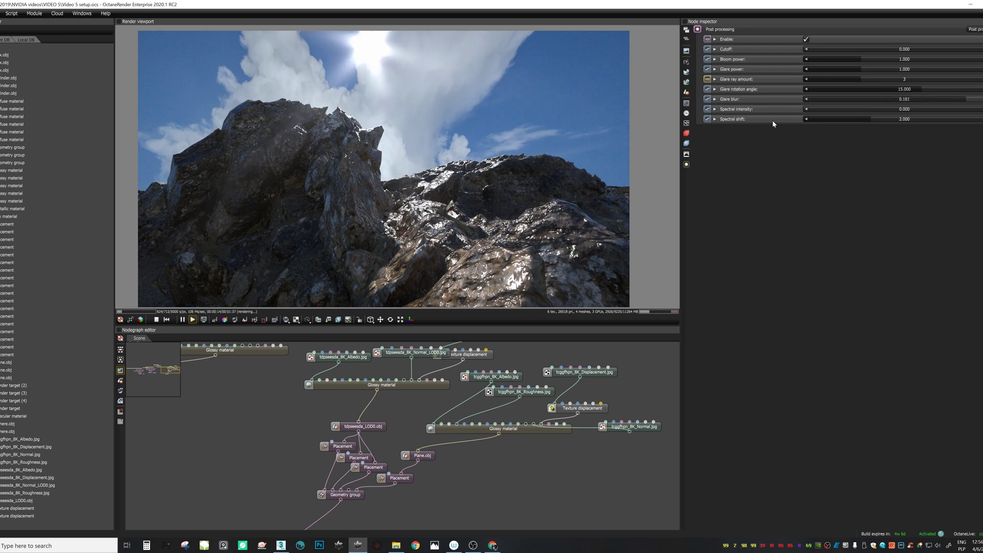
- Reframe the rocks beneath the sun and widen the camera's scale of view to about 28.2
{"action": "scroll", "coordinate": [605, 159], "scroll_direction": "down", "scroll_amount": 1}
{"action": "scroll", "coordinate": [600, 166], "scroll_direction": "up", "scroll_amount": 1}
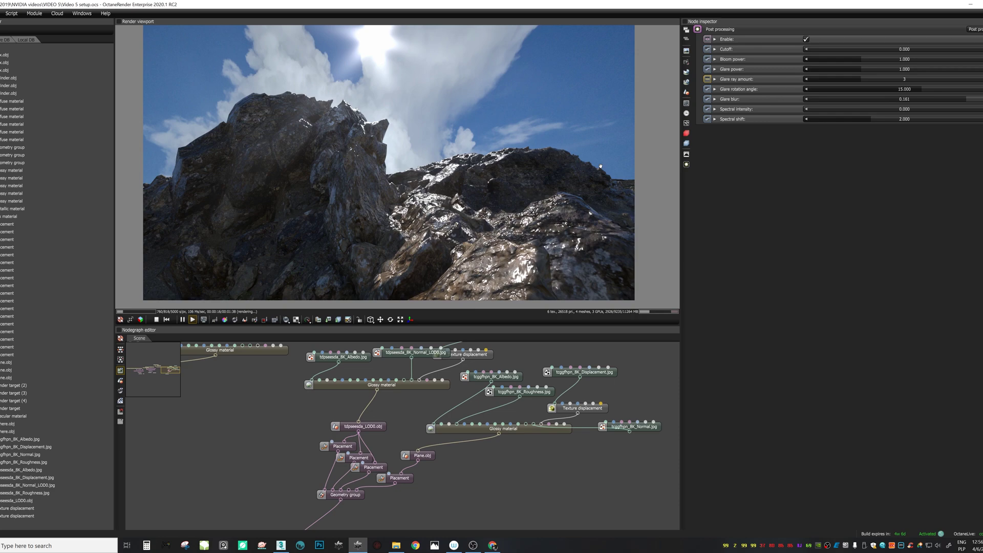
{"action": "left_click_drag", "start_coordinate": [600, 166], "coordinate": [598, 165]}
{"action": "scroll", "coordinate": [597, 165], "scroll_direction": "down", "scroll_amount": 1}
{"action": "scroll", "coordinate": [597, 164], "scroll_direction": "up", "scroll_amount": 1}
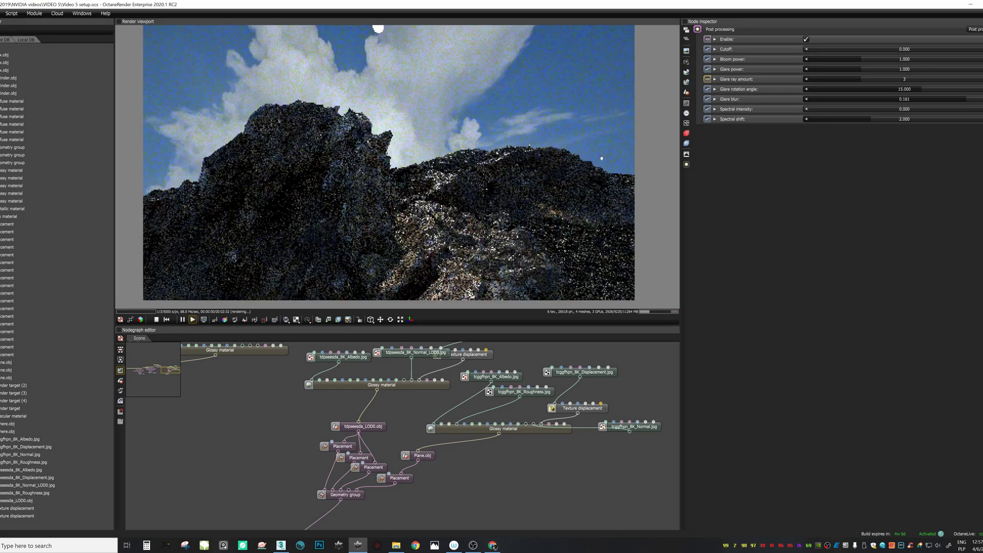
{"action": "left_click", "coordinate": [689, 64]}
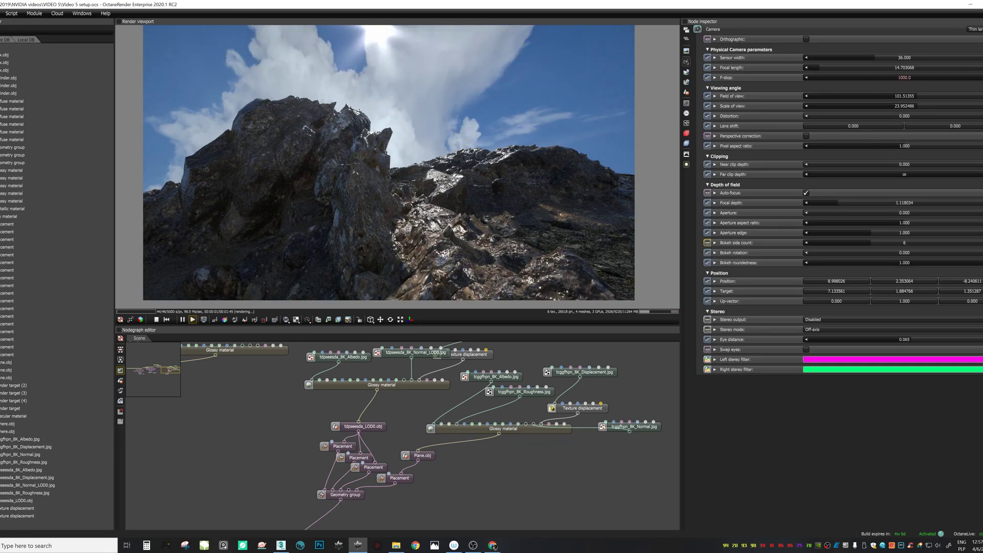
{"action": "left_click_drag", "start_coordinate": [916, 105], "coordinate": [920, 106]}
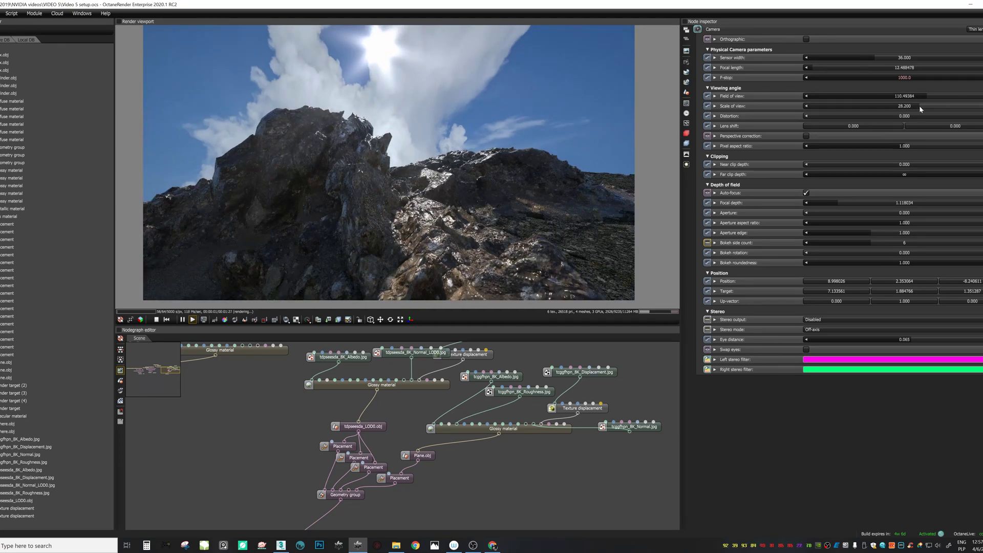
- Set the glare to one ray with rotation angle about -0.512 and power 0.86, and set the bloom power to 3.13
{"action": "left_click", "coordinate": [687, 165]}
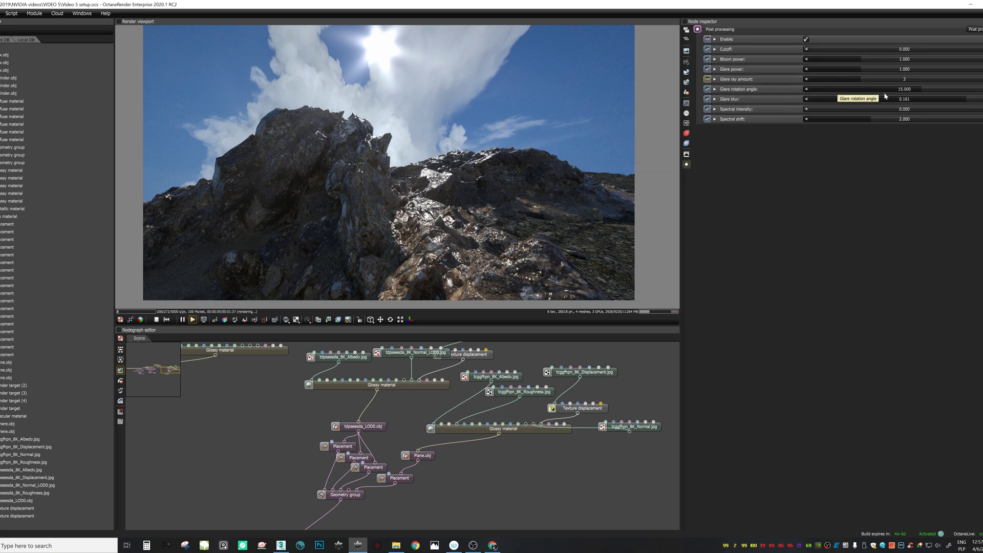
{"action": "left_click_drag", "start_coordinate": [865, 69], "coordinate": [878, 72]}
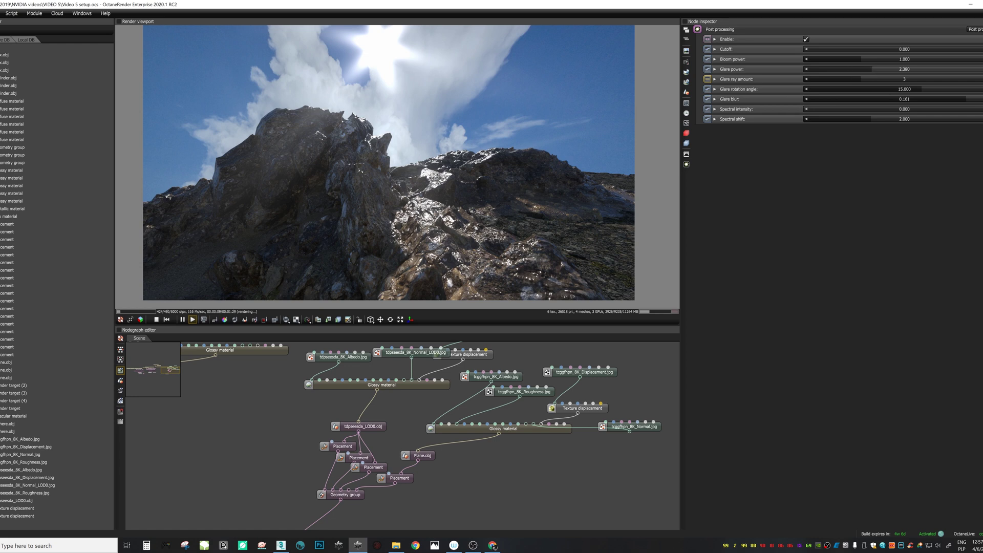
{"action": "left_click", "coordinate": [819, 81]}
{"action": "left_click_drag", "start_coordinate": [813, 85], "coordinate": [803, 87]}
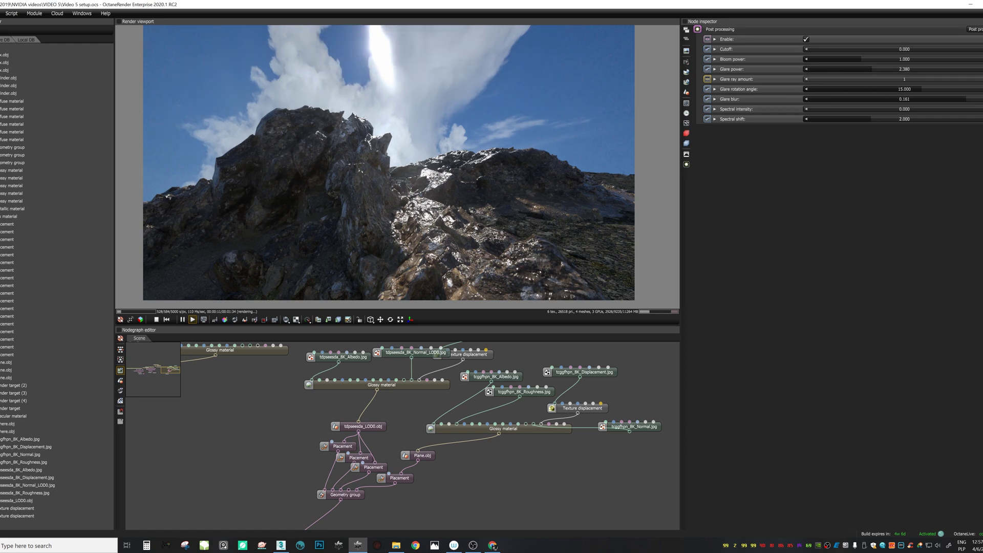
{"action": "left_click_drag", "start_coordinate": [923, 90], "coordinate": [905, 129]}
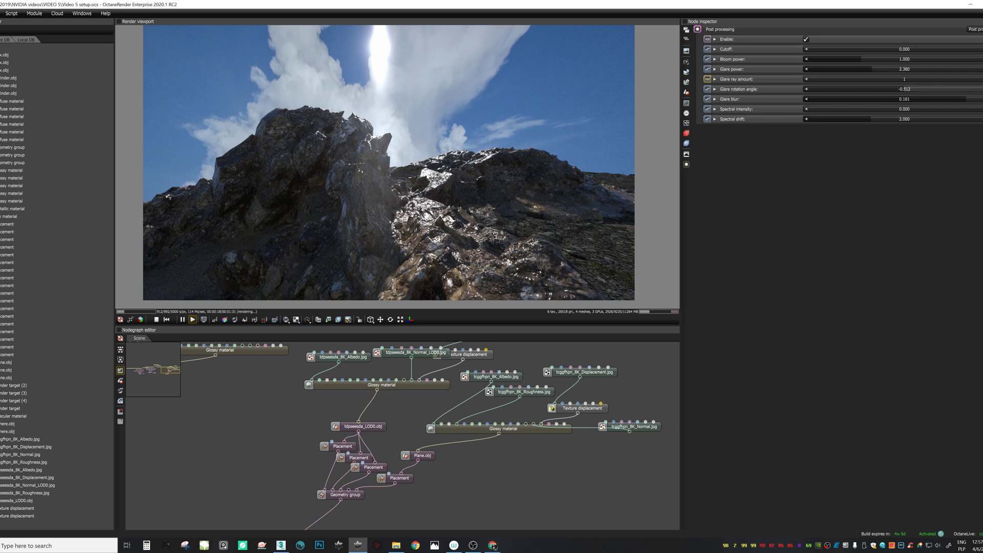
{"action": "mouse_move", "coordinate": [868, 69]}
{"action": "left_mouse_down"}
{"action": "mouse_move", "coordinate": [852, 67]}
{"action": "mouse_move", "coordinate": [875, 59]}
{"action": "left_mouse_up"}
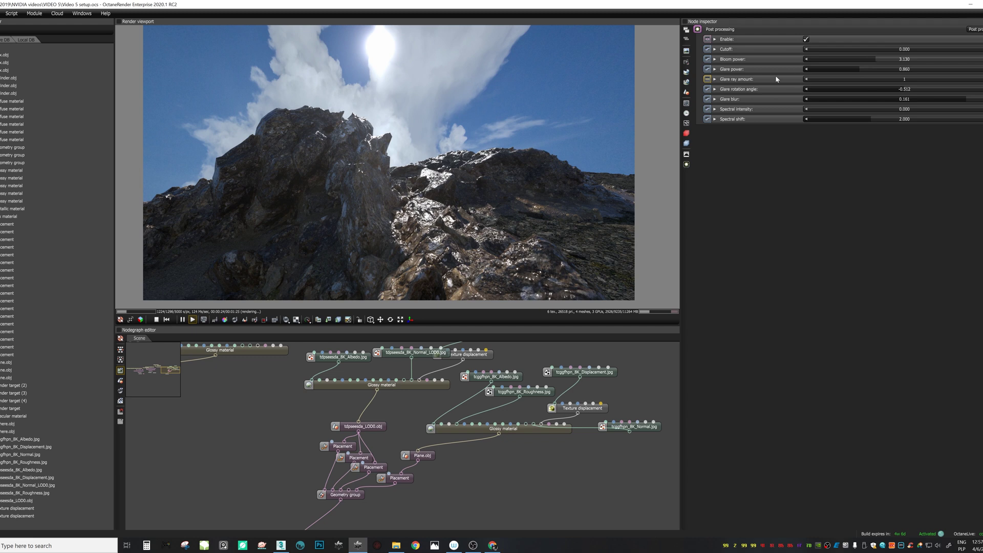
- Try raising the imager's exposure to about 1.21
{"action": "left_click", "coordinate": [687, 154]}
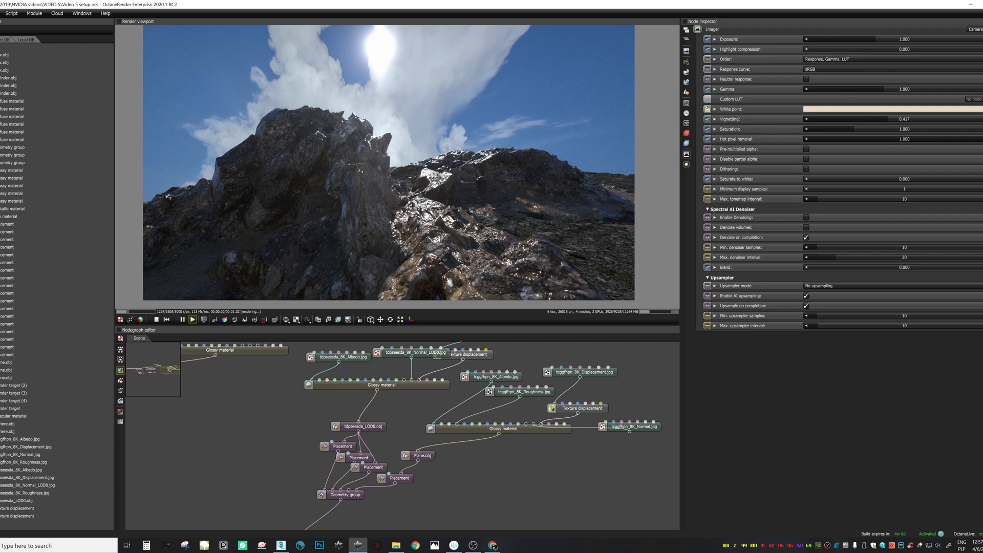
{"action": "left_click", "coordinate": [878, 39]}
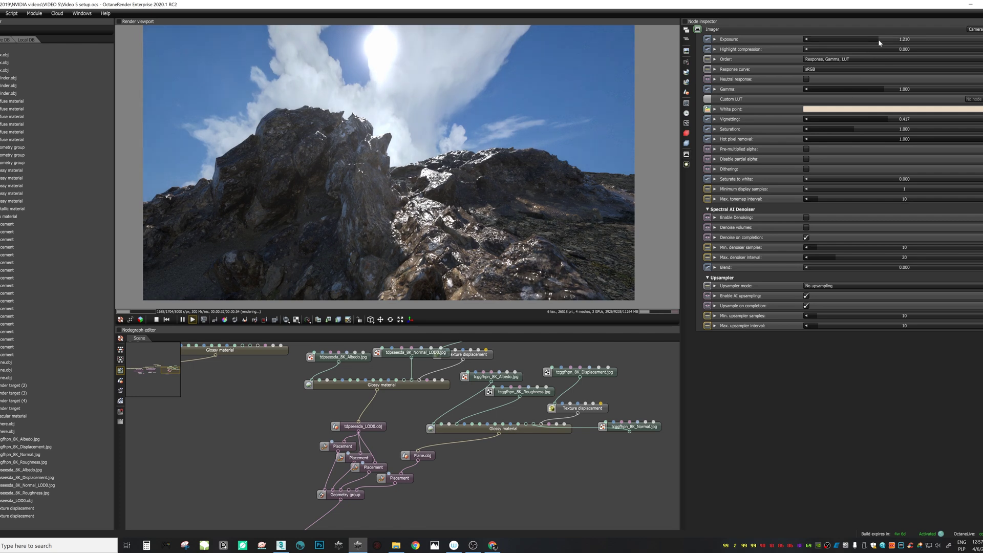
{"action": "mouse_move", "coordinate": [878, 39]}
{"action": "left_mouse_down"}
{"action": "mouse_move", "coordinate": [842, 43]}
{"action": "mouse_move", "coordinate": [877, 42]}
{"action": "left_mouse_up"}
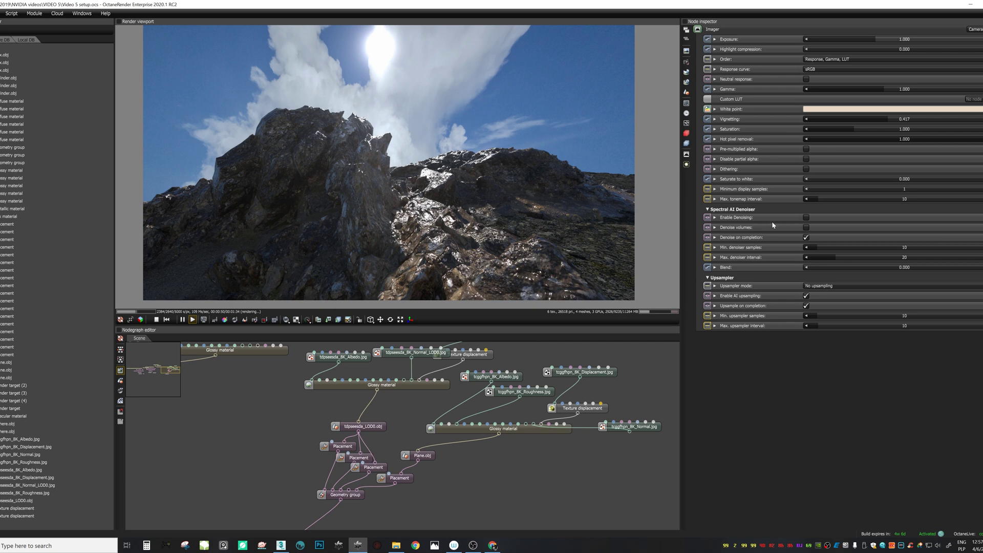
- Reposition the sun in the sky with a local time of about 10.075 and a north offset of about -0.264
{"action": "left_click", "coordinate": [687, 71]}
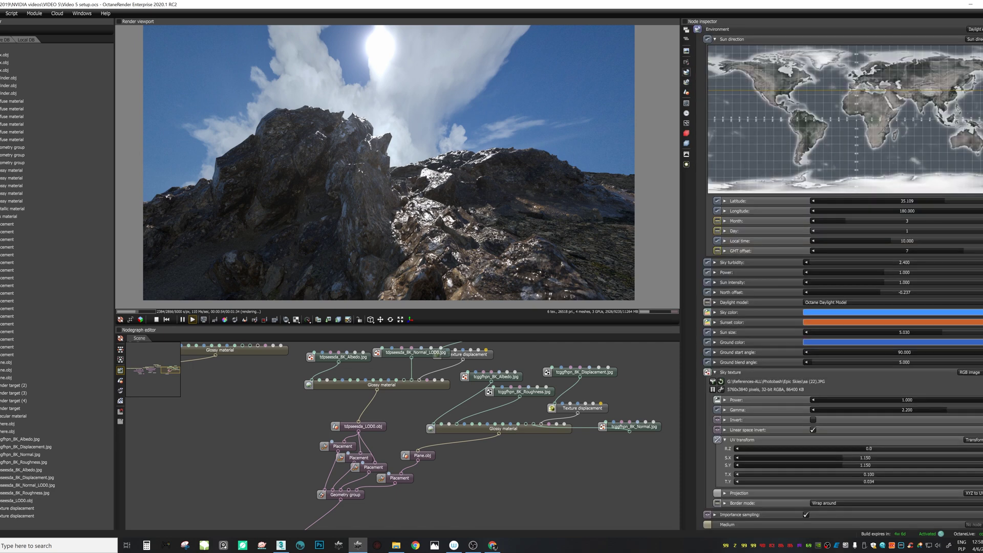
{"action": "left_click_drag", "start_coordinate": [892, 242], "coordinate": [892, 243]}
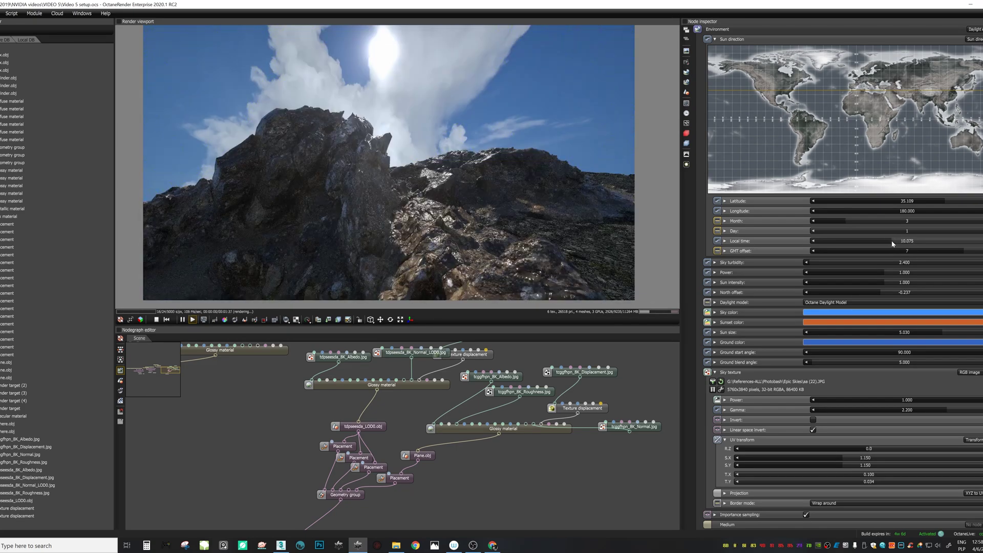
{"action": "left_click_drag", "start_coordinate": [881, 292], "coordinate": [877, 293]}
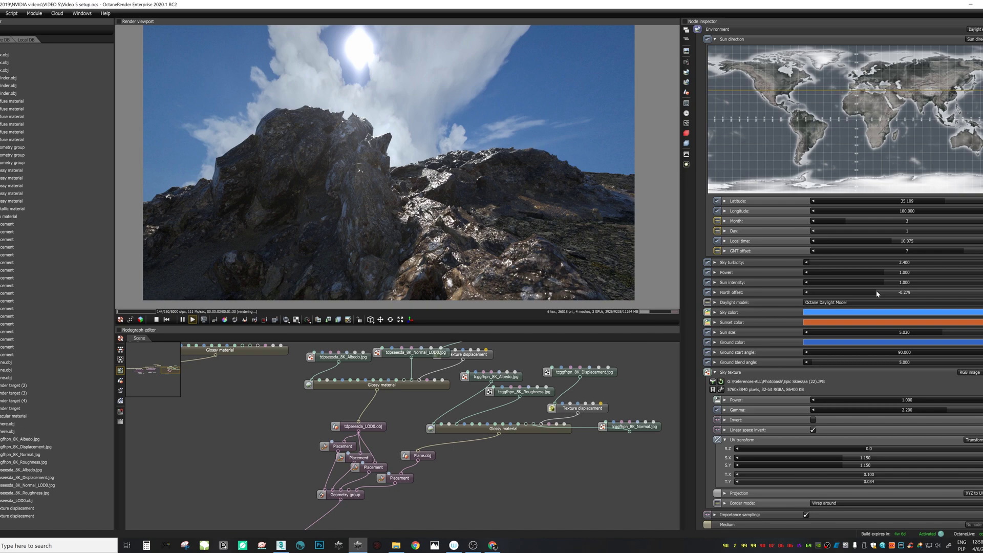
{"action": "left_click_drag", "start_coordinate": [877, 293], "coordinate": [878, 294]}
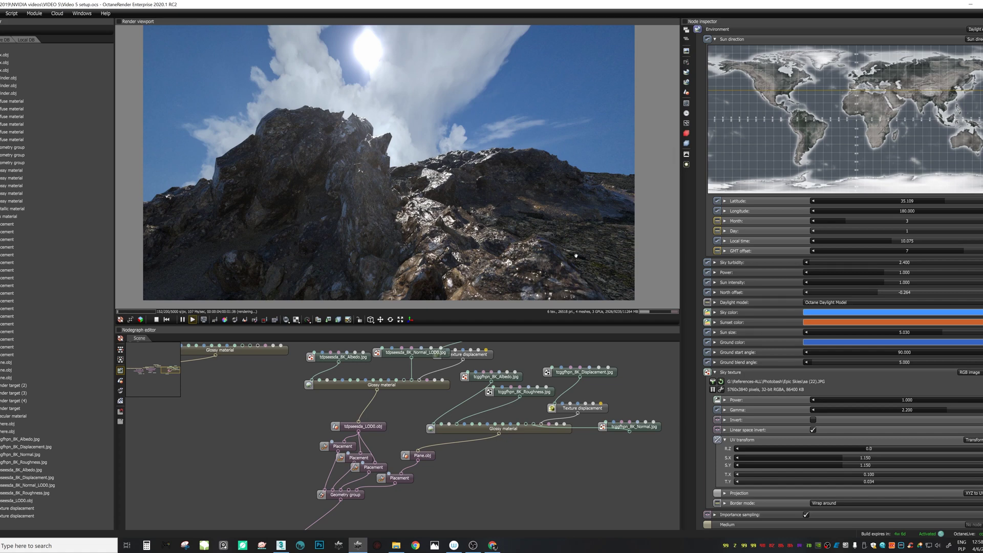
- Change the imager's white point to the pale cream EAE0C2
{"action": "left_click", "coordinate": [687, 164]}
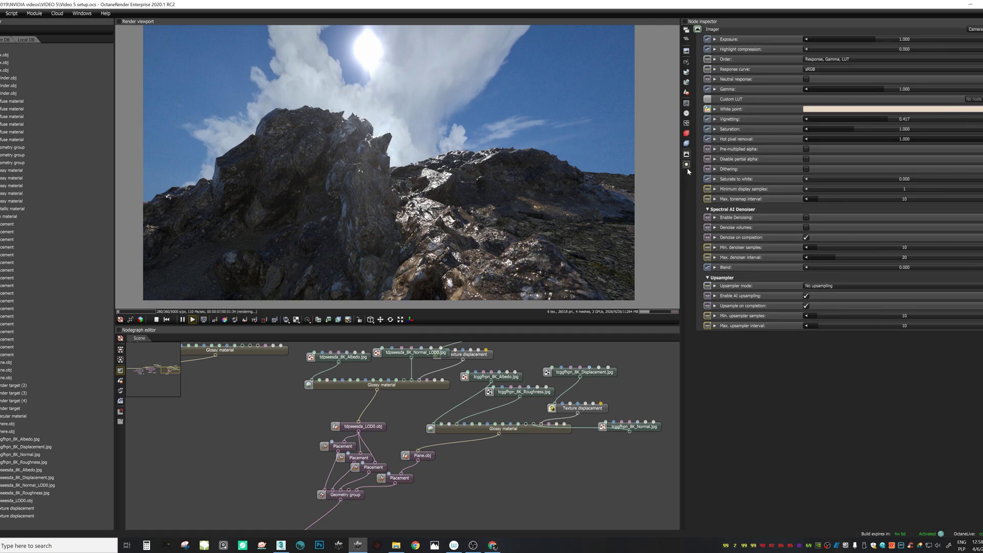
{"action": "left_click", "coordinate": [842, 107]}
{"action": "left_click", "coordinate": [709, 109]}
{"action": "left_click_drag", "start_coordinate": [710, 108], "coordinate": [710, 100]}
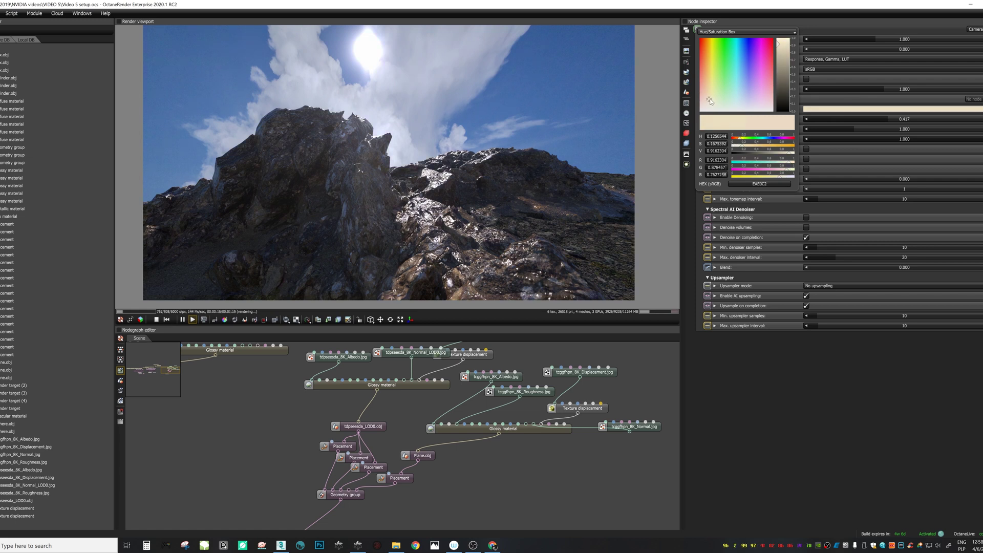
{"action": "left_click", "coordinate": [793, 111]}
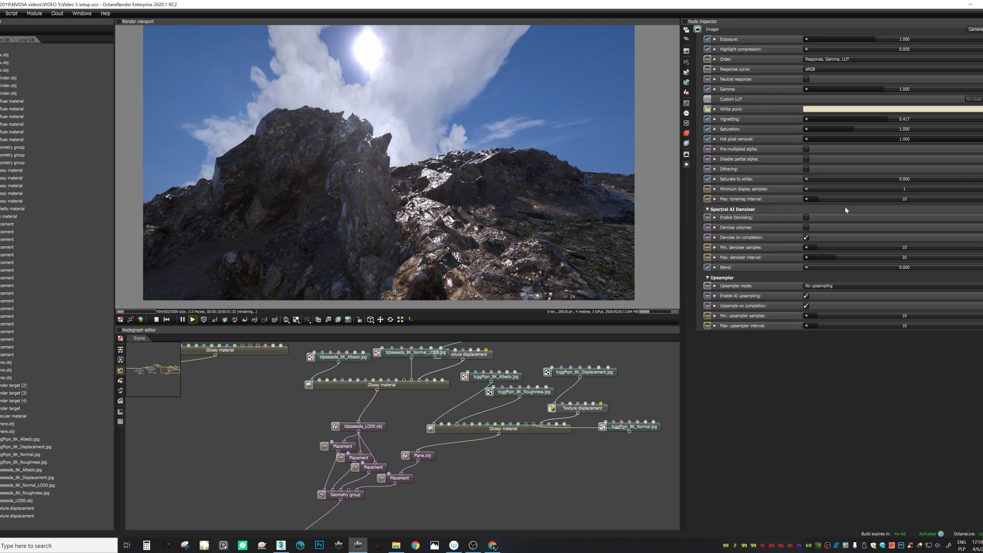
- Increase the post-processing bloom power to about 4.96 and shift the imager's white point to a warmer beige
{"action": "left_click", "coordinate": [687, 164]}
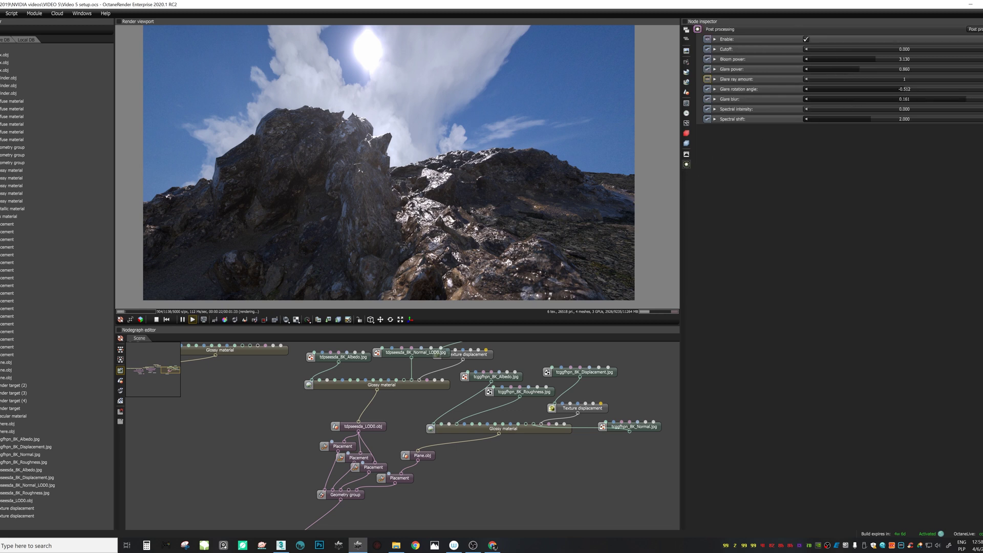
{"action": "left_click_drag", "start_coordinate": [875, 59], "coordinate": [881, 59]}
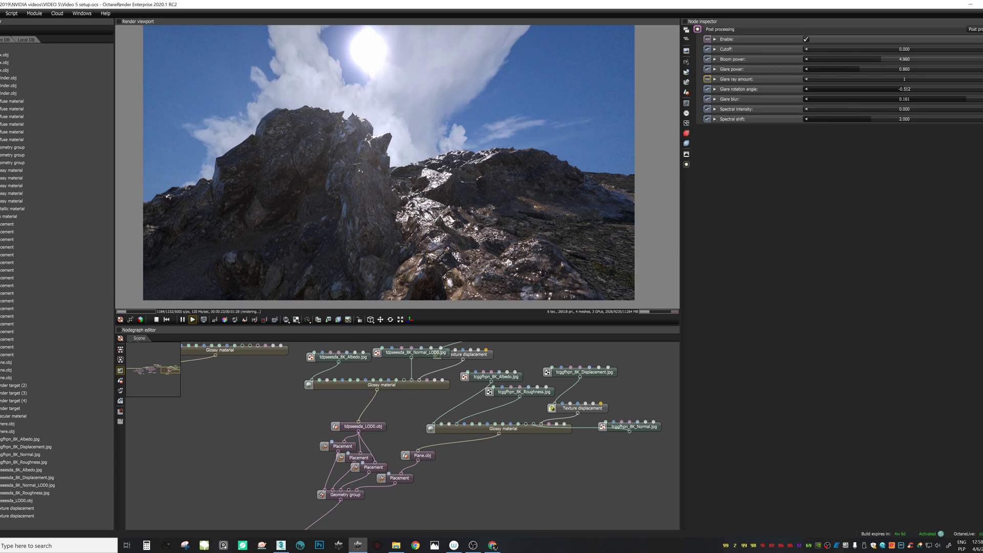
{"action": "left_click", "coordinate": [686, 153]}
{"action": "left_click", "coordinate": [850, 109]}
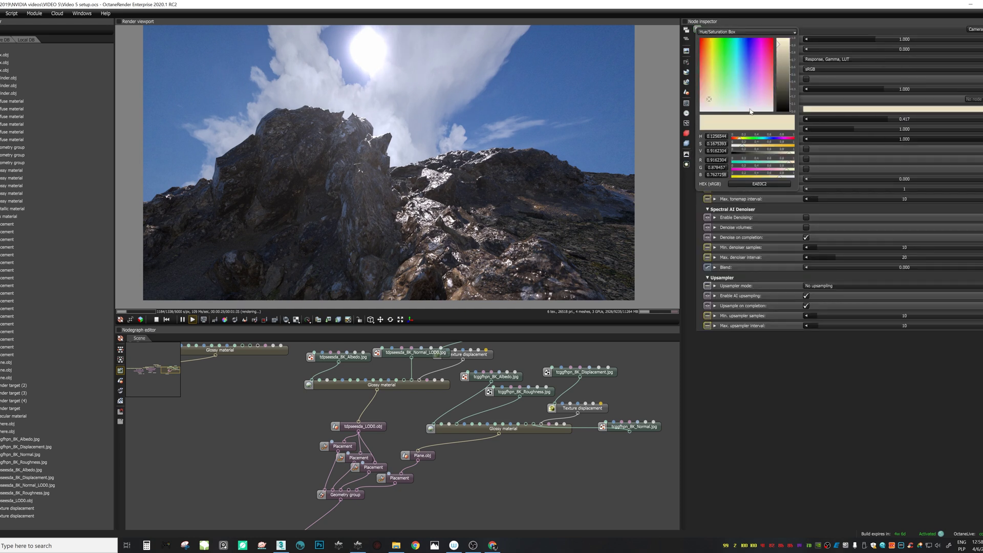
{"action": "left_click_drag", "start_coordinate": [715, 98], "coordinate": [708, 101]}
{"action": "left_click", "coordinate": [506, 3]}
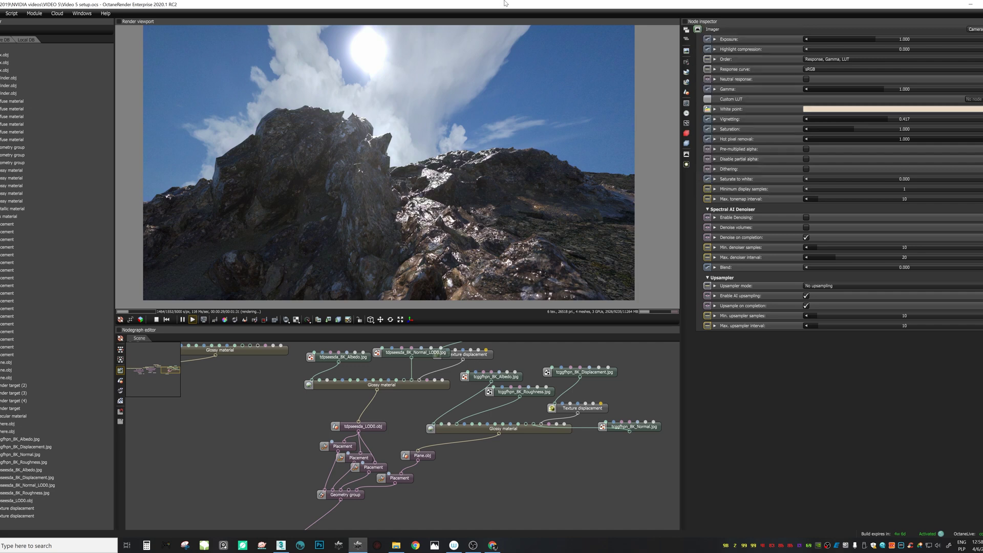
- Duplicate Render target (4) and frame the copy's camera on the rock from a different angle, with more gravel ground in view
{"action": "middle_click_drag", "start_coordinate": [343, 525], "coordinate": [327, 431]}
{"action": "left_click", "coordinate": [327, 455]}
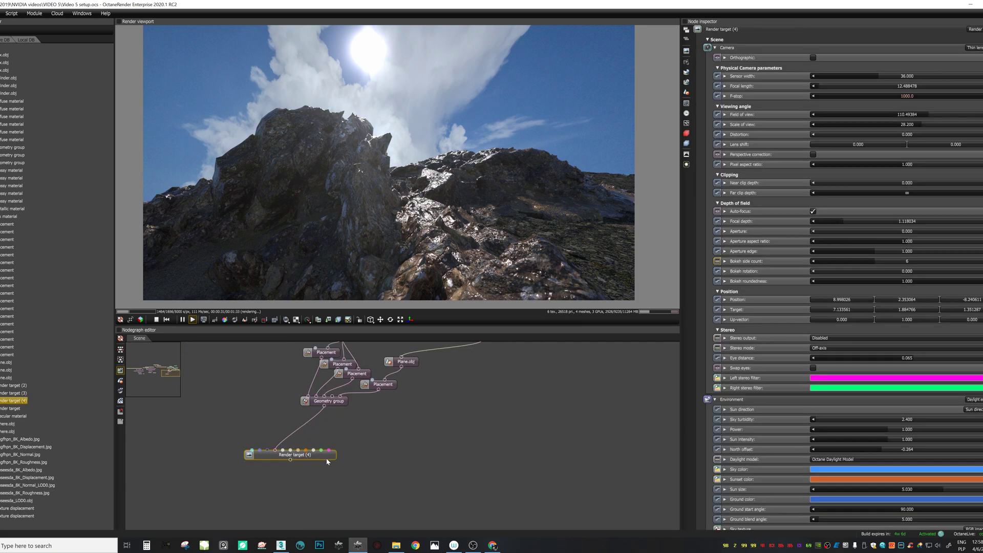
{"action": "key", "text": "ctrl+v"}
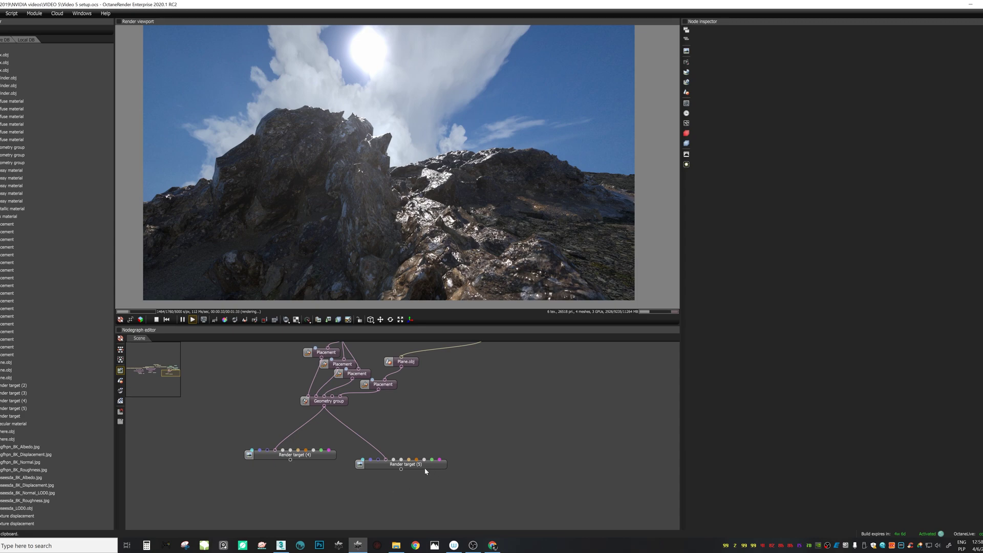
{"action": "left_click", "coordinate": [425, 466]}
{"action": "left_click_drag", "start_coordinate": [459, 184], "coordinate": [471, 169]}
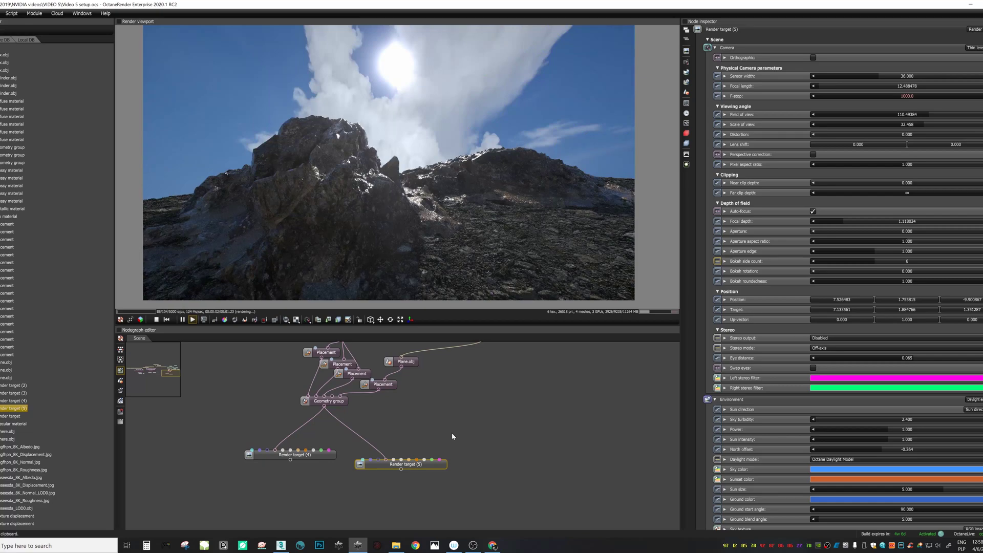
- Duplicate Render target (5) and orbit the copy's camera to view the rock formation's shadowed side
{"action": "key", "text": "ctrl+c"}
{"action": "key", "text": "ctrl+v"}
{"action": "left_click_drag", "start_coordinate": [515, 295], "coordinate": [531, 272]}
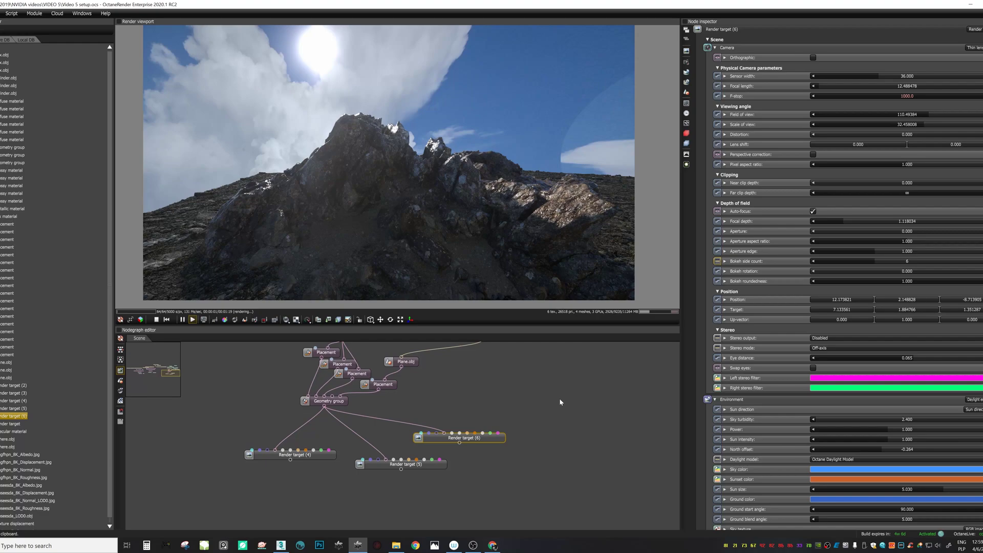
- Duplicate Render target (6) and frame the copy's camera as a low view between the rocks toward the sun
{"action": "key", "text": "ctrl+c"}
{"action": "key", "text": "ctrl+v"}
{"action": "left_click_drag", "start_coordinate": [563, 267], "coordinate": [431, 124]}
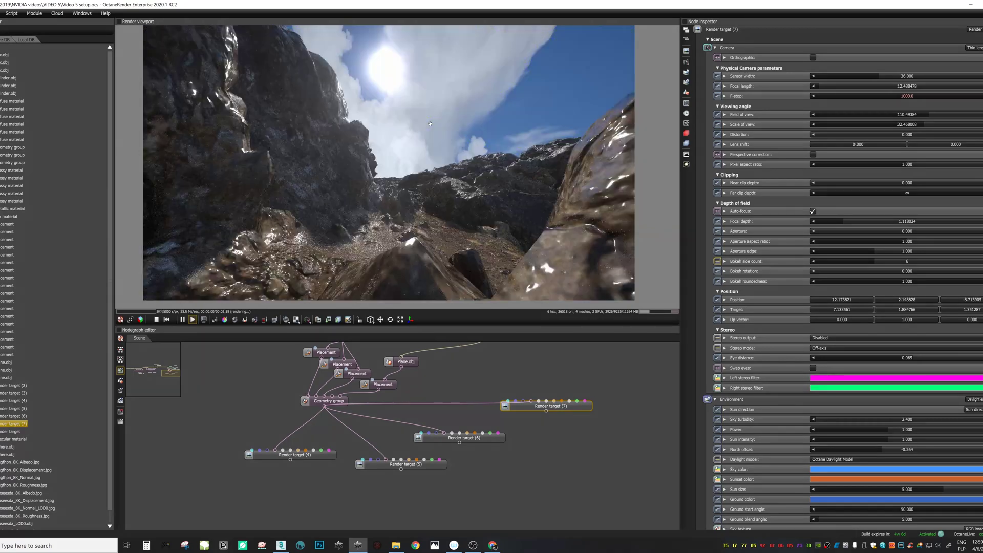
{"action": "scroll", "coordinate": [430, 124], "scroll_direction": "down", "scroll_amount": 3}
{"action": "scroll", "coordinate": [430, 124], "scroll_direction": "down", "scroll_amount": 3}
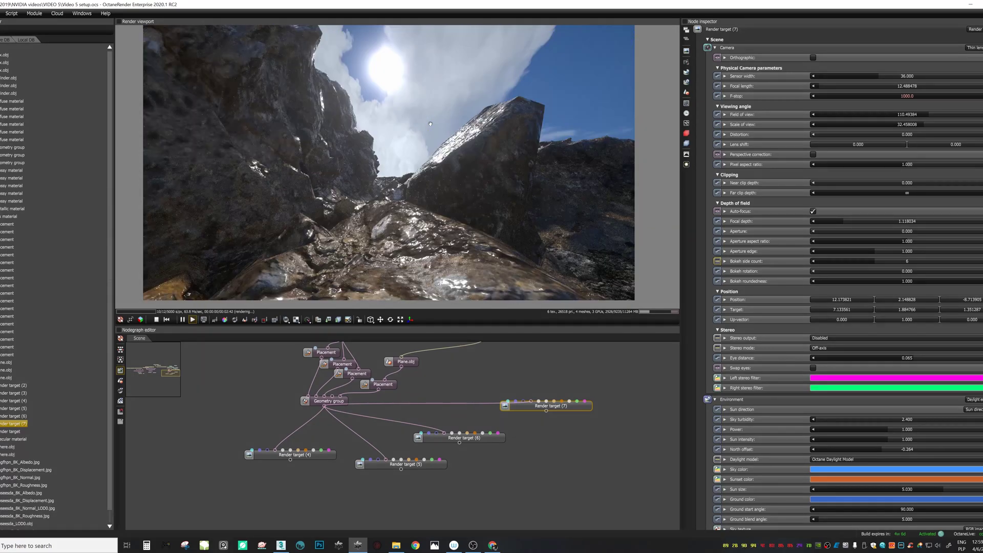
{"action": "left_click_drag", "start_coordinate": [433, 128], "coordinate": [373, 176]}
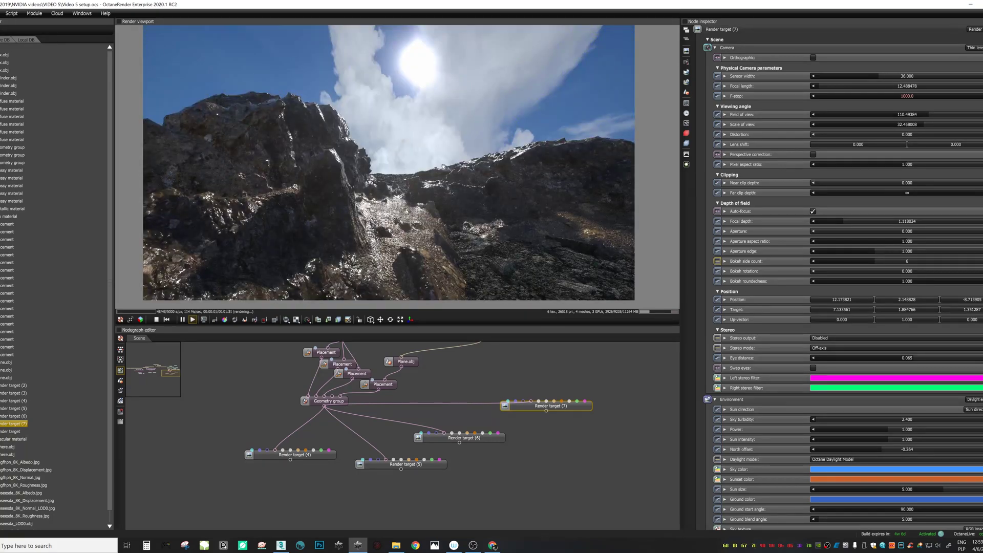
{"action": "scroll", "coordinate": [454, 165], "scroll_direction": "down", "scroll_amount": 1, "text": "ctrl"}
{"action": "scroll", "coordinate": [453, 165], "scroll_direction": "up", "scroll_amount": 1, "text": "ctrl"}
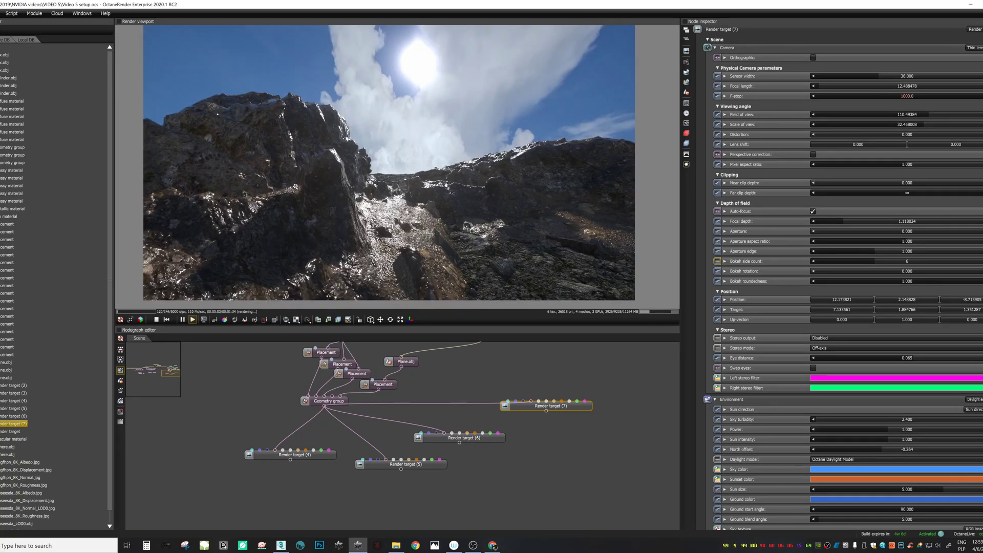